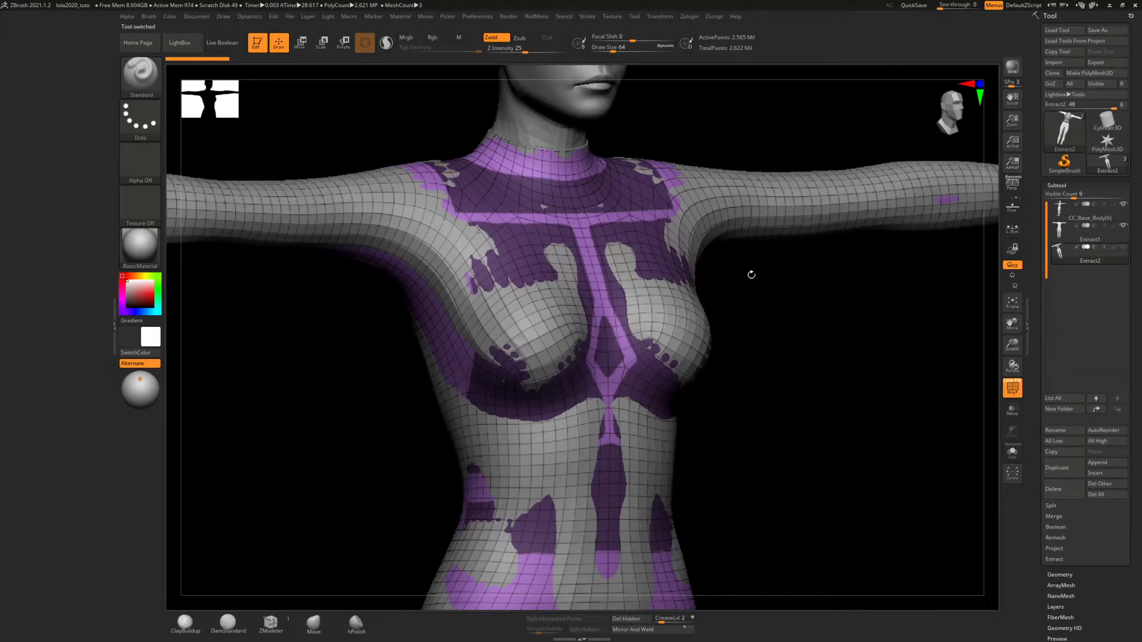
Isolate the active Extract2 mesh in Solo mode and compare it with Extract1 around the neck, shoulders and chest
alt+drag(751, 275, 759, 322)
click(1013, 453)
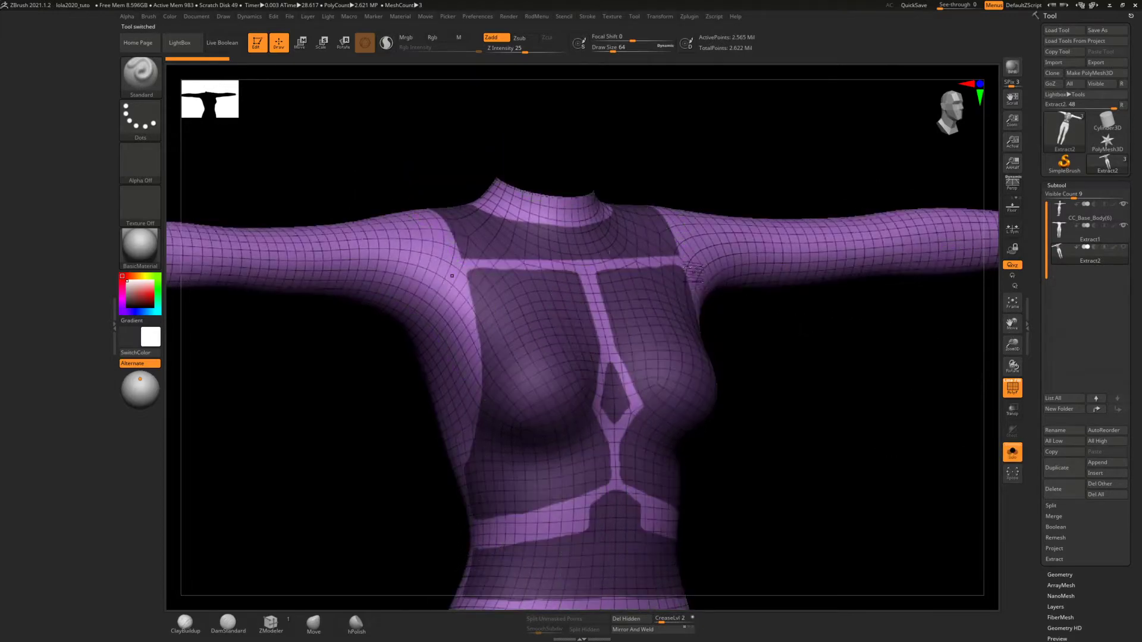
drag(693, 271, 706, 238)
ctrl+right_drag(706, 238, 692, 316)
click(1055, 240)
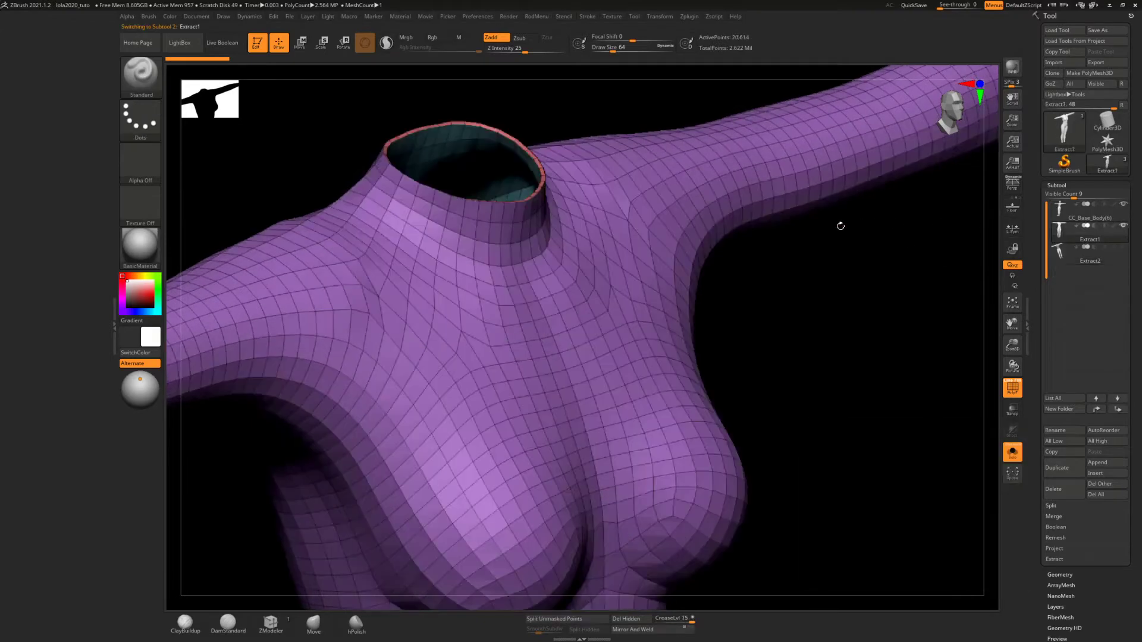
drag(780, 230, 801, 214)
alt+right_drag(802, 214, 920, 247)
Delete the Extract2 subtool from the subtool list
click(1060, 252)
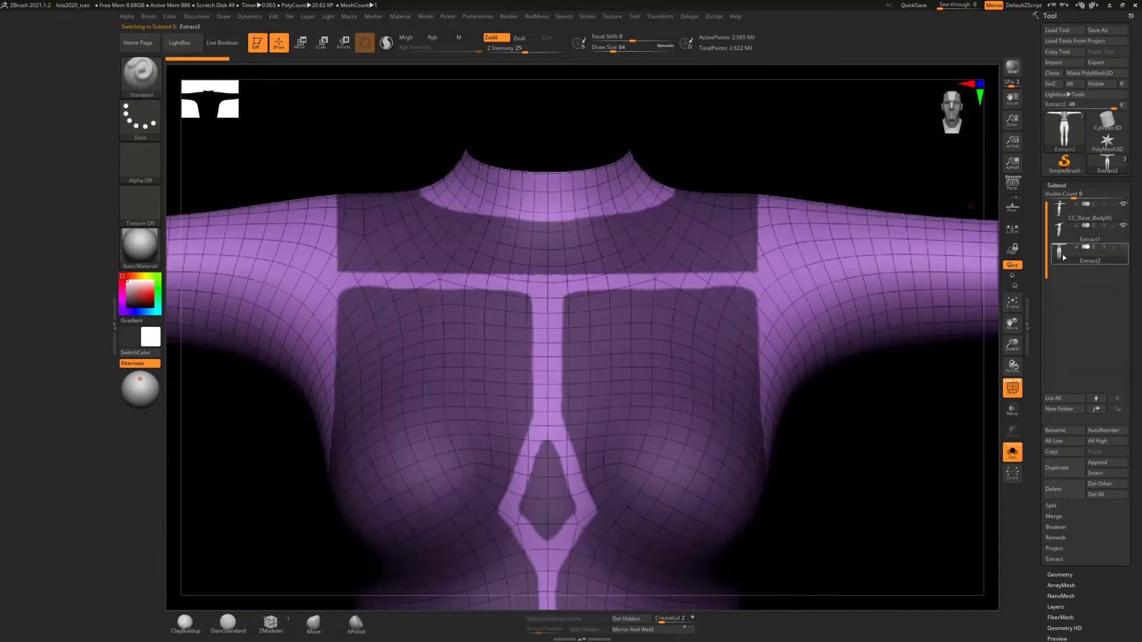
click(1057, 486)
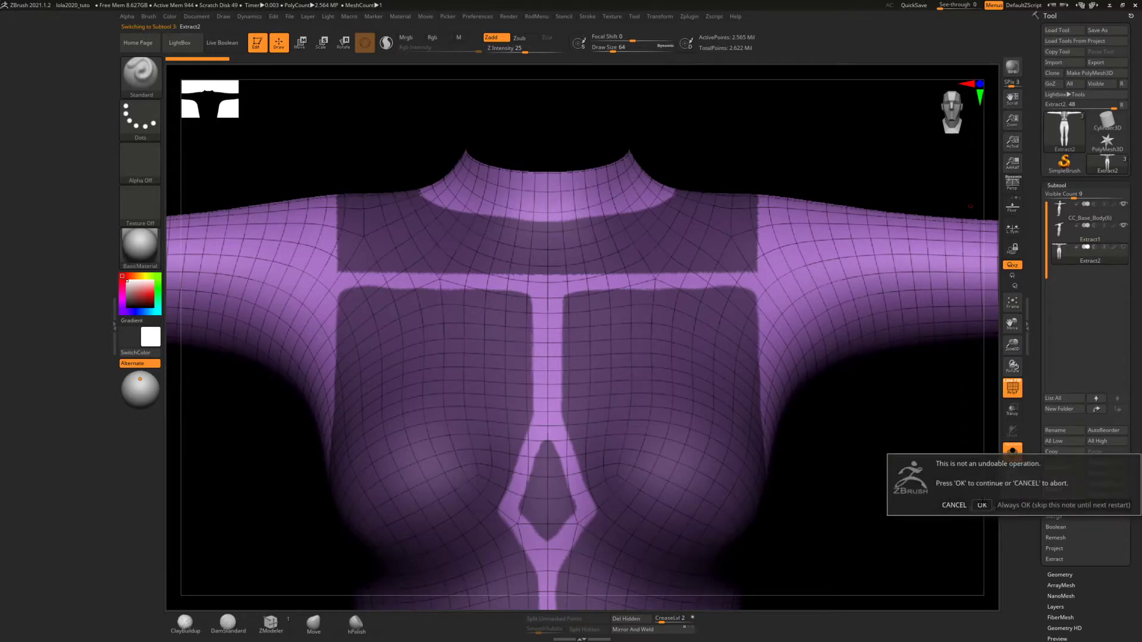
click(982, 505)
Smooth the Extract1 suit and its jagged neck opening with the Polish By Features deformation
alt+right_drag(608, 151, 671, 230)
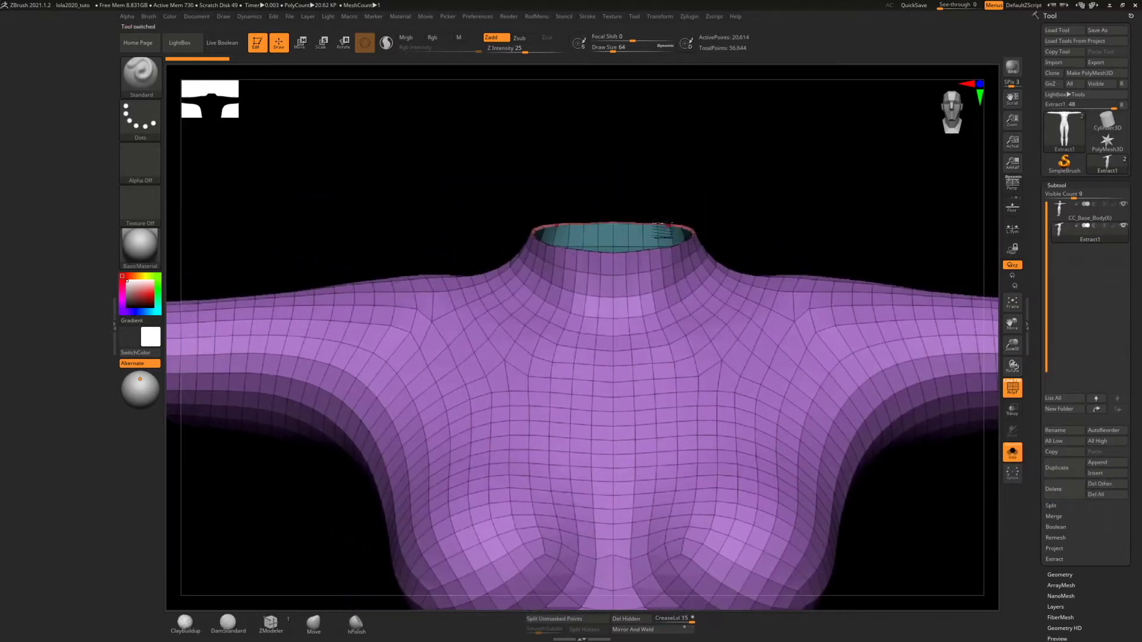
right_drag(535, 188, 606, 212)
mouse_move(696, 250)
ctrl+right_down()
mouse_move(724, 341)
mouse_move(722, 223)
mouse_move(693, 241)
mouse_move(675, 219)
mouse_move(684, 293)
mouse_move(716, 355)
ctrl+right_up()
right_drag(718, 271, 602, 304)
right_drag(742, 332, 803, 336)
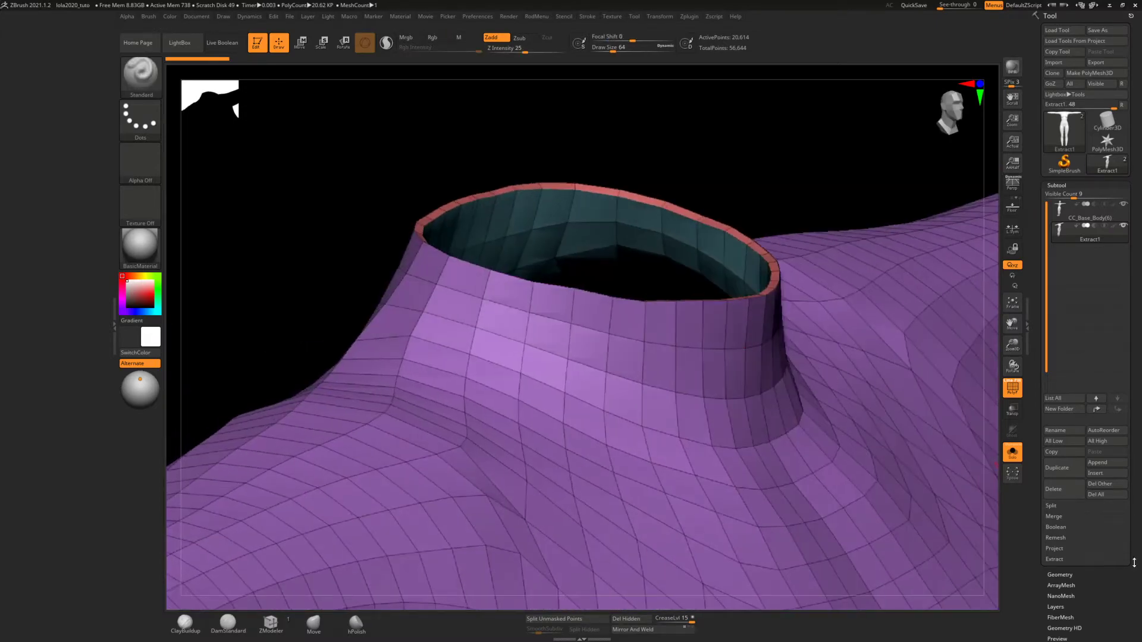
scroll(1120, 598, down, 5)
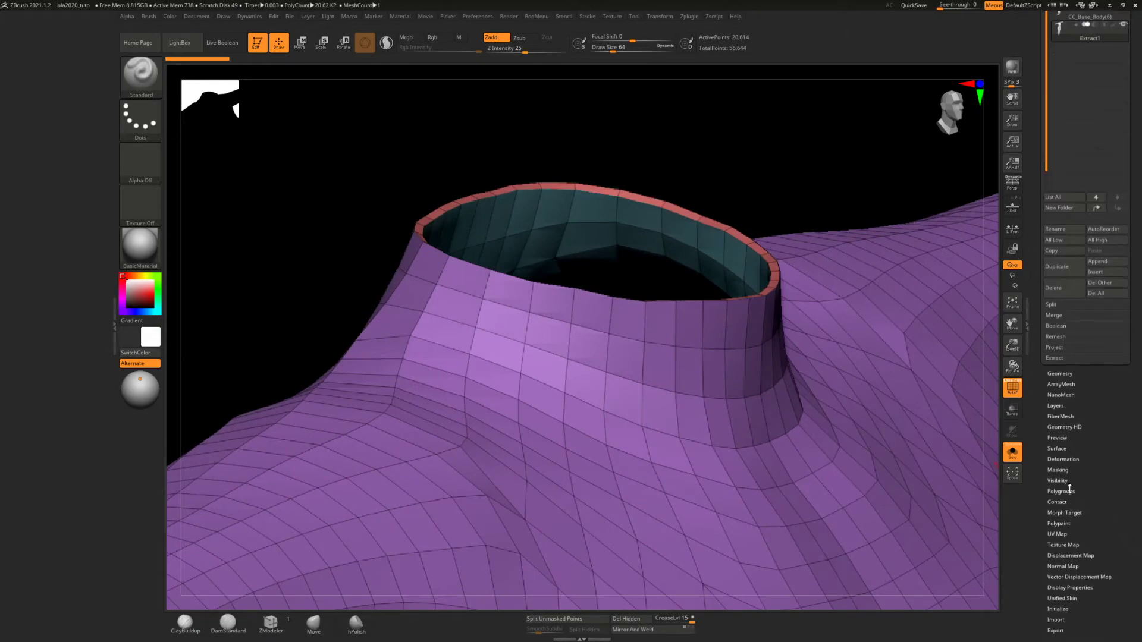
right_drag(724, 348, 719, 329)
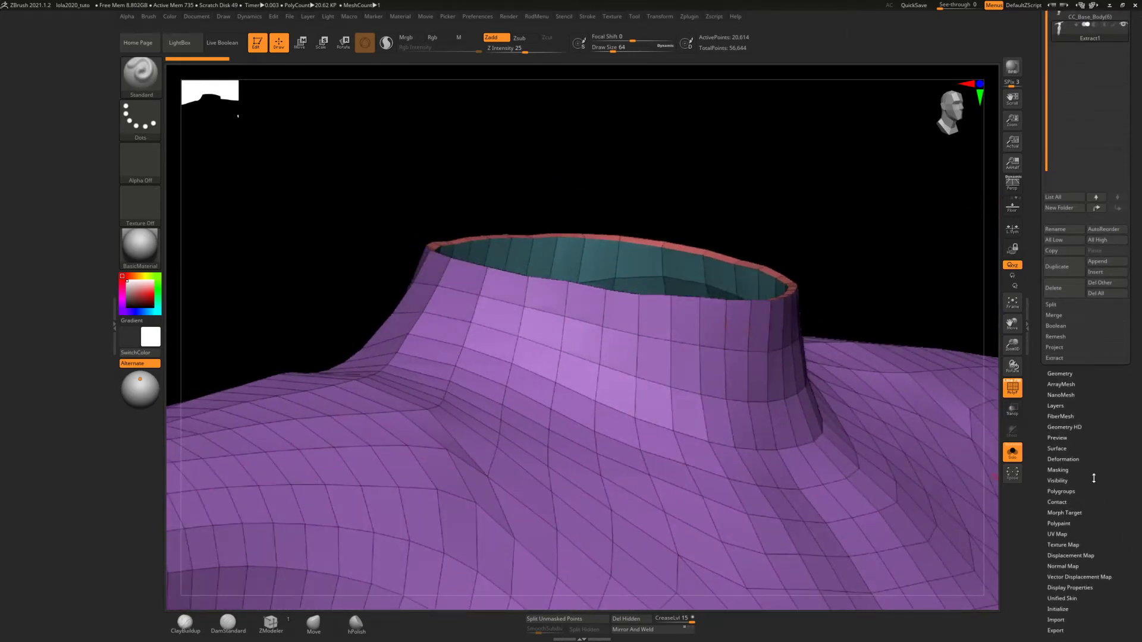
click(1068, 459)
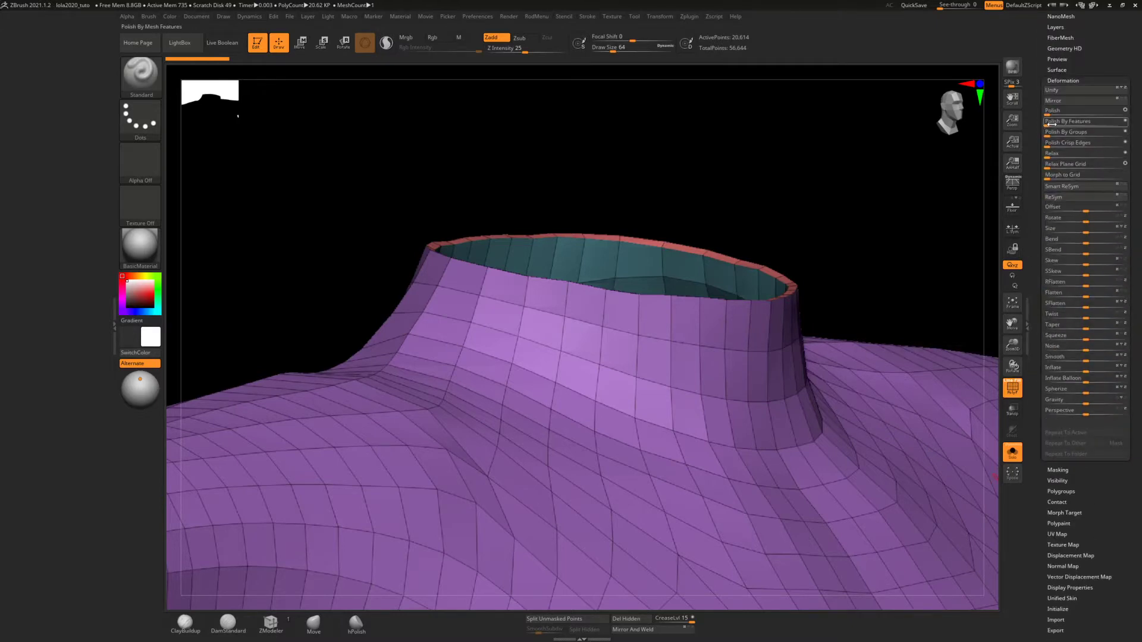
drag(1050, 123, 1125, 122)
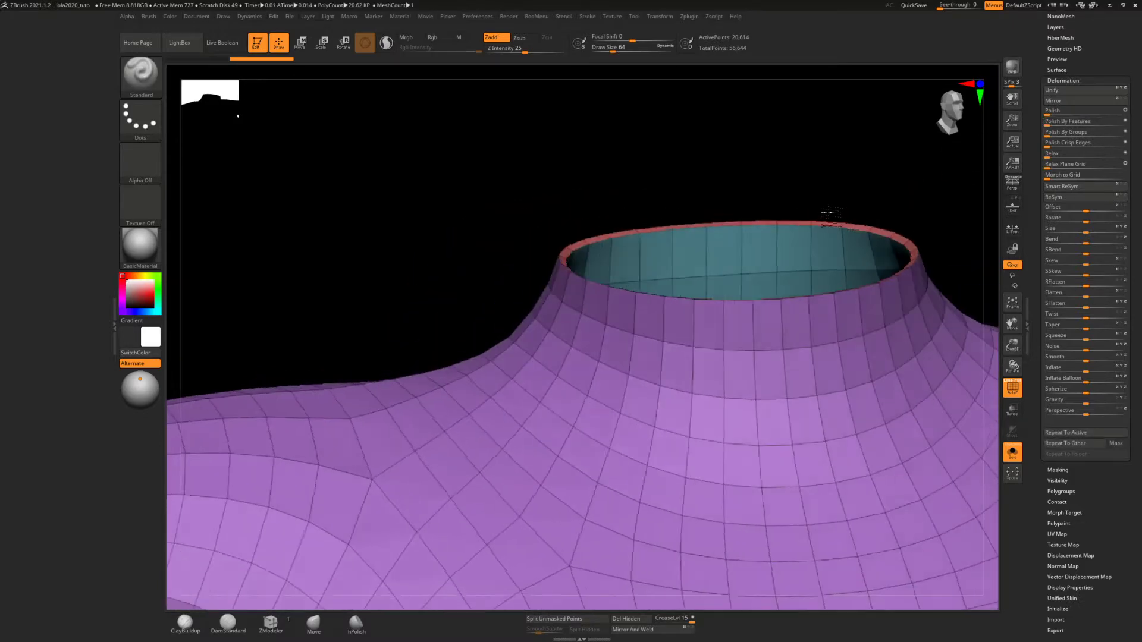
Make CC_Base_Body(6) the active subtool and turn off Solo mode to show the body together with the suit
mouse_move(832, 214)
mouse_down()
mouse_move(841, 219)
mouse_move(830, 219)
mouse_up()
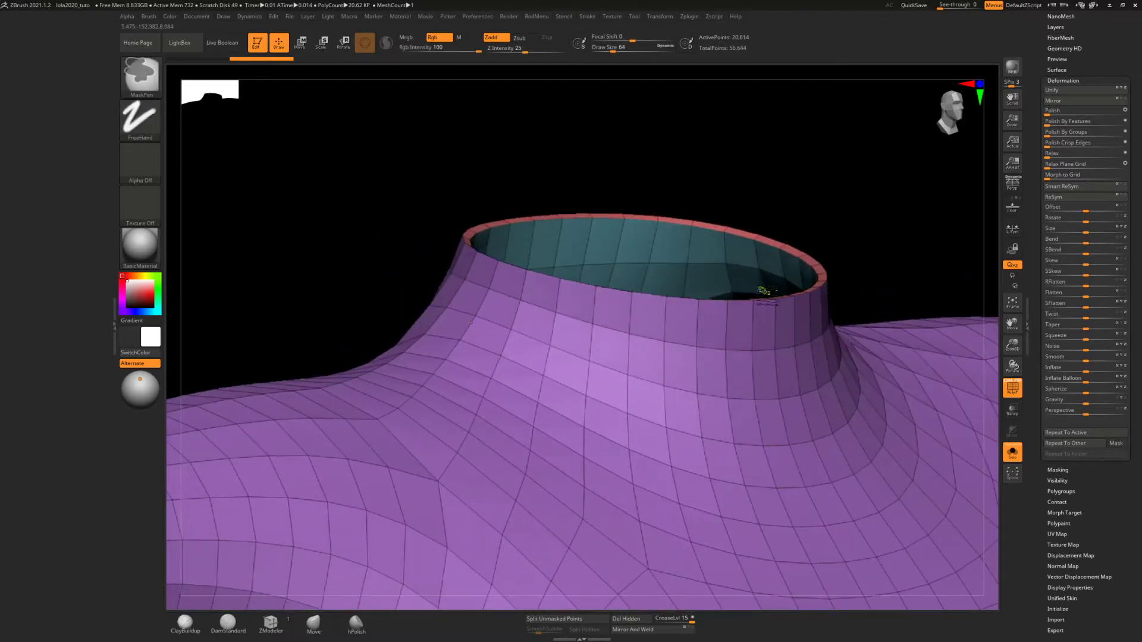
drag(791, 262, 767, 269)
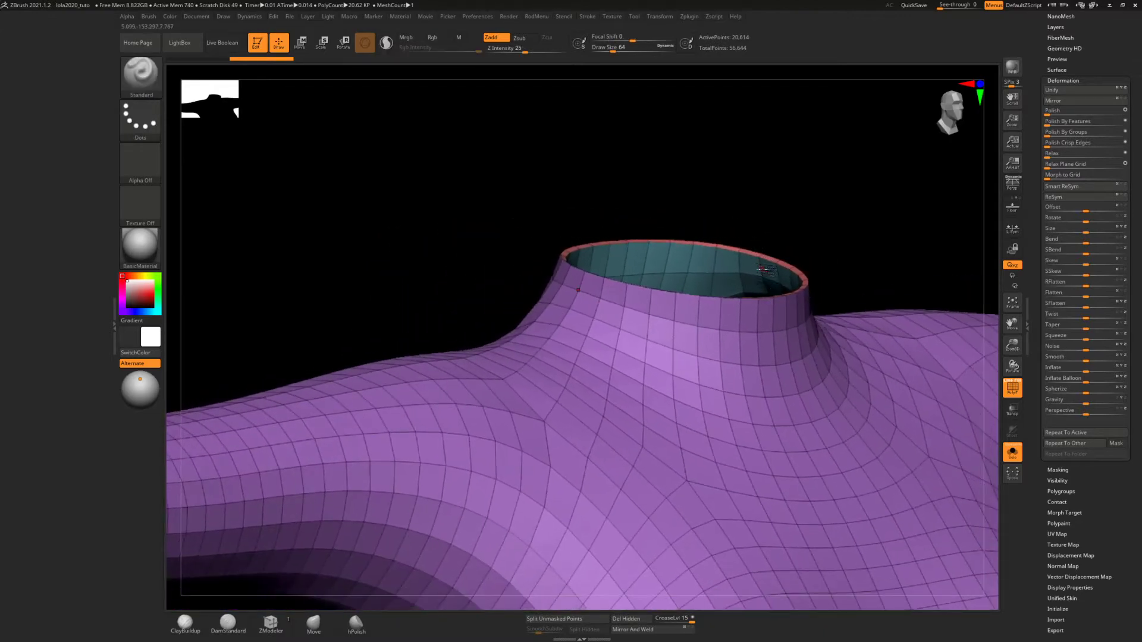
mouse_move(766, 269)
alt+right_down()
mouse_move(720, 245)
mouse_move(709, 260)
mouse_move(690, 257)
mouse_move(712, 256)
mouse_move(695, 293)
mouse_move(683, 192)
mouse_move(696, 136)
alt+right_up()
drag(1083, 54, 1065, 152)
click(1064, 157)
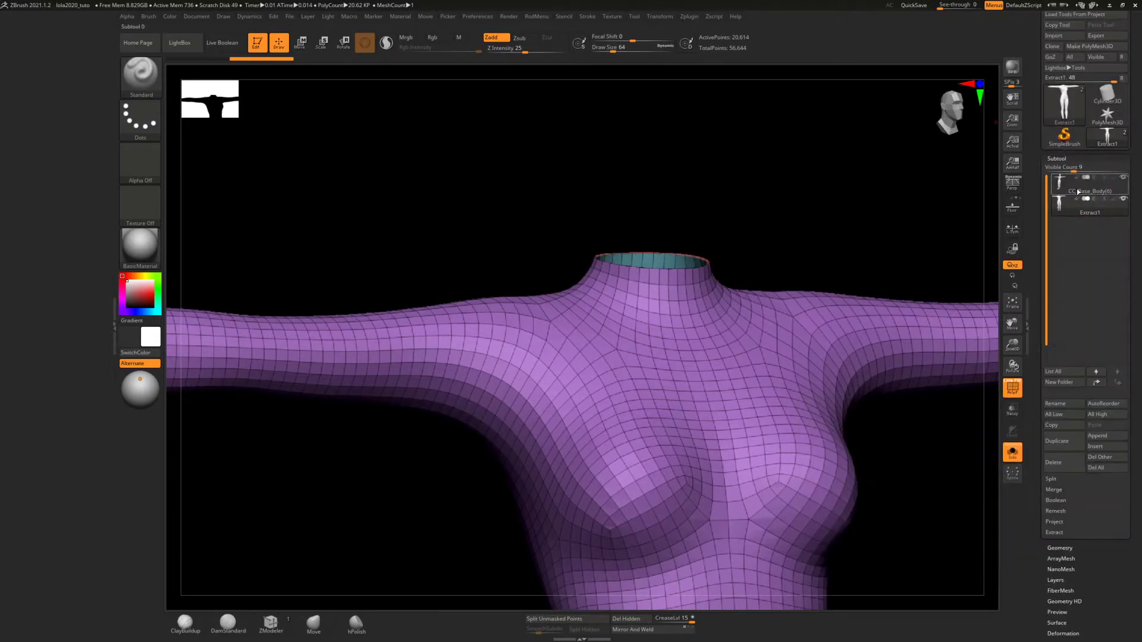
click(1061, 188)
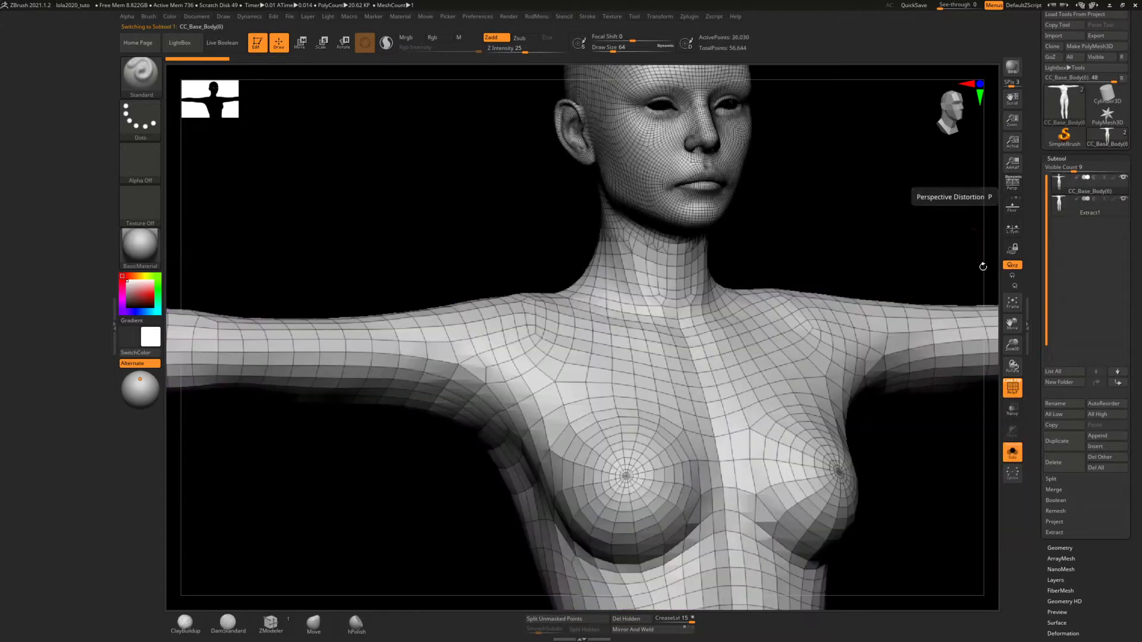
click(1009, 450)
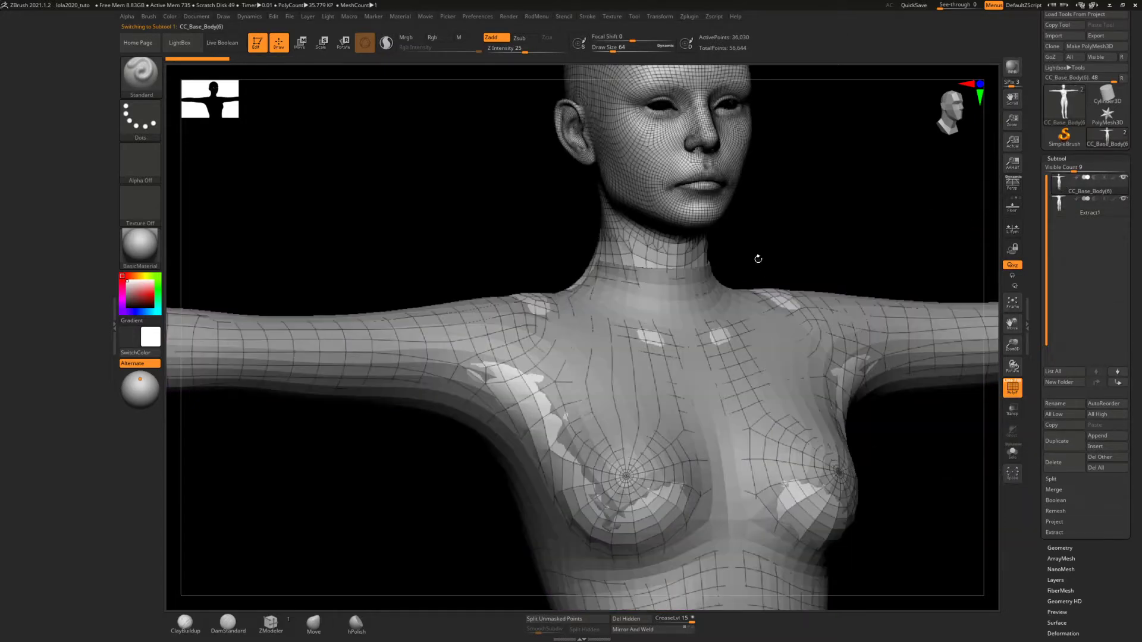
Make the Extract1 suit the active subtool and examine how it fits over the whole body
drag(758, 259, 764, 273)
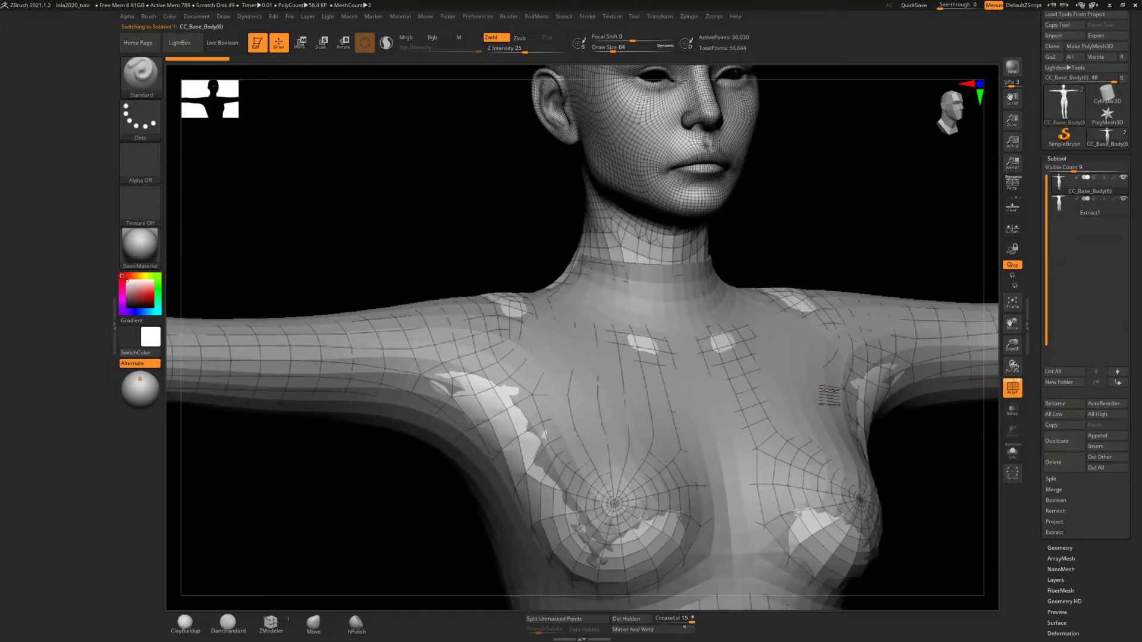
alt+click(823, 391)
ctrl+right_drag(783, 337, 754, 279)
alt+right_drag(775, 359, 646, 215)
ctrl+right_drag(690, 274, 689, 245)
alt+right_drag(695, 313, 687, 217)
mouse_move(694, 283)
right_down()
mouse_move(706, 304)
mouse_move(707, 294)
right_up()
alt+right_drag(694, 225, 747, 326)
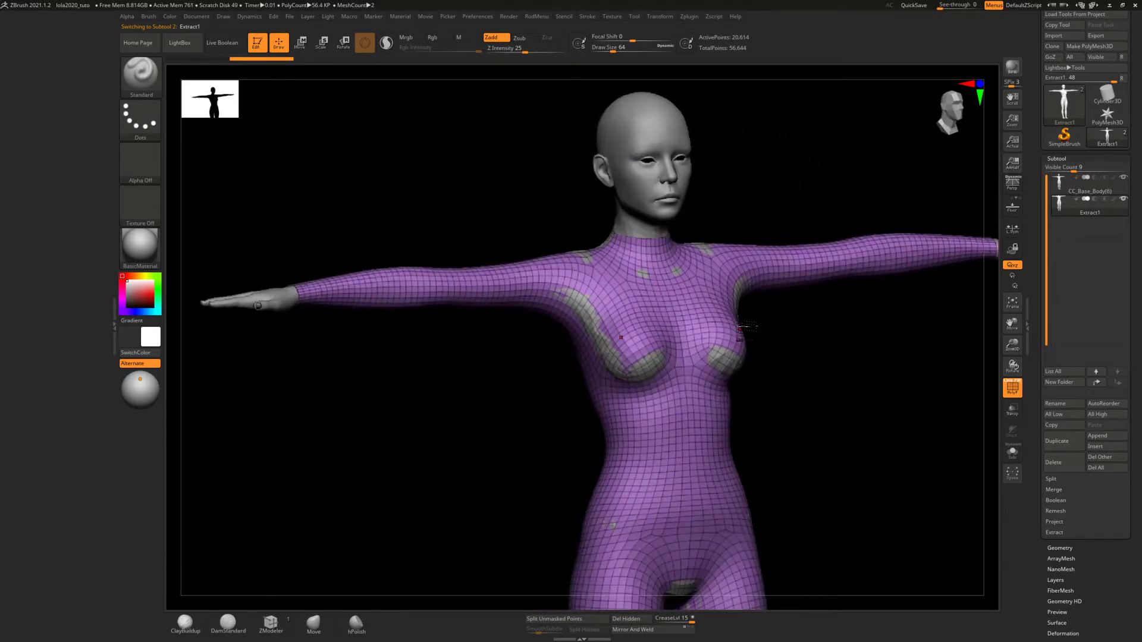
Switch to the Move brush and set the draw size to 1000
click(312, 625)
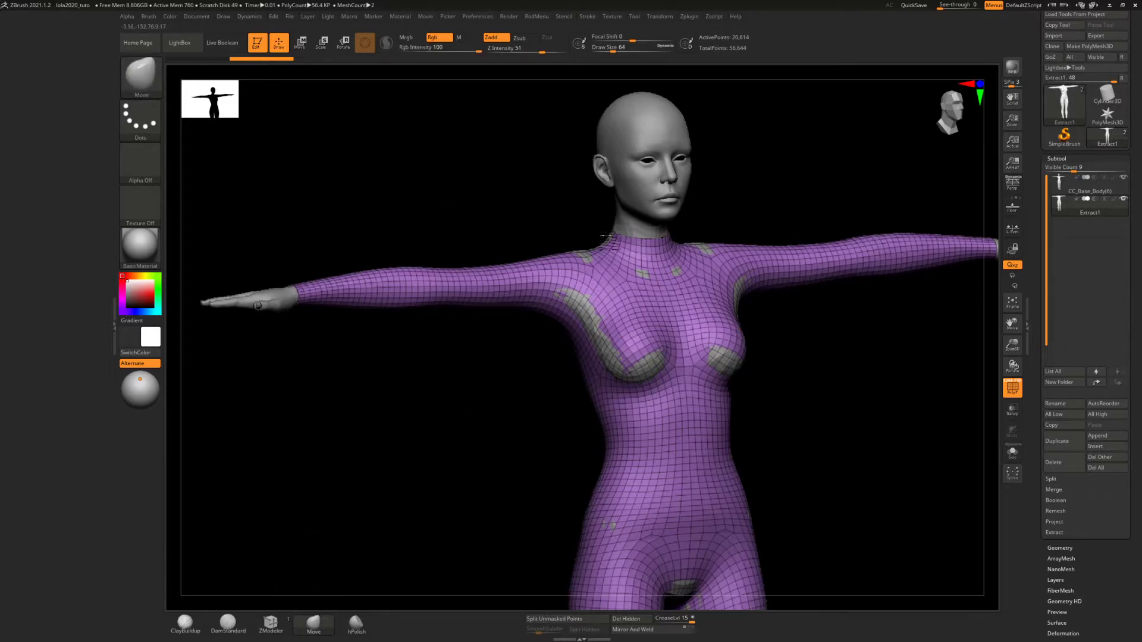
mouse_move(606, 236)
ctrl+right_down()
mouse_move(611, 264)
mouse_move(705, 298)
ctrl+right_up()
key(s)
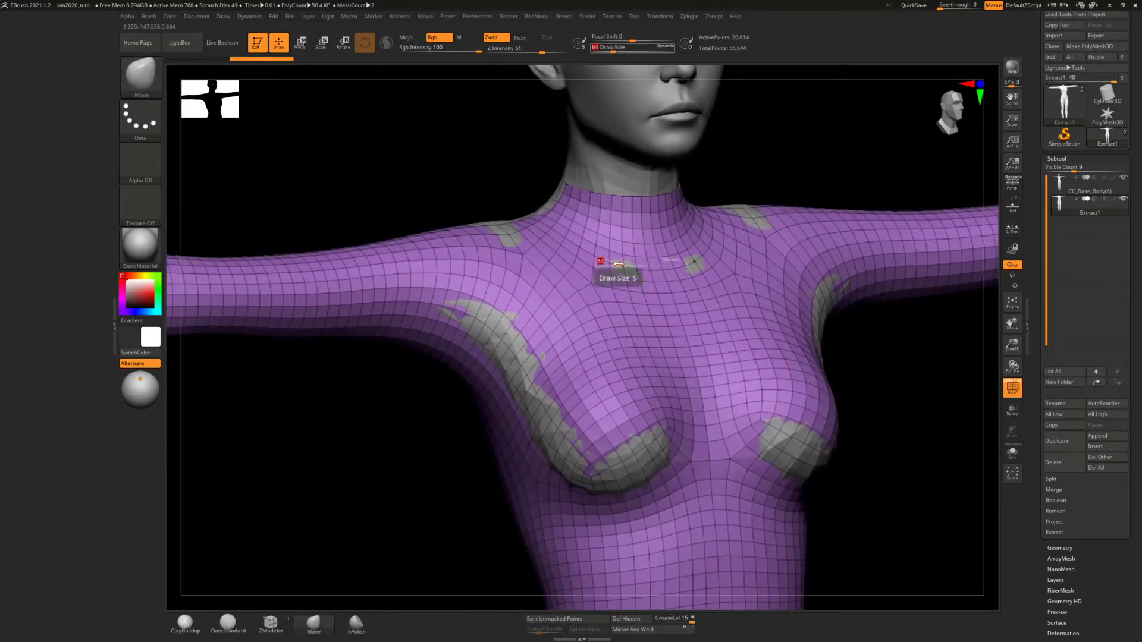
drag(672, 261, 678, 252)
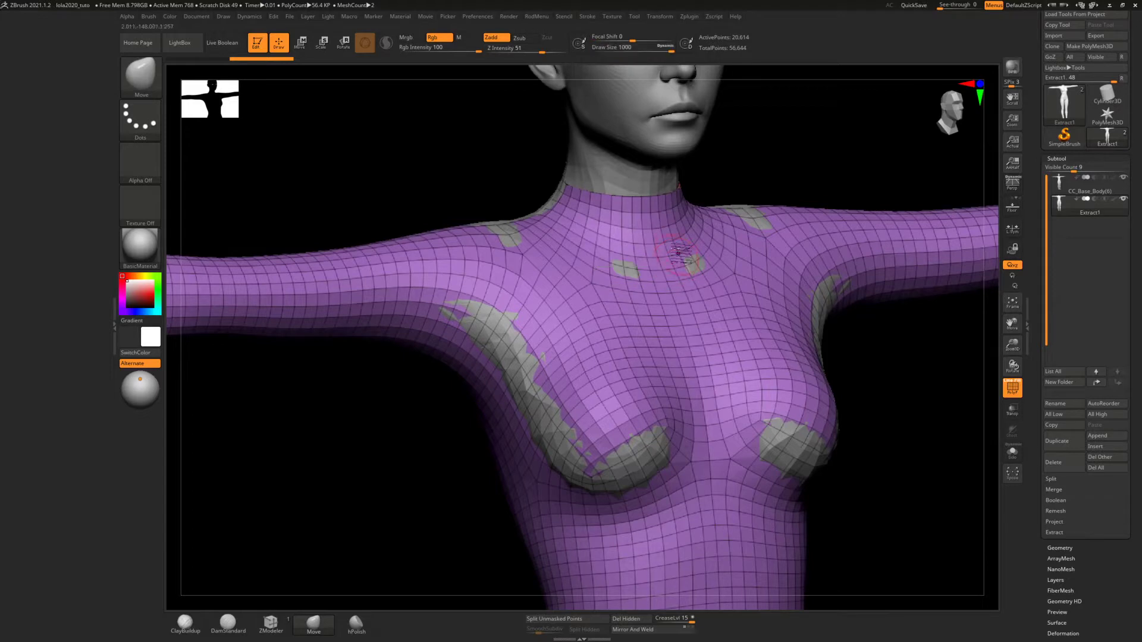
Set the maximum brush size to 5000 and the dynamic brush scale to about 10 in the drawing preferences
click(479, 17)
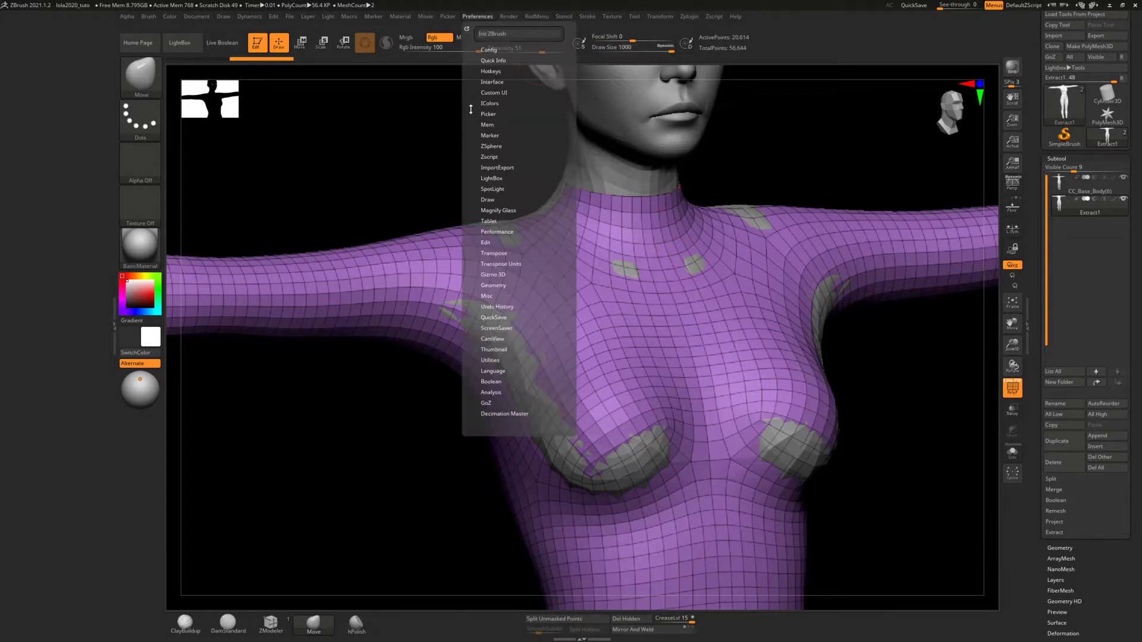
click(488, 200)
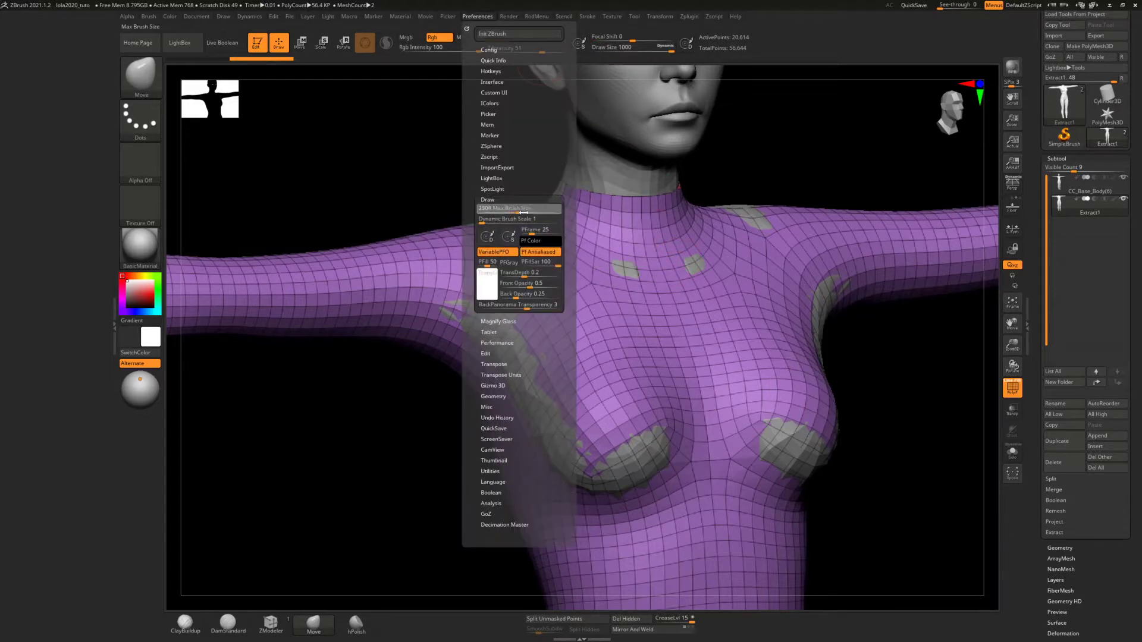
click(560, 214)
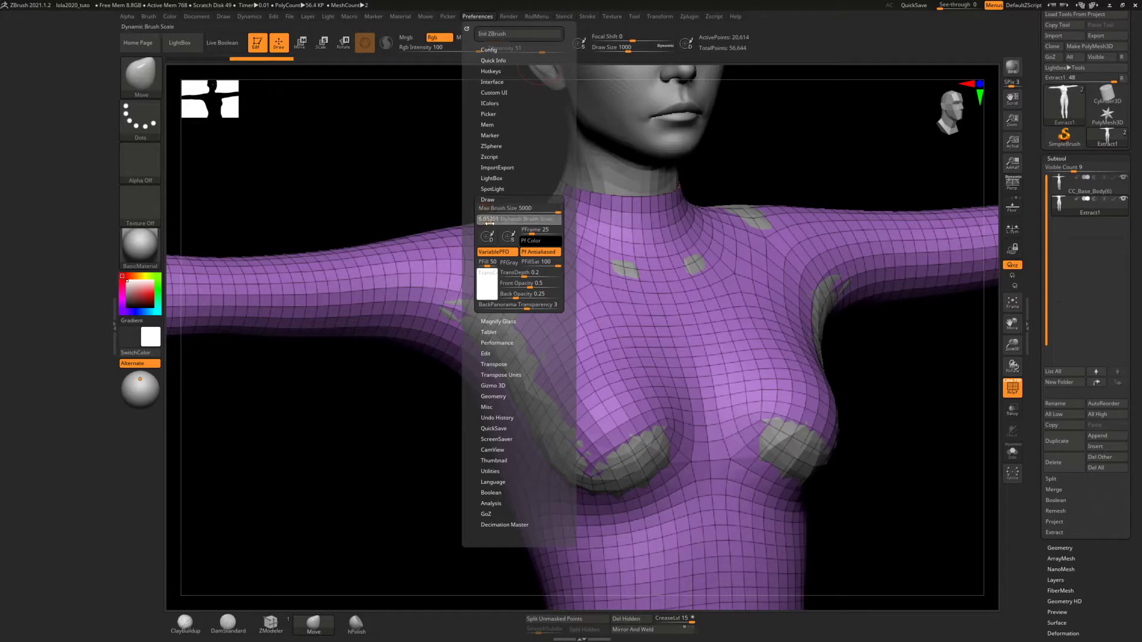
click(496, 224)
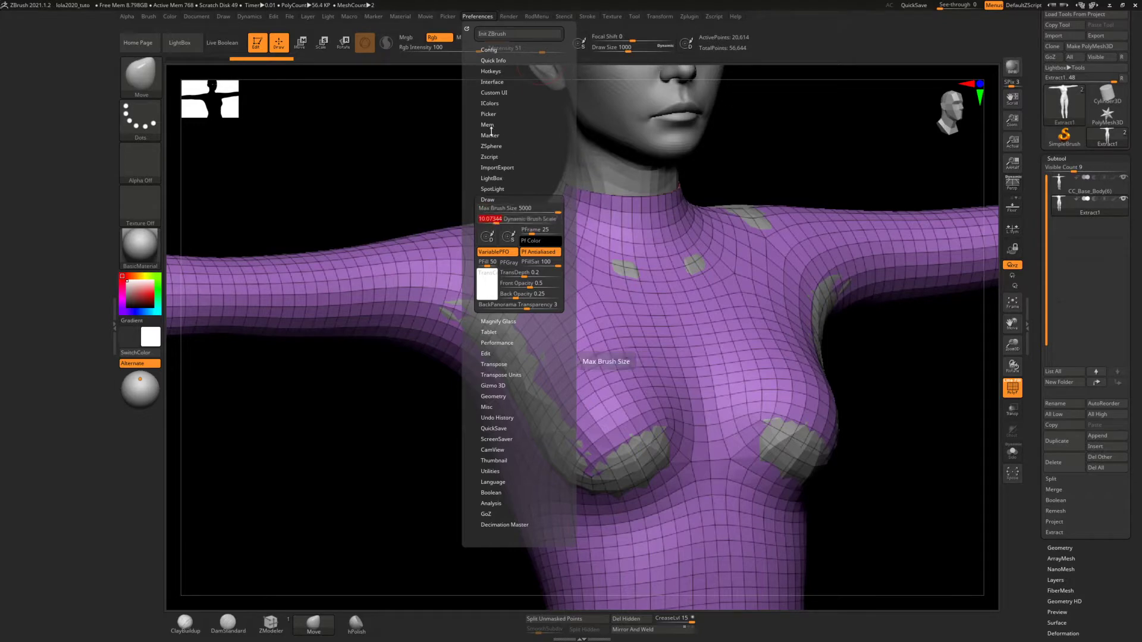
Set the draw size to 381 and move the suit surface outward to cover the body at the collarbones
key(s)
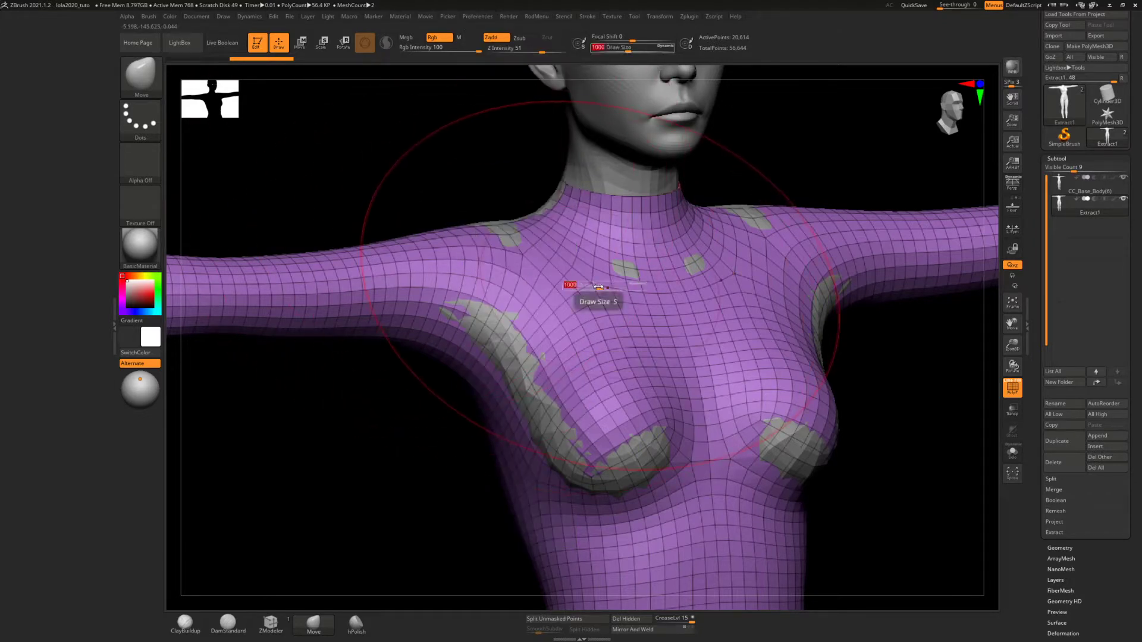
drag(603, 285, 590, 286)
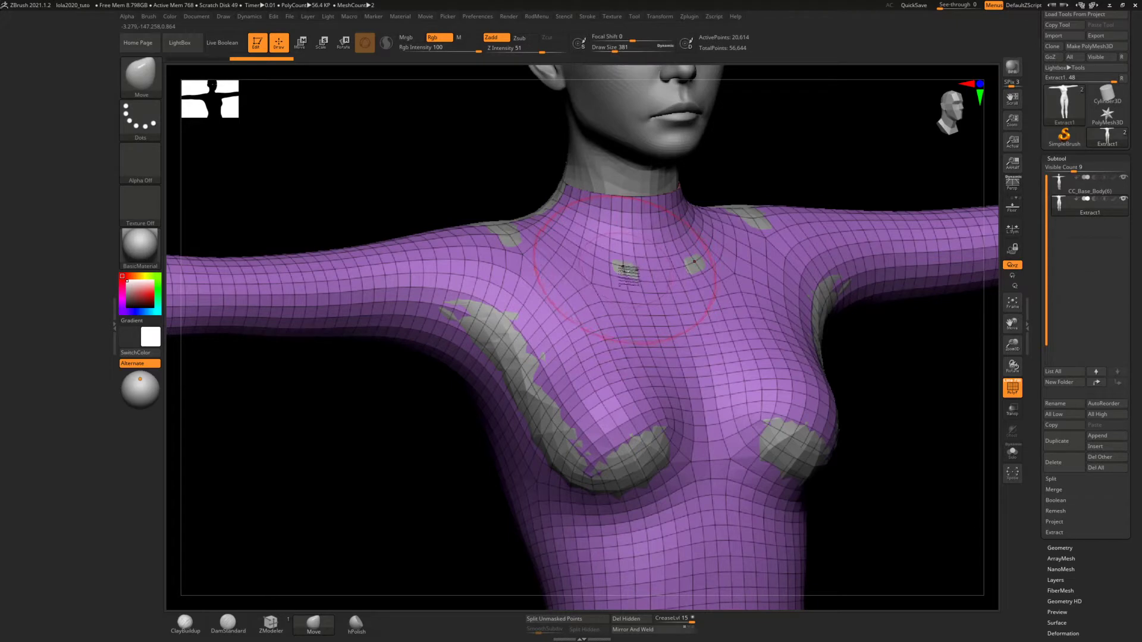
mouse_move(623, 268)
mouse_down()
mouse_move(641, 265)
mouse_move(630, 274)
mouse_up()
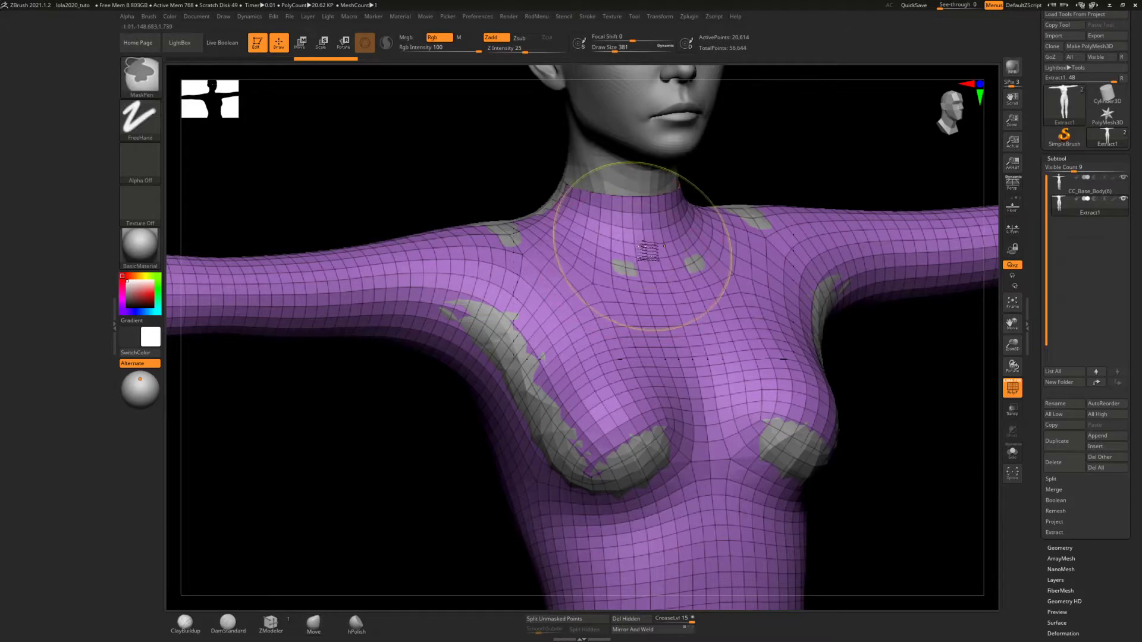
key(ctrl+z)
ctrl+right_drag(633, 256, 629, 290)
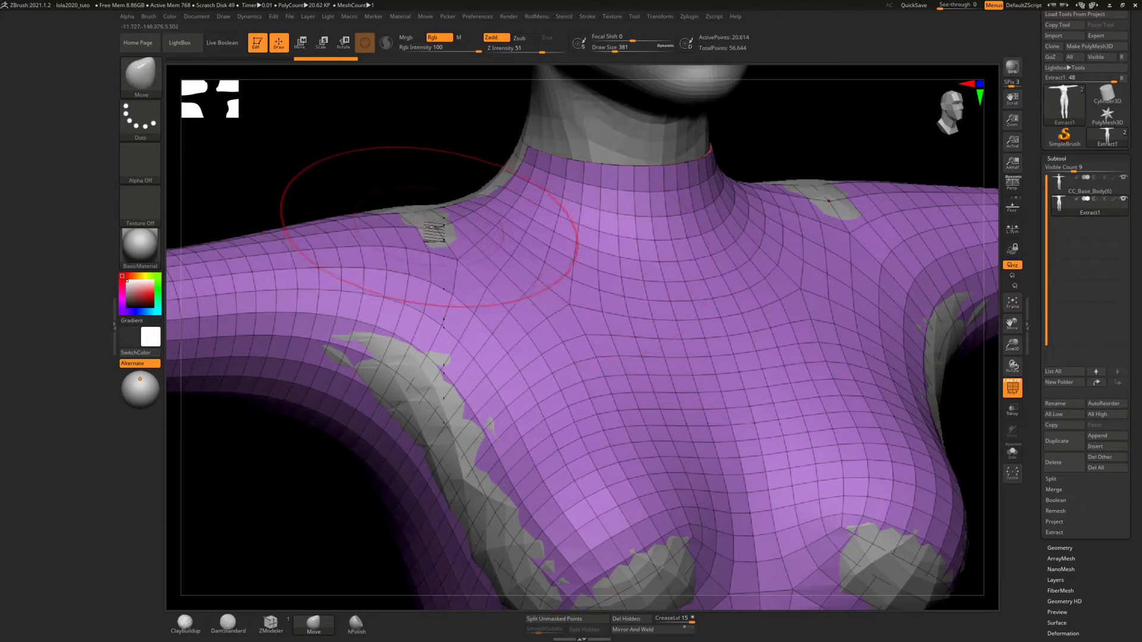
Move the suit surface outward over the front of the shoulders, the armpits and the breasts to cover the body
drag(434, 234, 436, 231)
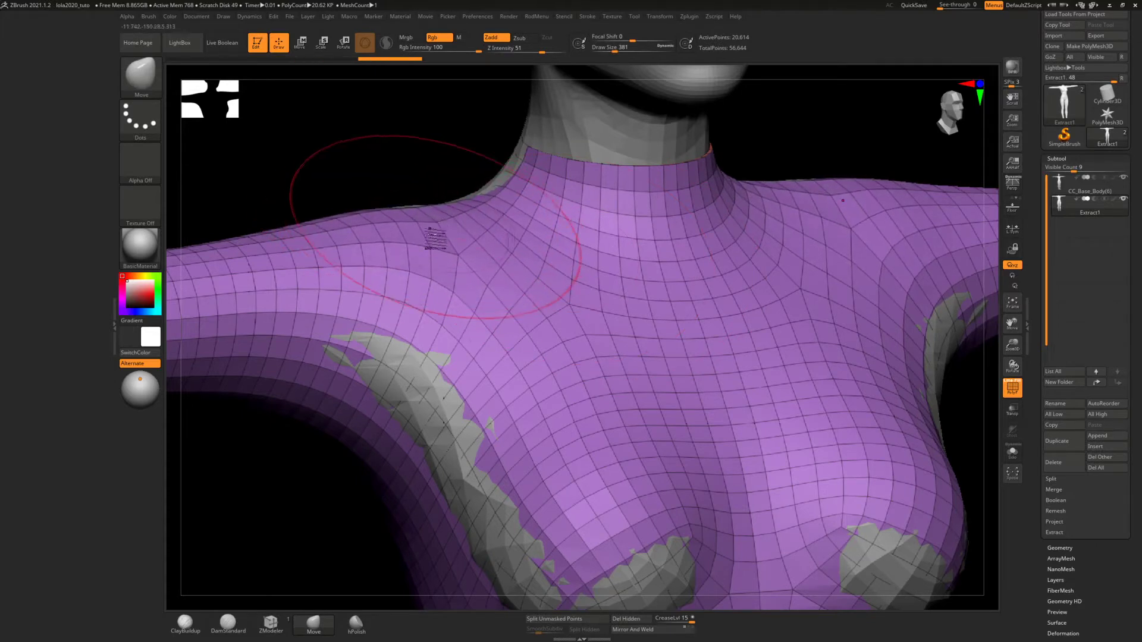
drag(416, 385, 436, 378)
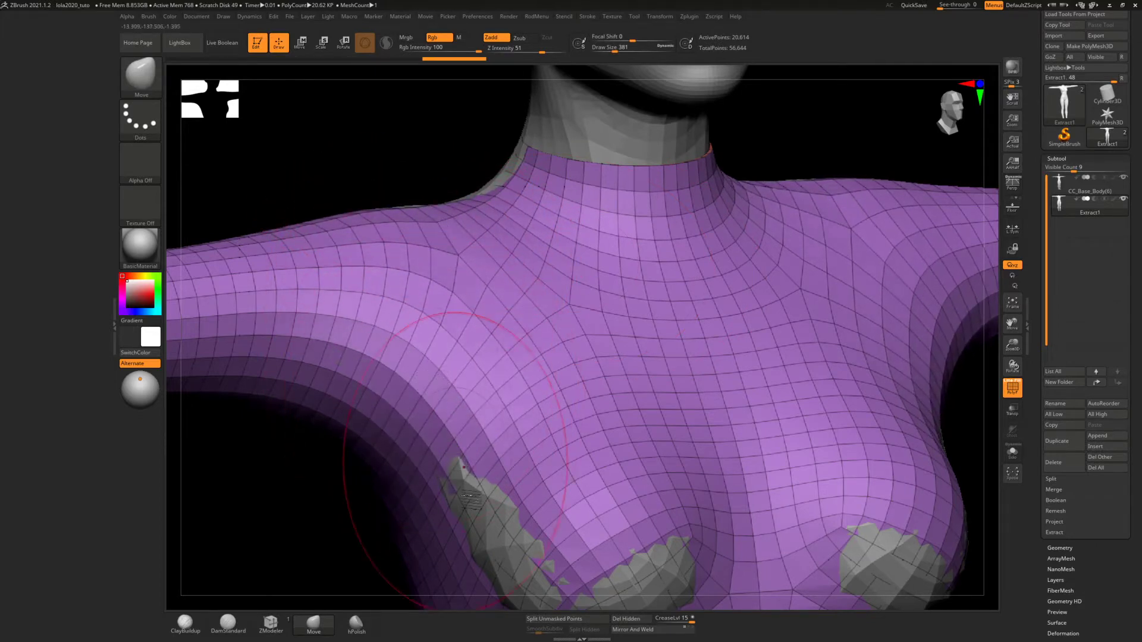
drag(494, 534, 500, 529)
alt+right_drag(522, 416, 517, 178)
drag(613, 394, 660, 376)
drag(522, 393, 512, 385)
Move the suit surface outward along the upper shoulder and the side of the neck to cover the exposed body
ctrl+right_drag(643, 331, 641, 226)
right_drag(709, 246, 660, 253)
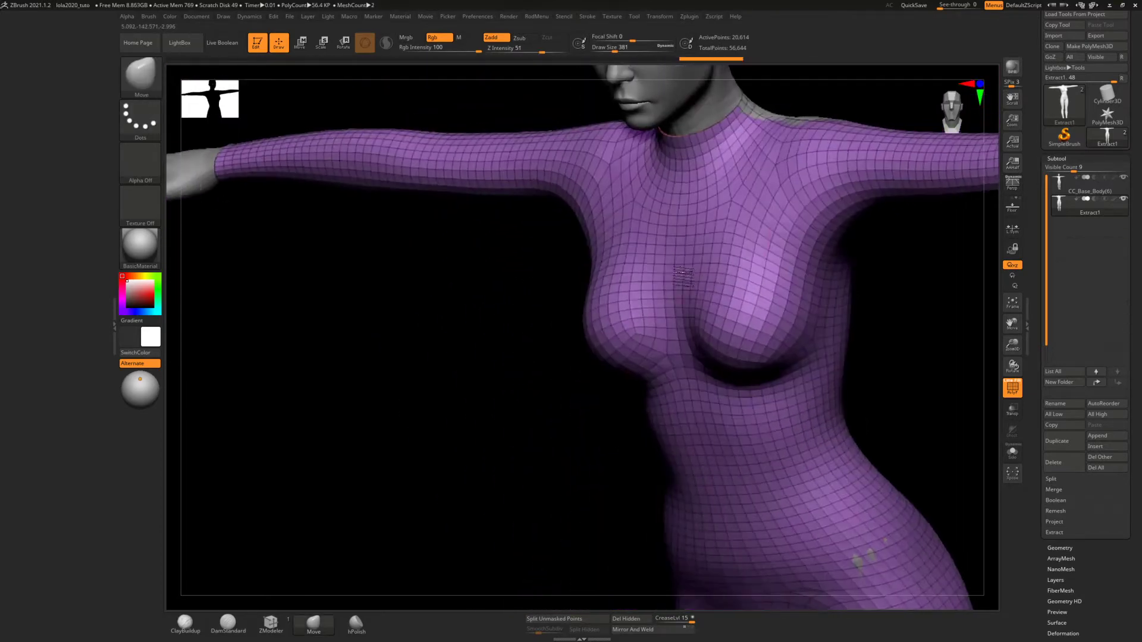
alt+right_drag(747, 217, 648, 416)
right_drag(671, 298, 661, 340)
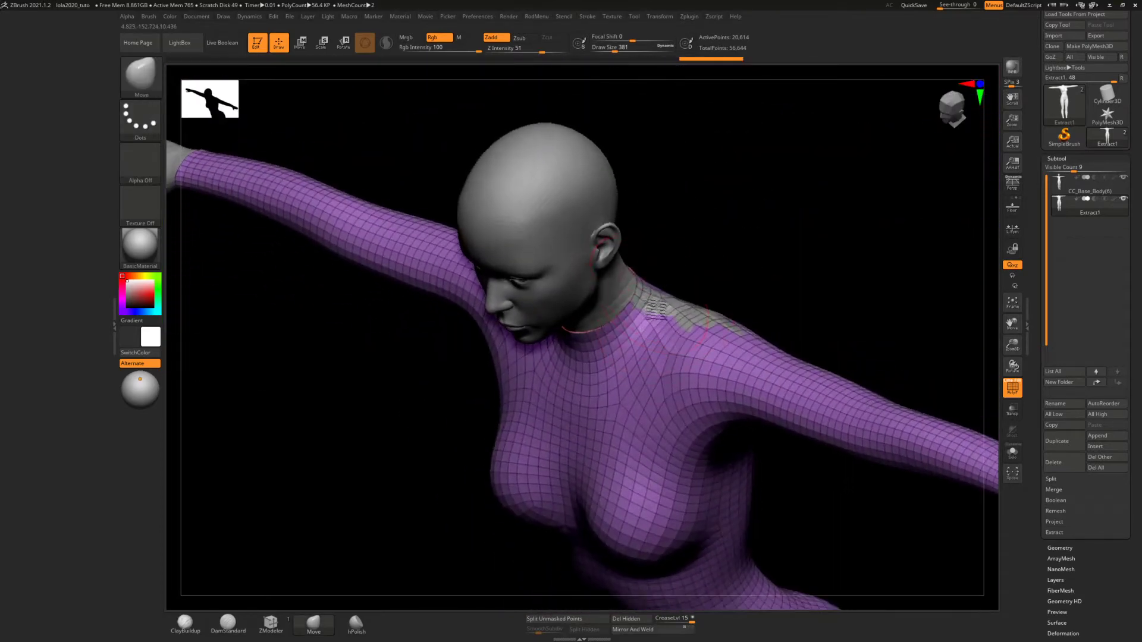
mouse_move(658, 277)
alt+right_down()
mouse_move(658, 358)
mouse_move(623, 277)
mouse_move(630, 453)
alt+right_up()
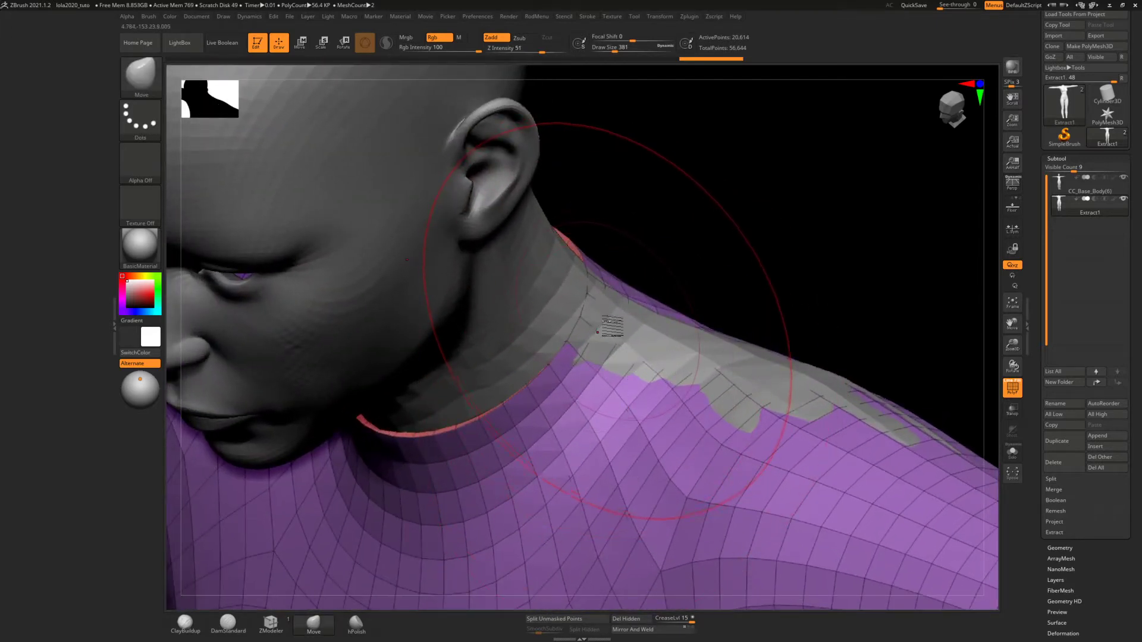
drag(604, 319, 639, 326)
drag(783, 393, 825, 368)
Move the suit surface outward at the crotch and the front of the thigh to cover the body
ctrl+right_drag(761, 475, 763, 176)
ctrl+right_drag(712, 356, 709, 226)
mouse_move(708, 326)
shift+right_down()
mouse_move(716, 342)
mouse_move(672, 133)
shift+right_up()
mouse_move(623, 342)
alt+right_down()
mouse_move(627, 247)
mouse_move(613, 424)
mouse_move(647, 437)
alt+right_up()
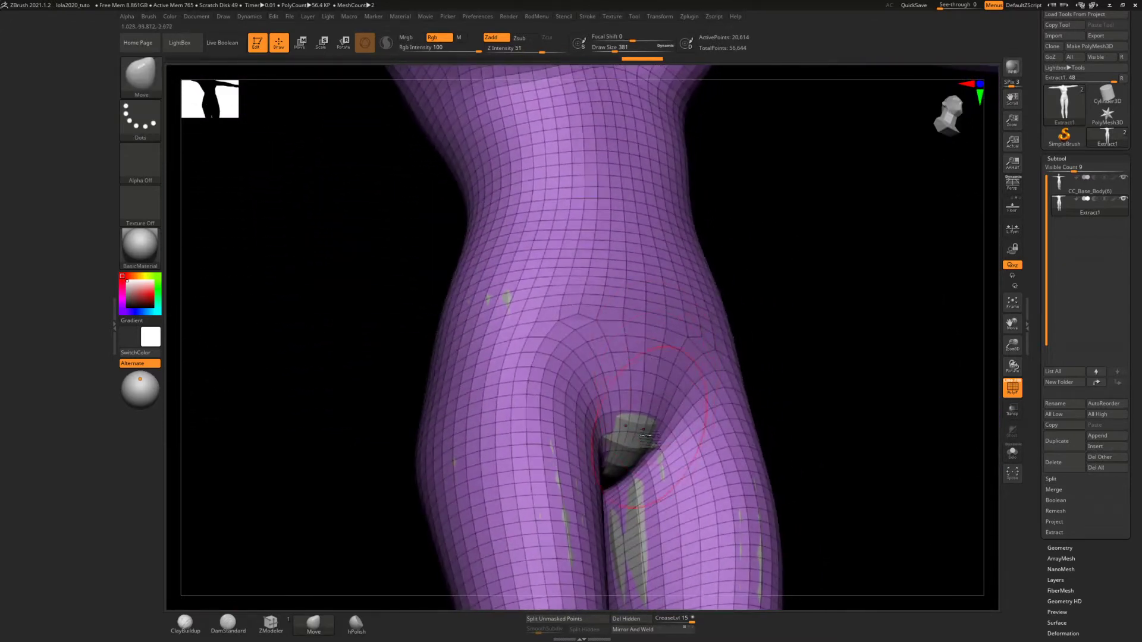
drag(632, 440, 635, 451)
drag(570, 519, 575, 513)
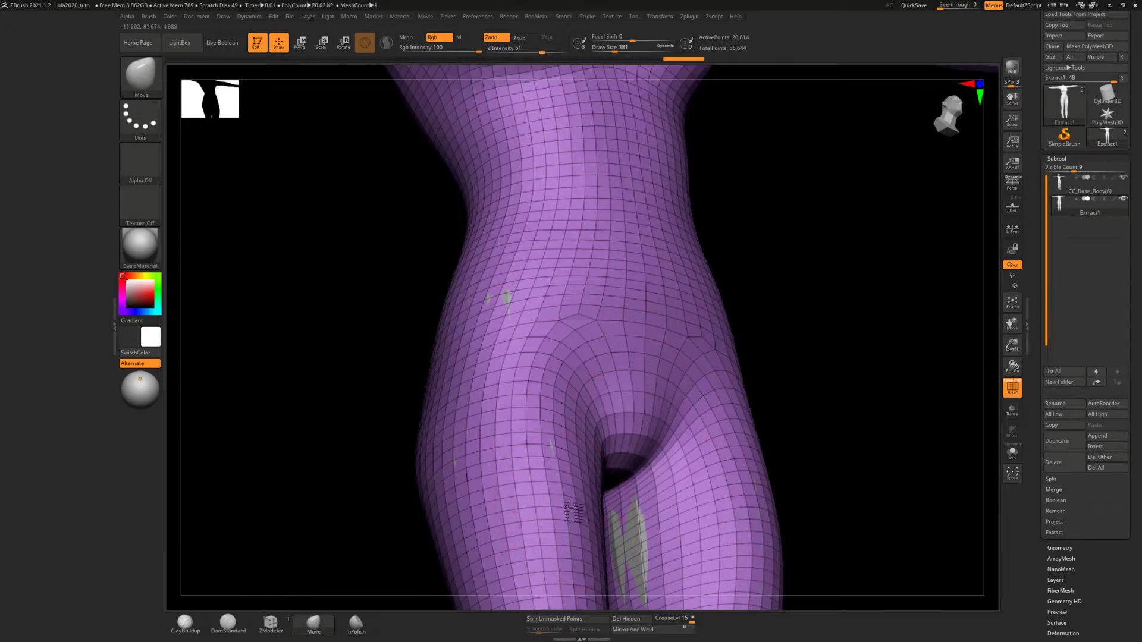
Move the suit surface outward at the inner thigh, the outer thigh and the hip to cover the body
drag(641, 544, 645, 546)
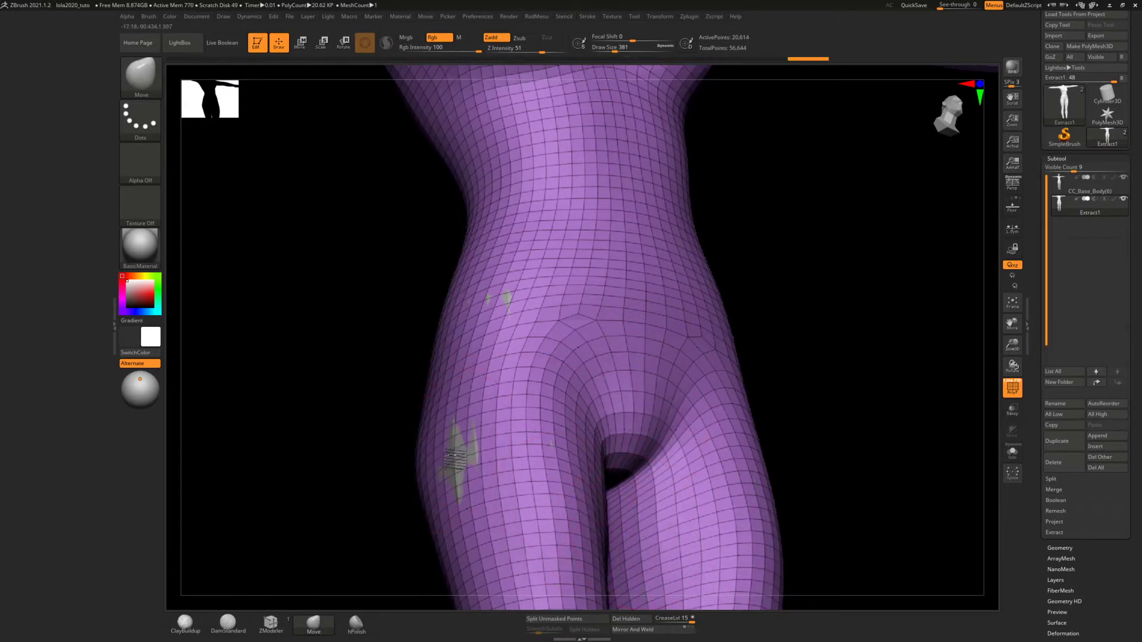
drag(456, 456, 464, 462)
drag(506, 302, 515, 307)
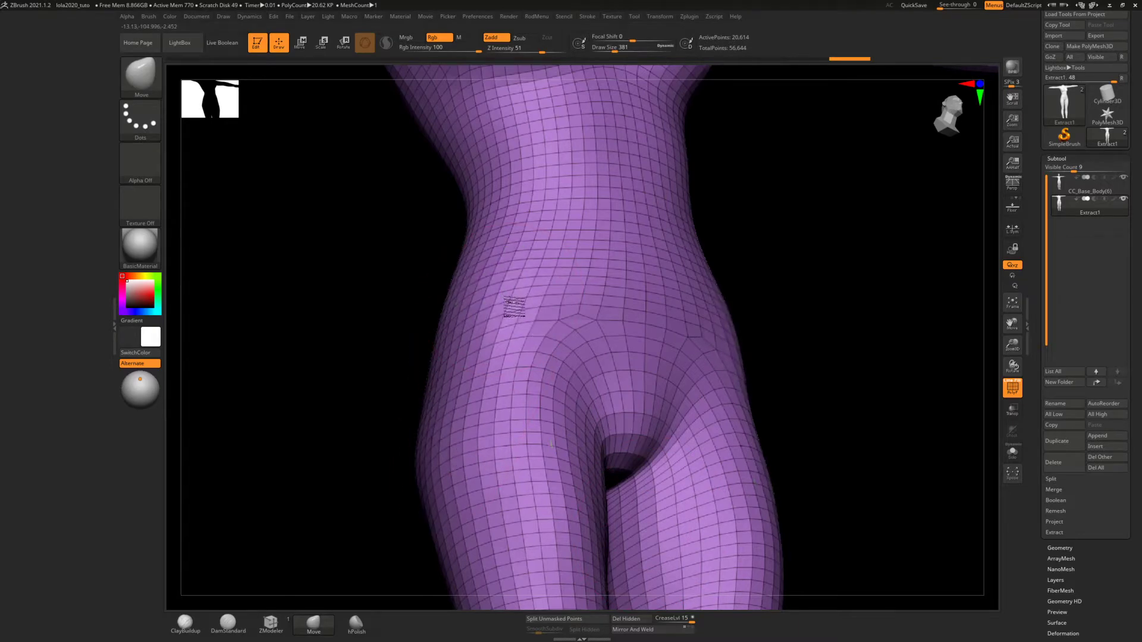
Move the suit surface outward at the lower inner thighs and the knees to cover the body
right_drag(613, 299, 598, 92)
alt+right_drag(577, 318, 572, 267)
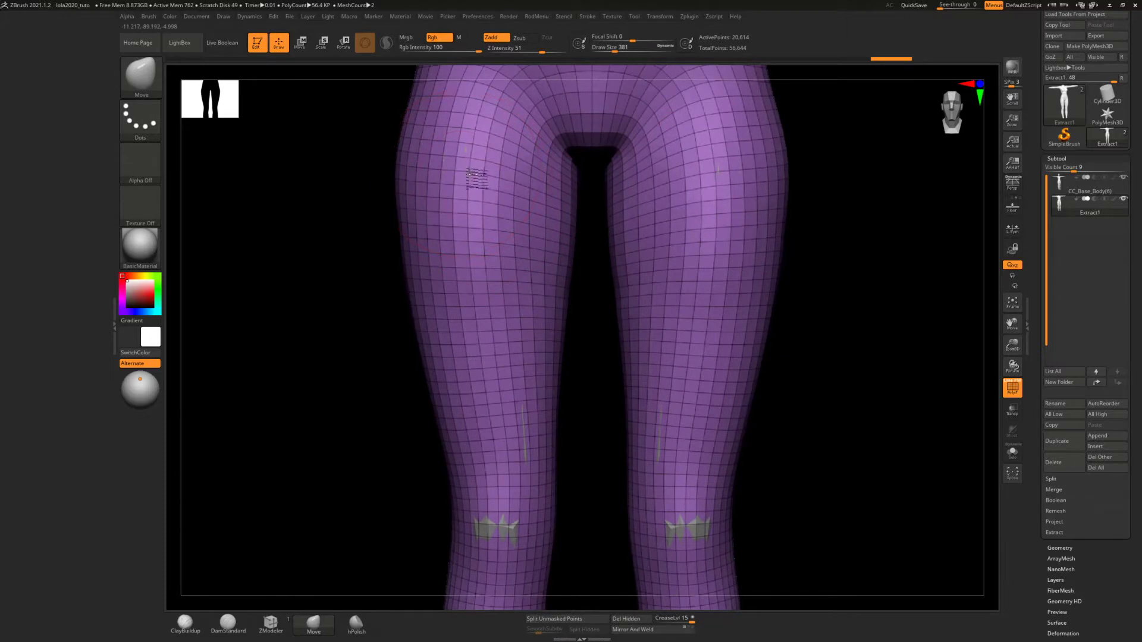
alt+right_drag(513, 380, 516, 238)
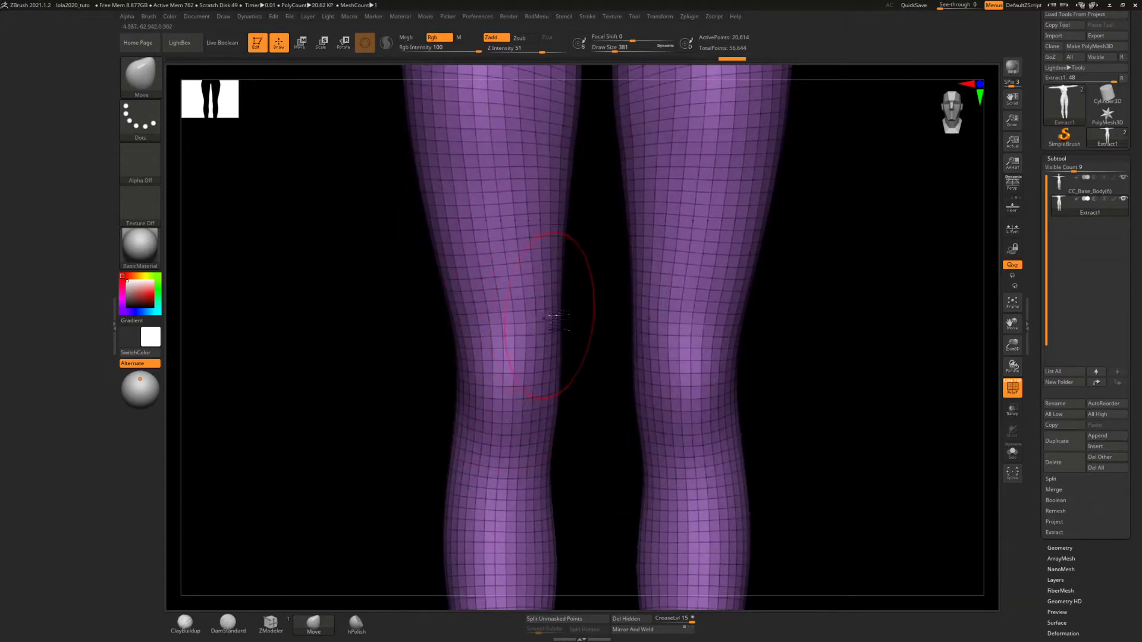
Move the suit surface outward over the buttocks, the backs of the upper thighs and the back below the armpit to cover the body
ctrl+right_drag(565, 322, 626, 258)
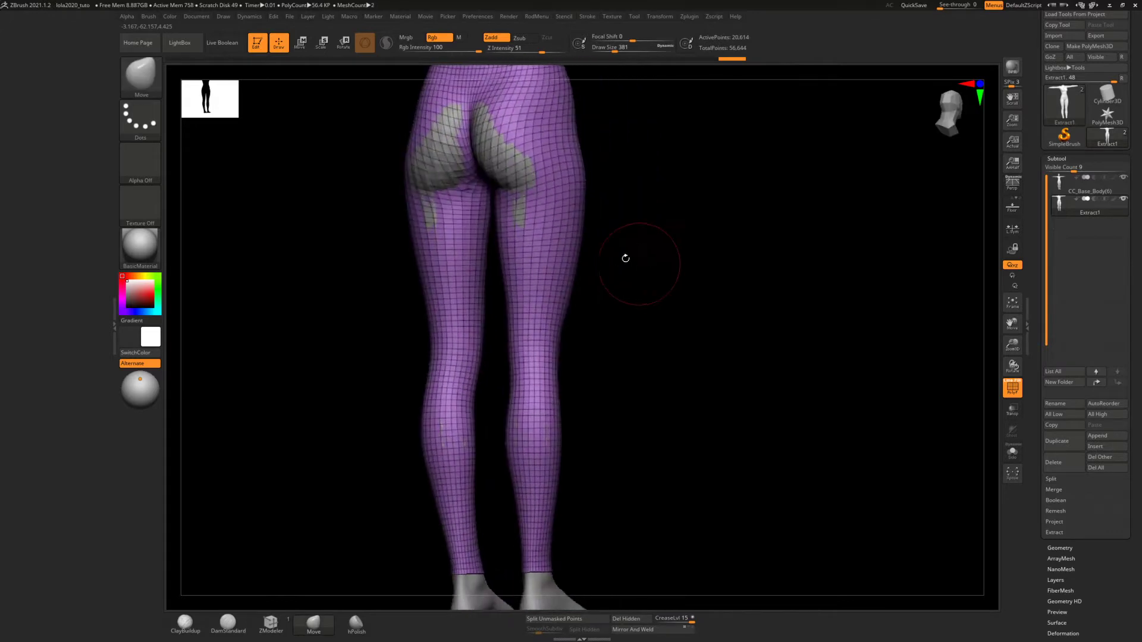
drag(484, 145, 475, 112)
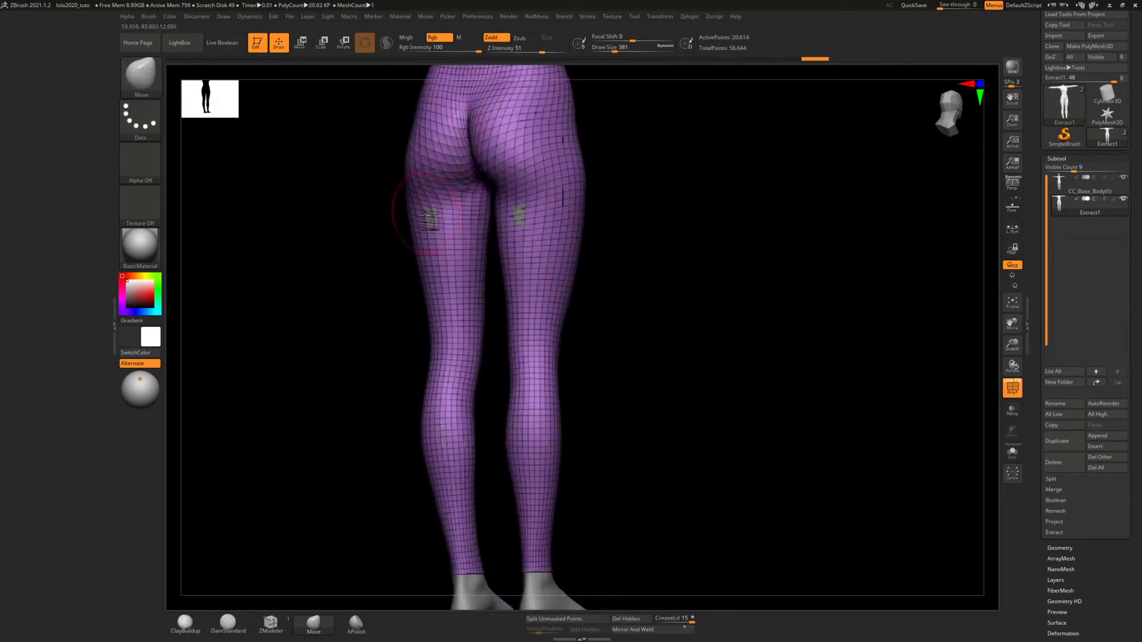
drag(428, 212, 426, 212)
alt+right_drag(498, 130, 499, 475)
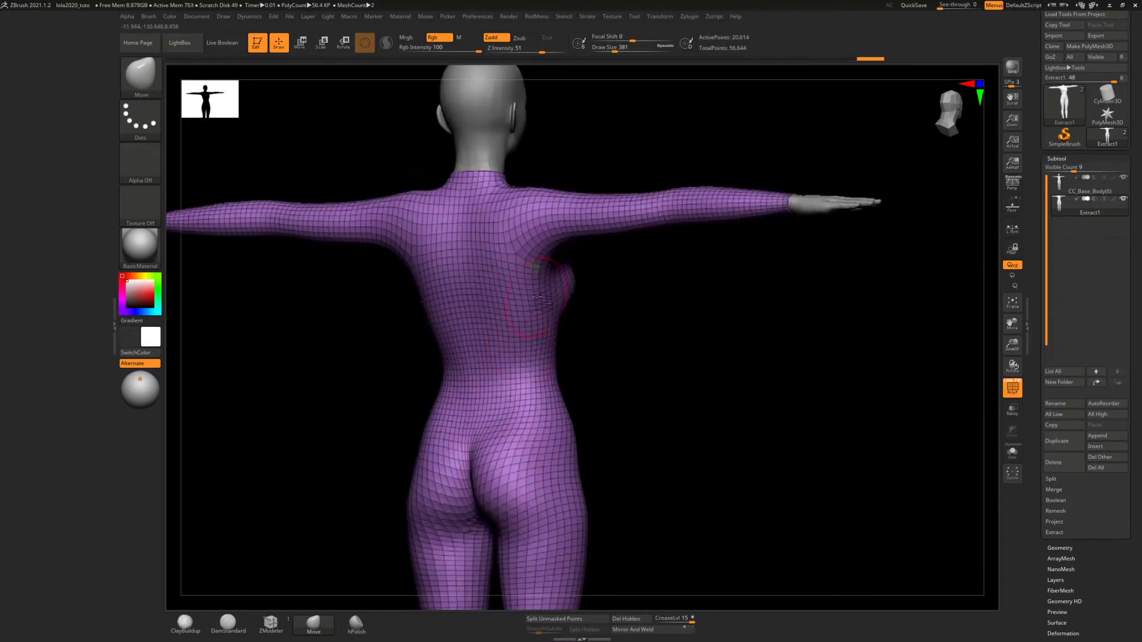
right_drag(556, 267, 558, 232)
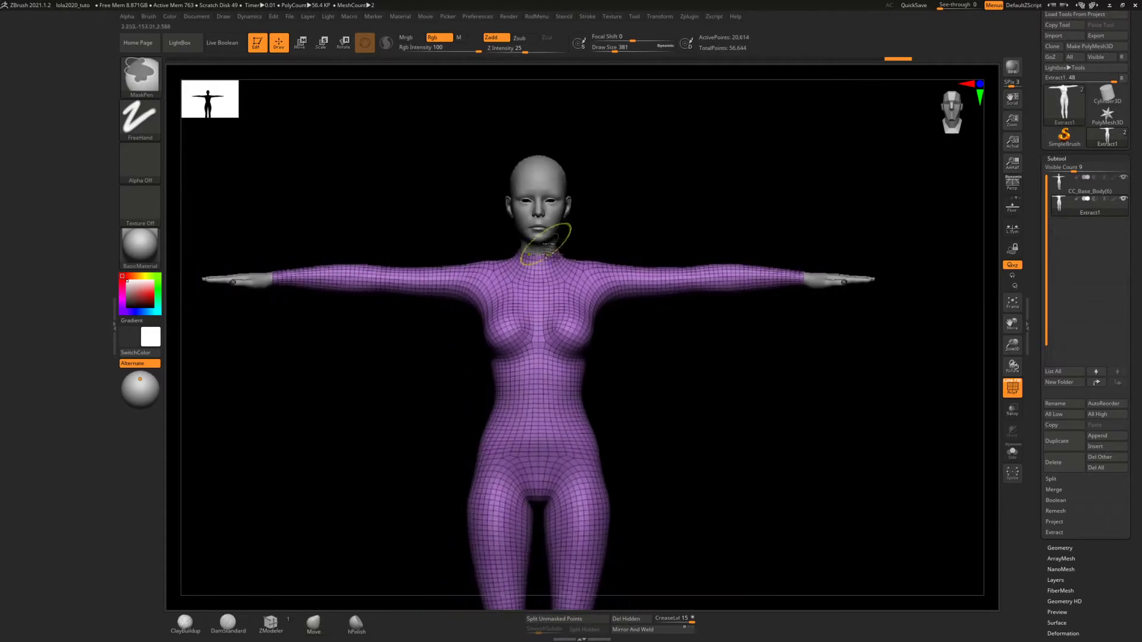
Pull the sleeve edge outward around the wrist so the cuff sits clear of the hand
mouse_move(786, 245)
alt+right_down()
mouse_move(731, 242)
mouse_move(699, 270)
mouse_move(677, 506)
alt+right_up()
alt+right_drag(823, 317, 566, 316)
mouse_move(753, 320)
alt+right_down()
mouse_move(676, 313)
mouse_move(665, 528)
alt+right_up()
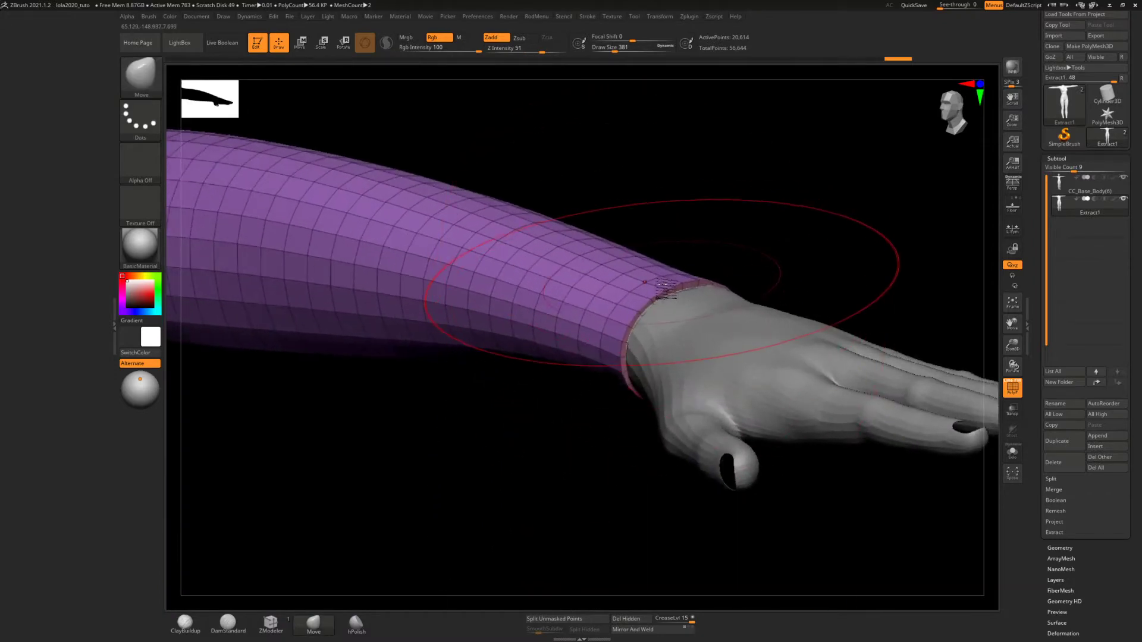
drag(667, 289, 667, 277)
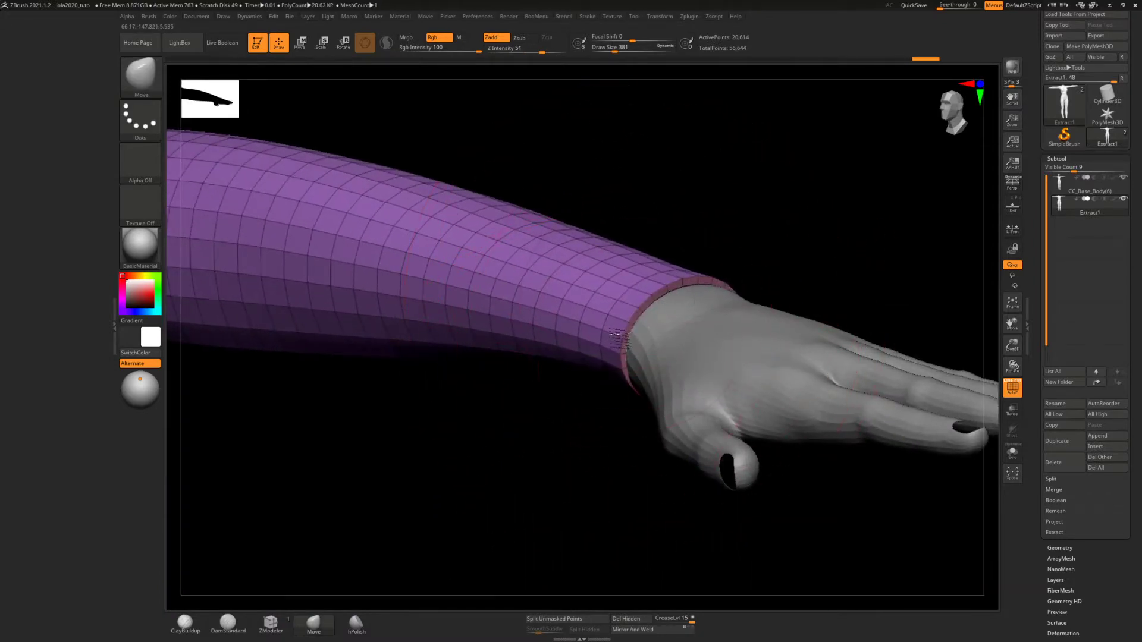
drag(618, 334, 624, 329)
right_drag(663, 305, 619, 306)
mouse_move(780, 291)
right_down()
mouse_move(604, 311)
mouse_move(584, 228)
mouse_move(512, 224)
mouse_move(563, 191)
mouse_move(841, 142)
right_up()
key(ctrl)
alt+right_drag(577, 290, 670, 359)
mouse_move(624, 319)
right_down()
mouse_move(649, 322)
mouse_move(631, 329)
right_up()
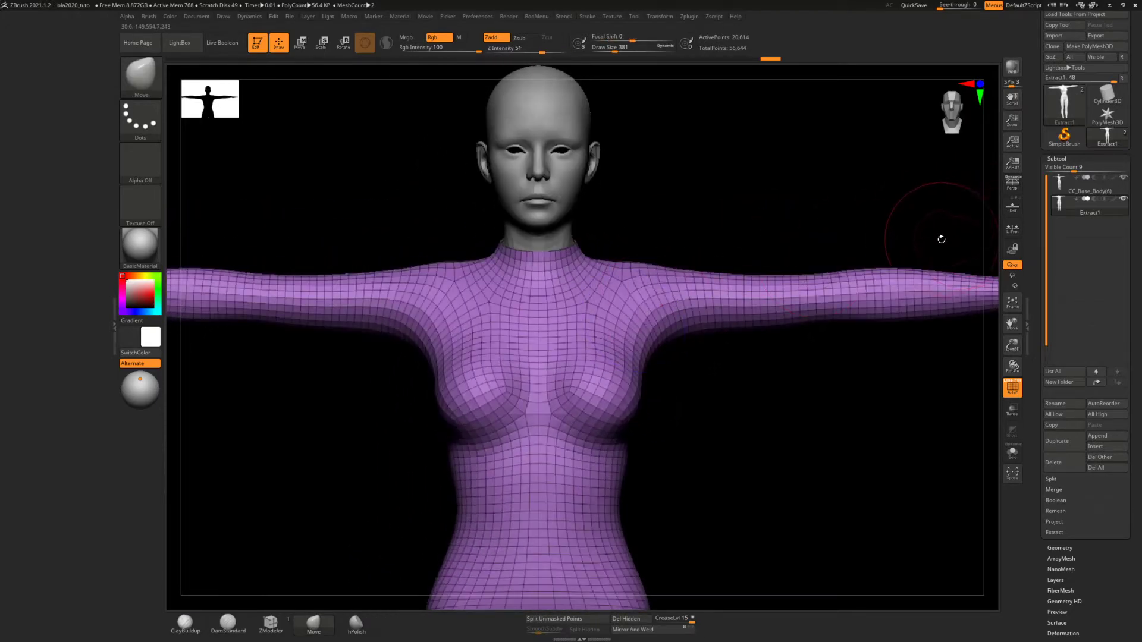
Duplicate the suit subtool and set the draw size to 121 for working on the copy's collar
click(1055, 441)
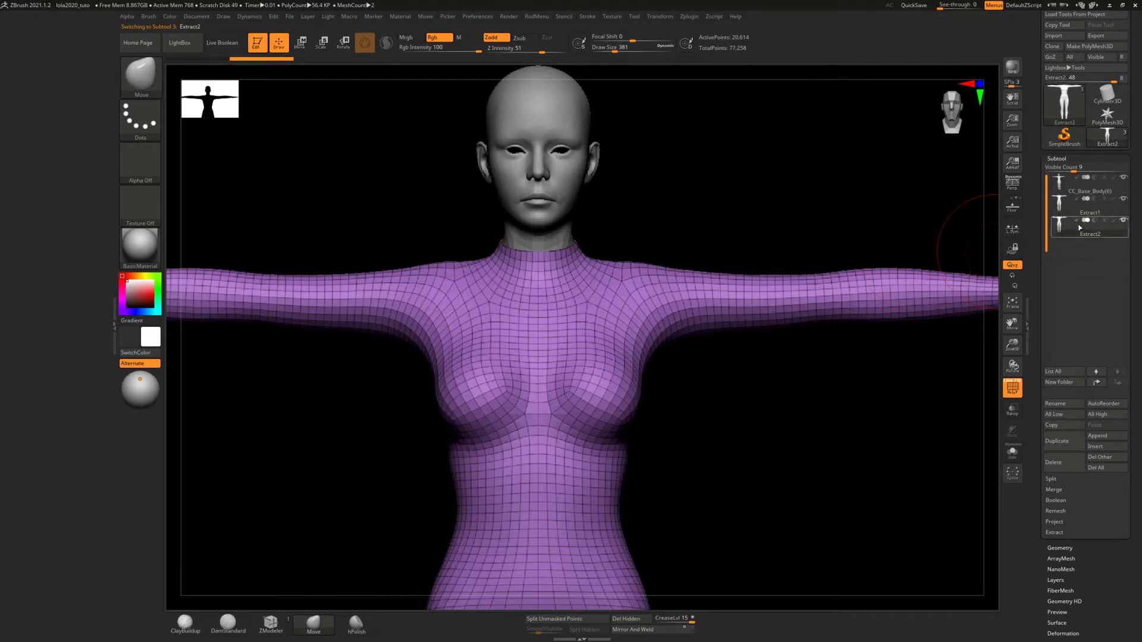
alt+right_drag(577, 268, 656, 550)
ctrl+right_drag(655, 327, 657, 376)
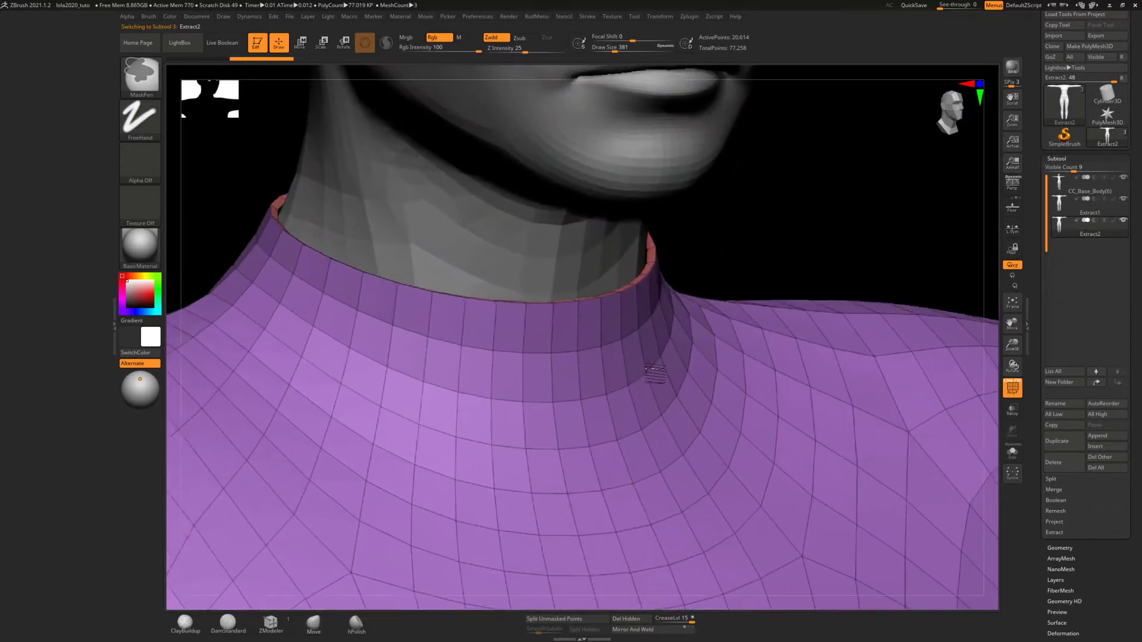
key(s)
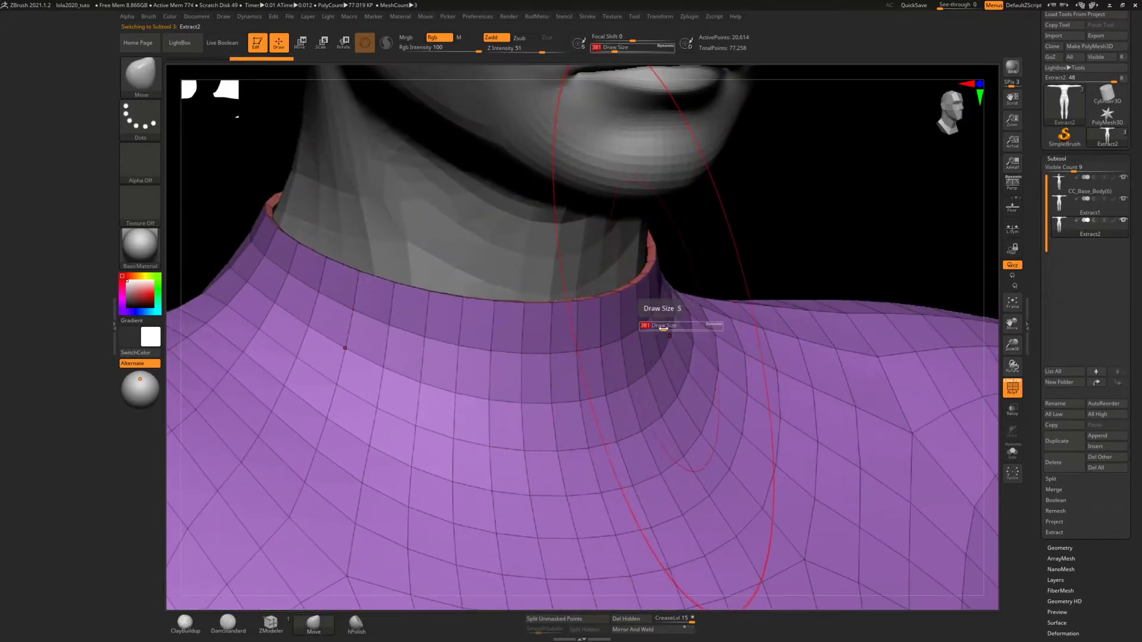
drag(657, 327, 653, 326)
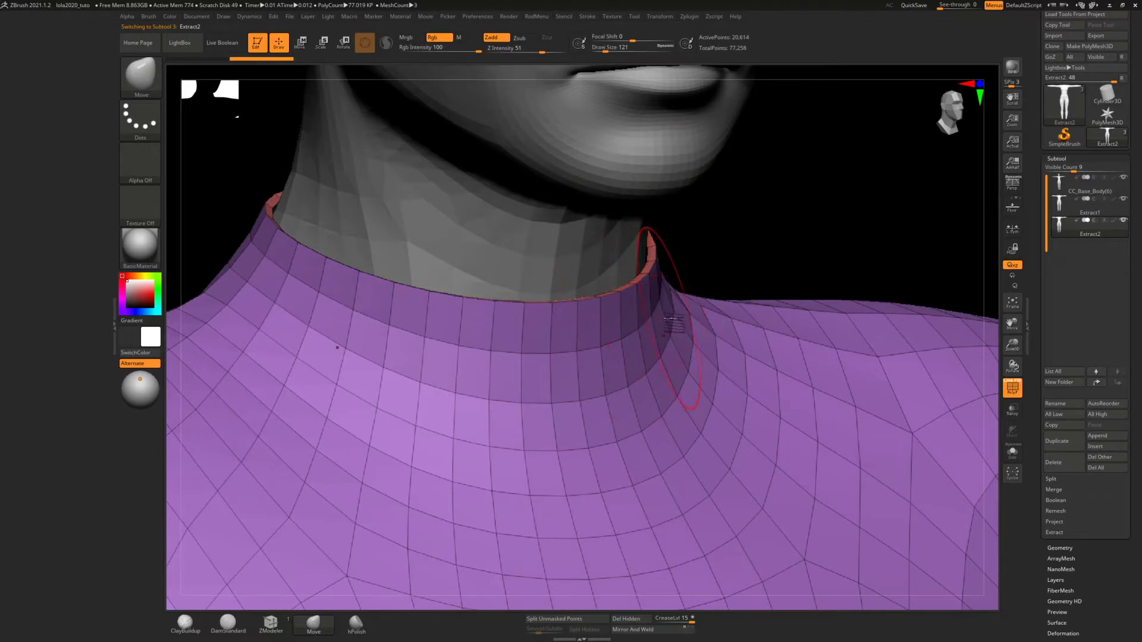
mouse_move(685, 323)
ctrl+right_down()
mouse_move(687, 345)
mouse_move(688, 302)
mouse_move(674, 381)
mouse_move(696, 355)
mouse_move(689, 343)
mouse_move(726, 339)
mouse_move(727, 362)
ctrl+right_up()
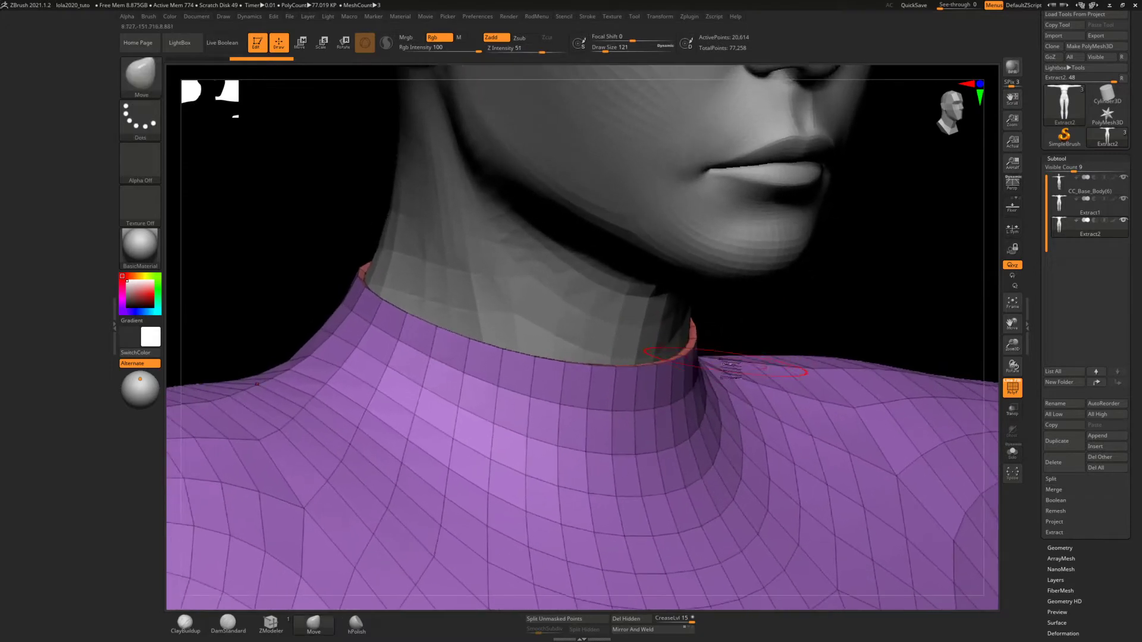
Try subdividing the duplicated suit by two levels
key(ctrl)
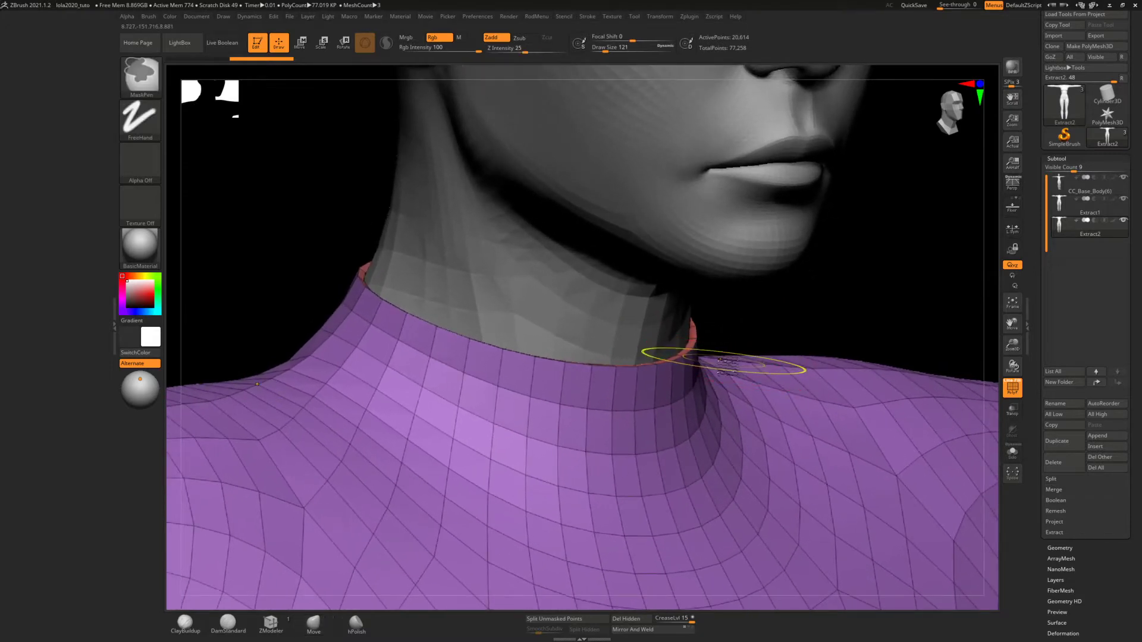
key(ctrl+d)
key(ctrl+d)
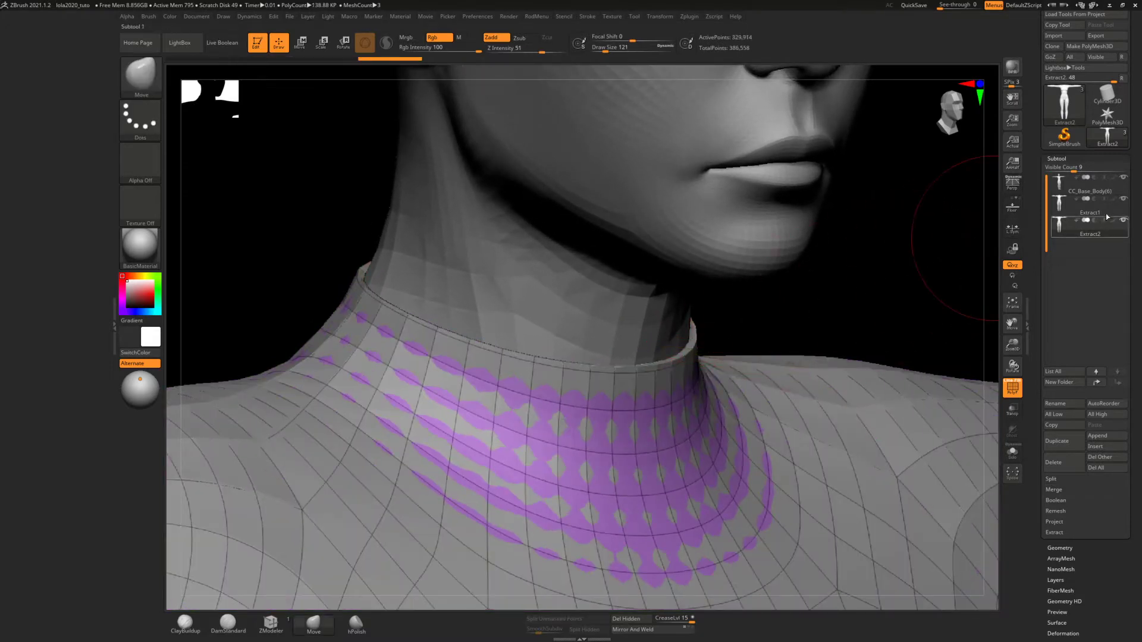
Hide the original Extract1 suit and examine the collar edge of the duplicate
click(1124, 201)
right_drag(719, 318, 654, 416)
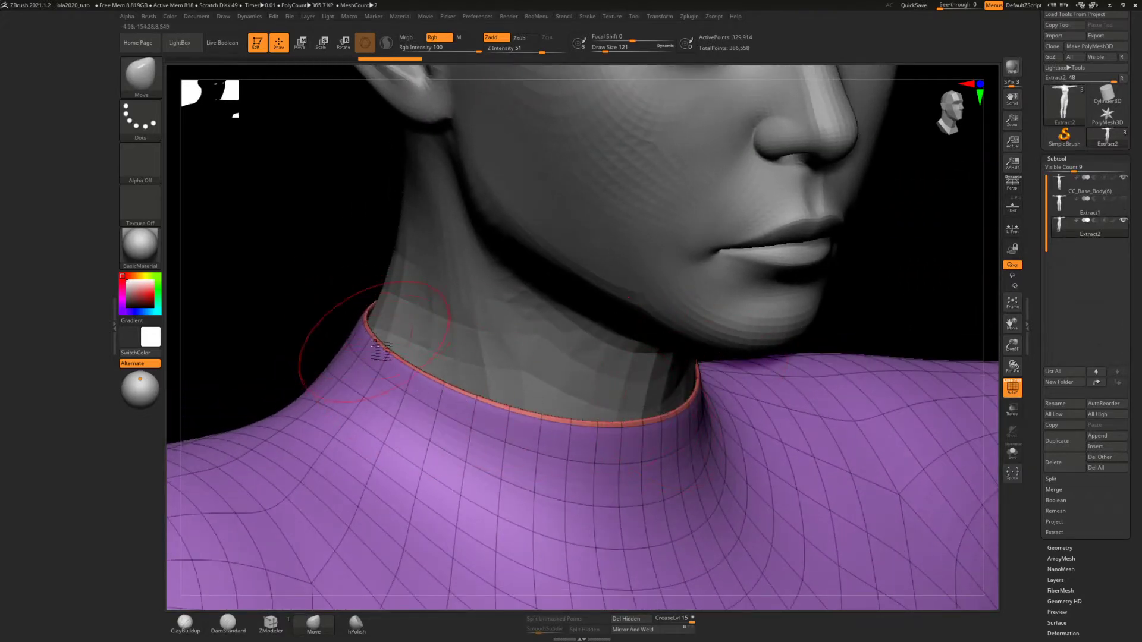
right_drag(732, 397, 684, 335)
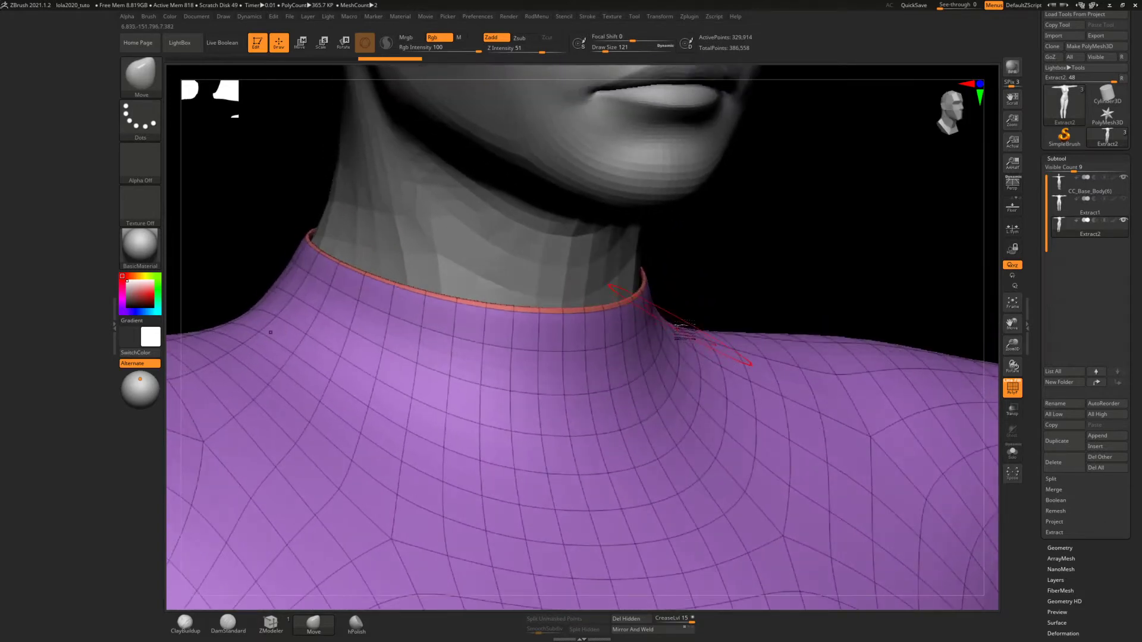
Undo the two subdivisions of the duplicated suit
key(ctrl+z)
key(ctrl+z)
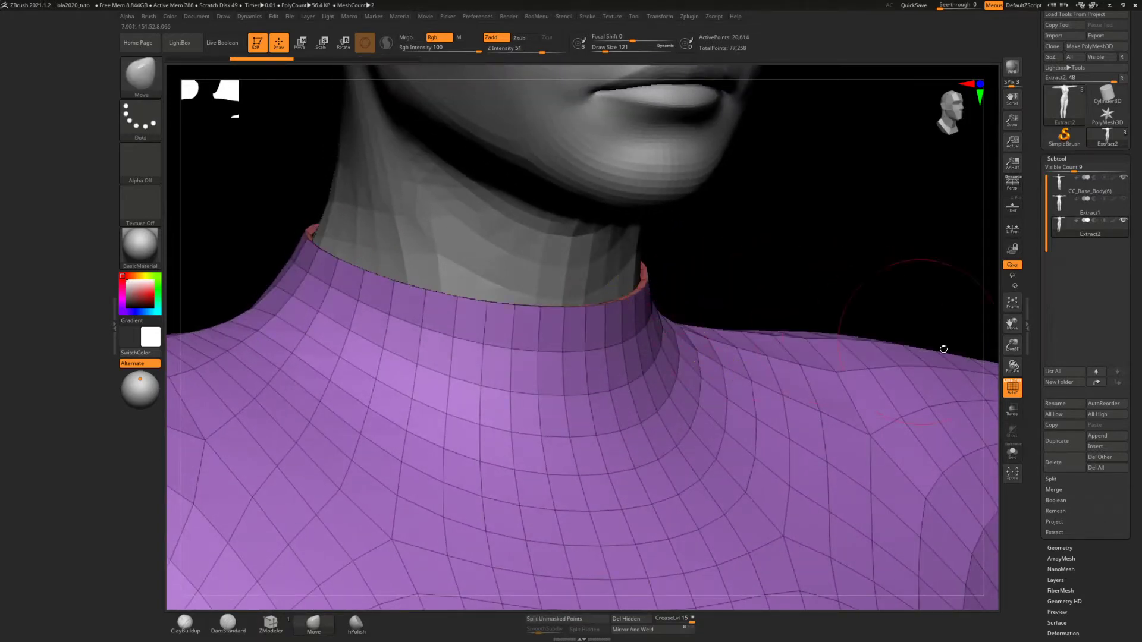
Crease the duplicated suit's polygroup borders with a crease level of 2 and isolate the suit in the view
click(1066, 548)
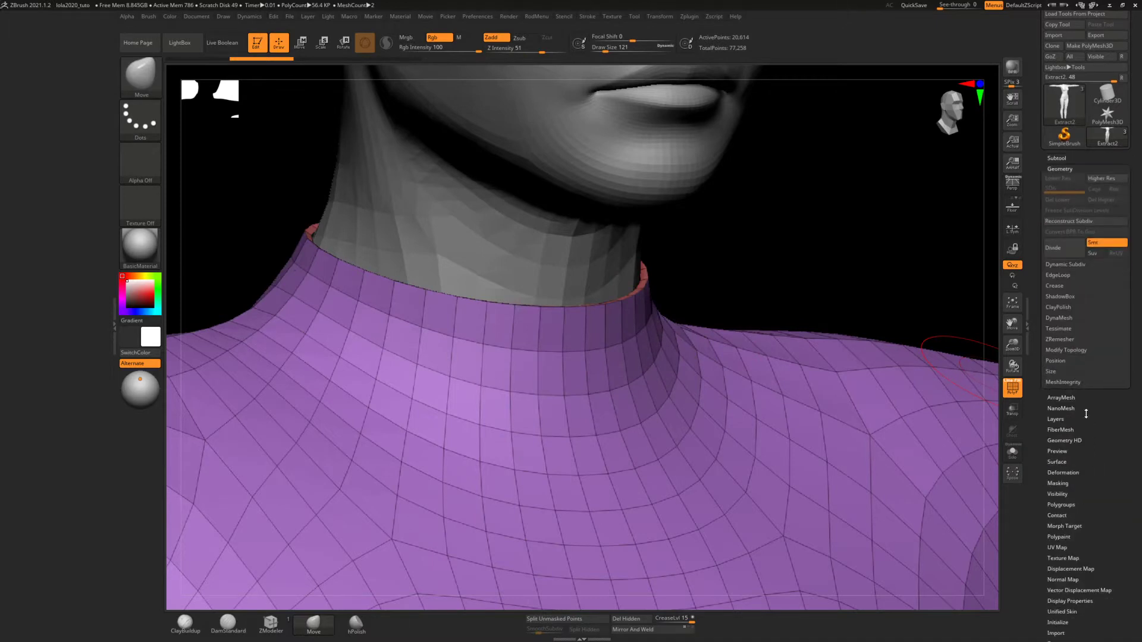
click(1056, 287)
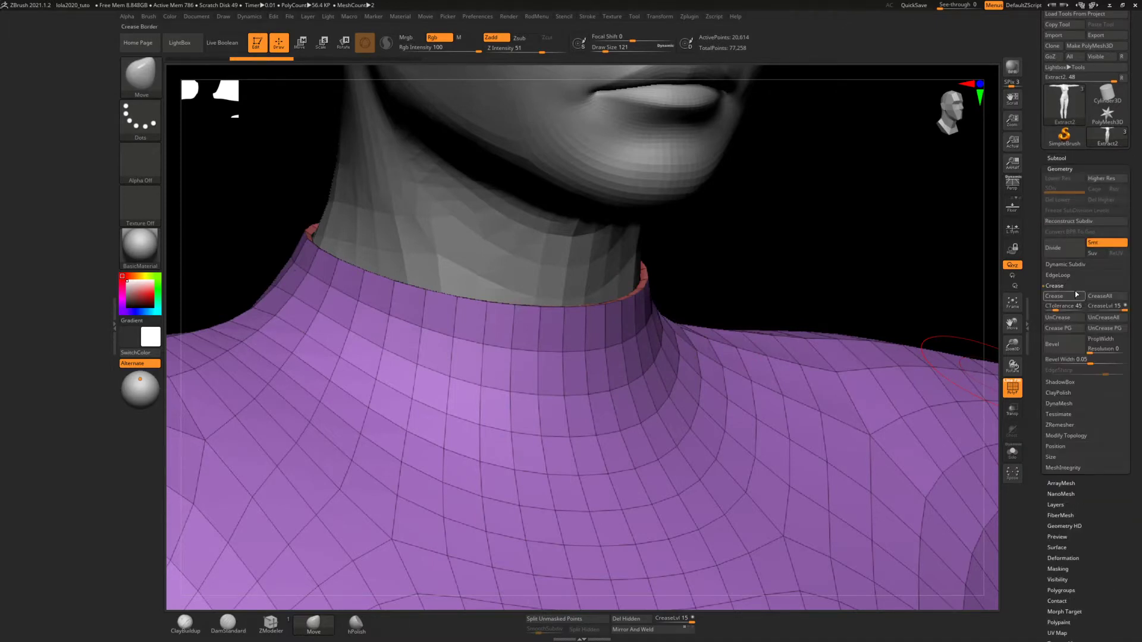
click(1112, 306)
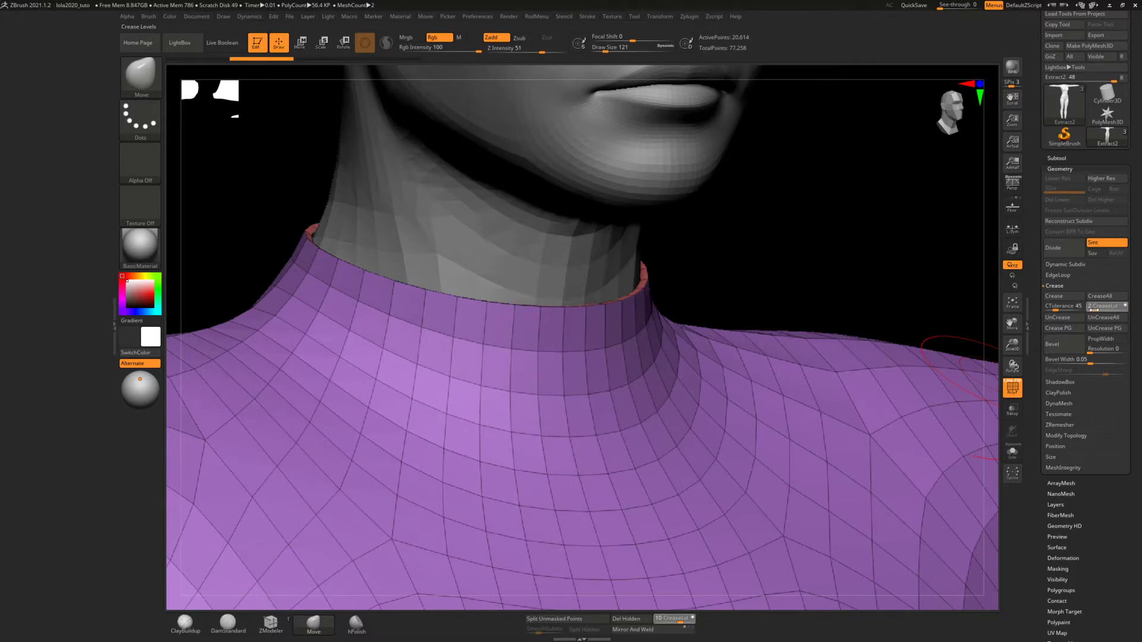
click(1060, 329)
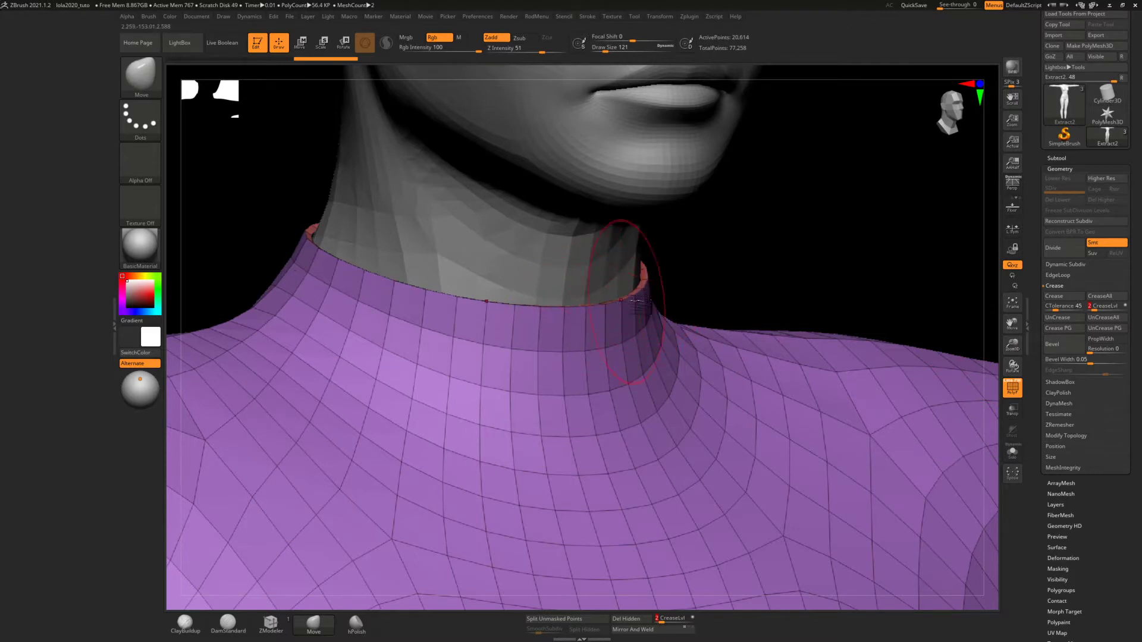
drag(654, 297, 974, 367)
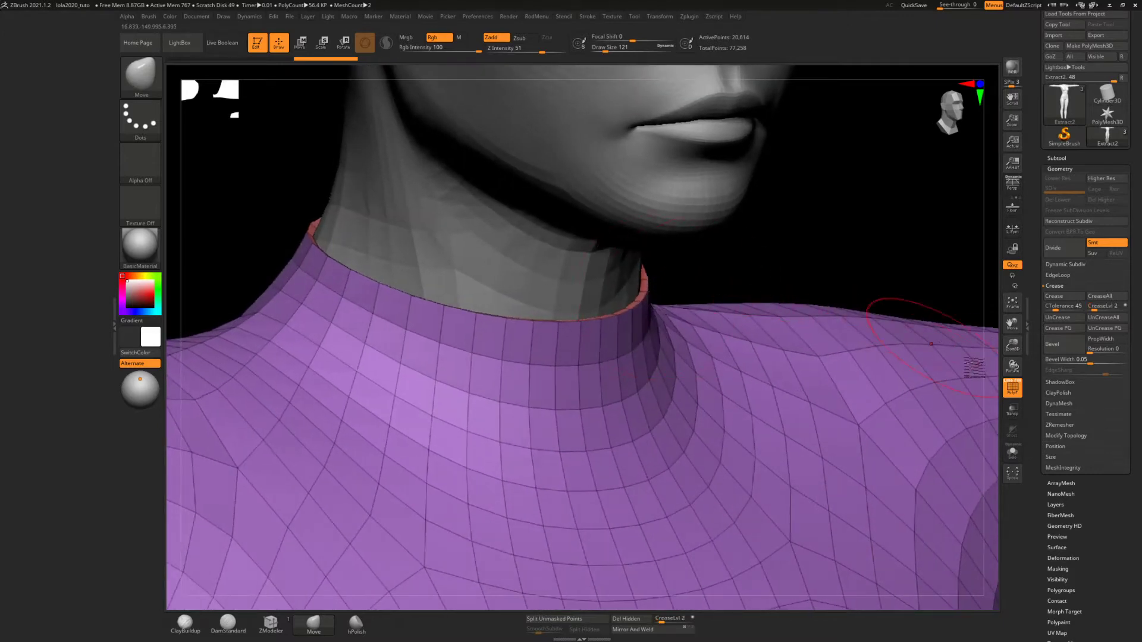
click(1013, 453)
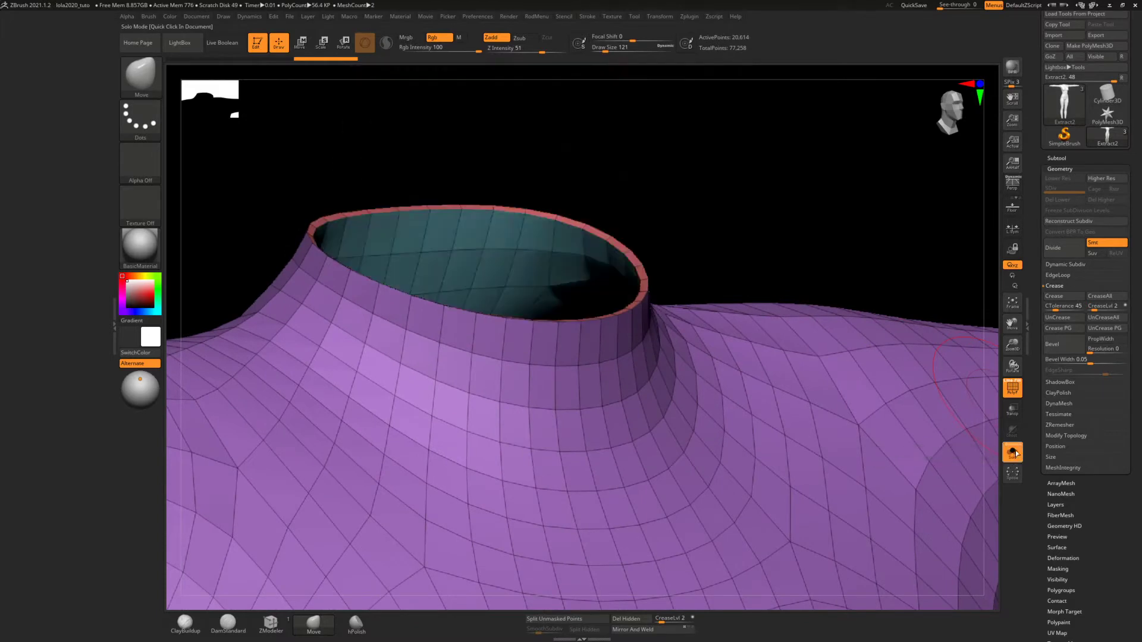
click(1061, 330)
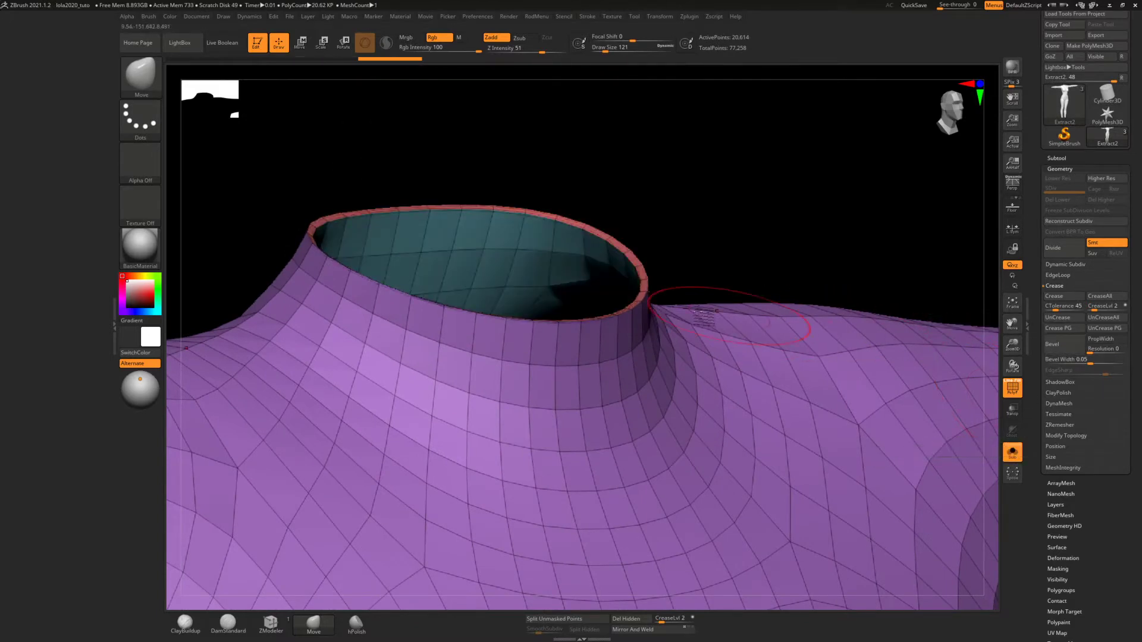
Subdivide the creased suit up to subdivision level 4 and examine the collar rim up close
mouse_move(628, 265)
ctrl+right_down()
mouse_move(654, 315)
mouse_move(662, 409)
ctrl+right_up()
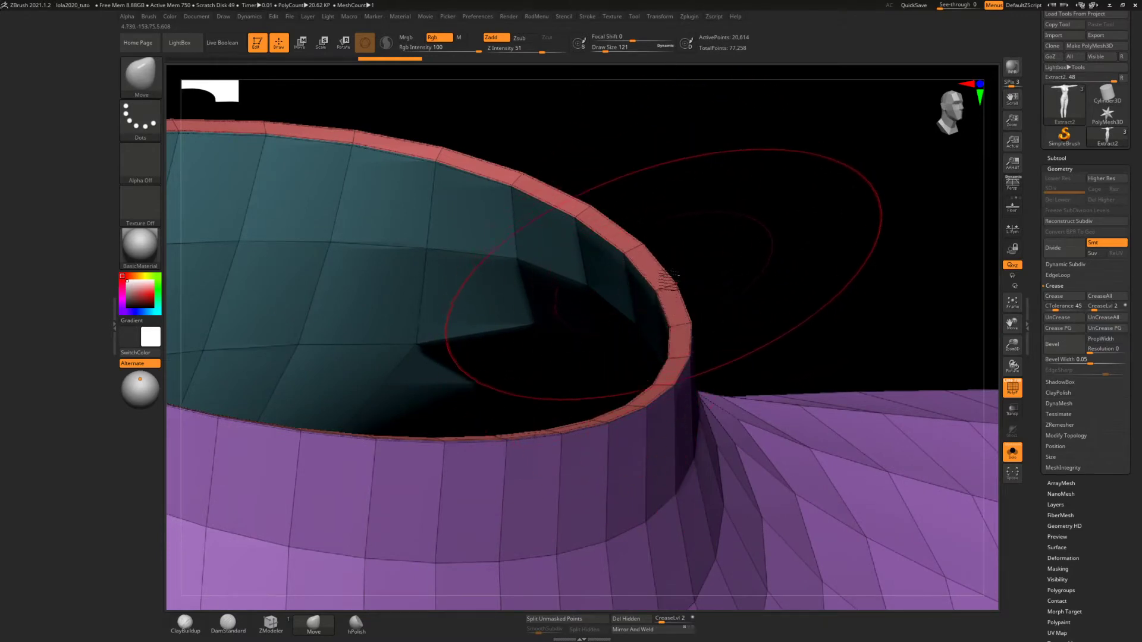
right_drag(681, 305, 645, 262)
ctrl+right_drag(663, 350, 652, 267)
right_drag(657, 319, 661, 335)
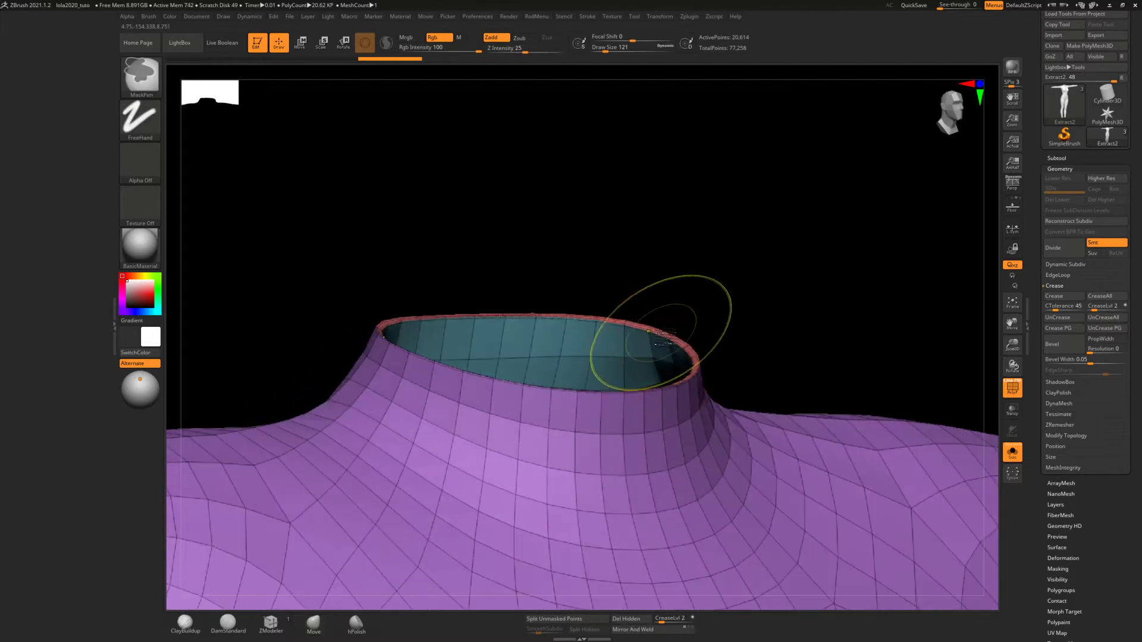
key(ctrl+d)
key(ctrl+d)
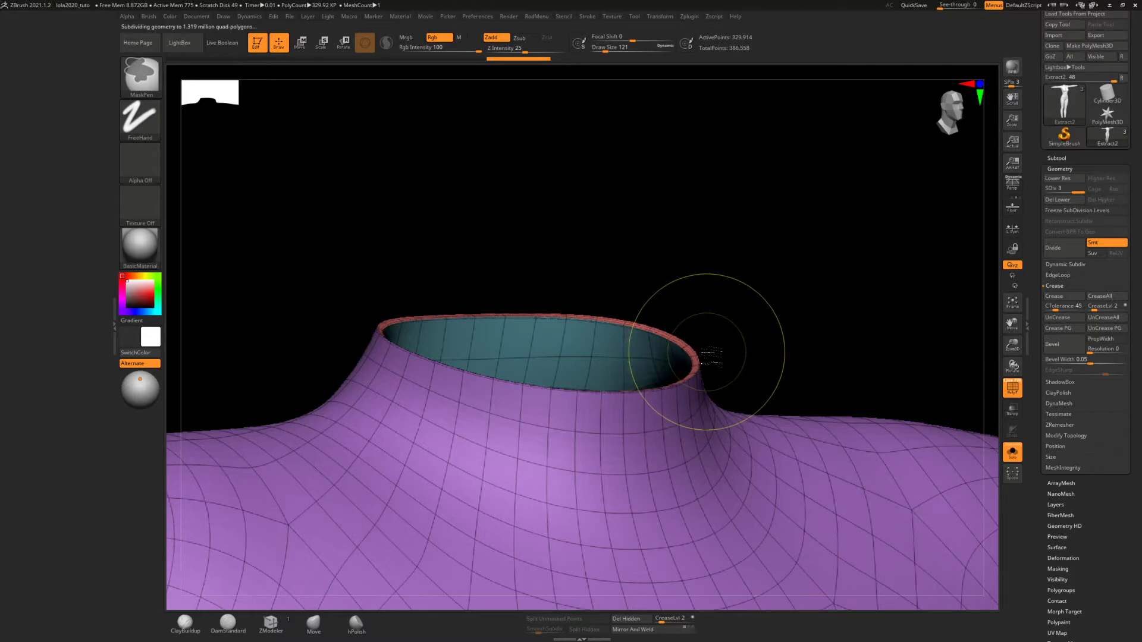
mouse_move(706, 370)
ctrl+right_down()
mouse_move(703, 426)
mouse_move(703, 408)
ctrl+right_up()
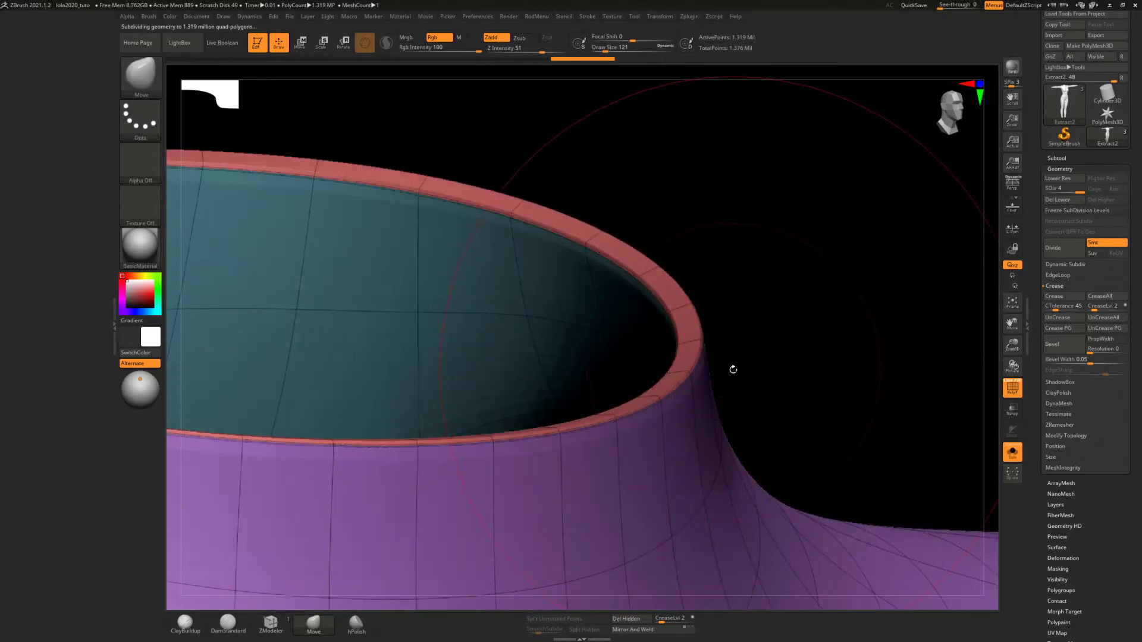
right_drag(724, 371, 712, 416)
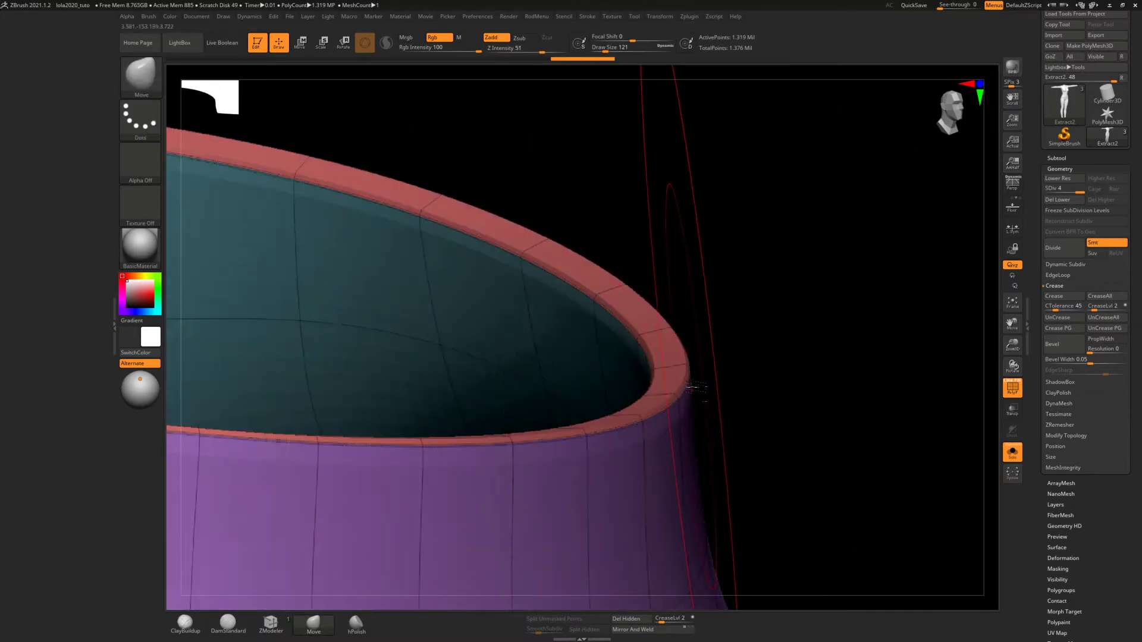
Subdivide the suit once more to level 5 to soften the creased collar edges
key(ctrl)
key(ctrl+d)
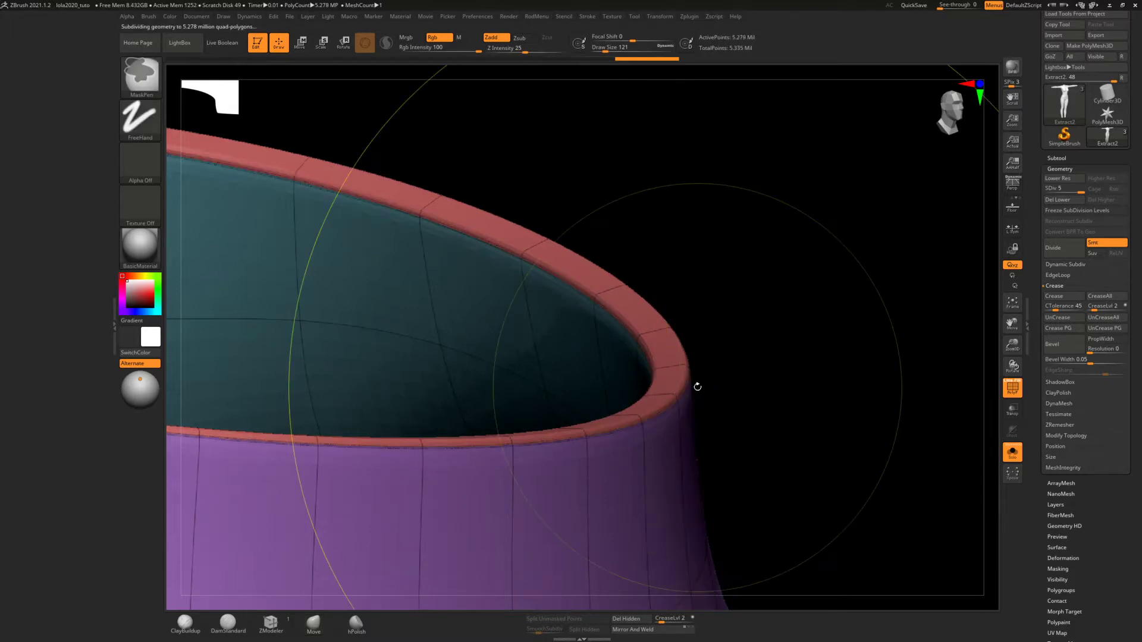
right_drag(691, 378, 658, 334)
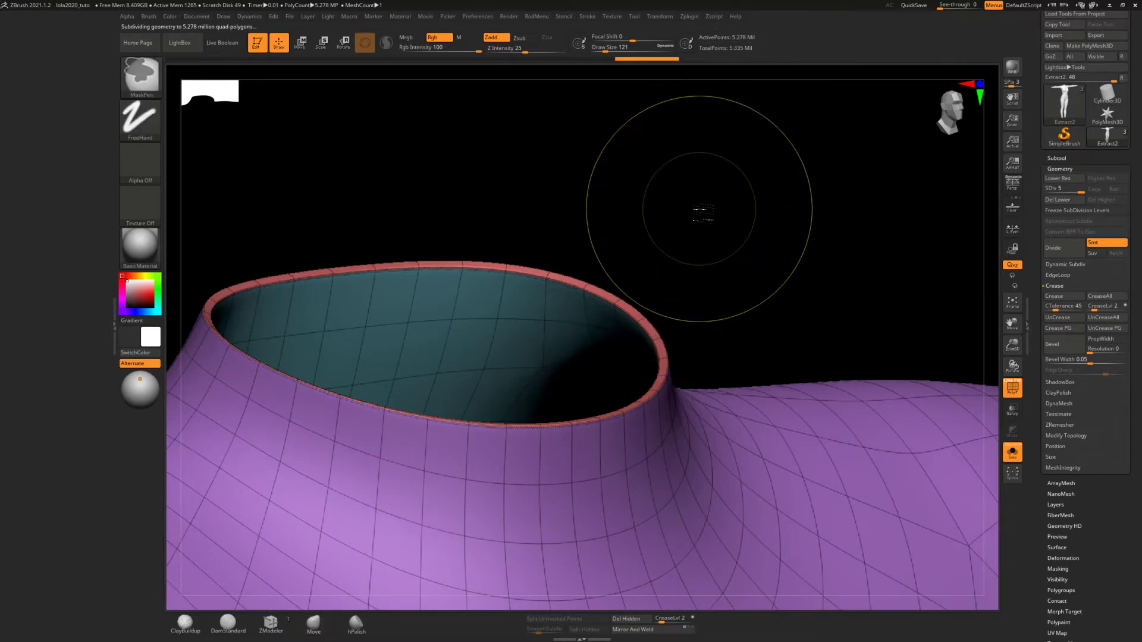
Lower the creased suit to subdivision level 4
key(shift+d)
ctrl+right_drag(678, 316, 650, 299)
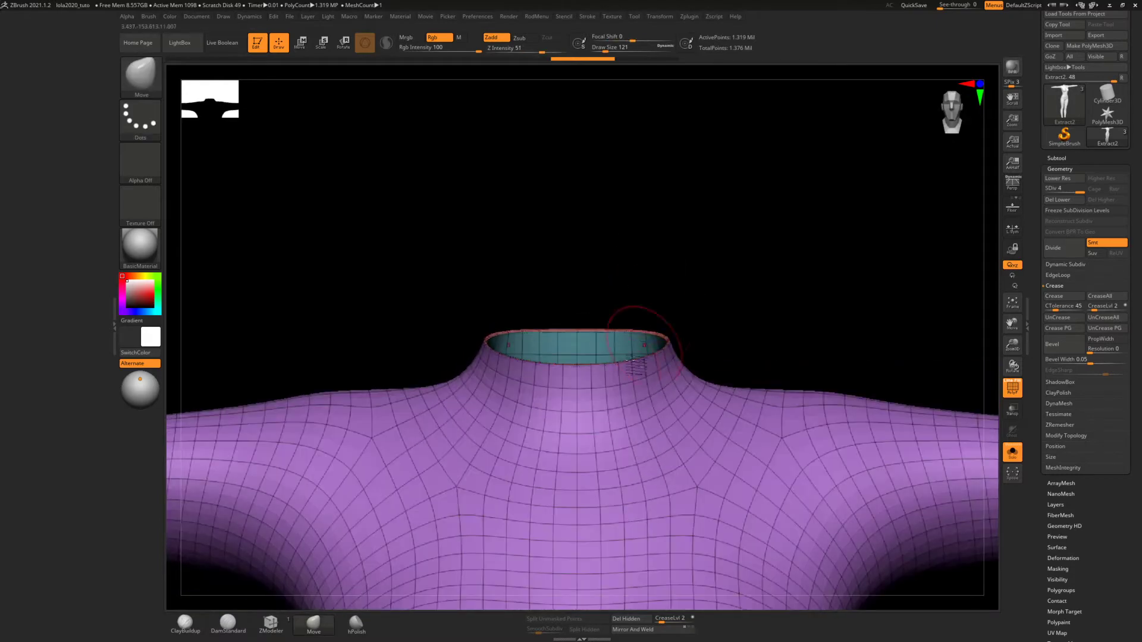
alt+right_drag(633, 357, 634, 253)
ctrl+right_drag(617, 328, 607, 254)
alt+right_drag(615, 307, 593, 229)
alt+right_drag(609, 287, 613, 305)
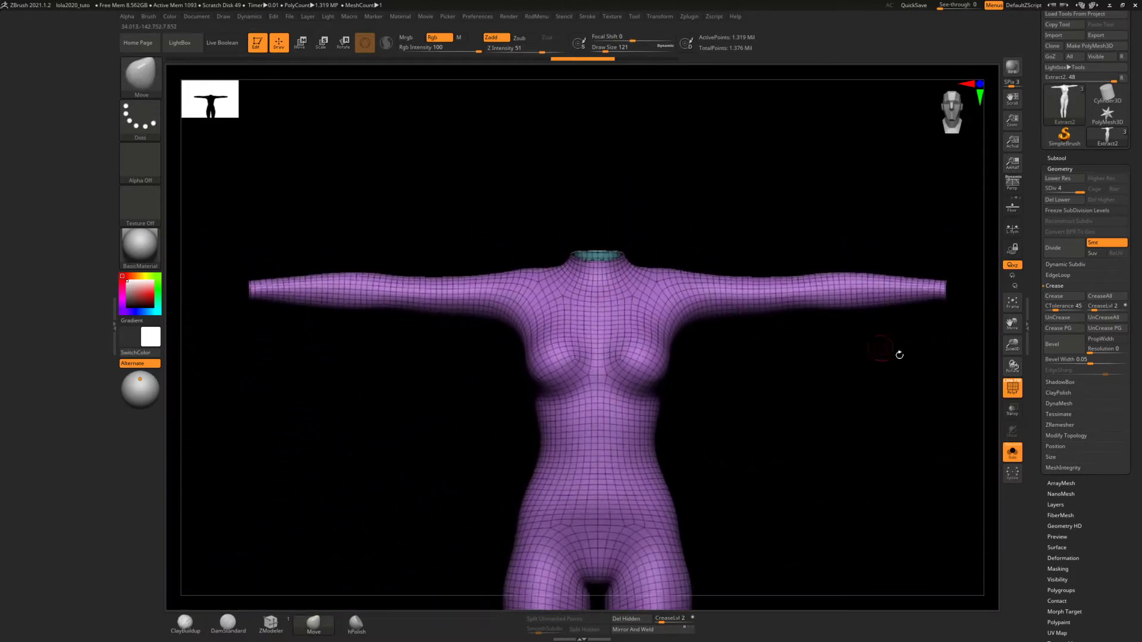
Turn off solo mode to bring back the base body and hide the suit's polyframe wireframe
click(1008, 446)
ctrl+right_drag(693, 298, 757, 321)
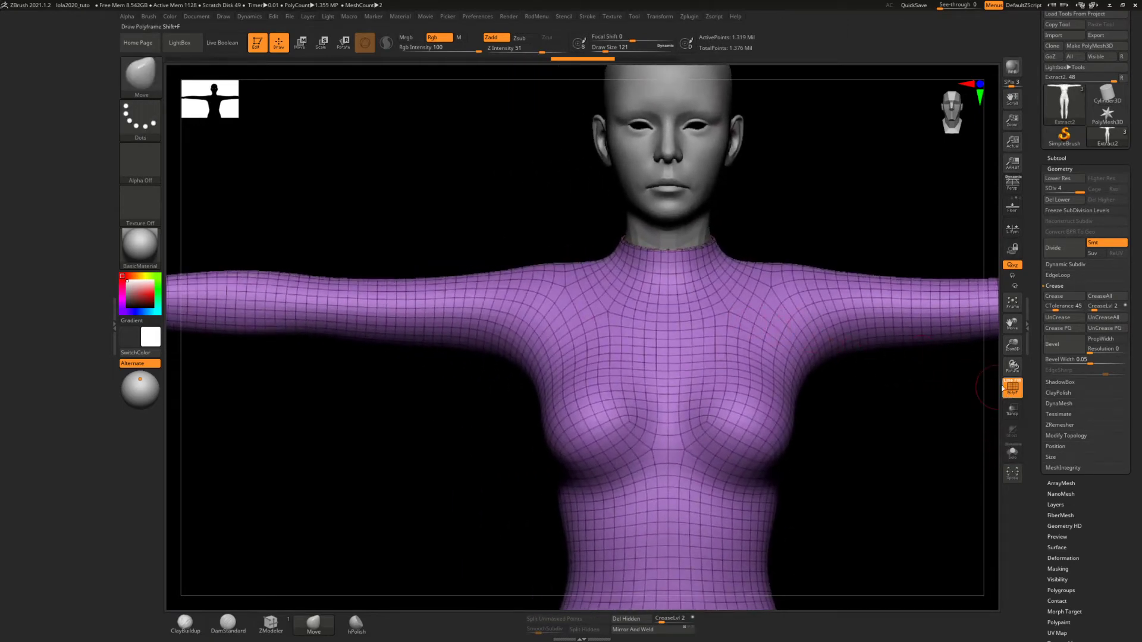
click(1005, 388)
right_drag(680, 305, 517, 311)
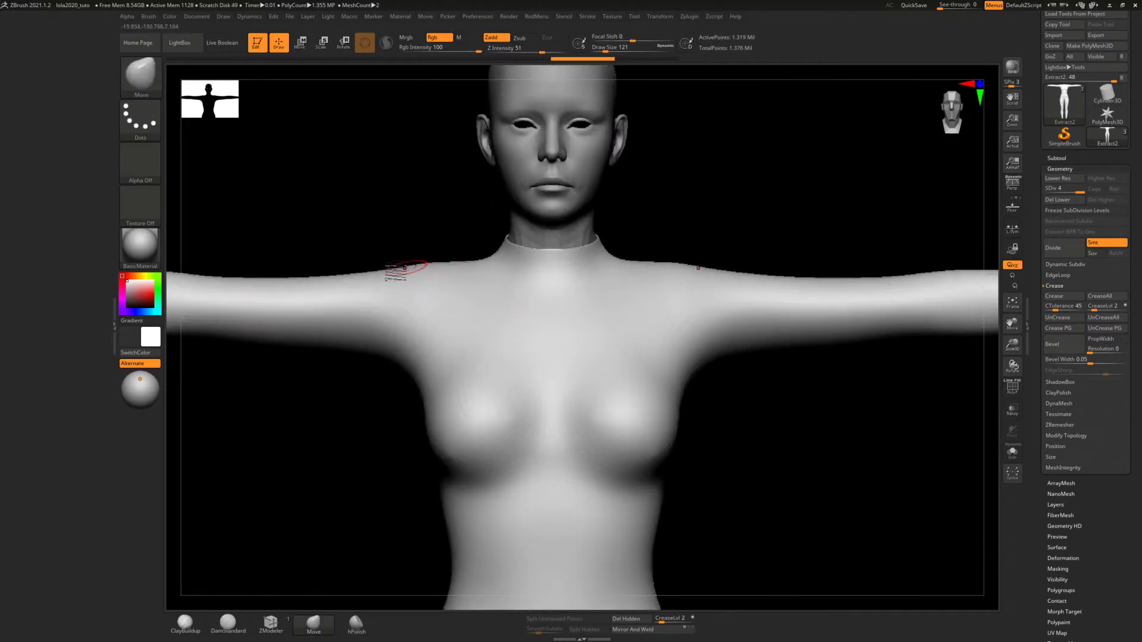
Paint a symmetrical mask panel across the suit's upper chest from shoulder to shoulder, following a curved neckline below the collar
key(ctrl)
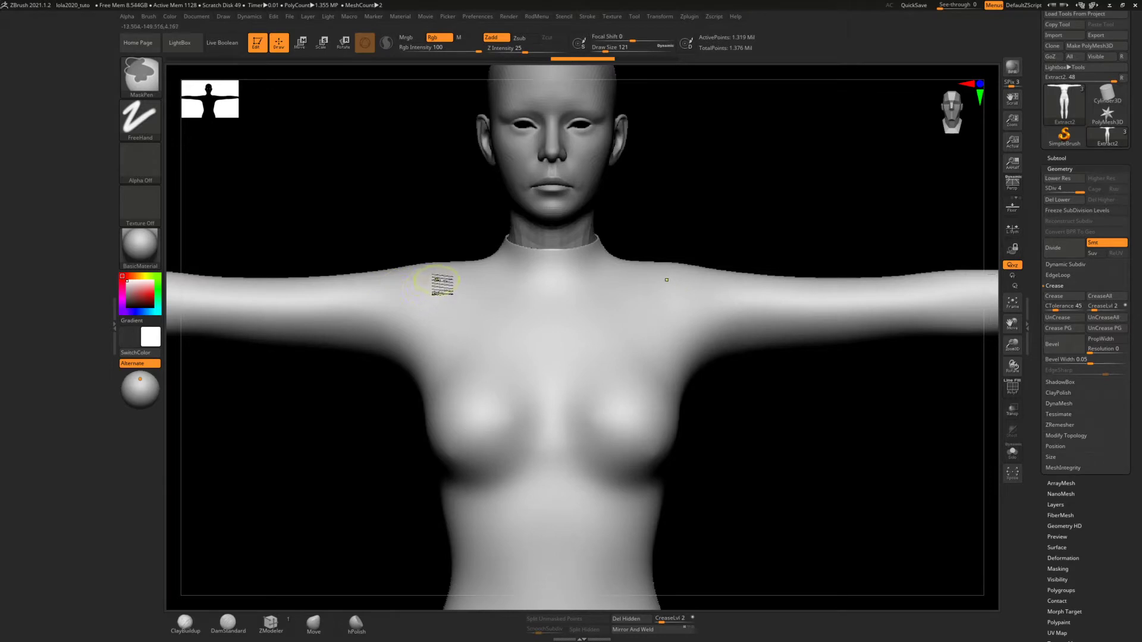
alt+right_drag(463, 273, 506, 372)
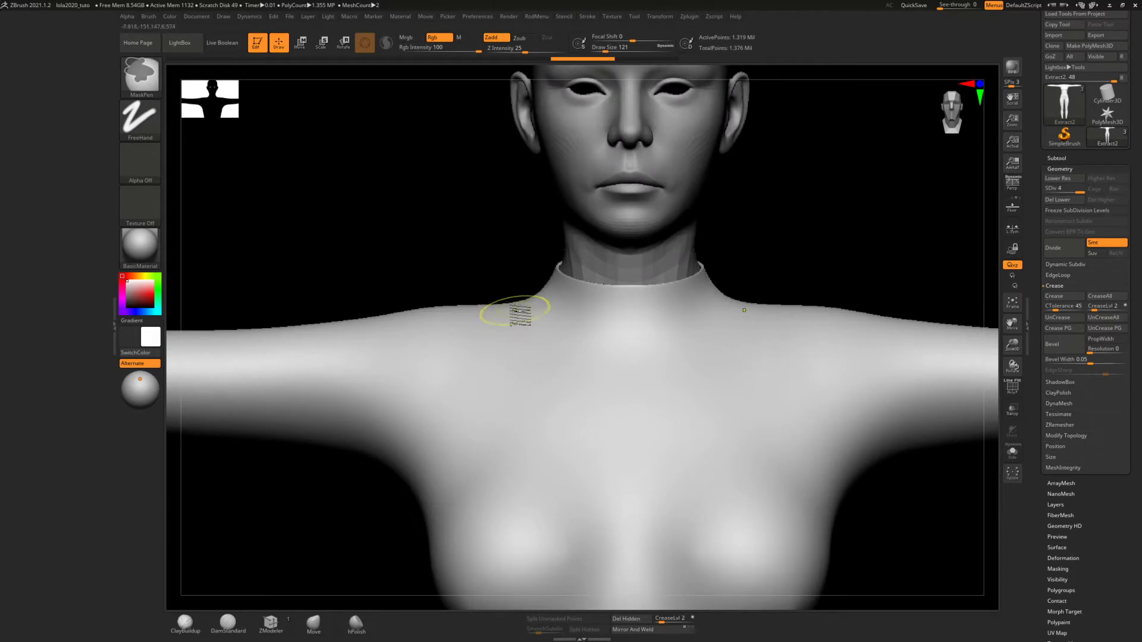
mouse_move(513, 308)
ctrl+mouse_down()
mouse_move(535, 331)
mouse_move(634, 369)
mouse_move(469, 317)
mouse_move(467, 385)
mouse_move(783, 377)
mouse_move(802, 333)
mouse_move(808, 364)
mouse_move(800, 387)
mouse_move(762, 342)
mouse_move(709, 360)
ctrl+mouse_up()
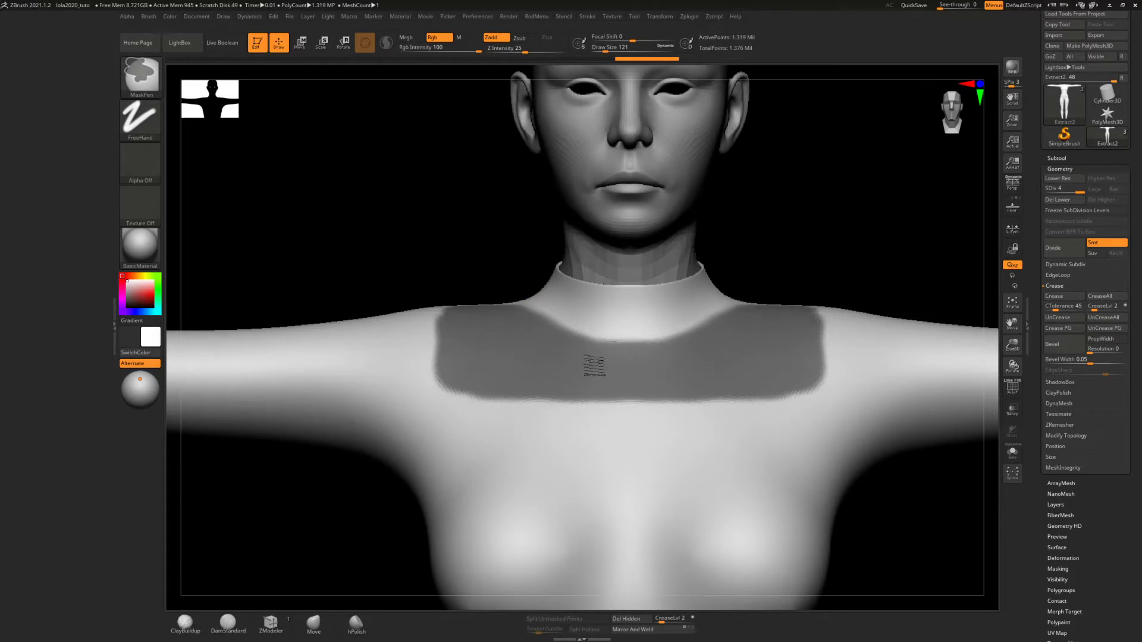
ctrl+drag(473, 370, 467, 385)
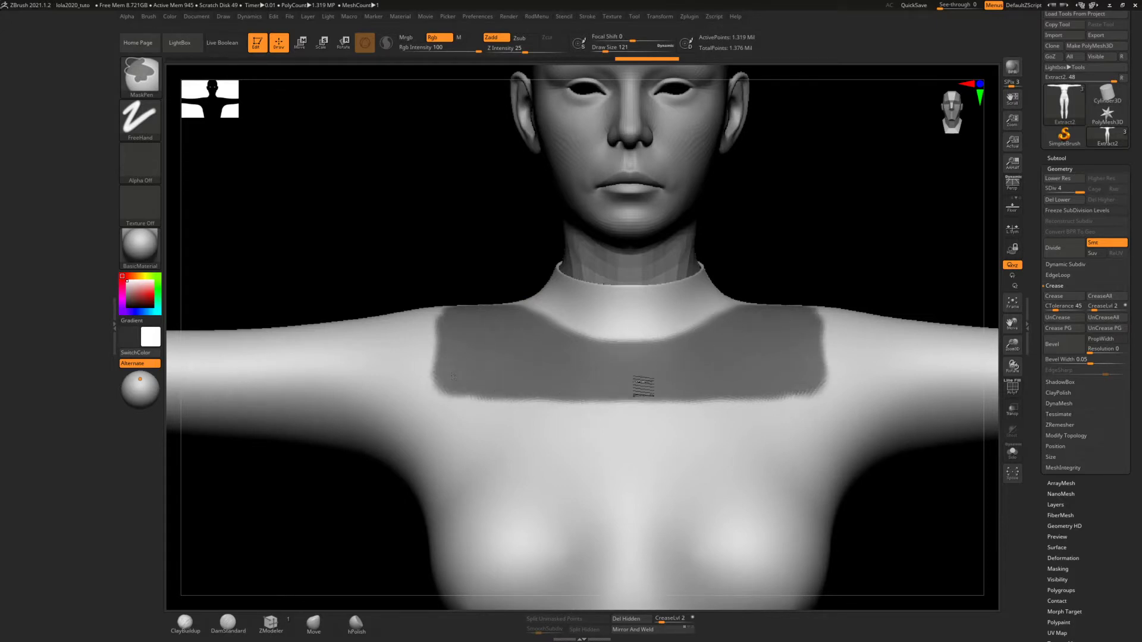
ctrl+drag(807, 378, 809, 326)
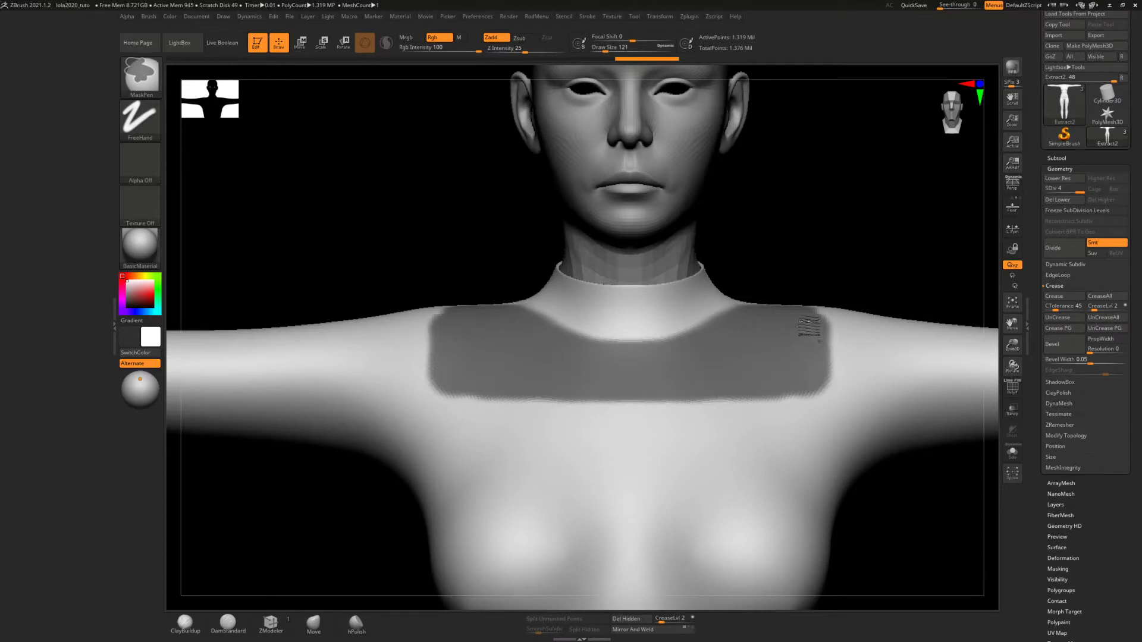
drag(763, 282, 774, 342)
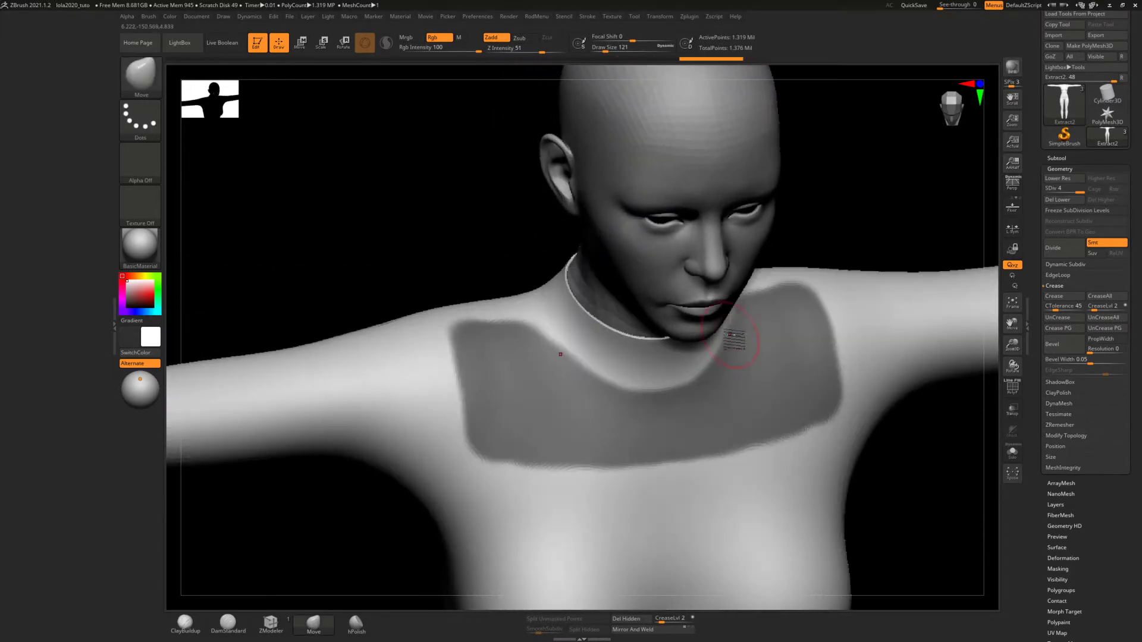
Refine the upper chest mask by extending it toward the neck on the shoulders and evening out its lower edge and corners
mouse_move(499, 321)
ctrl+mouse_down()
mouse_move(523, 331)
mouse_move(494, 329)
mouse_move(517, 339)
mouse_move(553, 318)
mouse_move(583, 349)
mouse_move(639, 372)
ctrl+mouse_up()
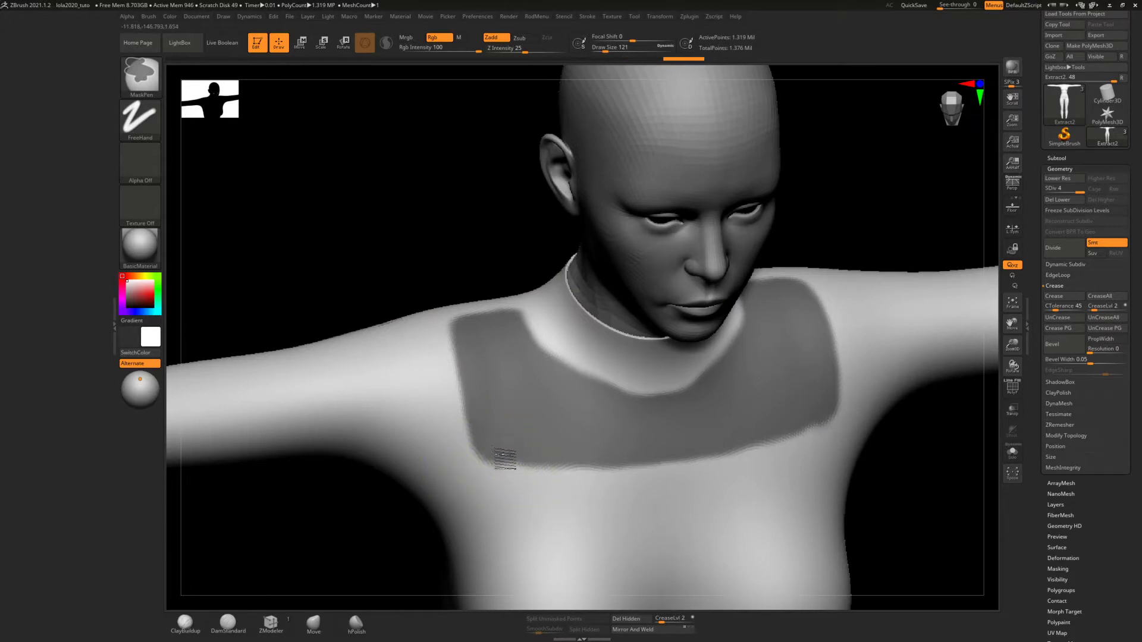
ctrl+drag(500, 454, 622, 449)
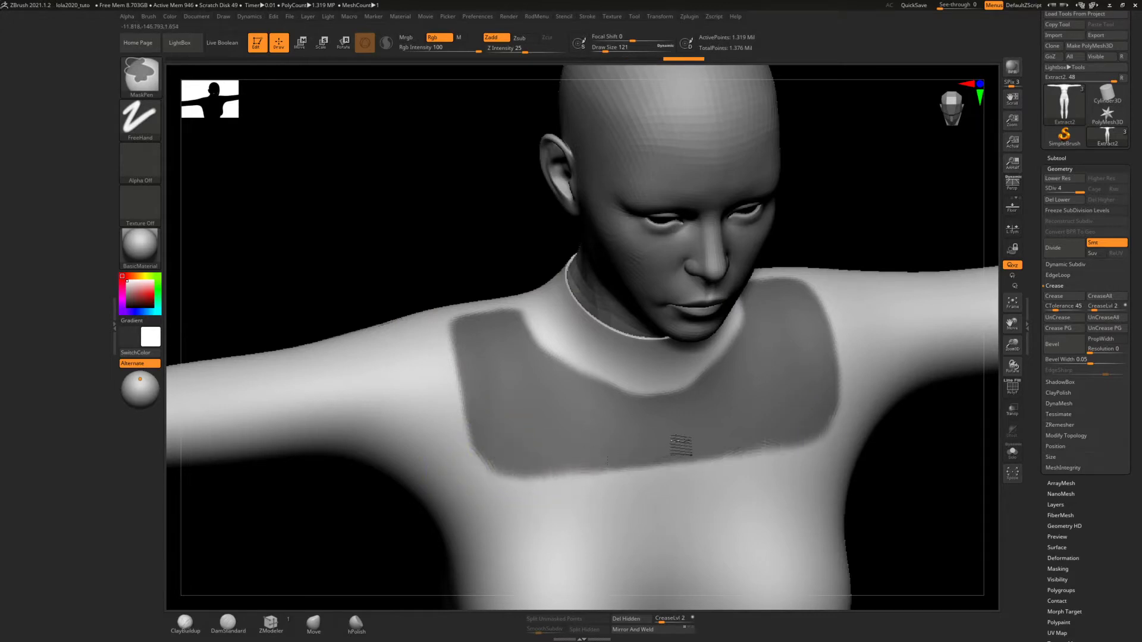
right_drag(706, 431, 686, 319)
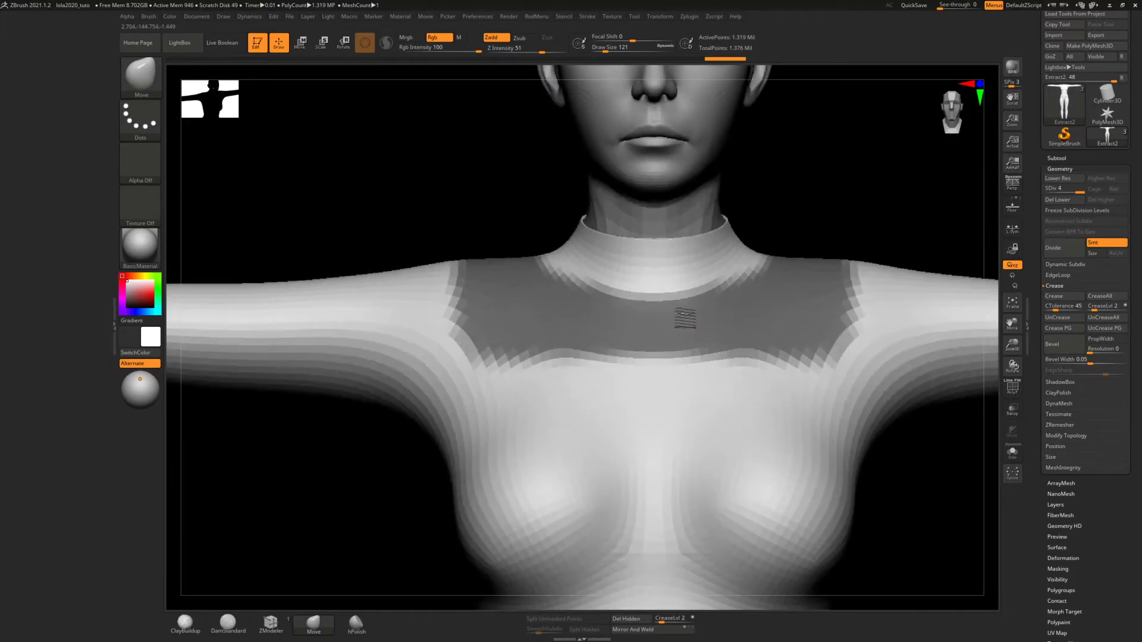
mouse_move(614, 380)
alt+right_down()
mouse_move(652, 268)
mouse_move(589, 256)
alt+right_up()
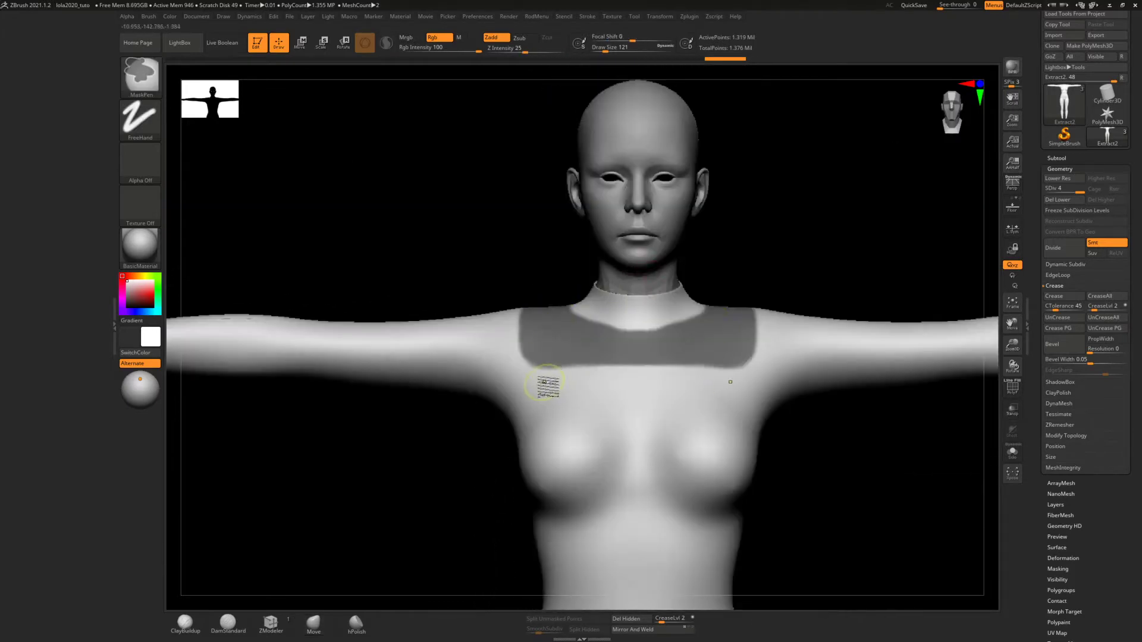
Mask two mirrored bust panels below the chest panel, leaving an unmasked strip between the upper and lower panels
mouse_move(540, 386)
ctrl+mouse_down()
mouse_move(734, 395)
mouse_move(581, 396)
mouse_move(530, 427)
ctrl+mouse_up()
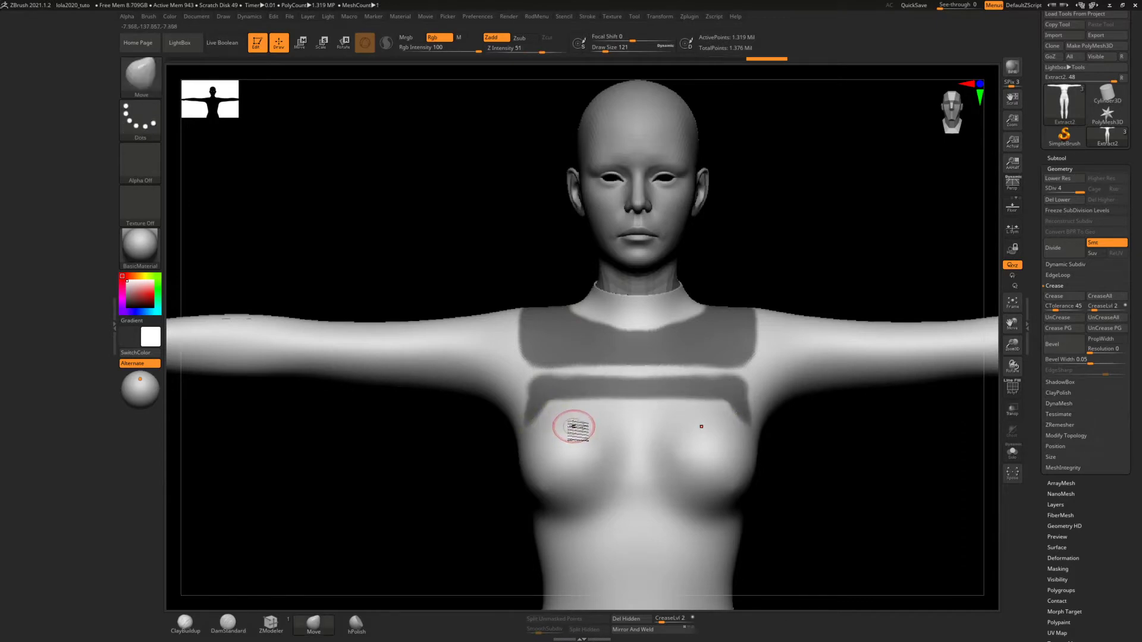
key(ctrl)
mouse_move(554, 408)
ctrl+mouse_down()
mouse_move(613, 406)
mouse_move(616, 437)
mouse_move(601, 510)
mouse_move(548, 535)
mouse_move(585, 494)
mouse_move(581, 438)
mouse_move(562, 486)
mouse_move(535, 452)
mouse_move(552, 486)
ctrl+mouse_up()
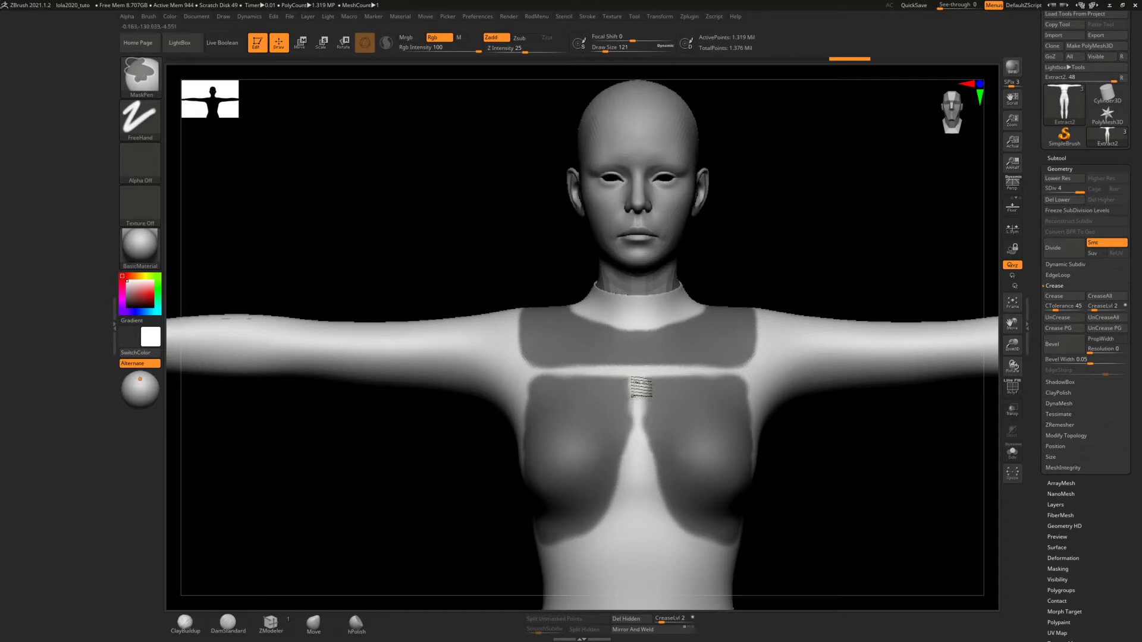
Shape the inner edges of the bust masks along the centre strip and extend their lower inner corners down the ribs
mouse_move(636, 383)
ctrl+alt+mouse_down()
mouse_move(631, 499)
mouse_move(628, 416)
ctrl+alt+mouse_up()
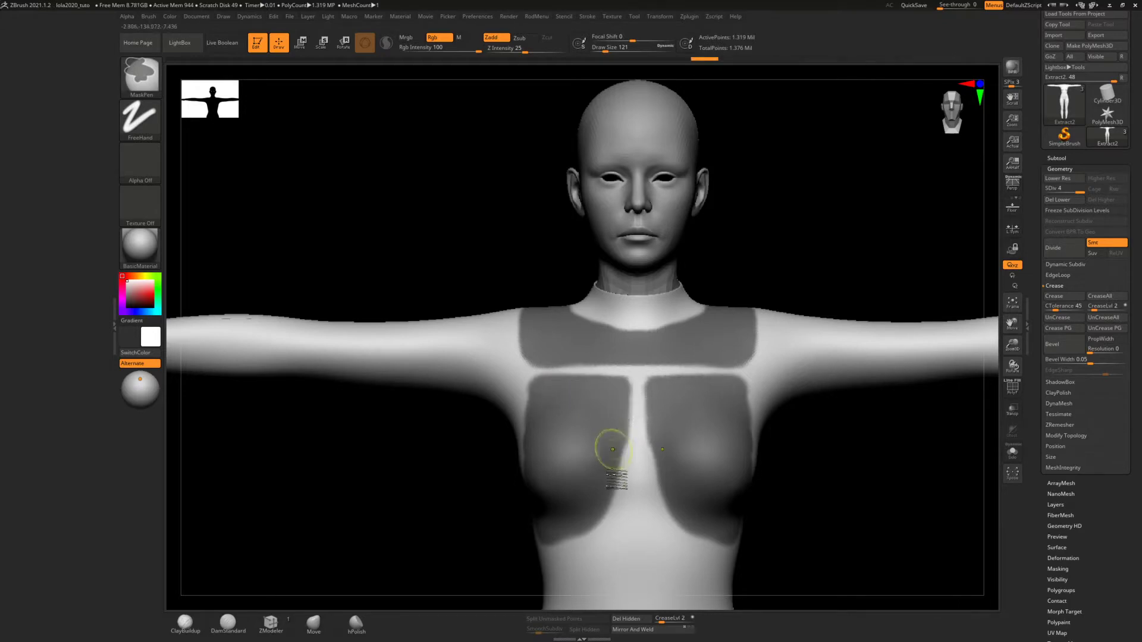
drag(619, 508, 619, 509)
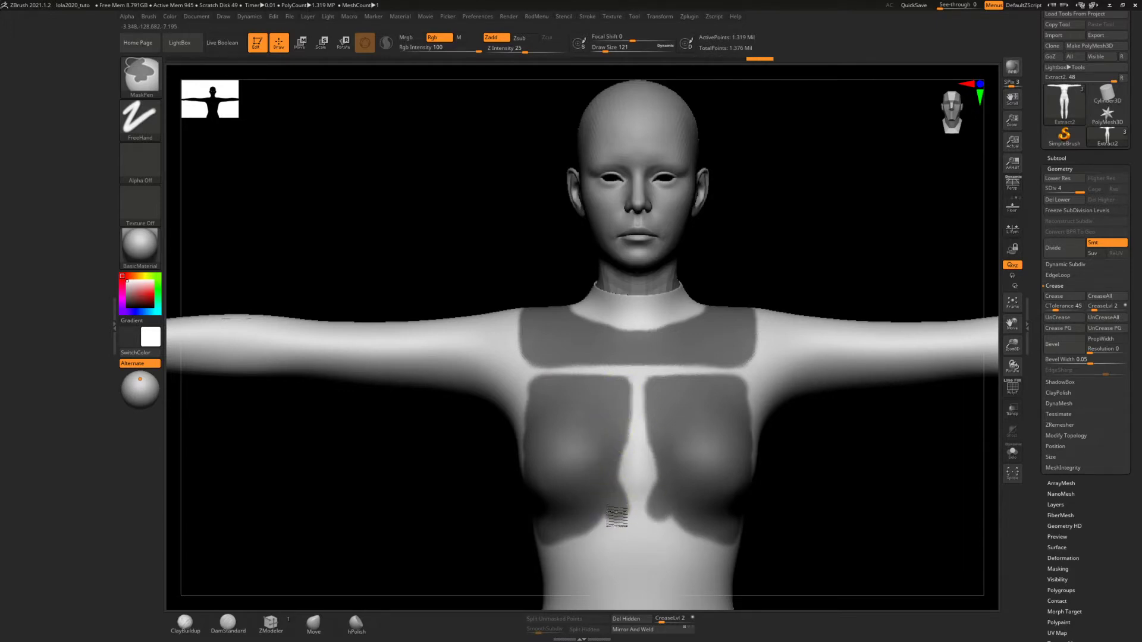
mouse_move(617, 517)
mouse_down()
mouse_move(573, 536)
mouse_move(622, 526)
mouse_move(613, 536)
mouse_move(623, 521)
mouse_move(595, 532)
mouse_up()
right_drag(531, 479, 564, 477)
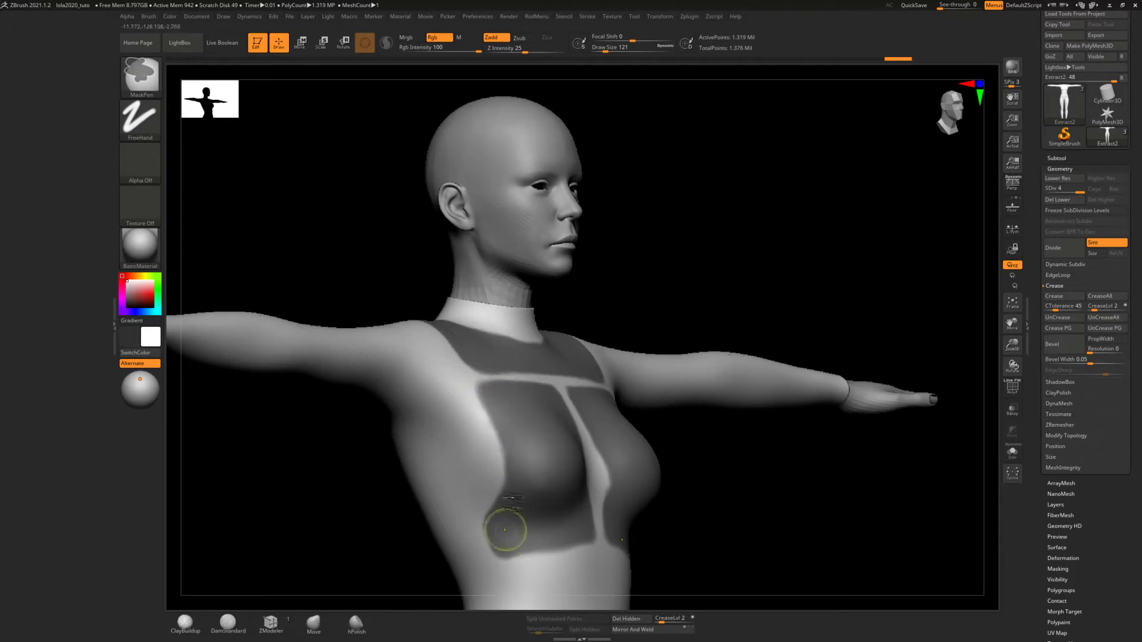
Extend the lower outer corners of the bust masks down the ribs so their bottom edges slant toward the sides
key(b)
key(m)
key(v)
alt+right_drag(537, 417, 542, 357)
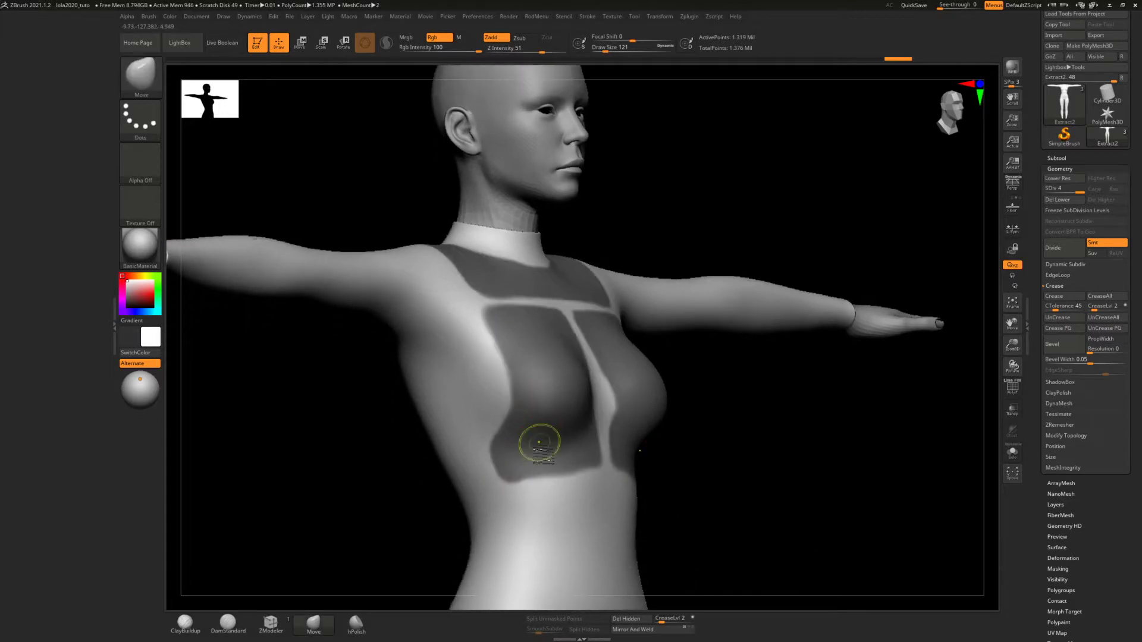
mouse_move(593, 462)
ctrl+mouse_down()
mouse_move(510, 504)
mouse_move(501, 468)
mouse_move(536, 455)
ctrl+mouse_up()
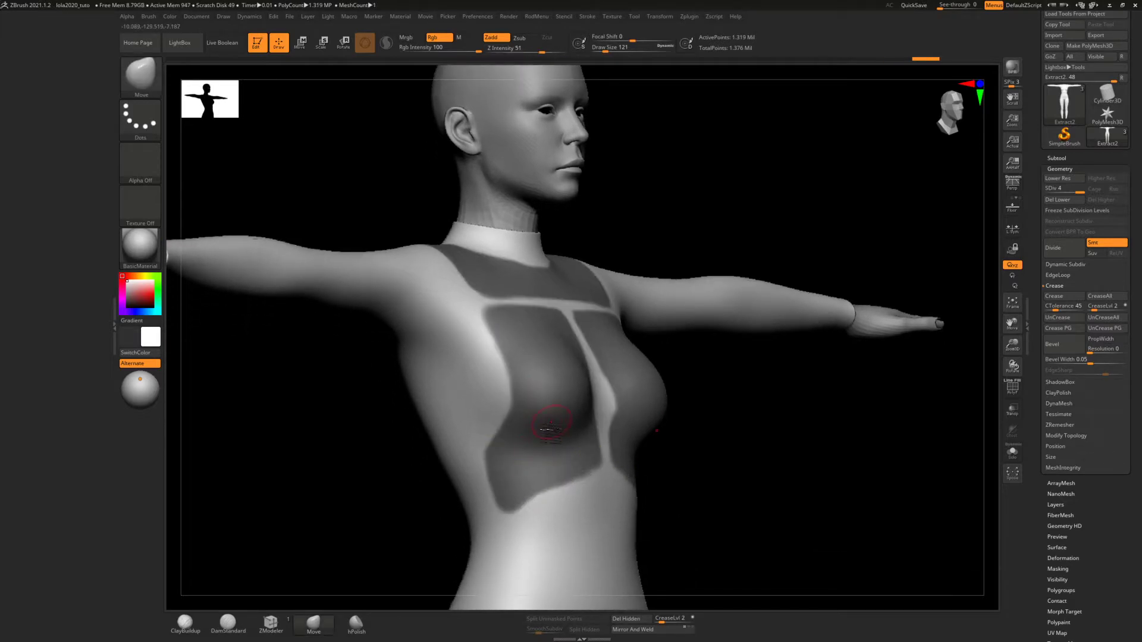
right_drag(546, 429, 537, 434)
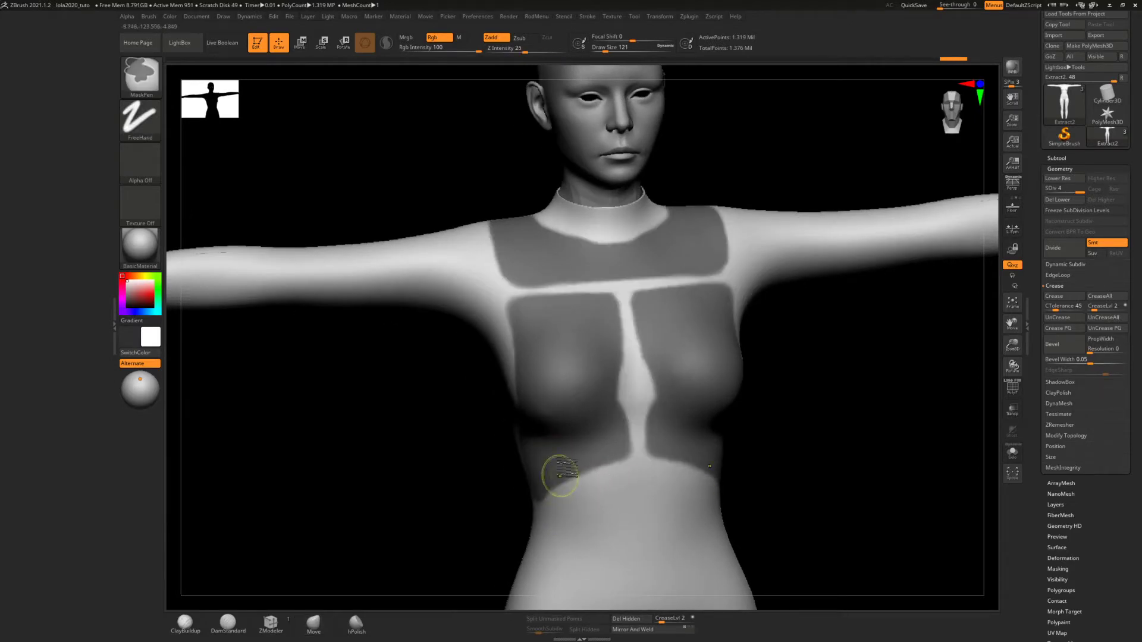
Reduce the draw size to 67, even out the gap below the chest panel and widen the lower sternum strip into a diamond
right_drag(604, 408, 591, 439)
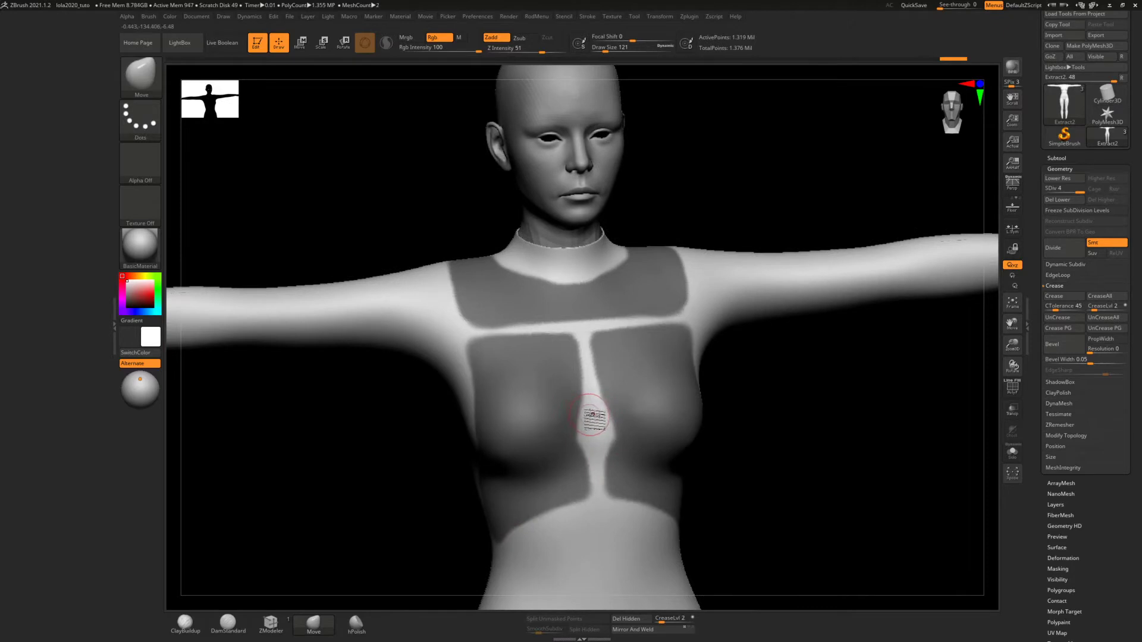
key(s)
drag(590, 415, 587, 416)
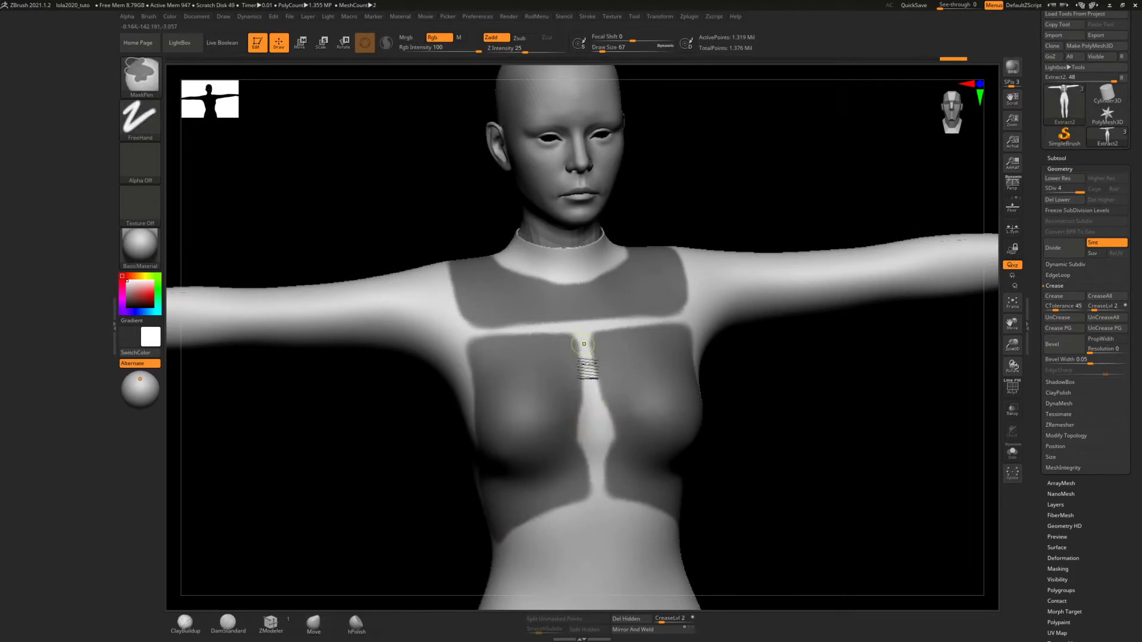
ctrl+right_drag(584, 343, 589, 413)
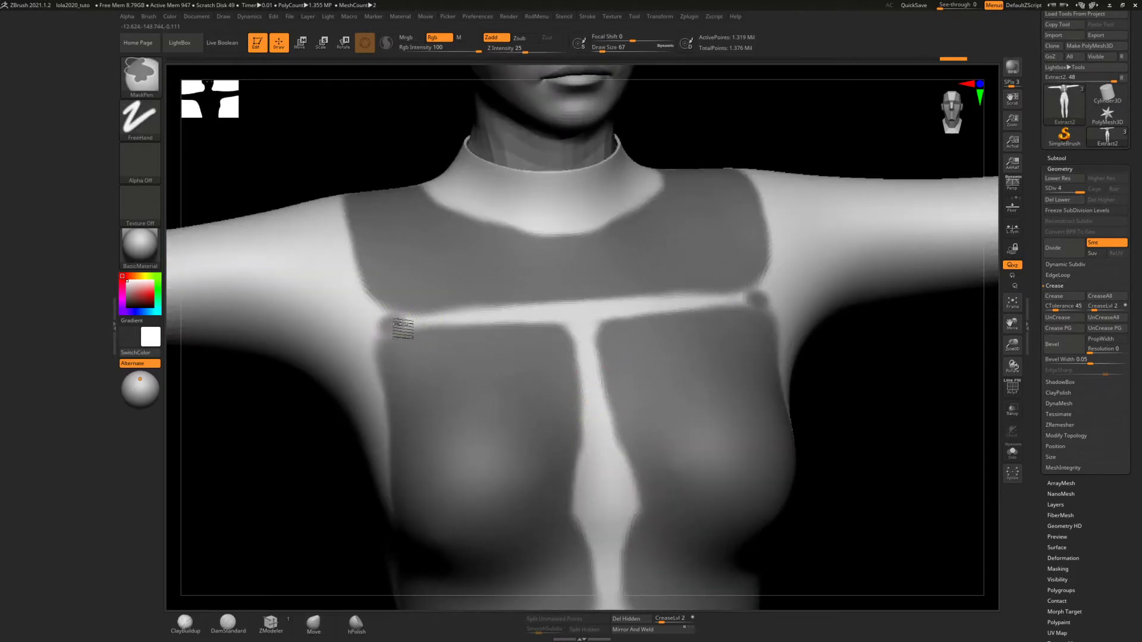
mouse_move(409, 327)
ctrl+alt+mouse_down()
mouse_move(401, 331)
mouse_move(562, 317)
ctrl+alt+mouse_up()
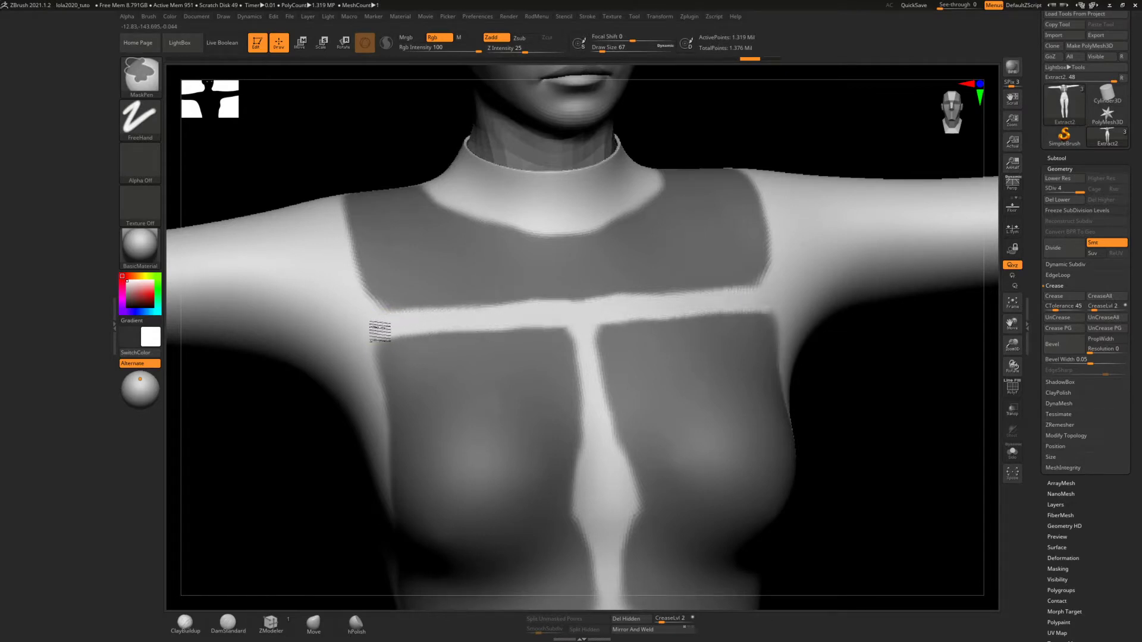
ctrl+drag(373, 279, 381, 305)
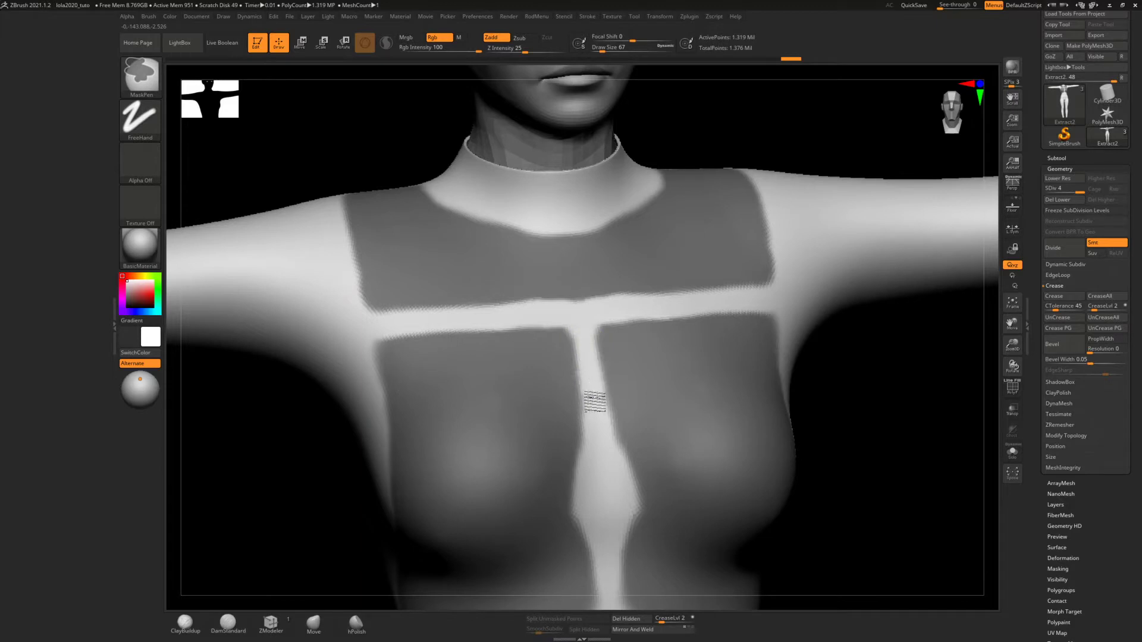
mouse_move(589, 457)
ctrl+alt+mouse_down()
mouse_move(591, 433)
mouse_move(579, 509)
mouse_move(597, 540)
mouse_move(582, 527)
ctrl+alt+mouse_up()
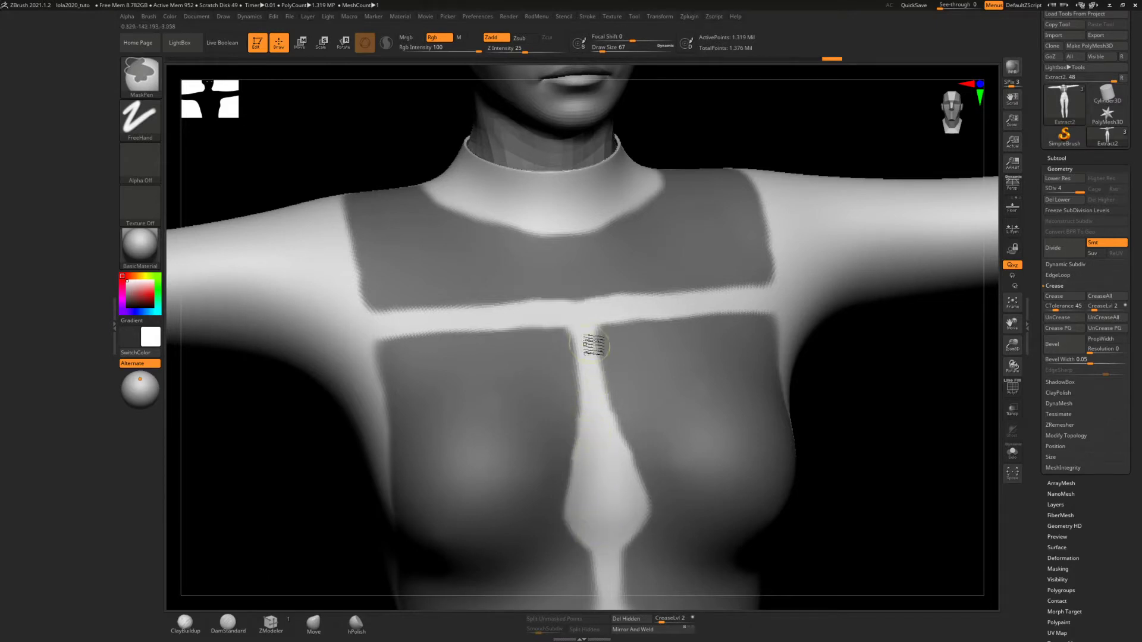
Mask a small rounded tab below the sternum strip and a wide waist band joined to its lower end
alt+right_drag(591, 421, 581, 272)
ctrl+alt+drag(598, 424, 605, 503)
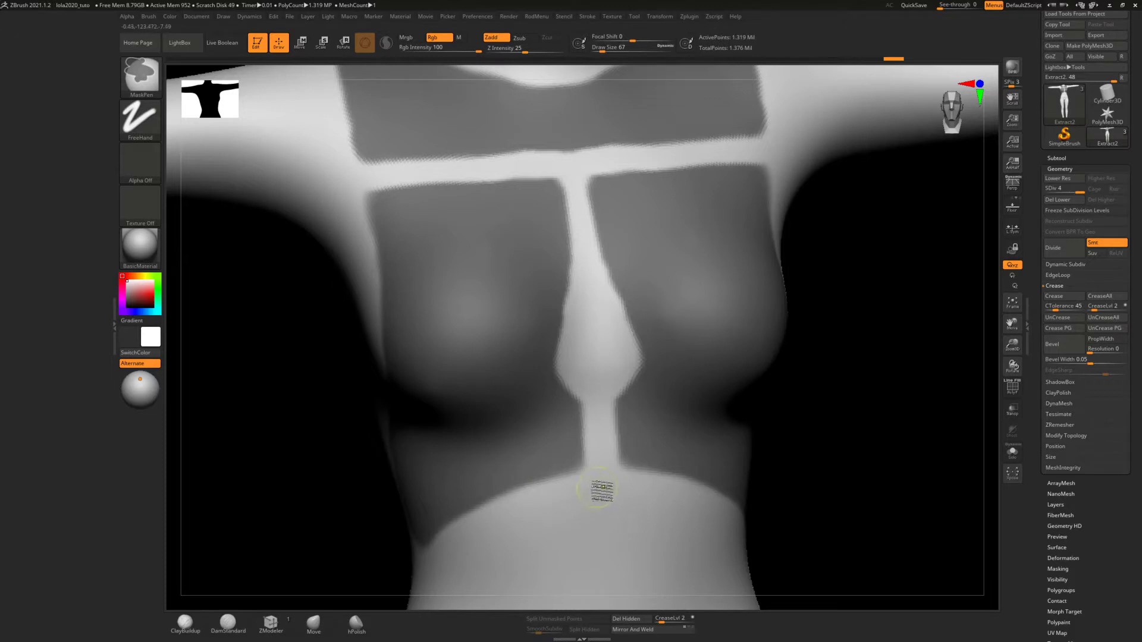
mouse_move(597, 492)
ctrl+mouse_down()
mouse_move(618, 497)
mouse_move(587, 505)
mouse_move(592, 530)
mouse_move(620, 529)
ctrl+mouse_up()
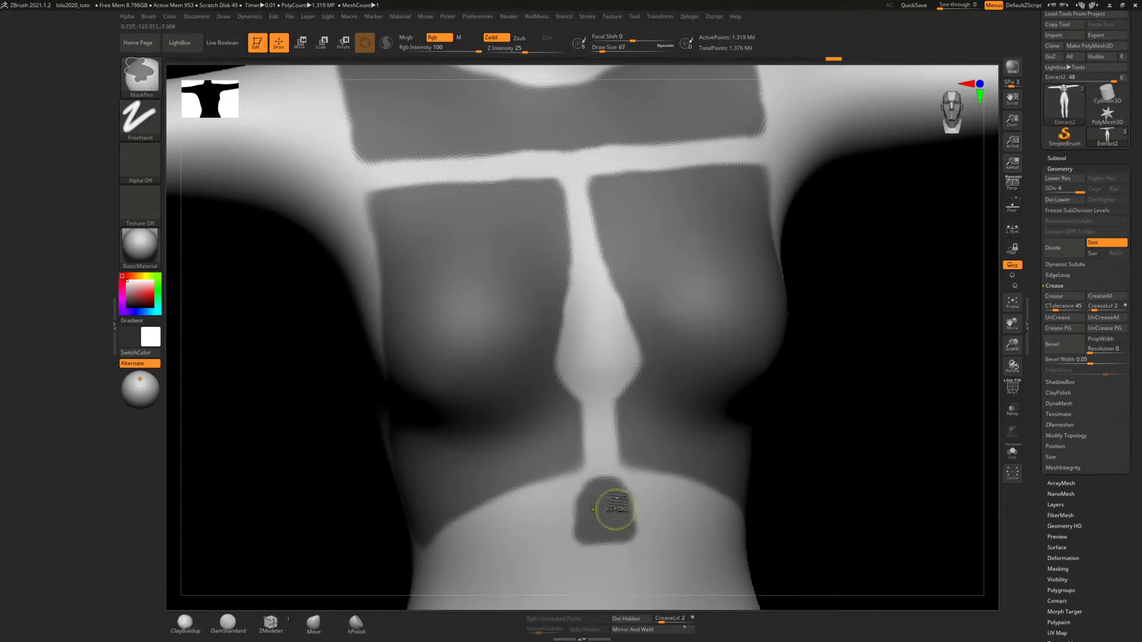
alt+right_drag(597, 429, 614, 310)
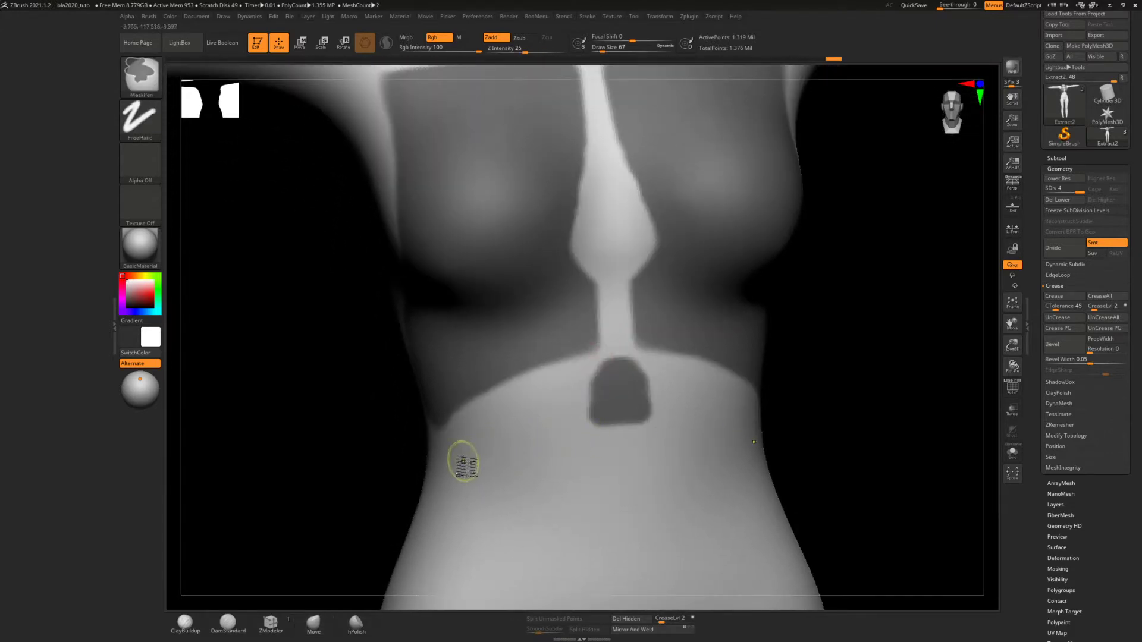
mouse_move(462, 458)
ctrl+mouse_down()
mouse_move(544, 448)
mouse_move(584, 424)
mouse_move(448, 467)
mouse_move(476, 506)
mouse_move(658, 492)
mouse_move(489, 501)
mouse_move(524, 516)
mouse_move(595, 499)
mouse_move(466, 483)
mouse_move(589, 452)
mouse_move(550, 449)
mouse_move(616, 442)
mouse_move(562, 445)
mouse_move(572, 478)
ctrl+mouse_up()
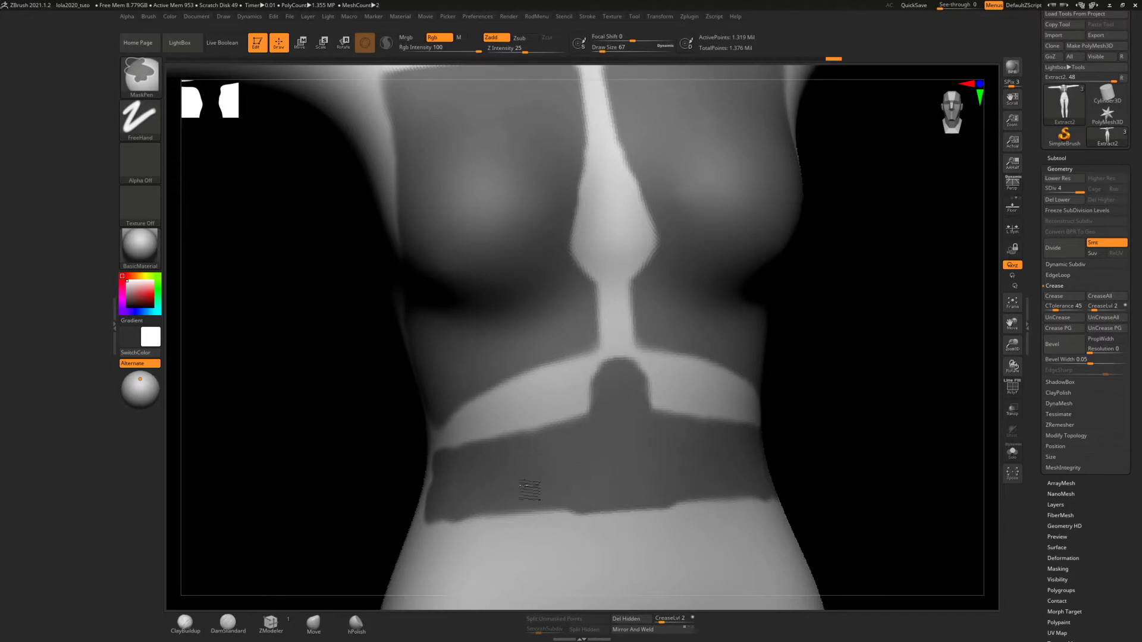
Clean up the waist band mask by straightening its lower edge and shaping its slanted side ends
mouse_move(439, 523)
ctrl+mouse_down()
mouse_move(591, 503)
mouse_move(449, 514)
ctrl+mouse_up()
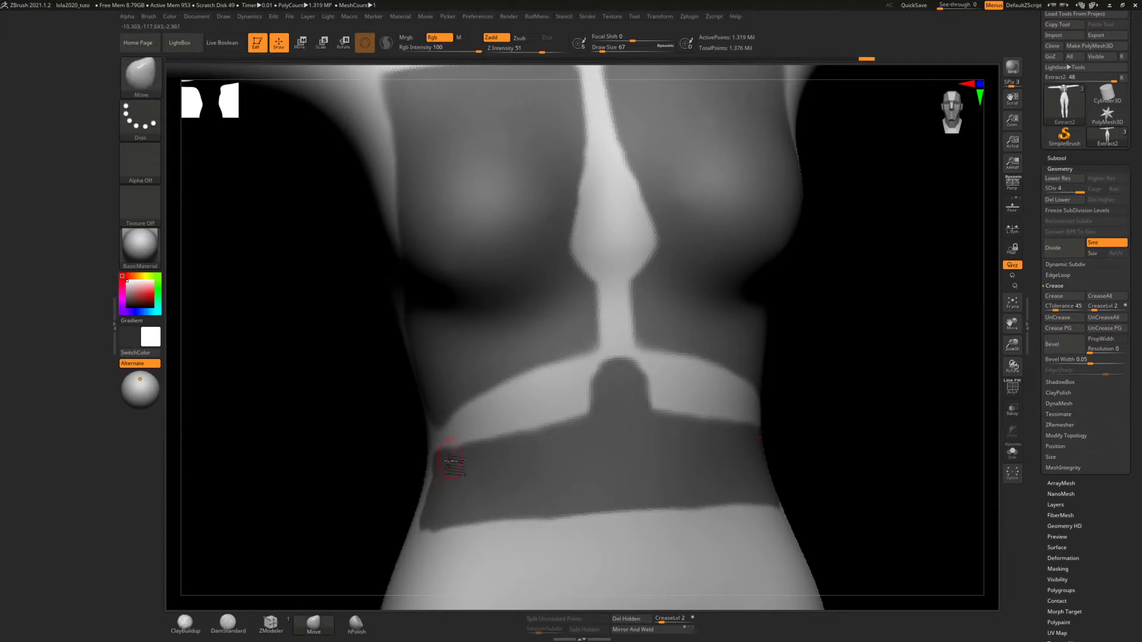
right_drag(464, 474, 489, 476)
mouse_move(447, 452)
ctrl+mouse_down()
mouse_move(410, 461)
mouse_move(399, 514)
ctrl+mouse_up()
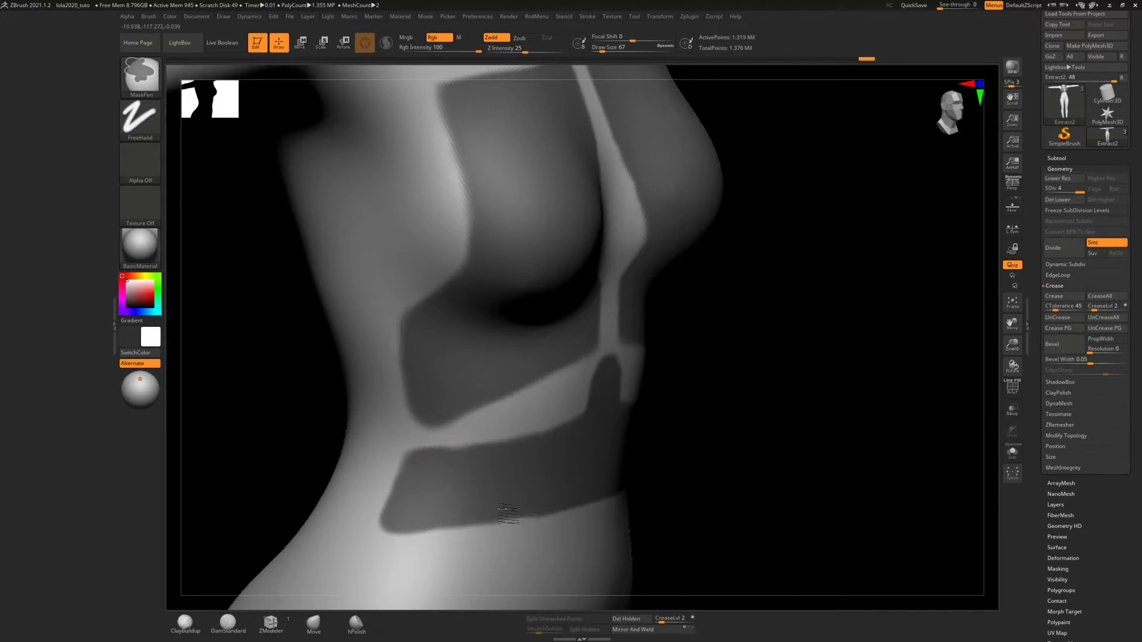
mouse_move(499, 459)
right_down()
mouse_move(581, 415)
mouse_move(630, 435)
mouse_move(594, 421)
mouse_move(594, 437)
right_up()
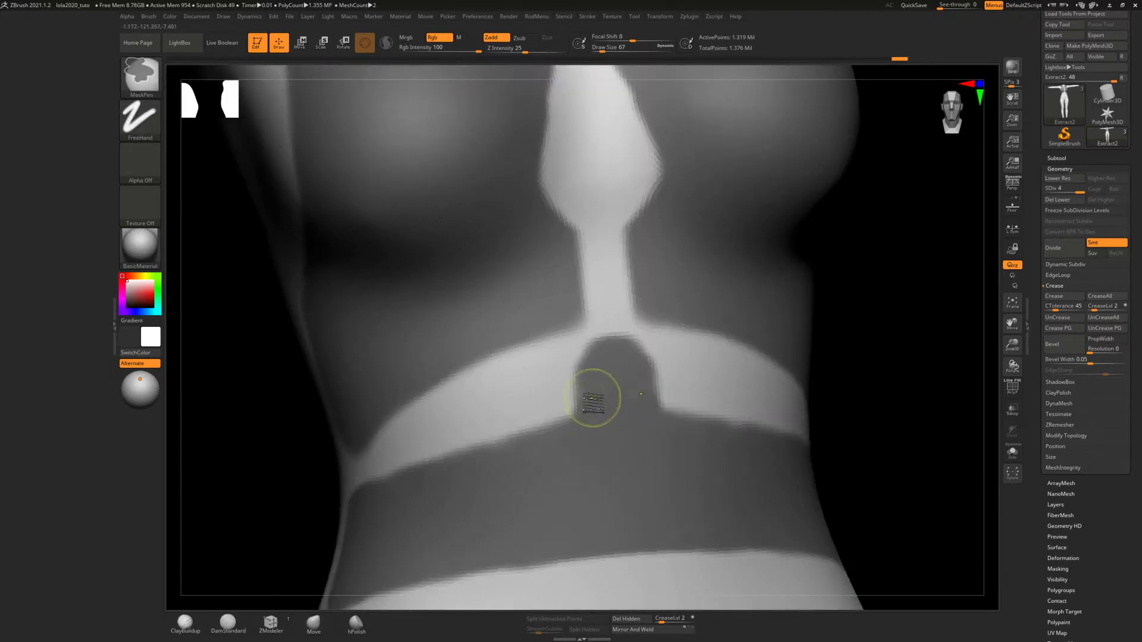
Widen the rounded tab above the waist band and round off its top, keeping a gap below the rib panels
mouse_move(588, 383)
ctrl+mouse_down()
mouse_move(581, 409)
mouse_move(592, 362)
mouse_move(579, 433)
ctrl+mouse_up()
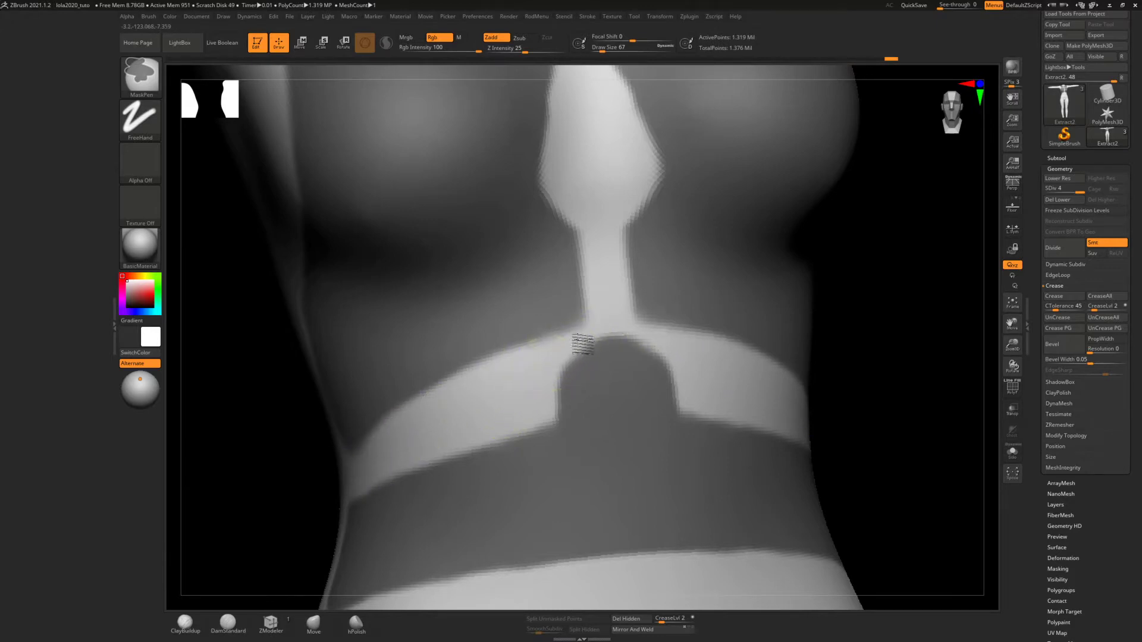
mouse_move(592, 339)
ctrl+alt+mouse_down()
mouse_move(578, 347)
mouse_move(624, 341)
mouse_move(596, 346)
mouse_move(616, 348)
mouse_move(617, 370)
ctrl+alt+mouse_up()
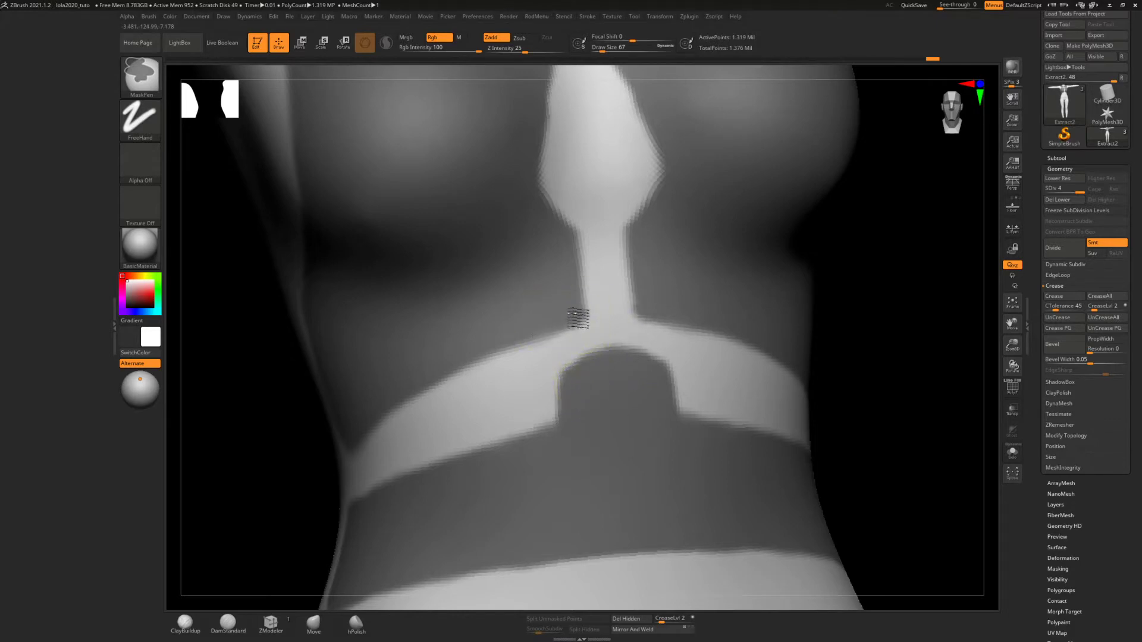
ctrl+drag(578, 318, 574, 313)
mouse_move(548, 270)
ctrl+right_down()
mouse_move(543, 216)
mouse_move(538, 365)
ctrl+right_up()
mouse_move(526, 287)
ctrl+right_down()
mouse_move(531, 308)
mouse_move(534, 297)
ctrl+right_up()
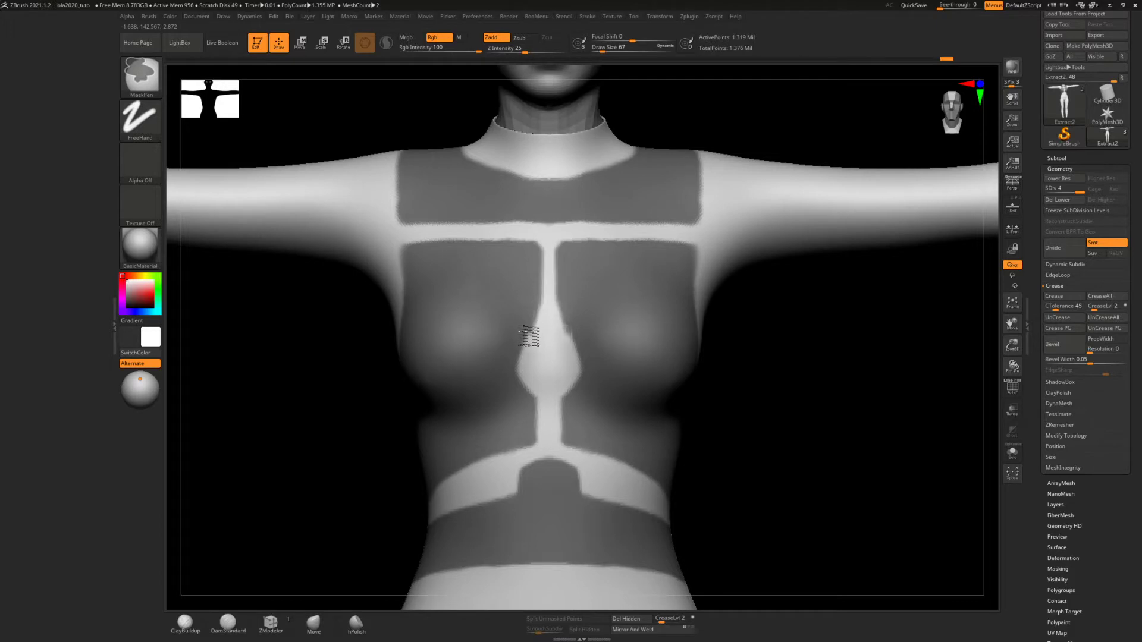
Mask a small teardrop-shaped panel inside the diamond of the sternum strip, leaving an even unmasked border around it
ctrl+drag(529, 336, 513, 376)
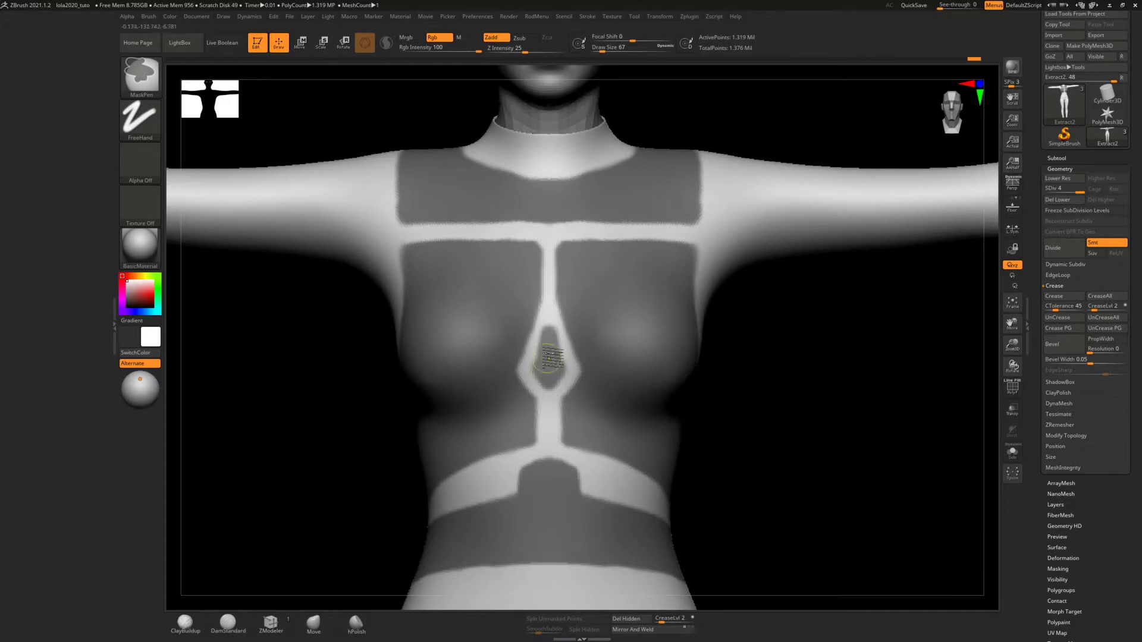
ctrl+right_drag(550, 362, 578, 386)
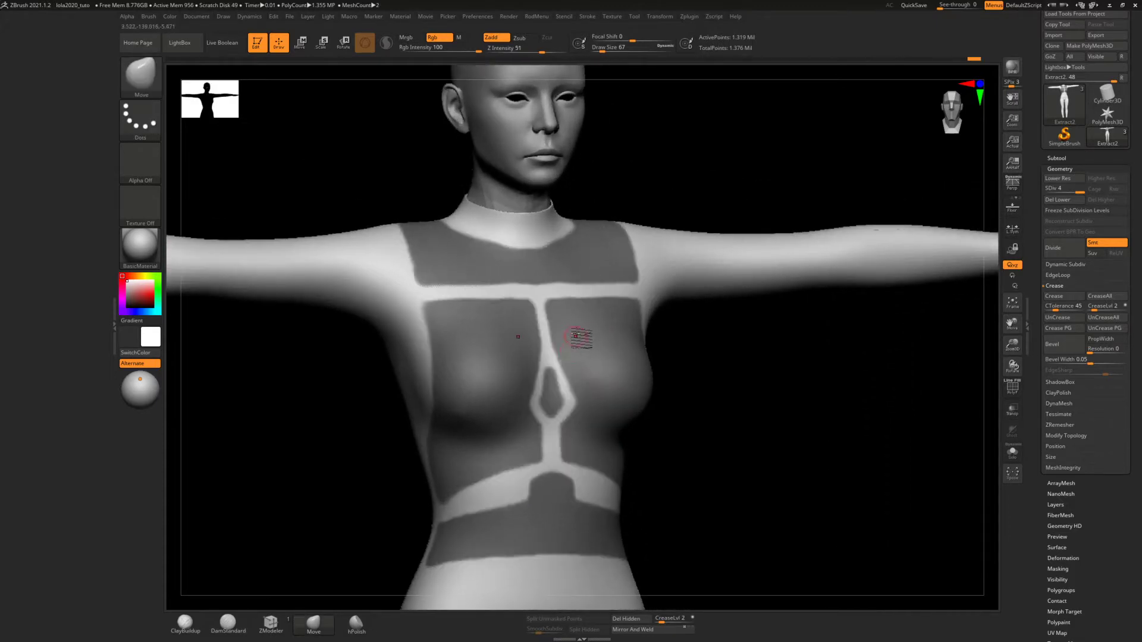
mouse_move(581, 338)
right_down()
mouse_move(565, 347)
mouse_move(612, 316)
mouse_move(586, 356)
right_up()
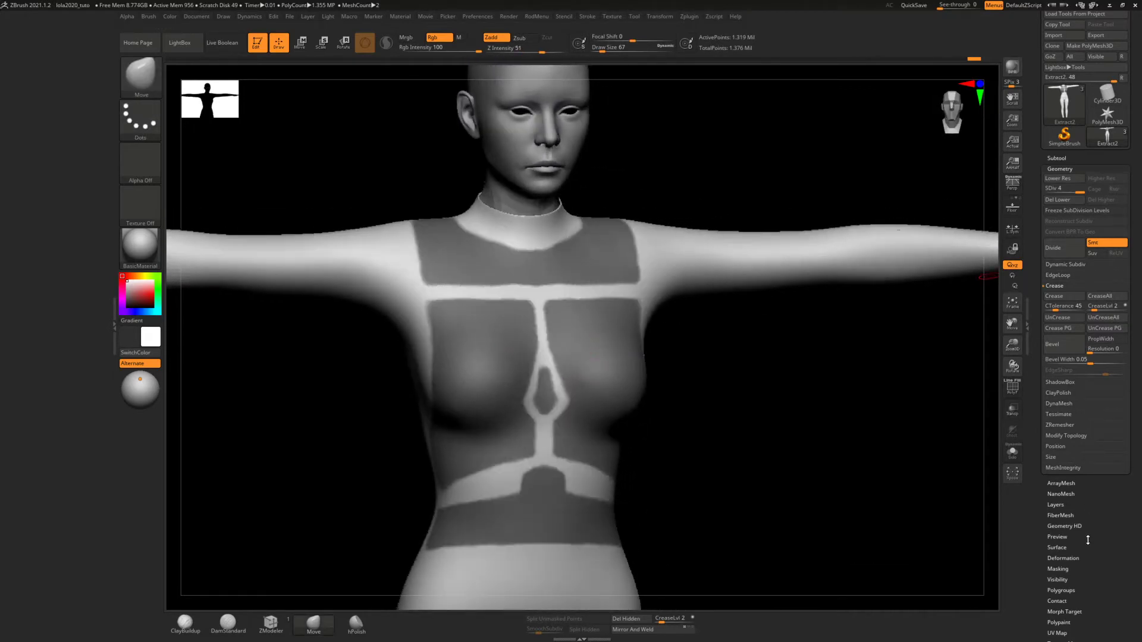
Sharpen the edges of the torso panel mask with SharpenMask
scroll(1088, 540, down, 2)
click(1051, 530)
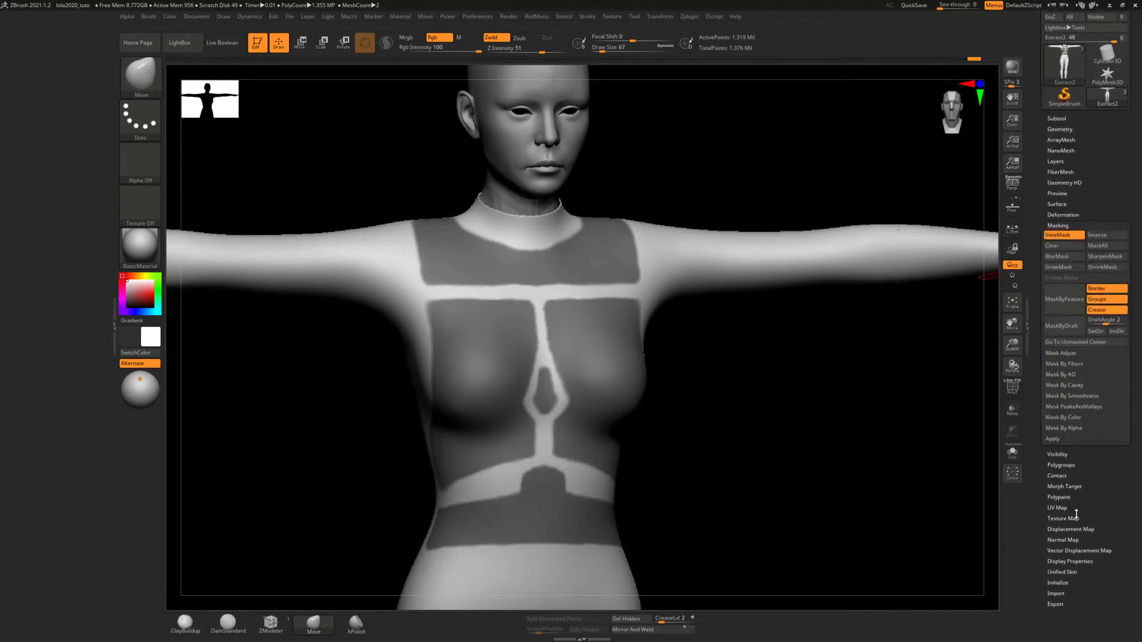
click(1103, 262)
right_drag(688, 312, 683, 308)
Even out the lower edge of the chest panel mask toward its outer corners
key(ctrl)
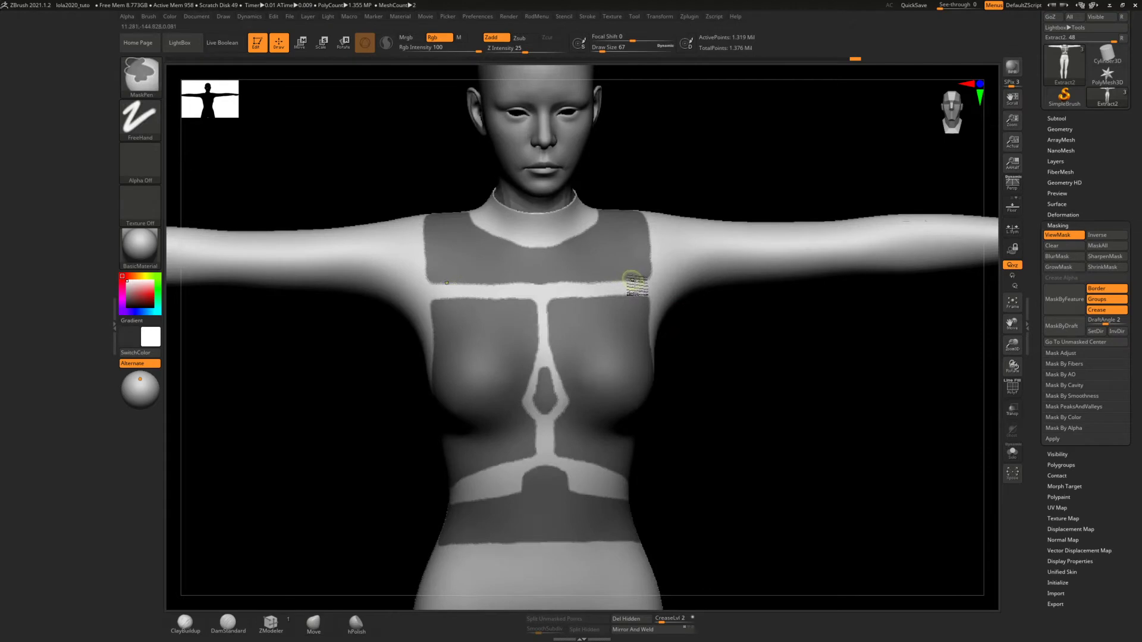
ctrl+right_drag(502, 255, 502, 286)
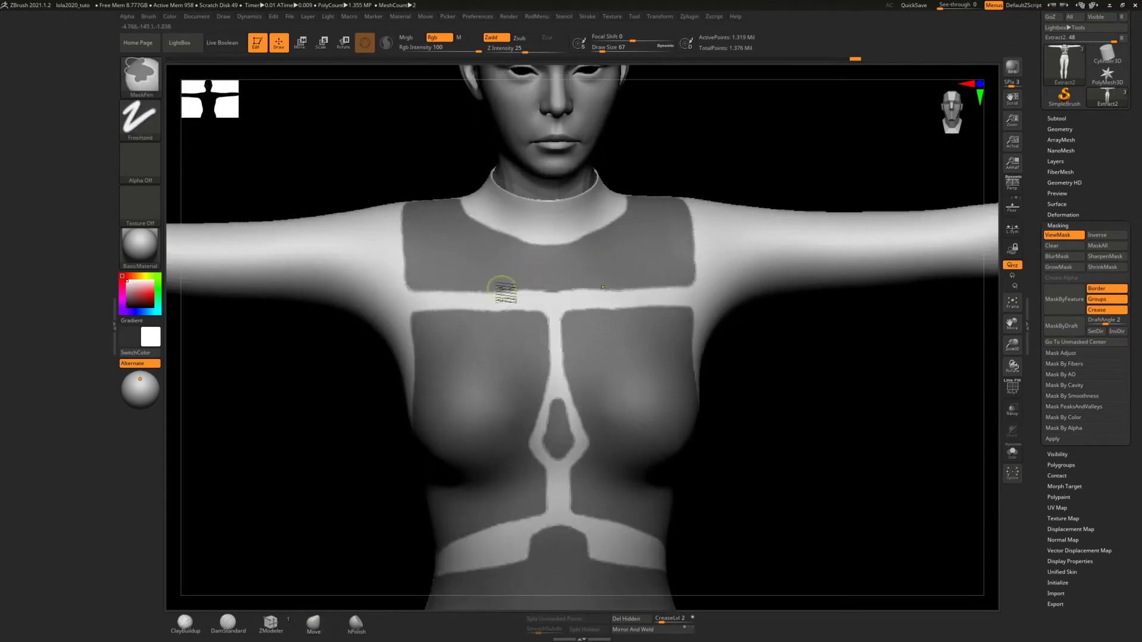
ctrl+click(415, 286)
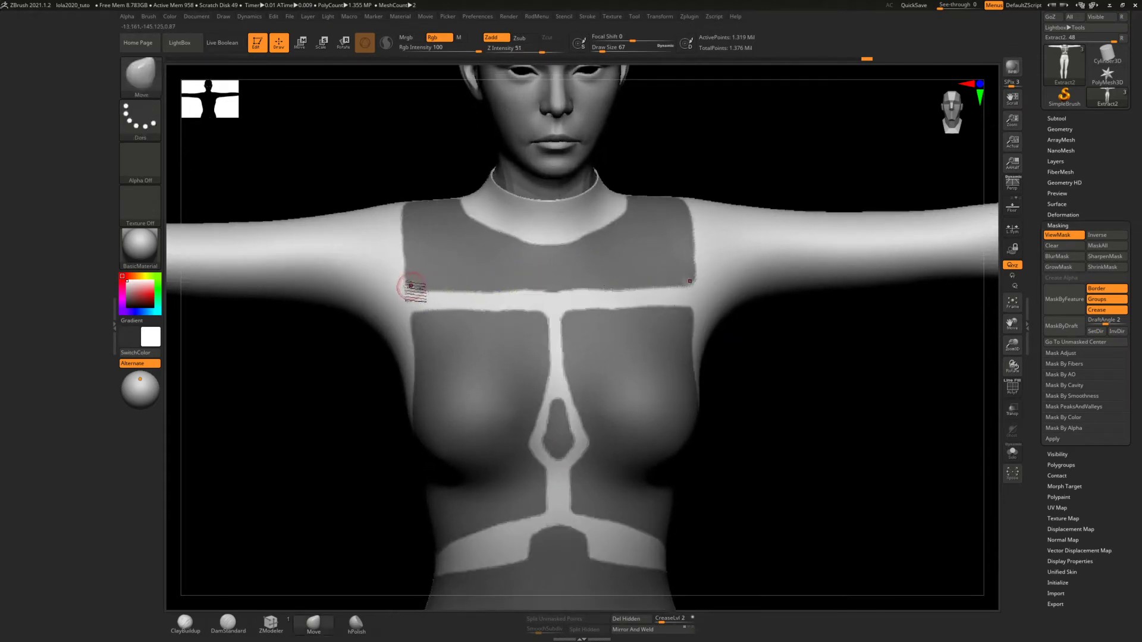
drag(409, 288, 412, 294)
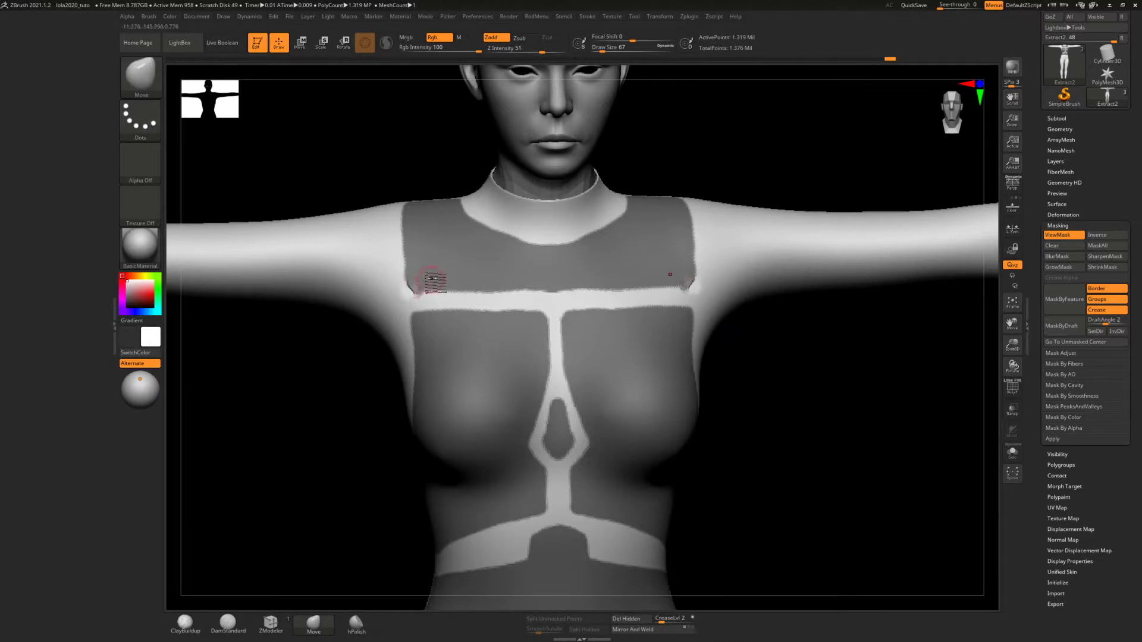
key(ctrl)
key(ctrl)
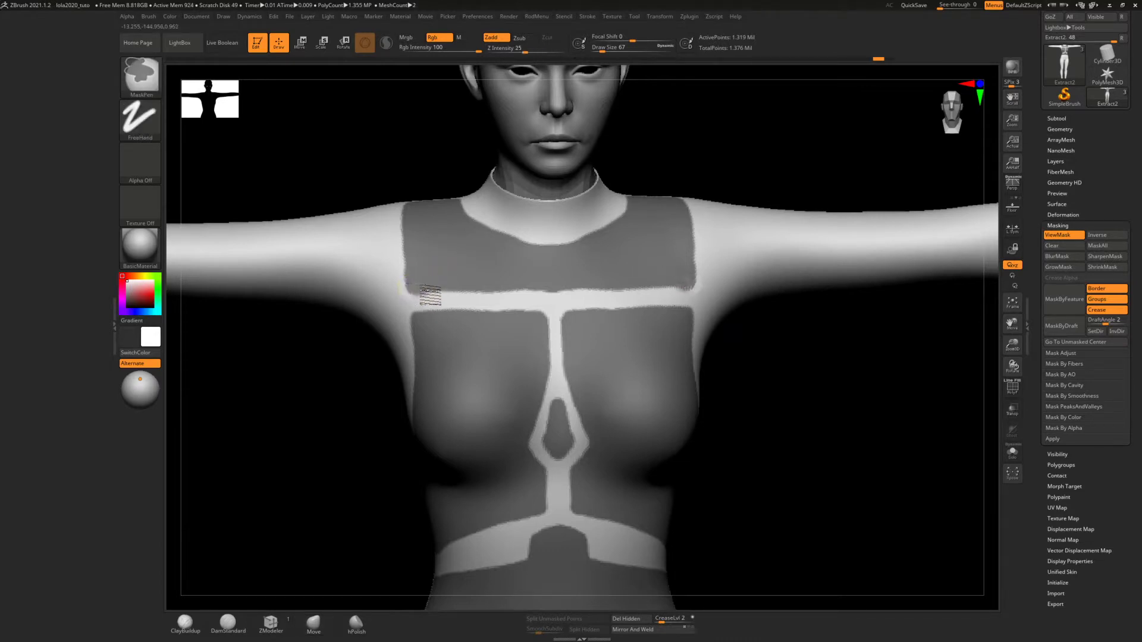
ctrl+drag(427, 292, 433, 291)
key(ctrl+z)
key(ctrl+z)
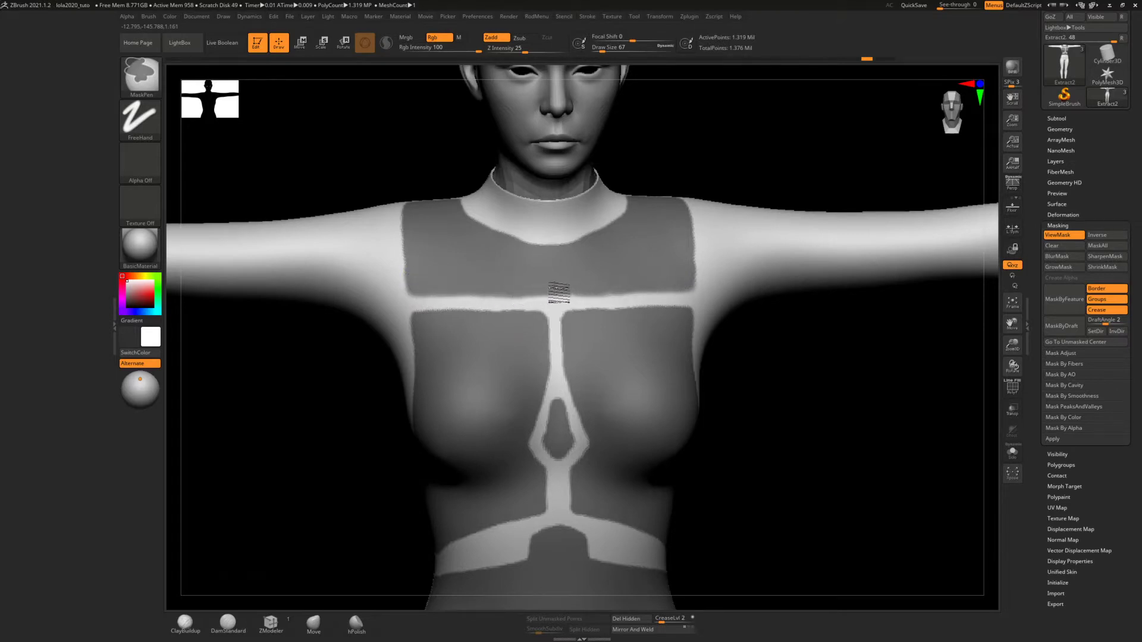
Lower the chest panel's bottom edge to narrow the gap above the bust masks, and straighten the panel's outer sides
ctrl+drag(565, 293, 423, 299)
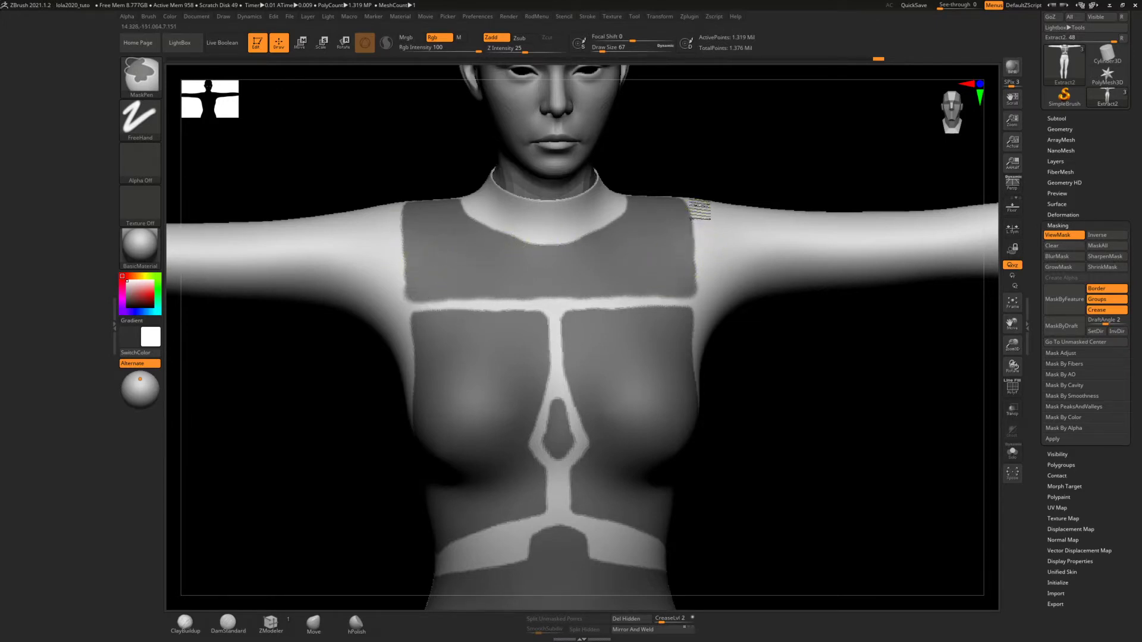
ctrl+alt+drag(701, 207, 710, 284)
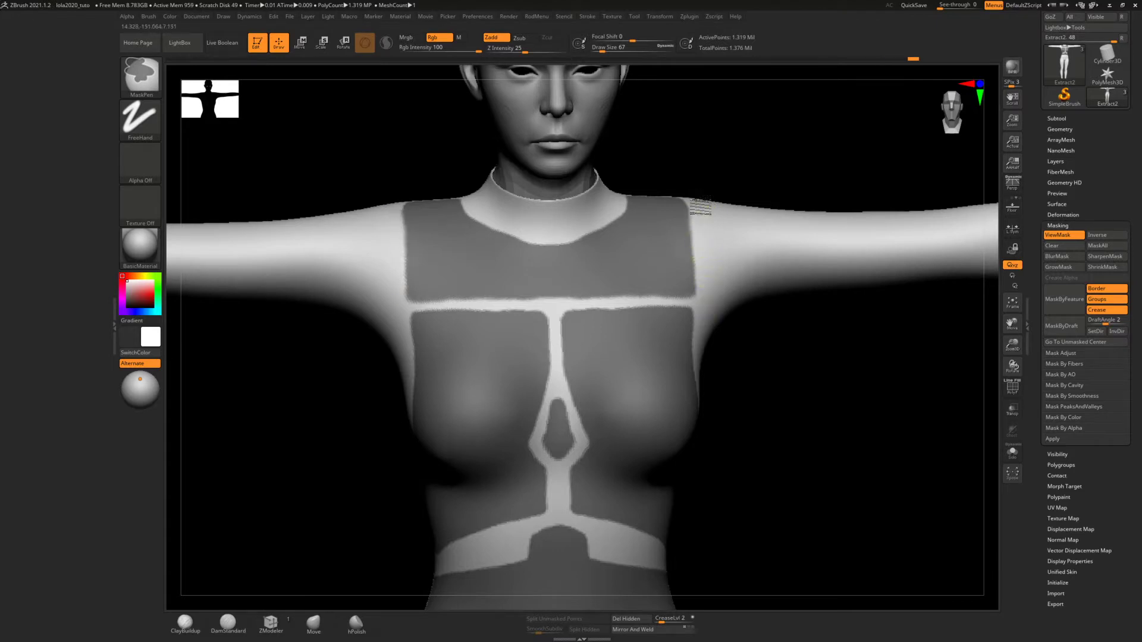
ctrl+alt+drag(701, 208, 707, 292)
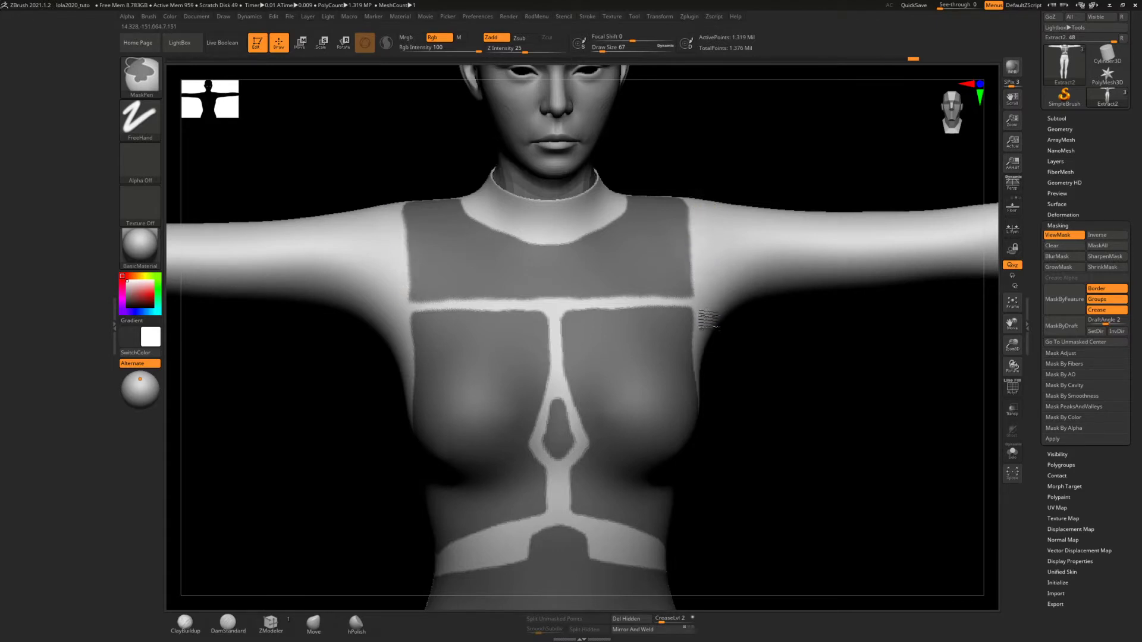
Smooth the curve of the chest panel's neckline around the collar
mouse_move(718, 247)
ctrl+right_down()
mouse_move(718, 265)
mouse_move(718, 222)
mouse_move(715, 254)
ctrl+right_up()
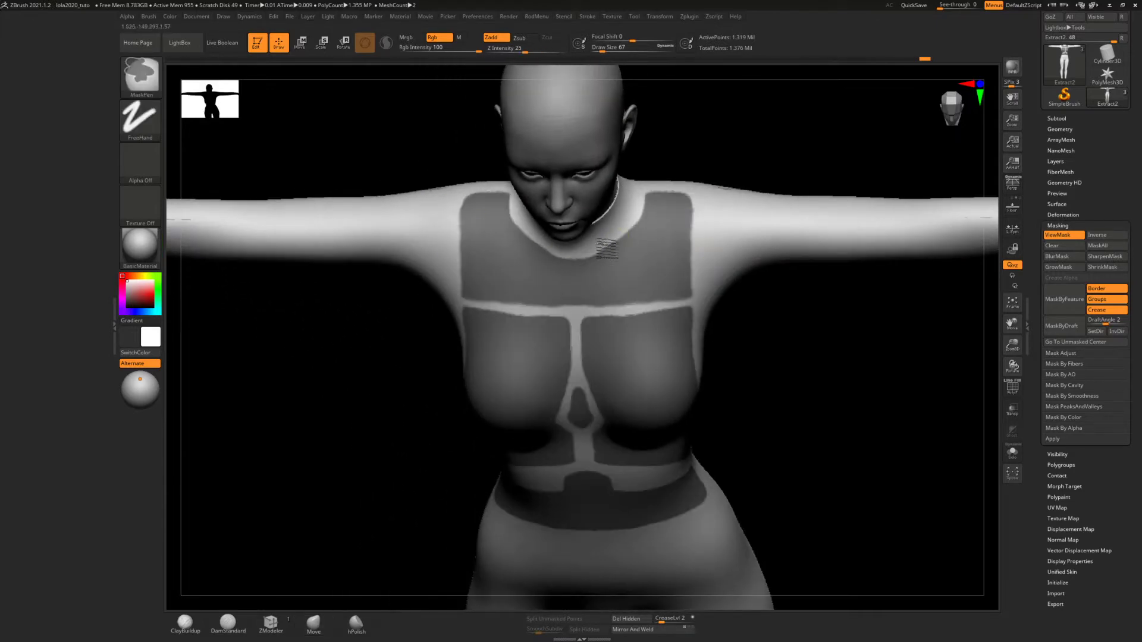
ctrl+alt+drag(597, 257, 628, 238)
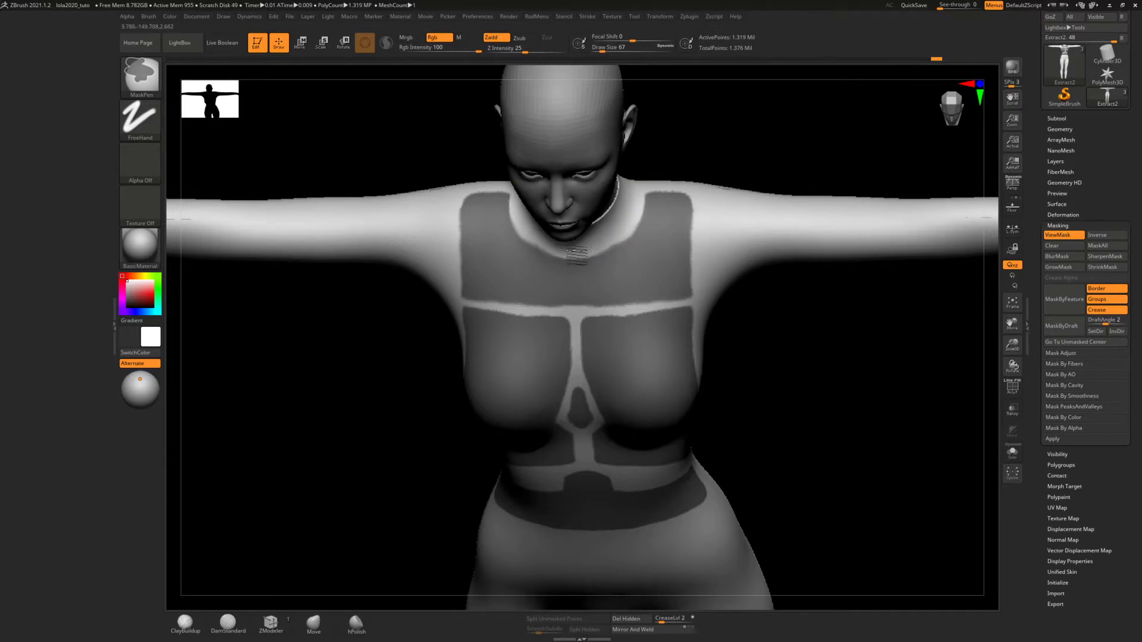
ctrl+alt+drag(599, 250, 627, 227)
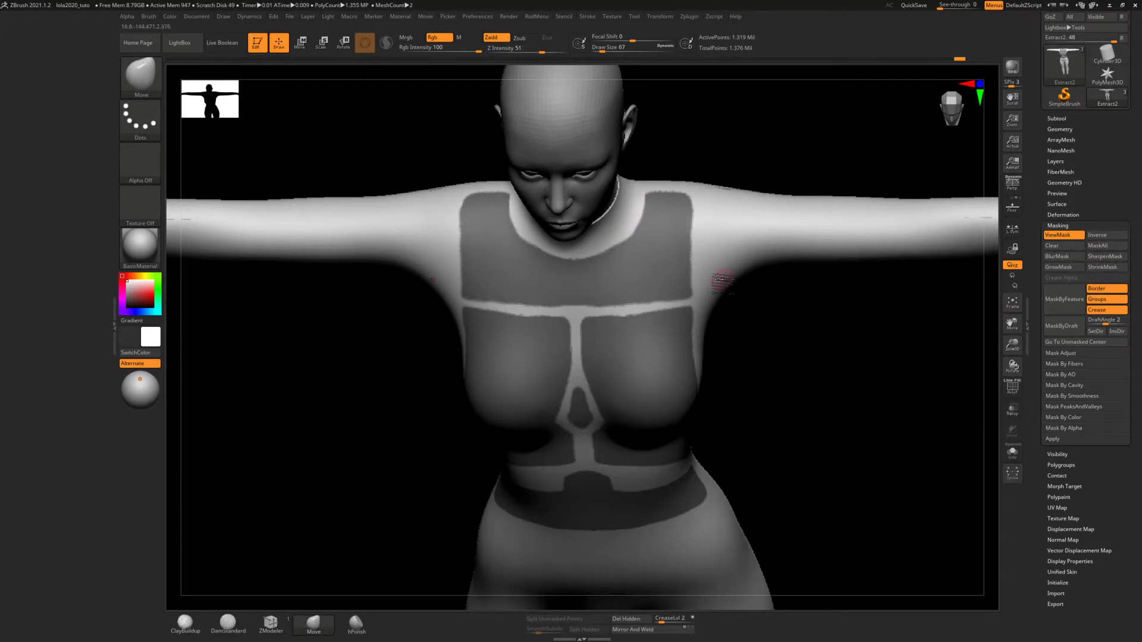
Preview the extraction of the masked torso panels with a thickness of 0.02 and the Double option on
right_drag(722, 280, 729, 259)
mouse_move(688, 297)
ctrl+right_down()
mouse_move(694, 309)
mouse_move(708, 290)
ctrl+right_up()
drag(1096, 212, 1096, 256)
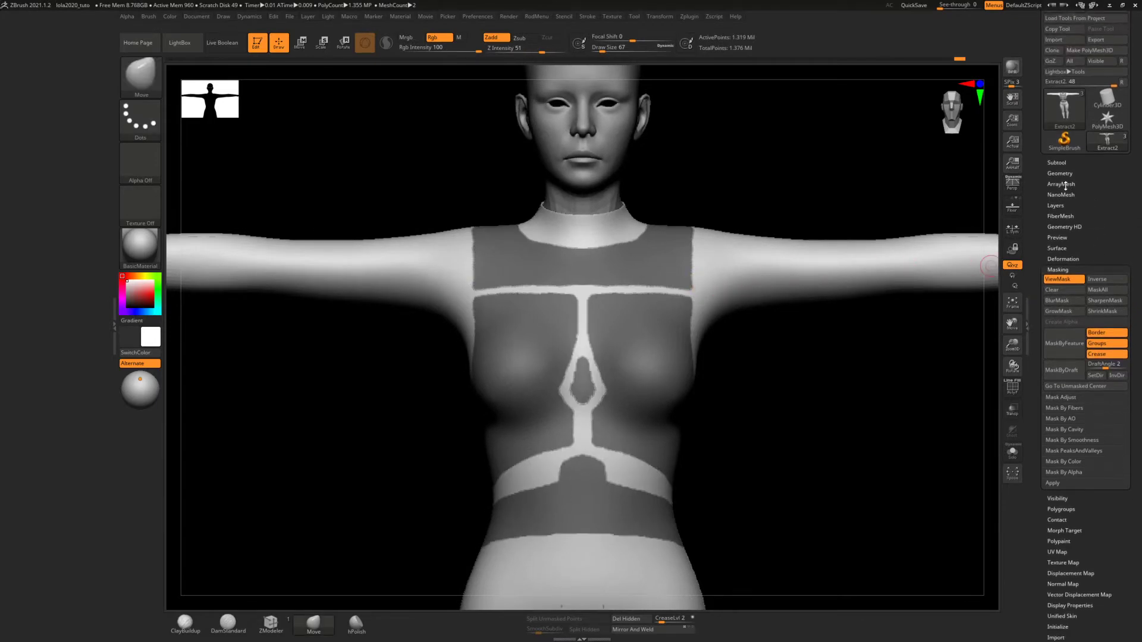
click(1054, 162)
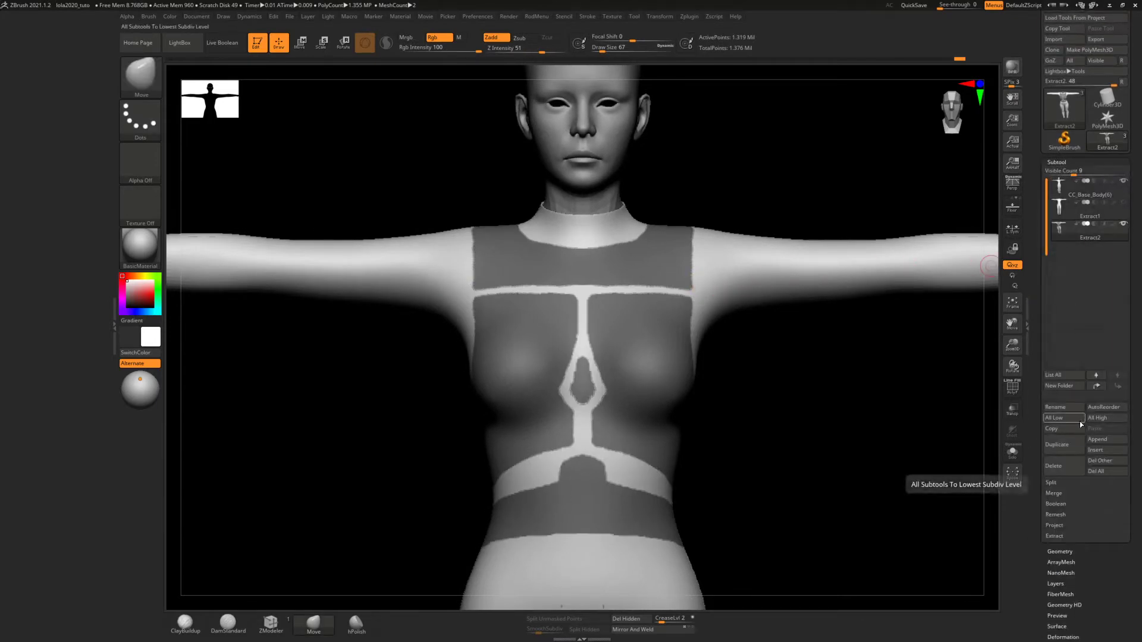
click(1053, 536)
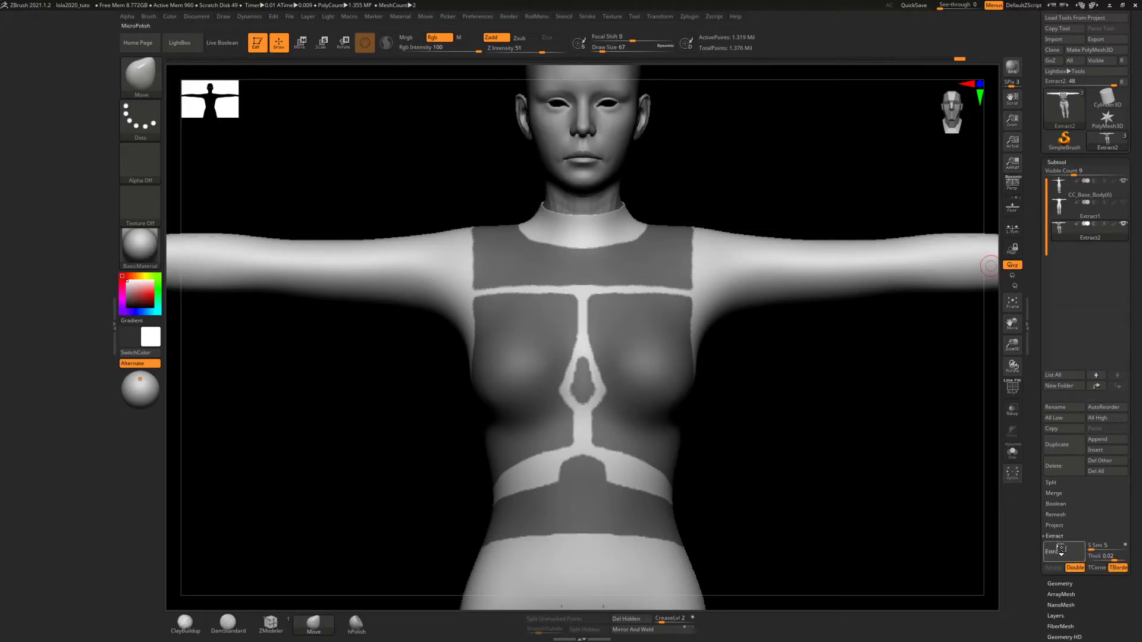
click(1059, 551)
drag(866, 374, 912, 386)
click(1065, 550)
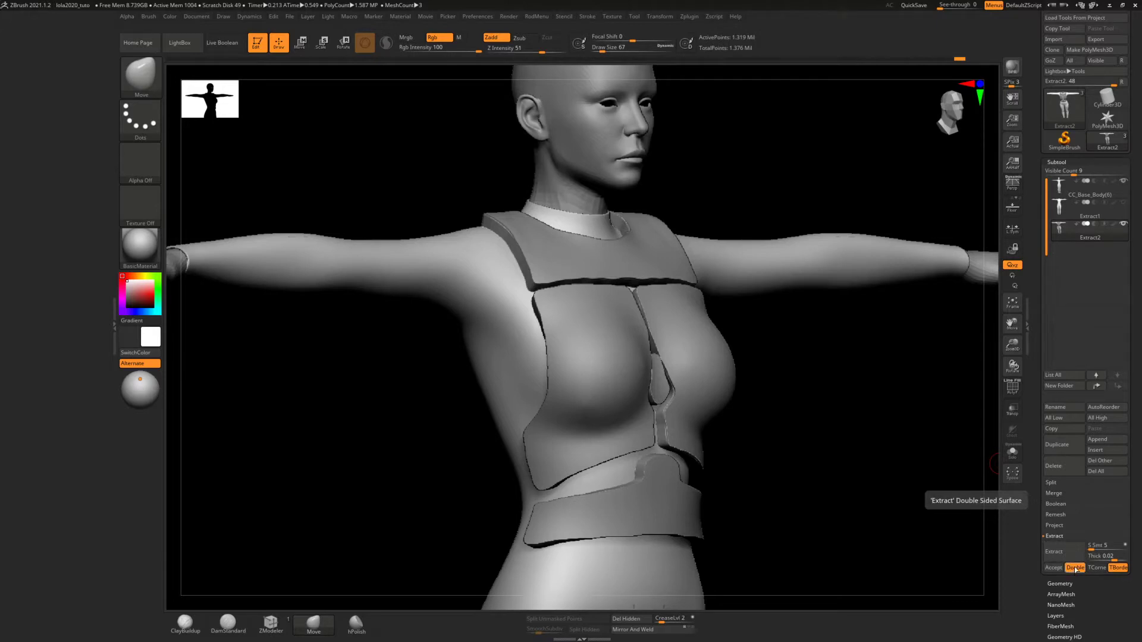
drag(820, 359, 823, 368)
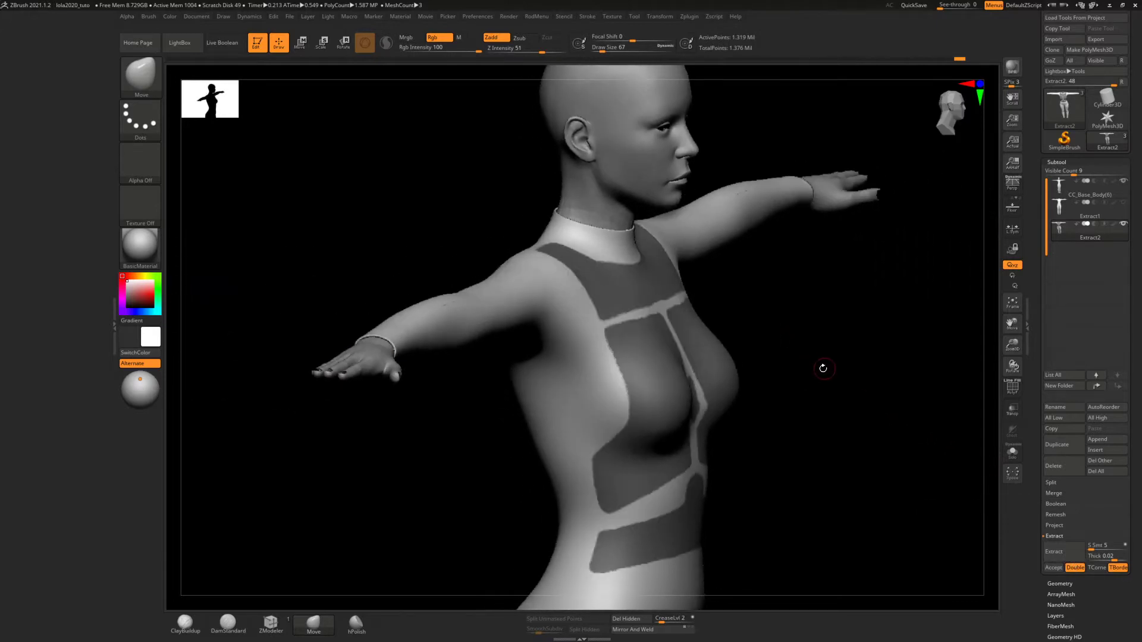
Turn off the Double option for the extraction and preview the panels again at thickness 0.02
click(1074, 568)
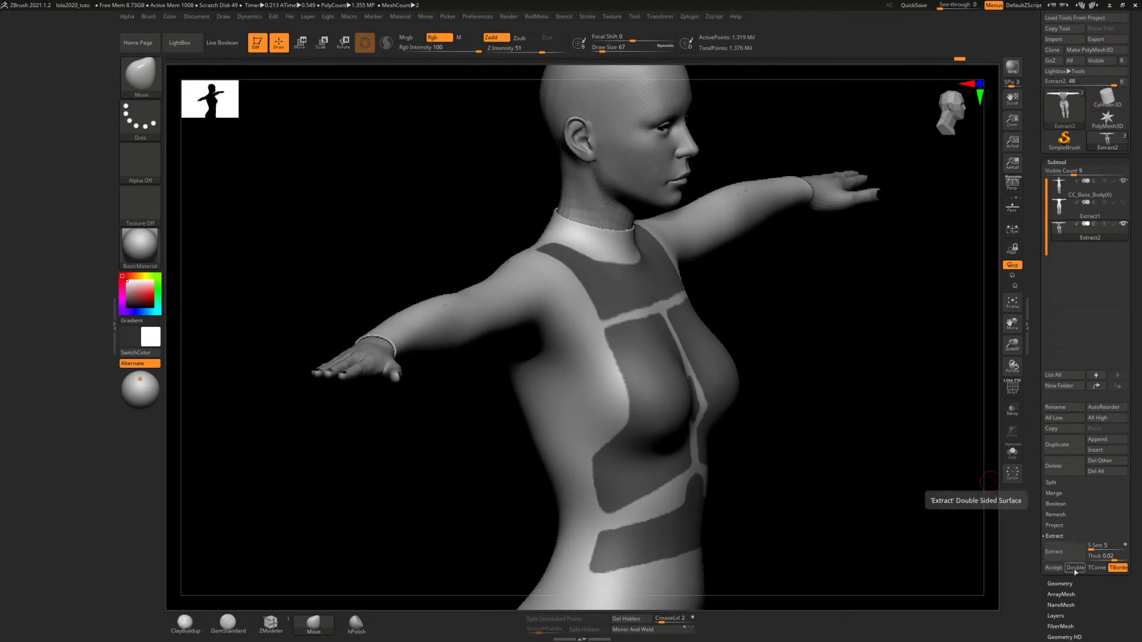
click(1074, 569)
ctrl+right_drag(712, 300, 727, 348)
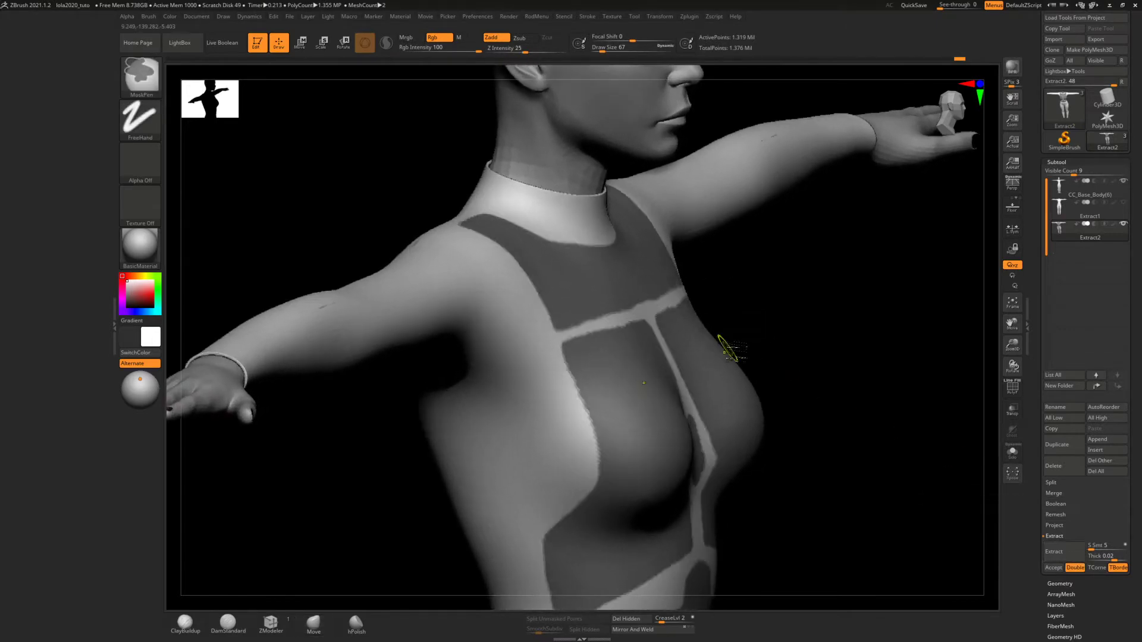
click(1076, 568)
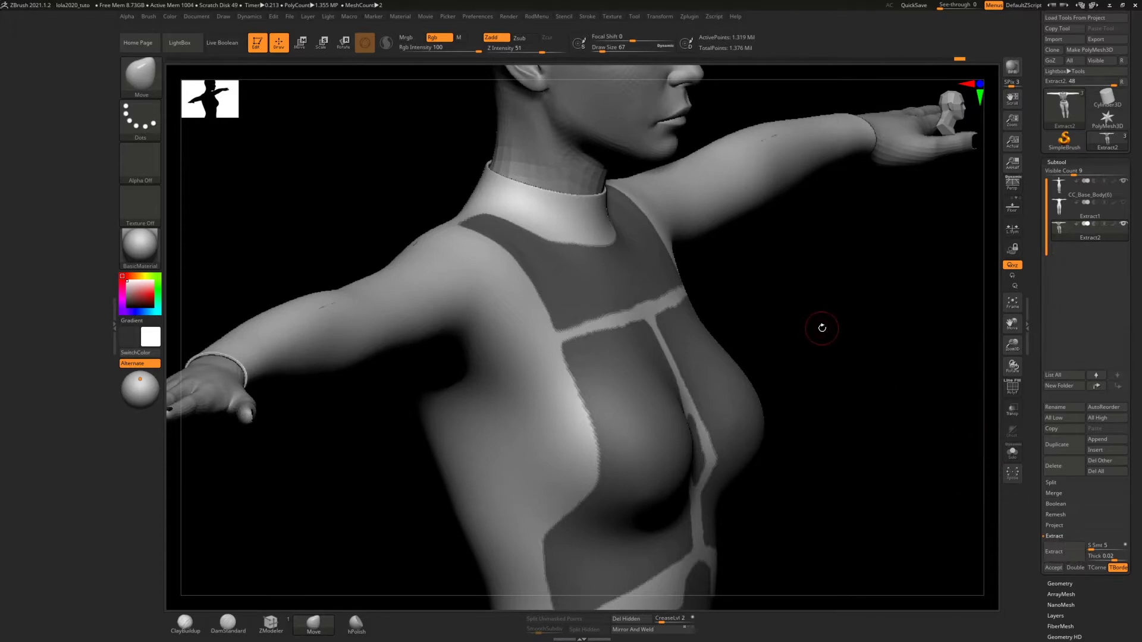
mouse_move(822, 328)
mouse_down()
mouse_move(841, 321)
mouse_move(811, 321)
mouse_up()
drag(798, 377, 813, 324)
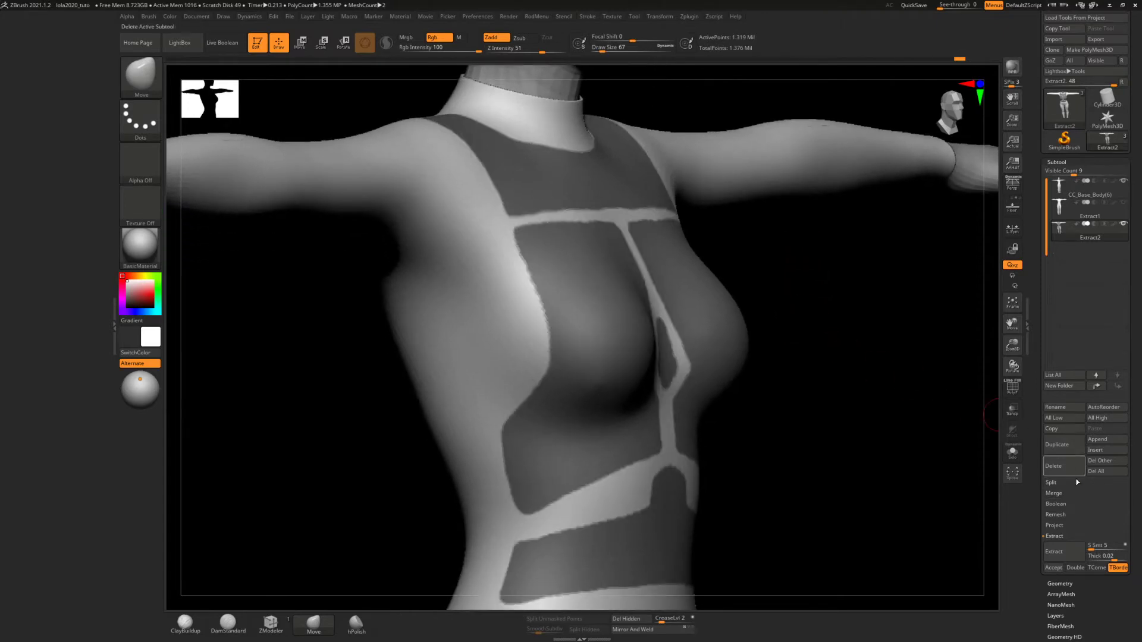
click(1102, 555)
click(1062, 551)
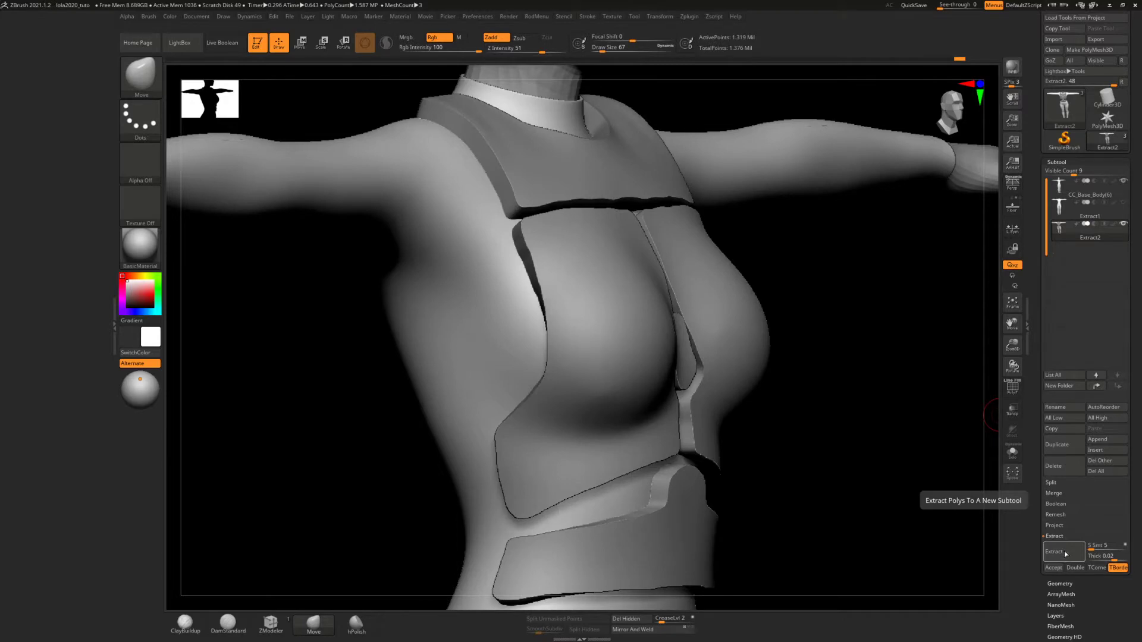
Set the extraction thickness to 0.008, extract the masked panels and accept them as a new subtool
click(1103, 556)
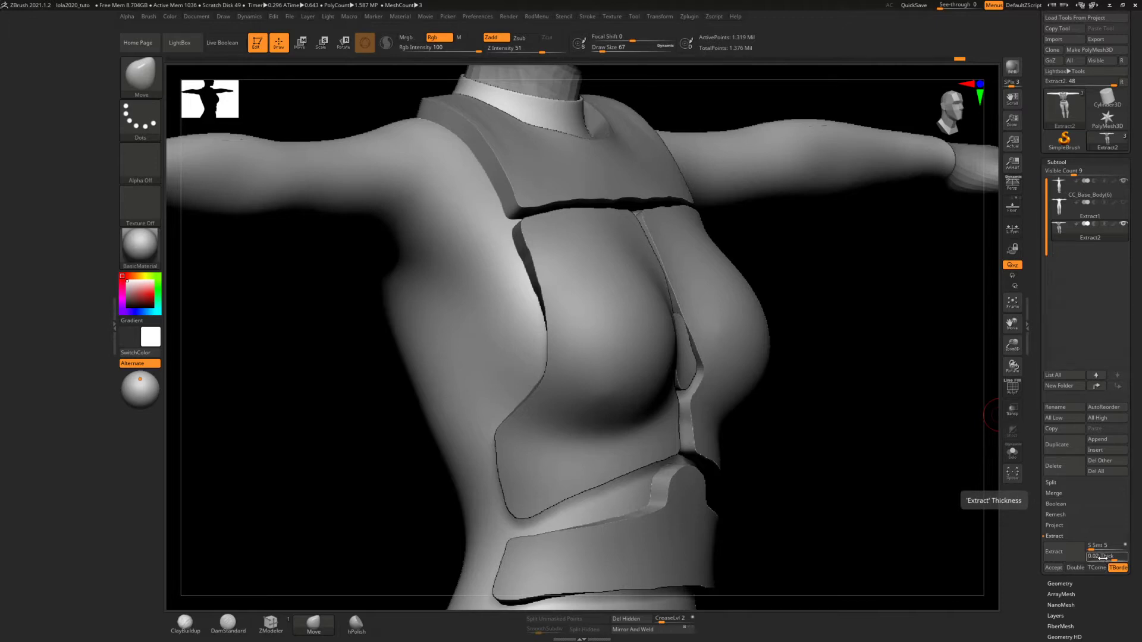
click(1104, 556)
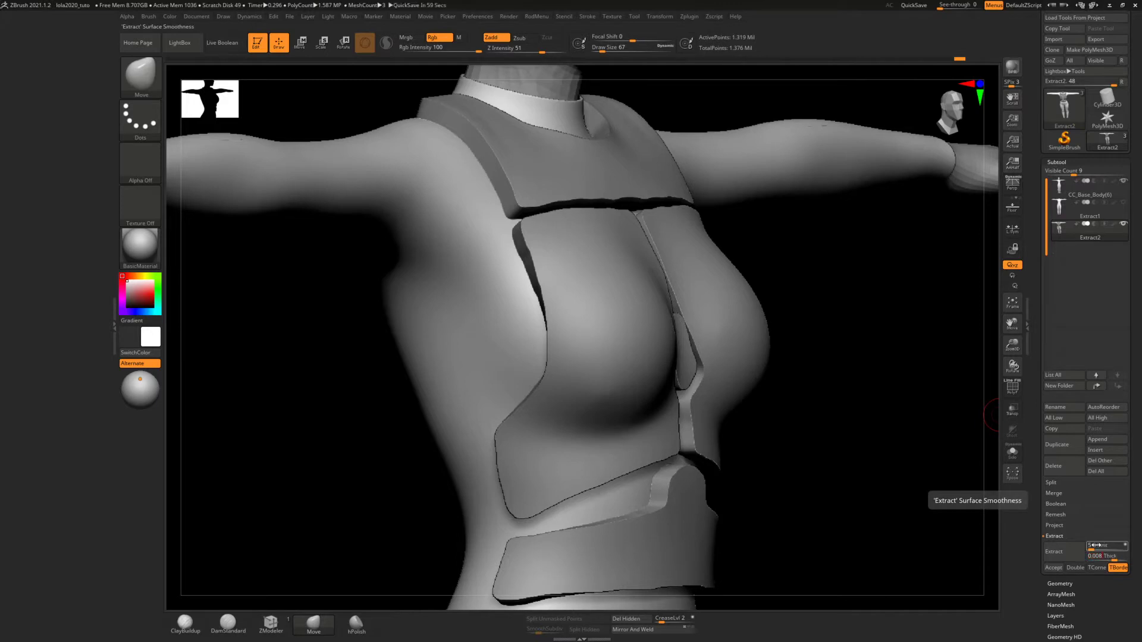
key(Return)
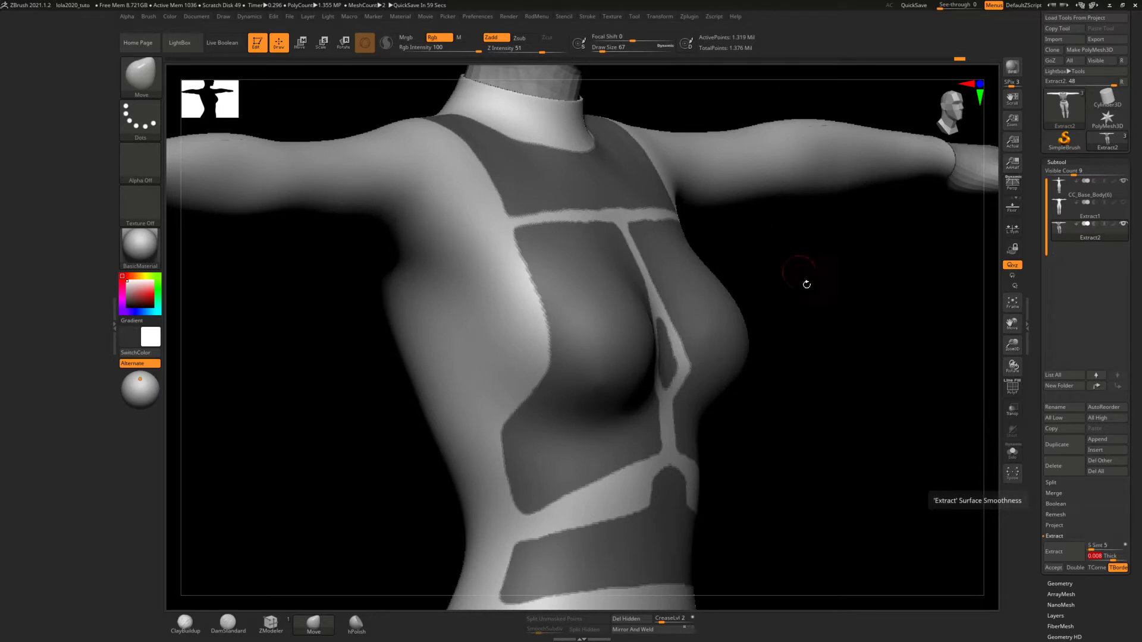
alt+drag(805, 283, 821, 324)
click(1058, 554)
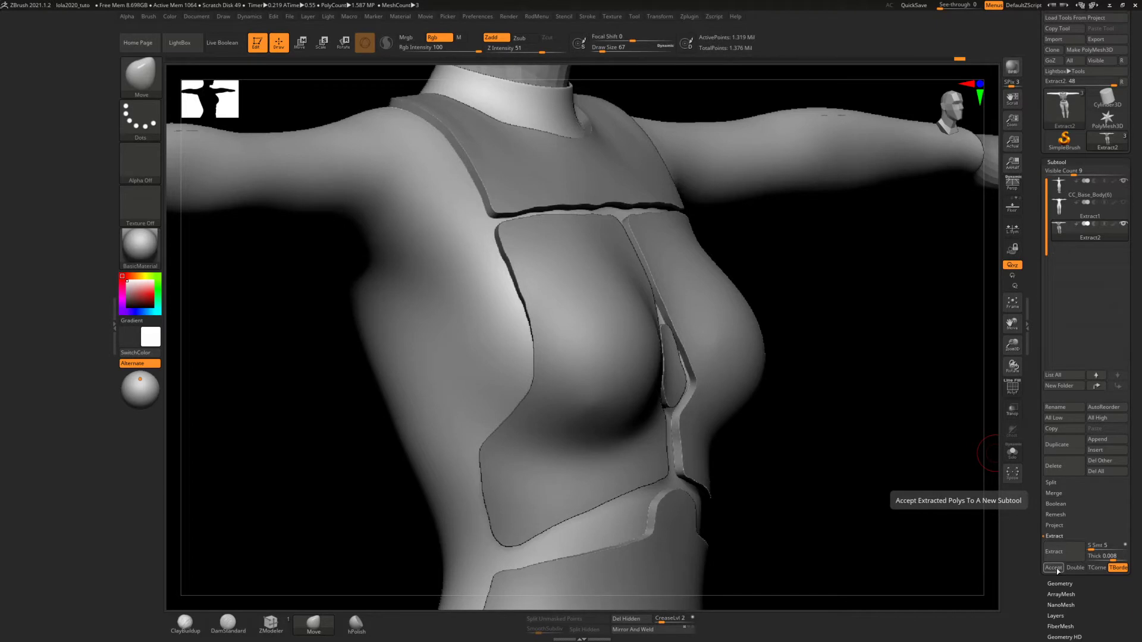
click(1054, 568)
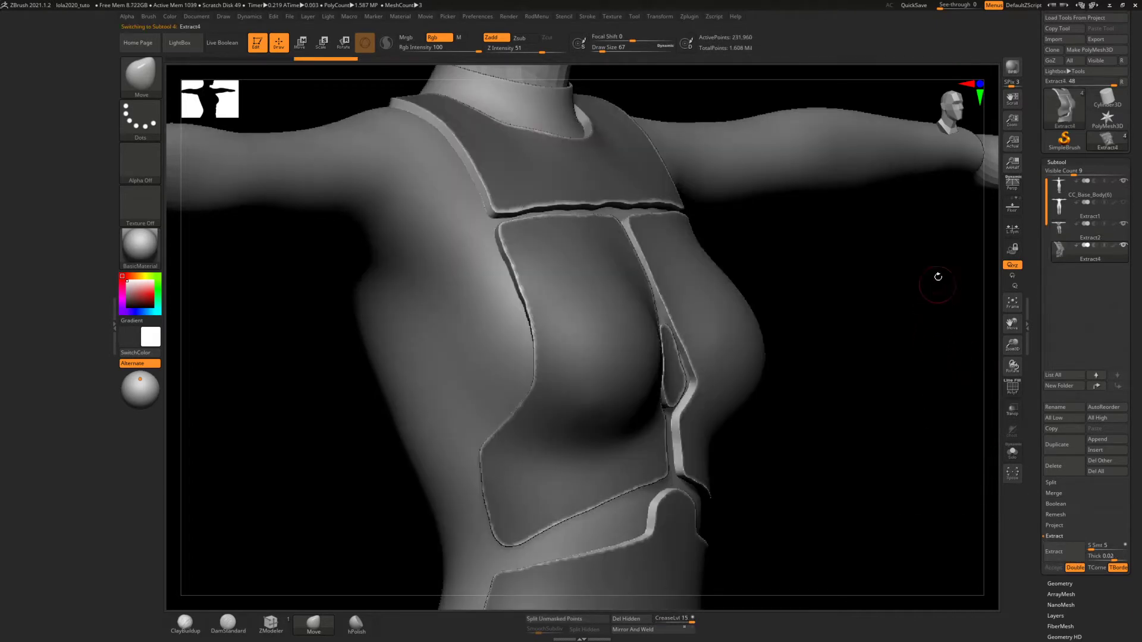
Delete the extracted panel subtool, then extract the masked panels again at thickness 0.008 with Double off and accept the result
click(1058, 470)
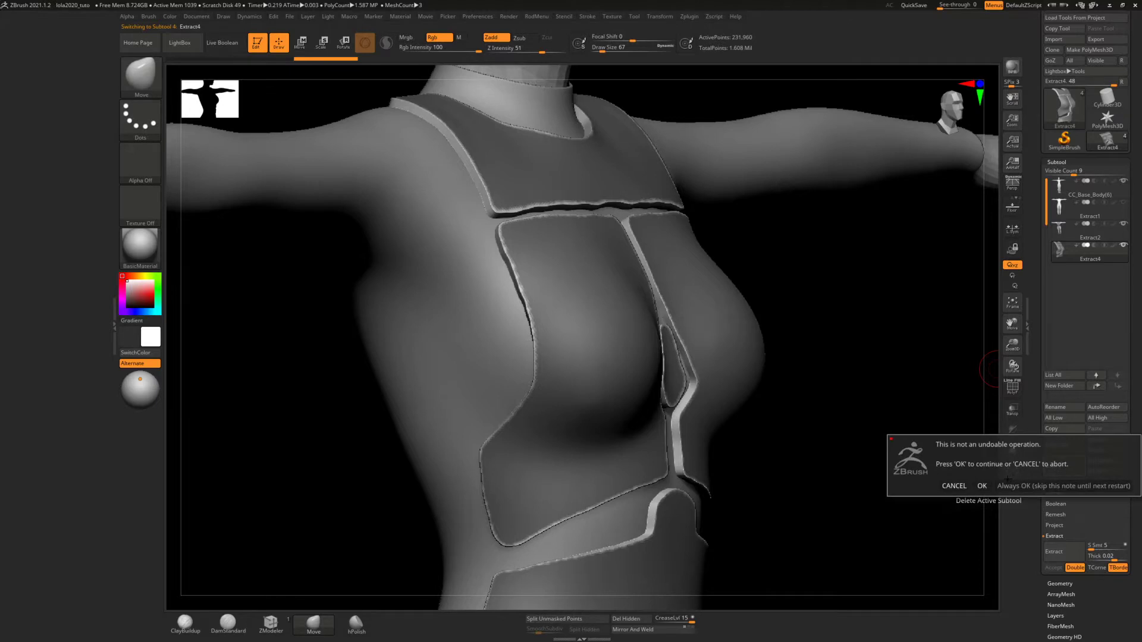
click(982, 486)
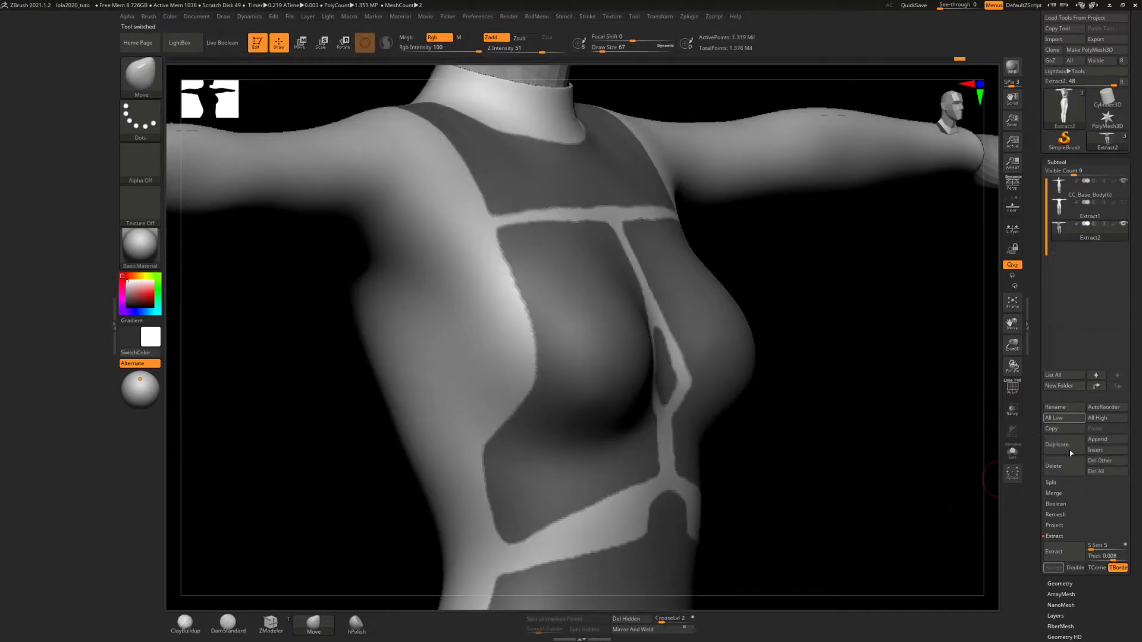
click(1069, 551)
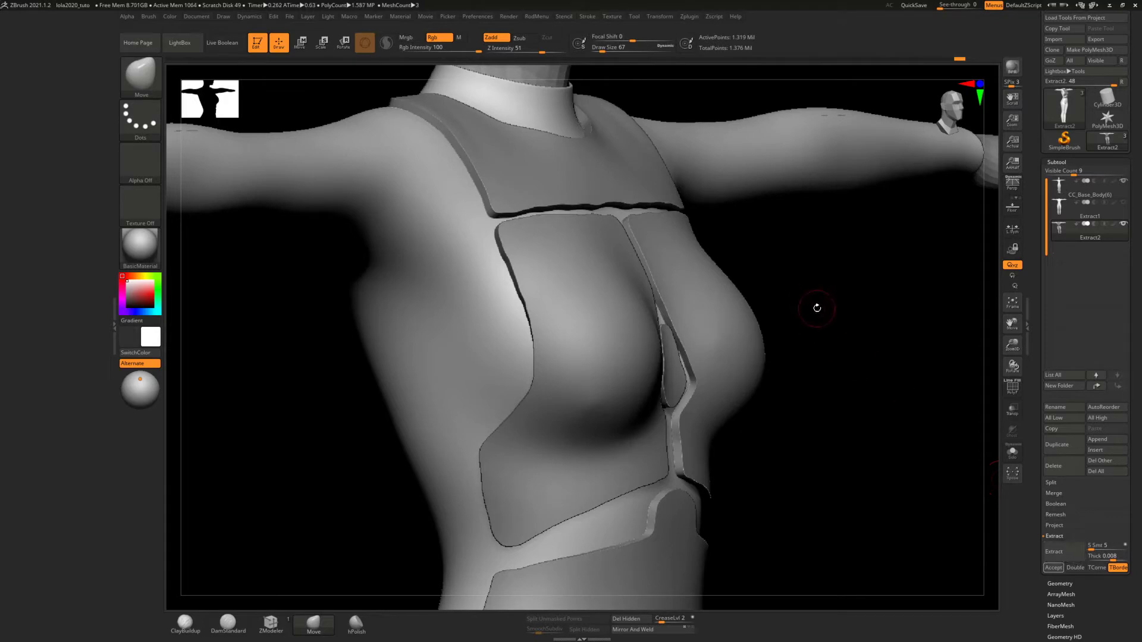
drag(907, 299, 913, 331)
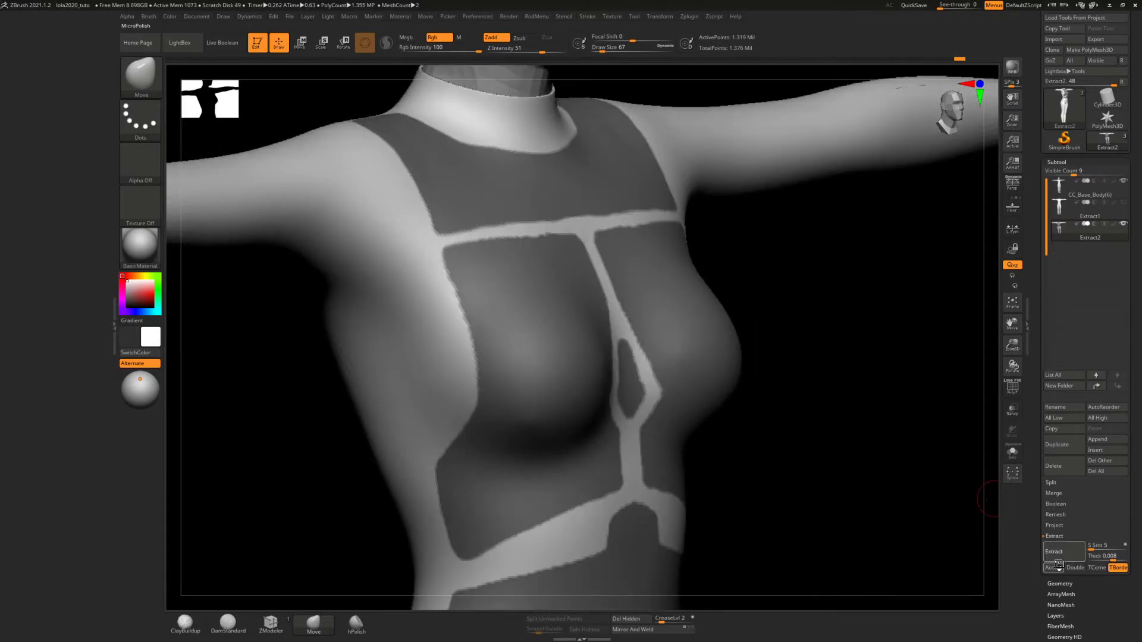
click(1055, 568)
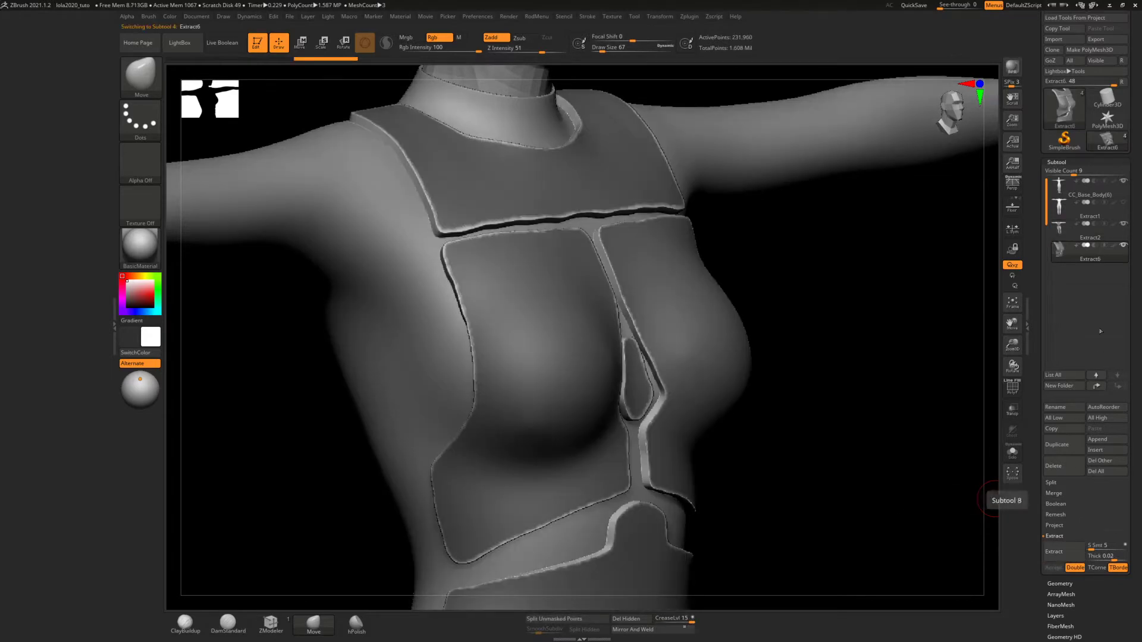
Isolate the extracted torso panels in Solo mode and examine their edge thickness from the inner side
click(1012, 452)
mouse_move(806, 294)
mouse_down()
mouse_move(790, 244)
mouse_move(810, 254)
mouse_move(732, 300)
mouse_move(760, 306)
mouse_up()
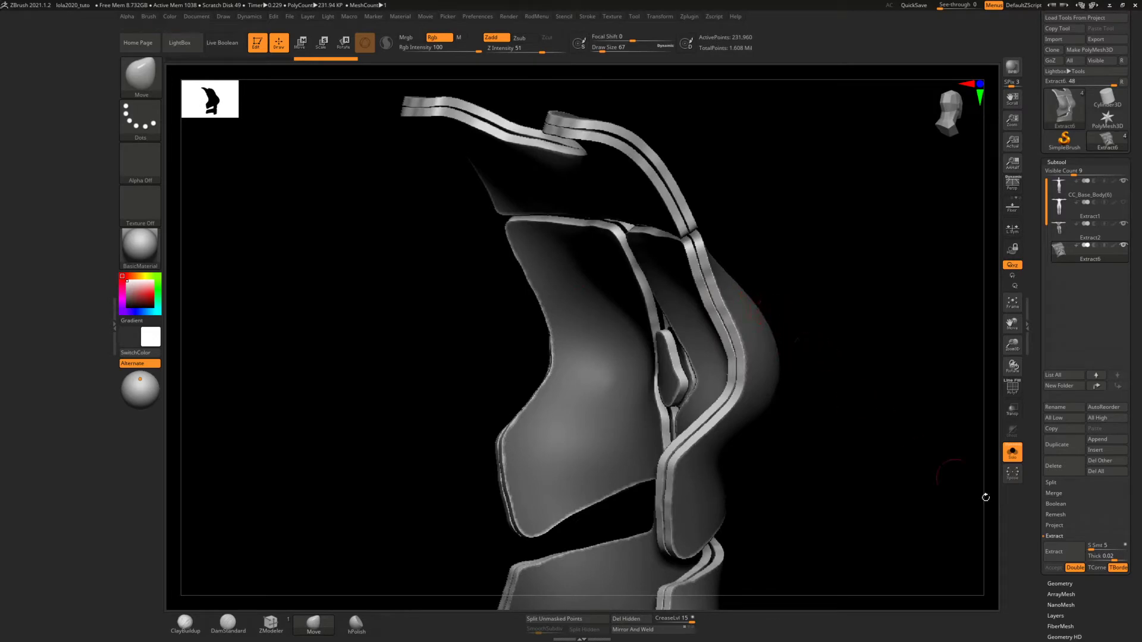
mouse_move(750, 265)
mouse_down()
mouse_move(765, 264)
mouse_move(739, 258)
mouse_up()
ctrl+right_drag(740, 258, 741, 263)
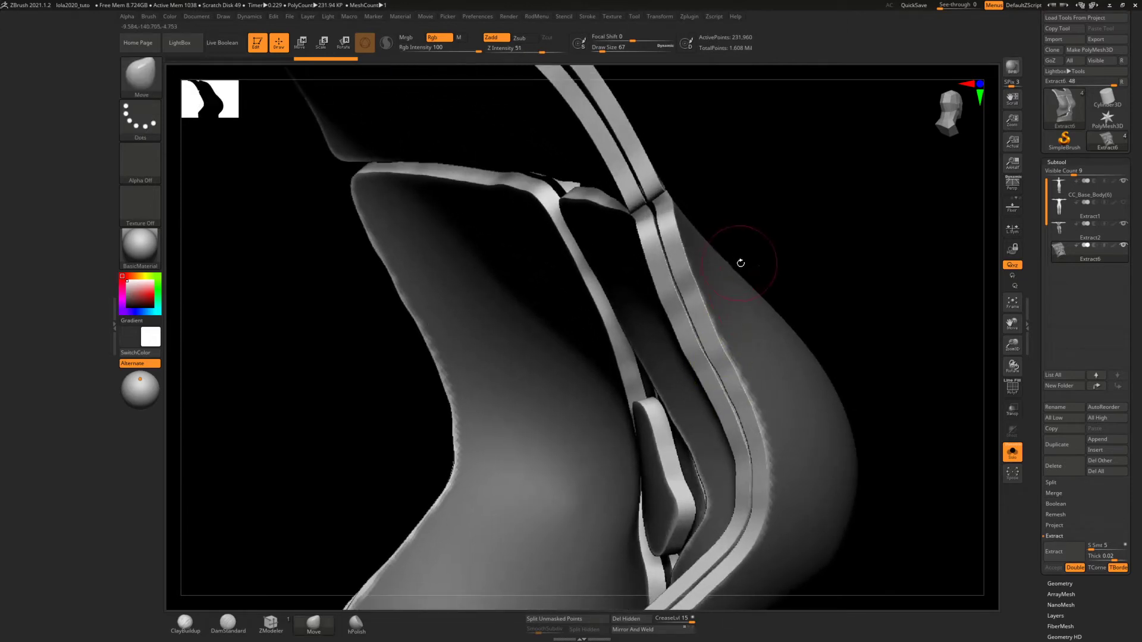
drag(740, 263, 752, 270)
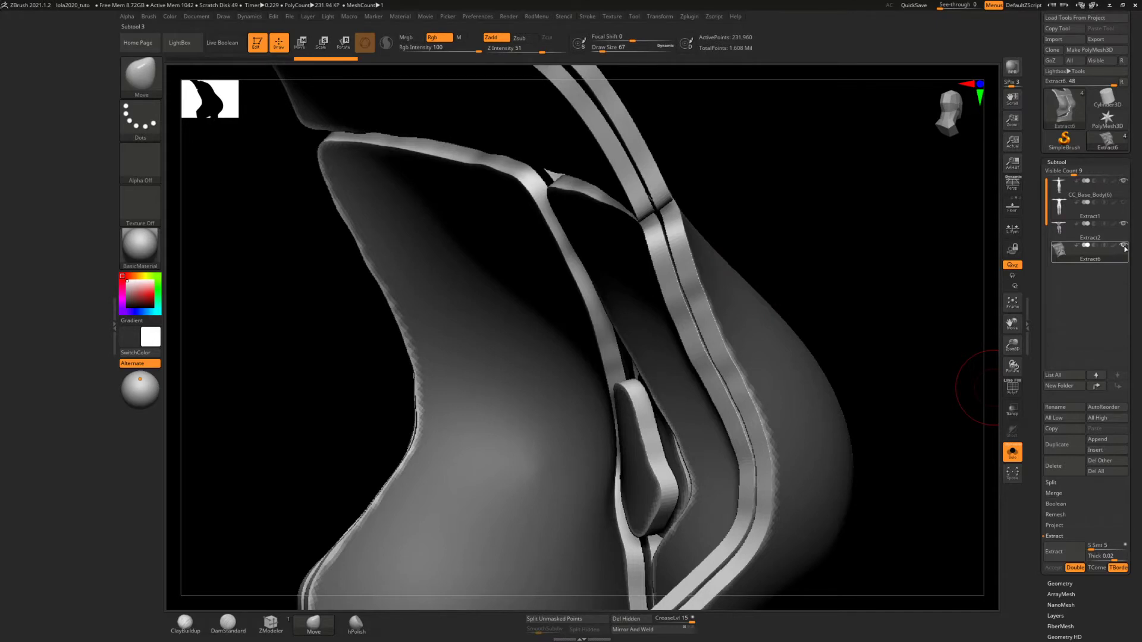
Select the masked bodysuit subtool and show its polygroup wireframe around the collar opening
click(1065, 227)
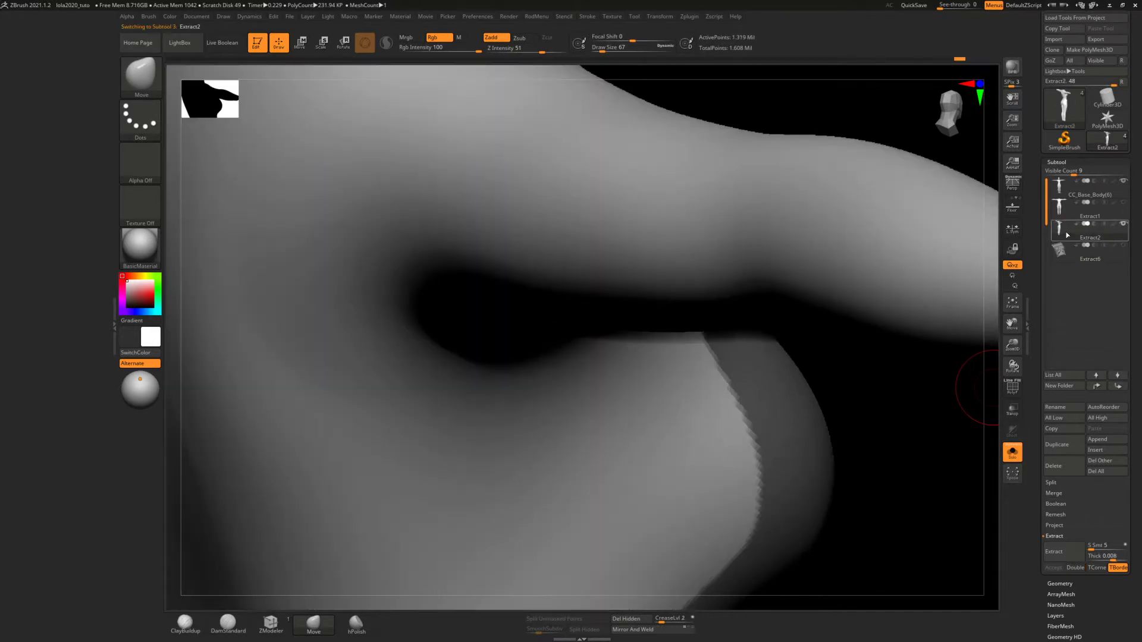
mouse_move(752, 324)
right_down()
mouse_move(773, 278)
mouse_move(762, 301)
mouse_move(728, 222)
mouse_move(720, 293)
mouse_move(745, 288)
right_up()
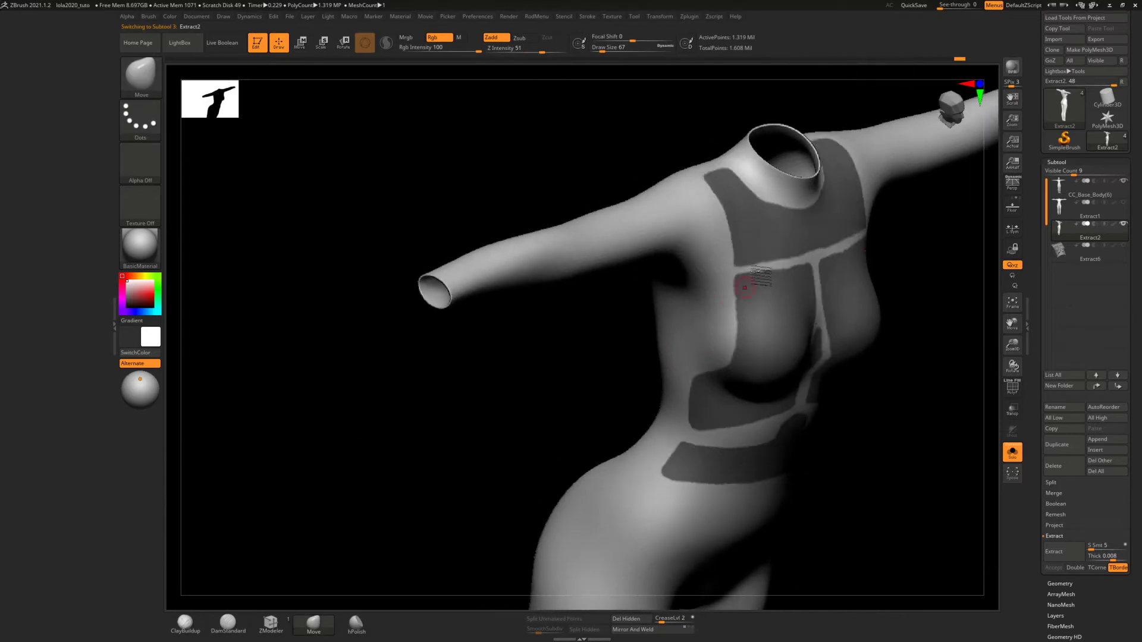
right_drag(785, 214, 743, 297)
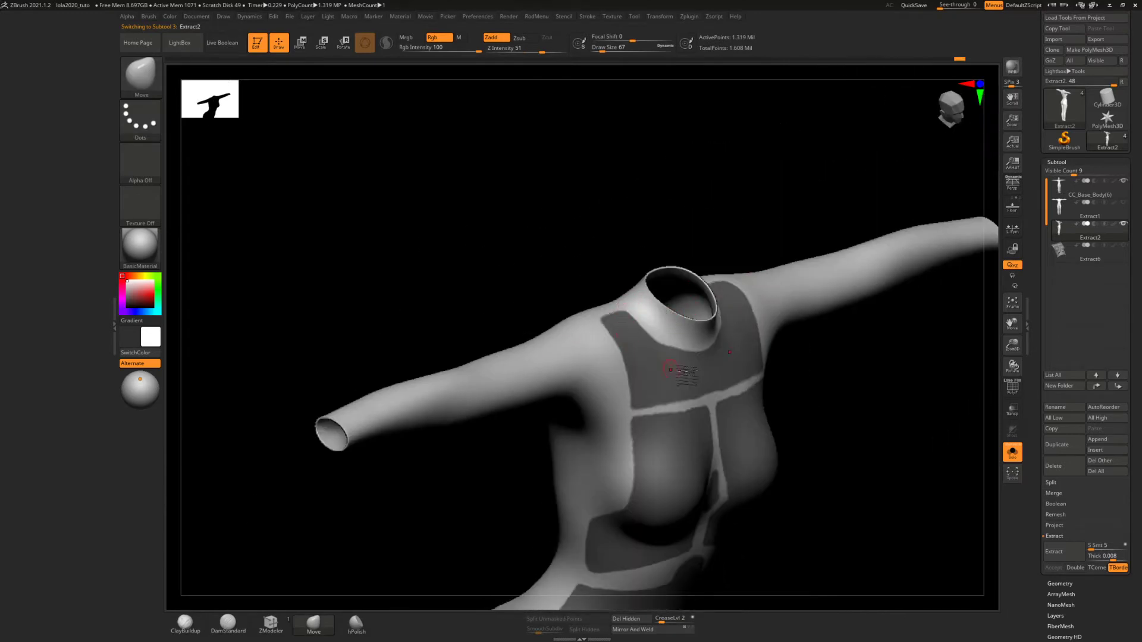
mouse_move(670, 369)
right_down()
mouse_move(729, 333)
mouse_move(719, 327)
mouse_move(712, 363)
mouse_move(723, 395)
mouse_move(690, 379)
mouse_move(696, 253)
mouse_move(762, 276)
mouse_move(752, 305)
right_up()
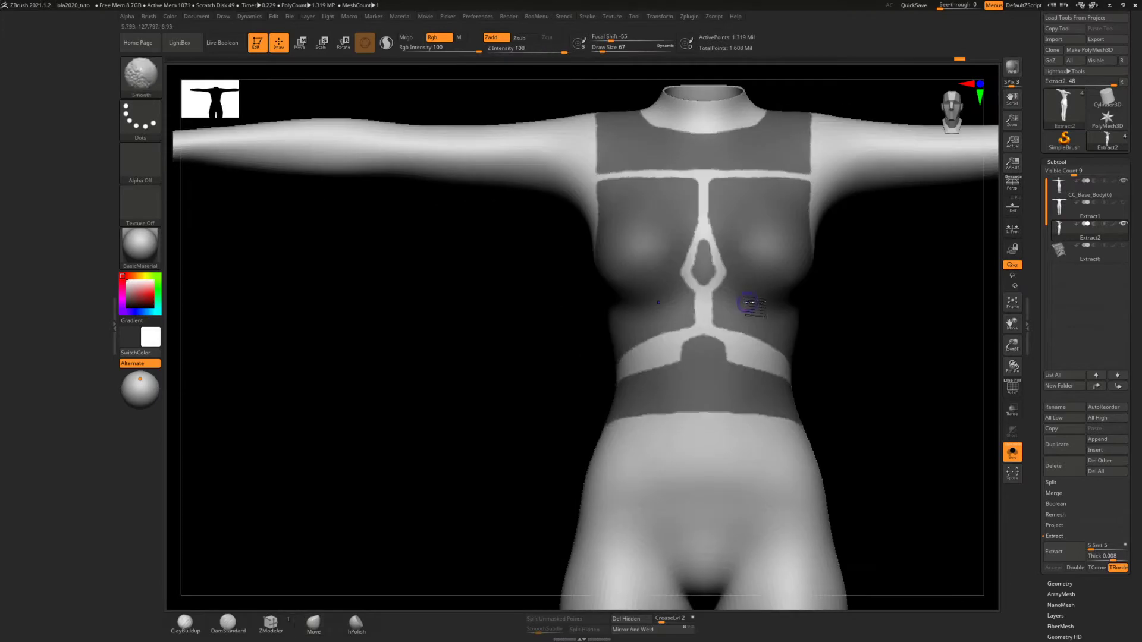
right_click(720, 360)
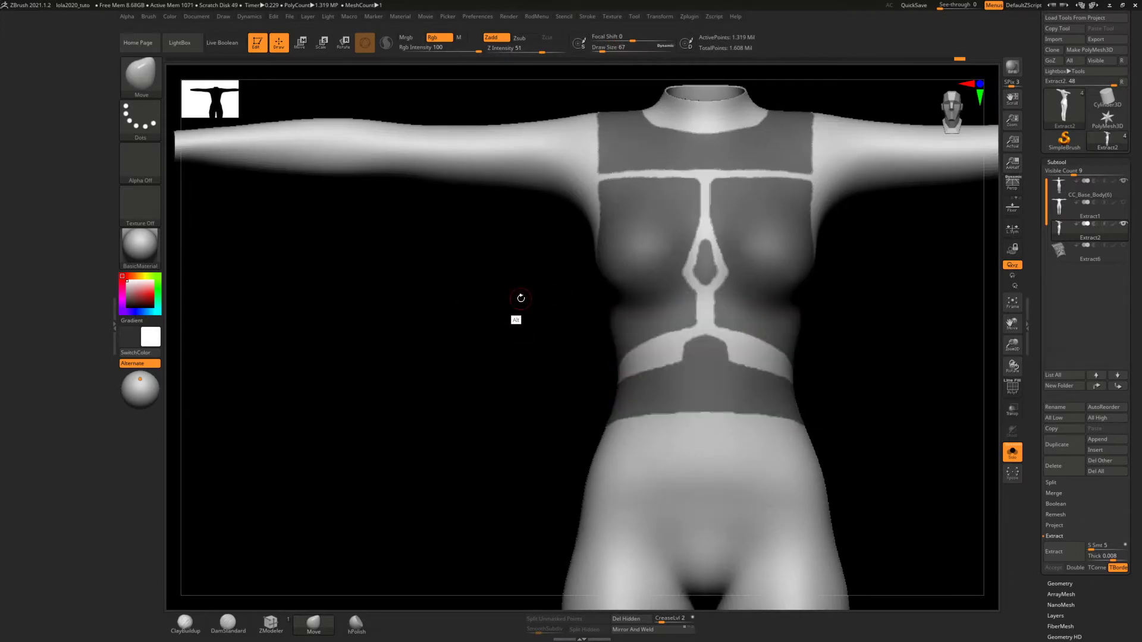
right_drag(521, 298, 500, 330)
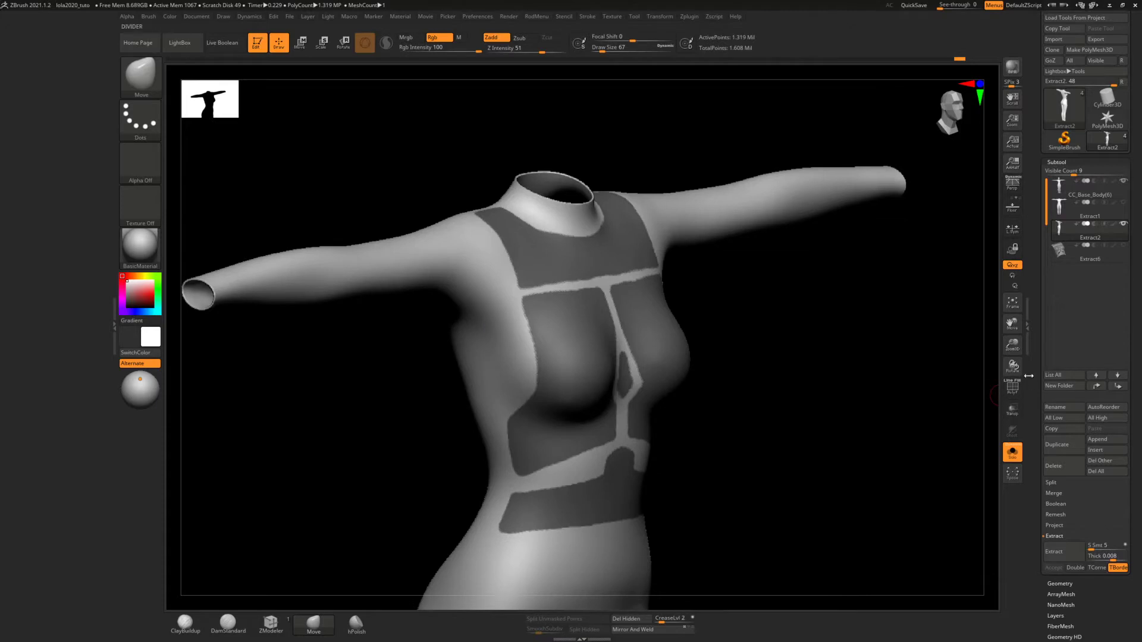
click(1012, 387)
mouse_move(737, 293)
ctrl+right_down()
mouse_move(637, 424)
mouse_move(586, 302)
ctrl+right_up()
mouse_move(586, 388)
alt+right_down()
mouse_move(611, 268)
mouse_move(607, 390)
alt+right_up()
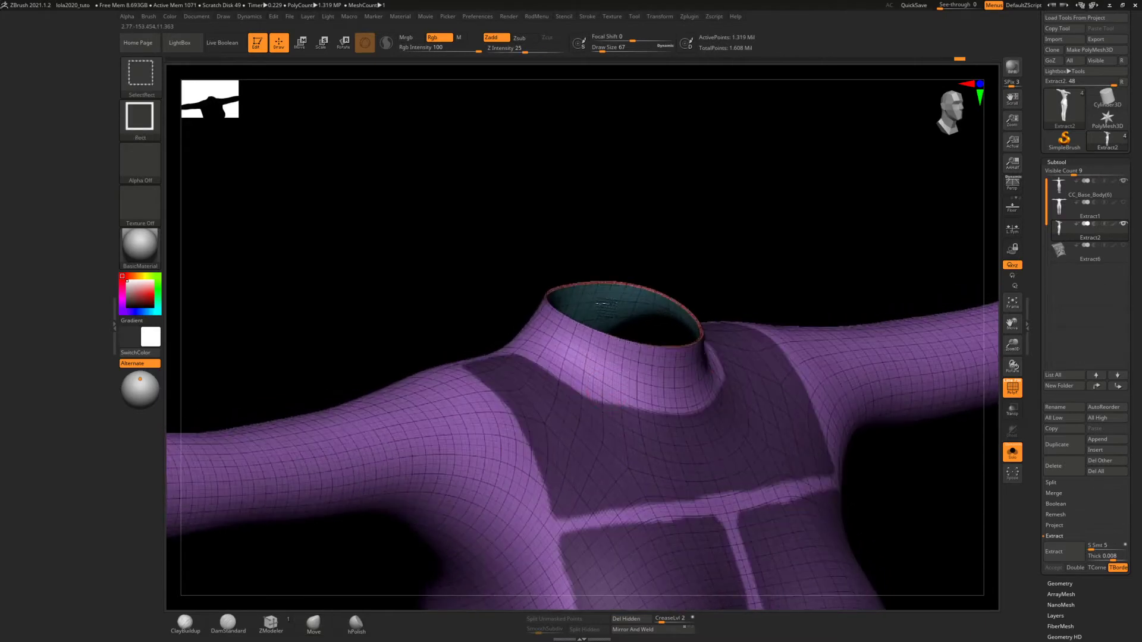
Hide the bodysuit's teal inner shell and red collar-edge polygroups, keeping only the purple outer shell visible
ctrl+shift+click(604, 306)
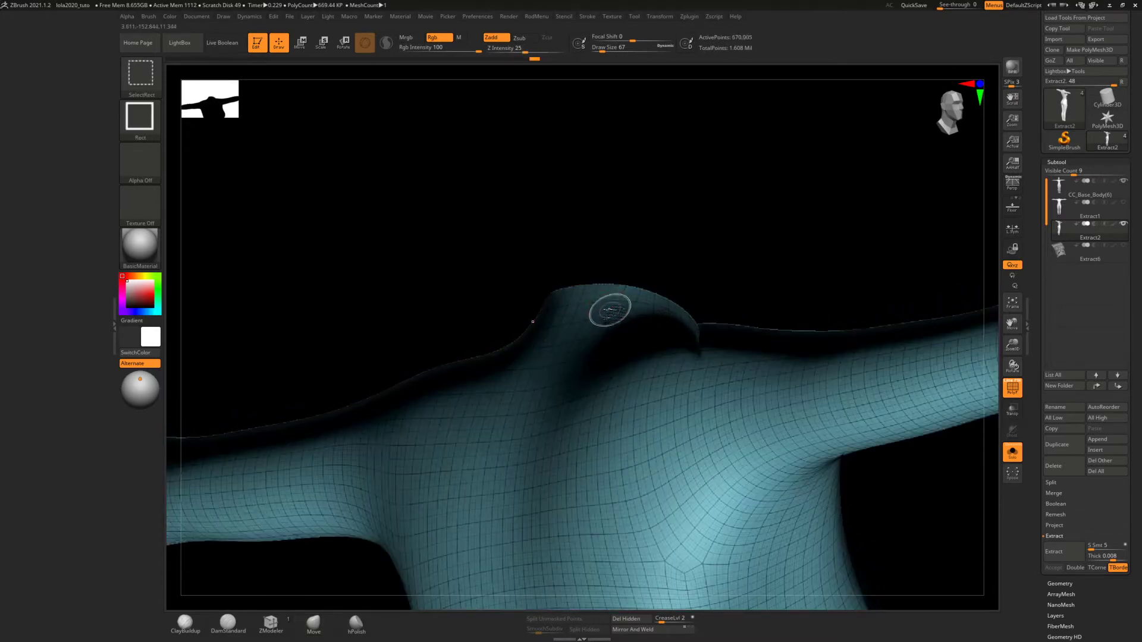
ctrl+shift+click(609, 308)
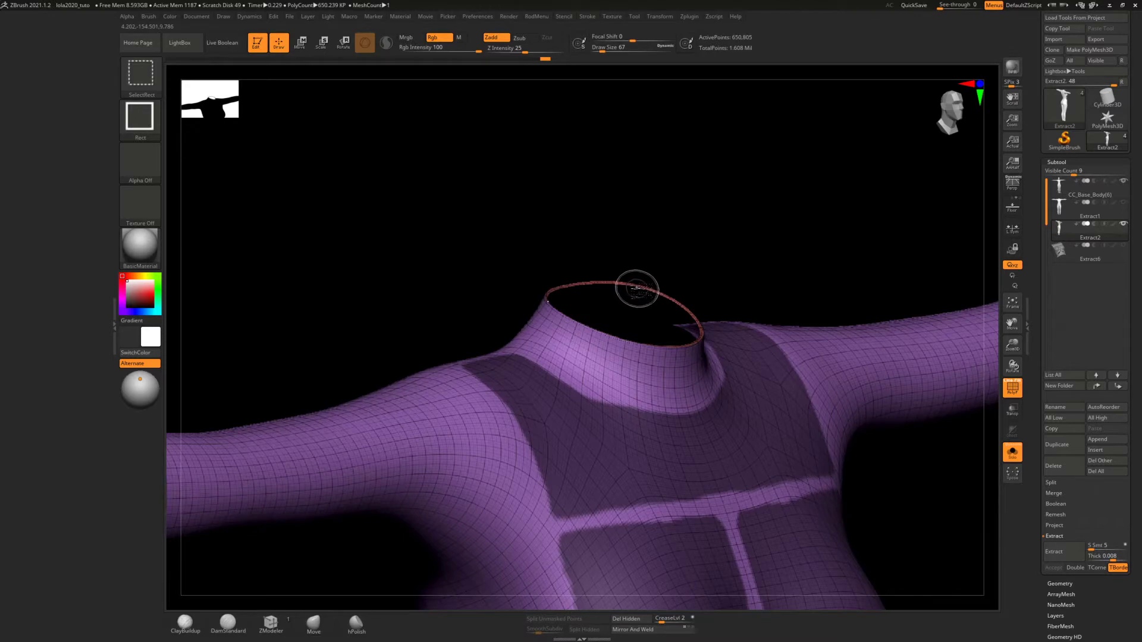
ctrl+alt+shift+click(636, 286)
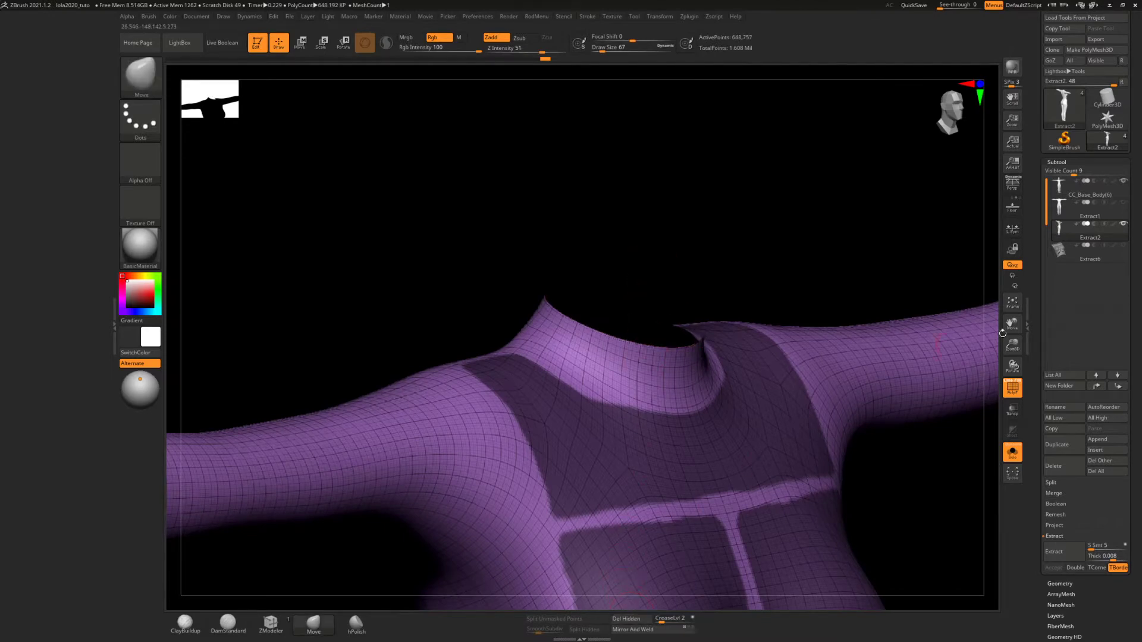
Set the bodysuit to subdivision level 1, delete the higher levels and delete its hidden inner geometry
click(1059, 583)
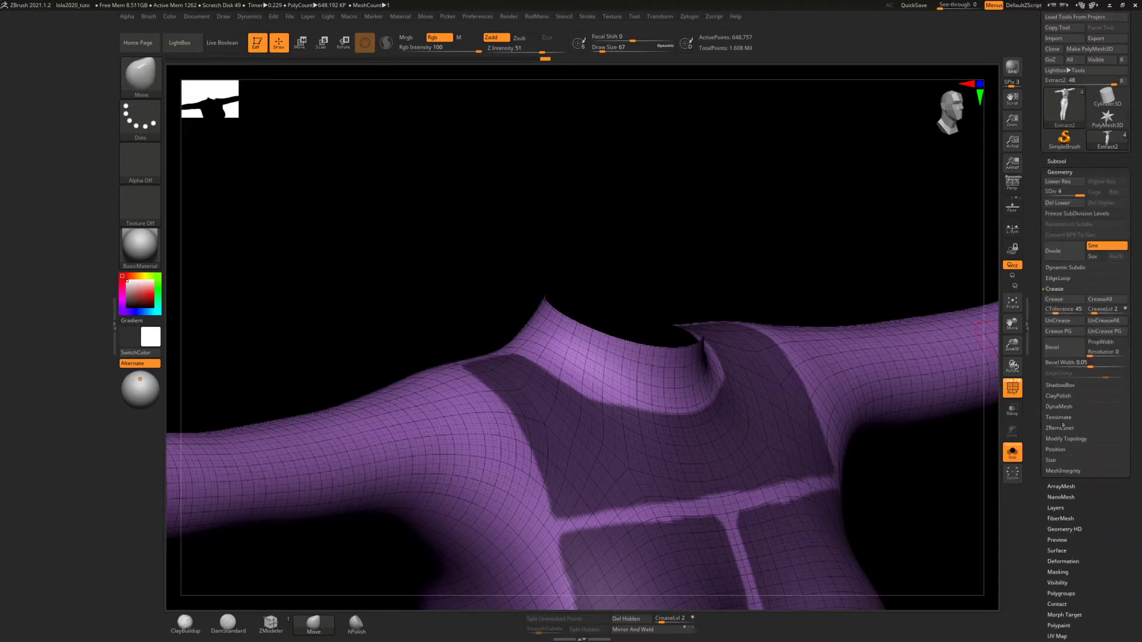
click(1067, 439)
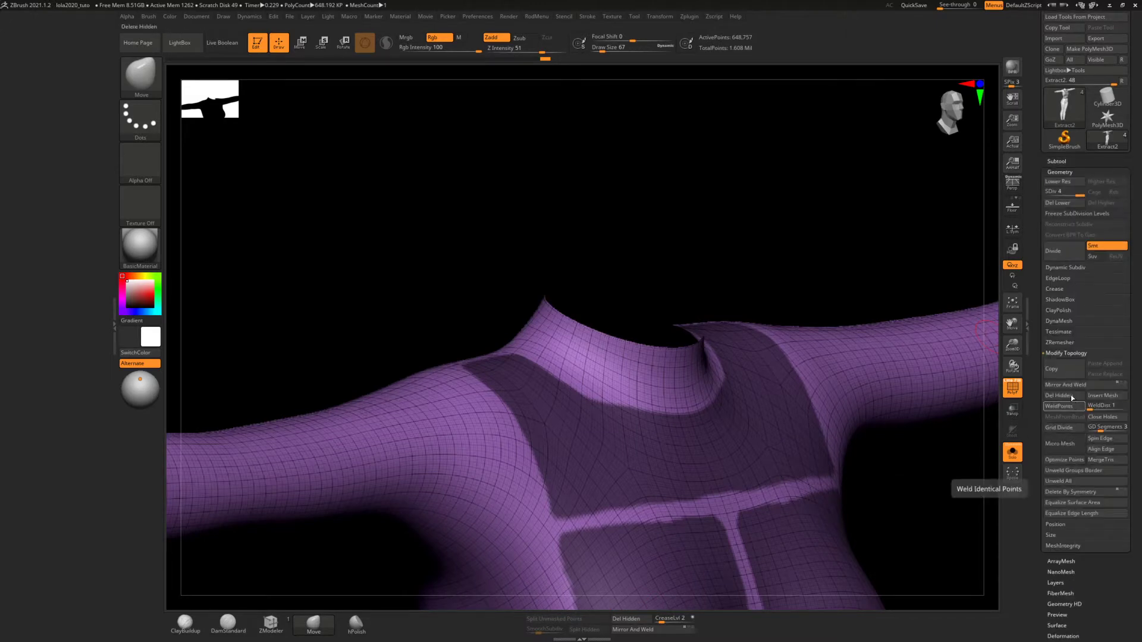
click(1062, 396)
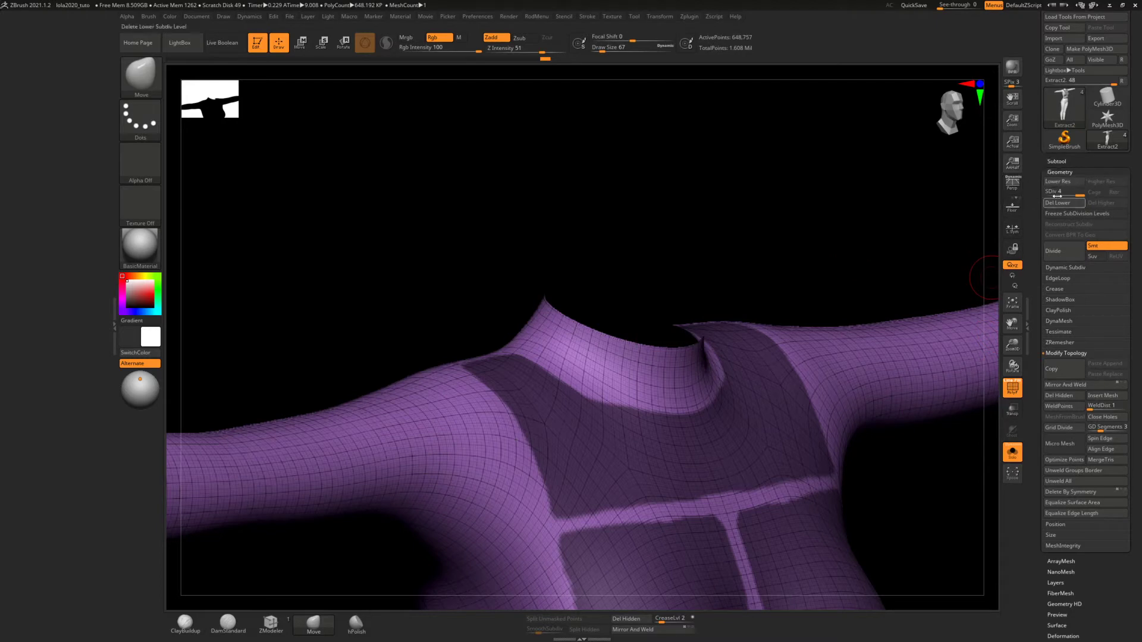
drag(1079, 194, 1044, 196)
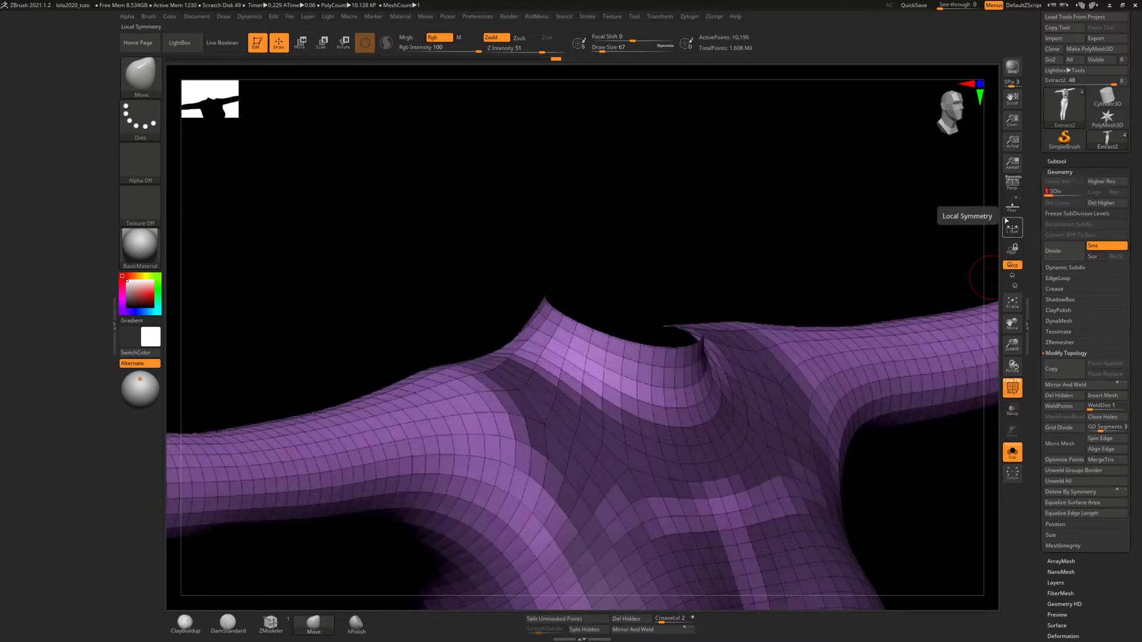
click(1105, 202)
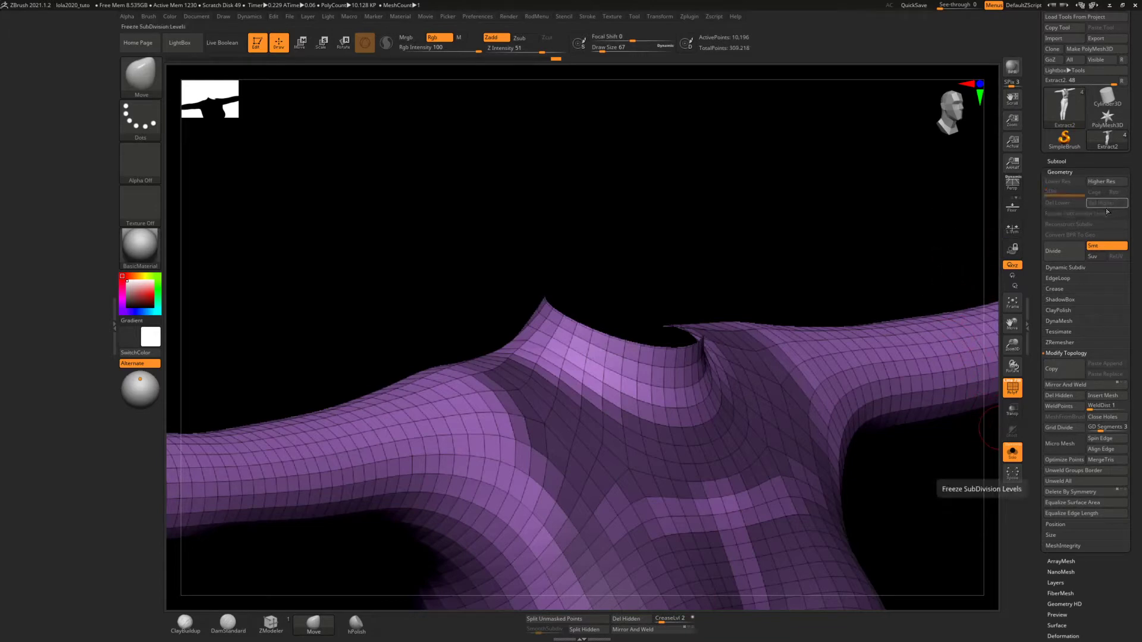
click(631, 620)
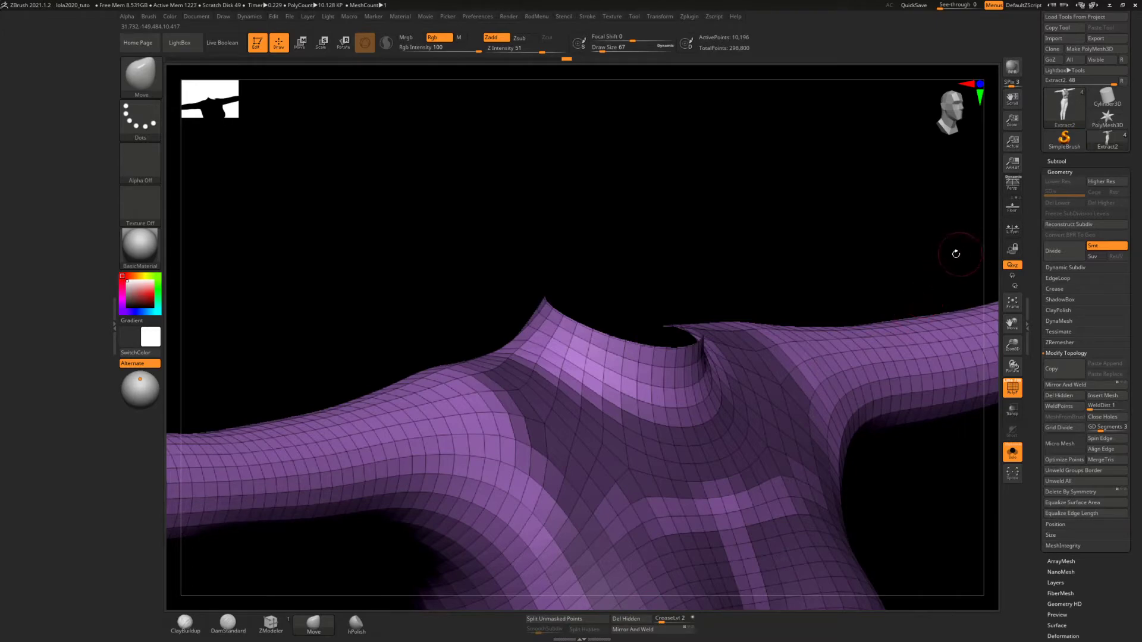
Divide the single-layer bodysuit mesh three times with the panel mask still active
key(ctrl+d)
key(ctrl+d)
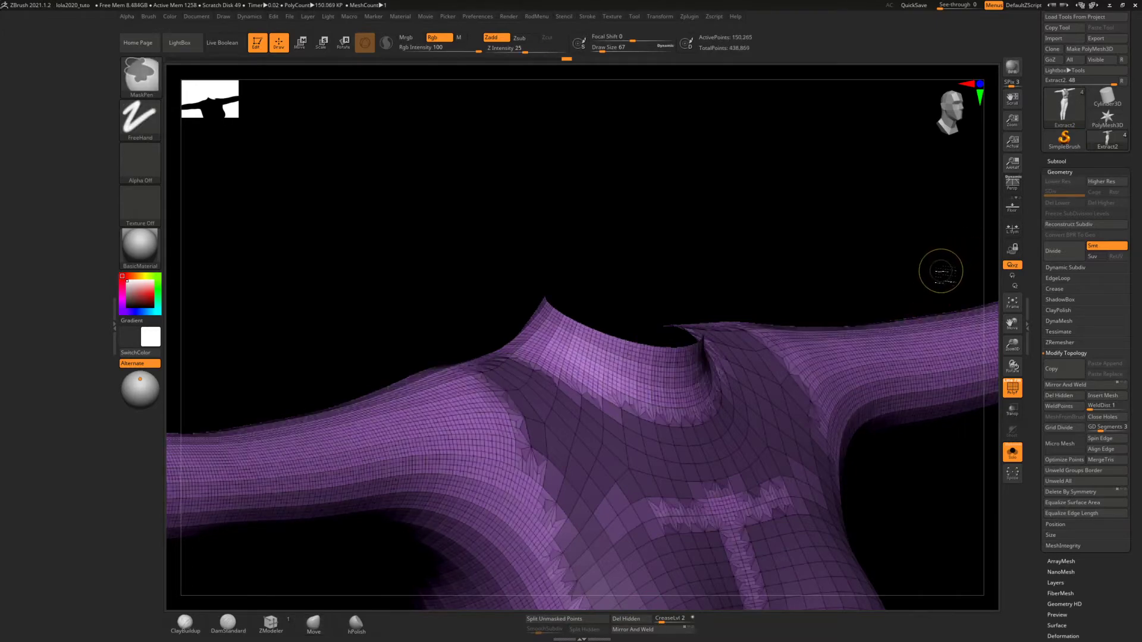
key(ctrl+d)
drag(836, 312, 703, 361)
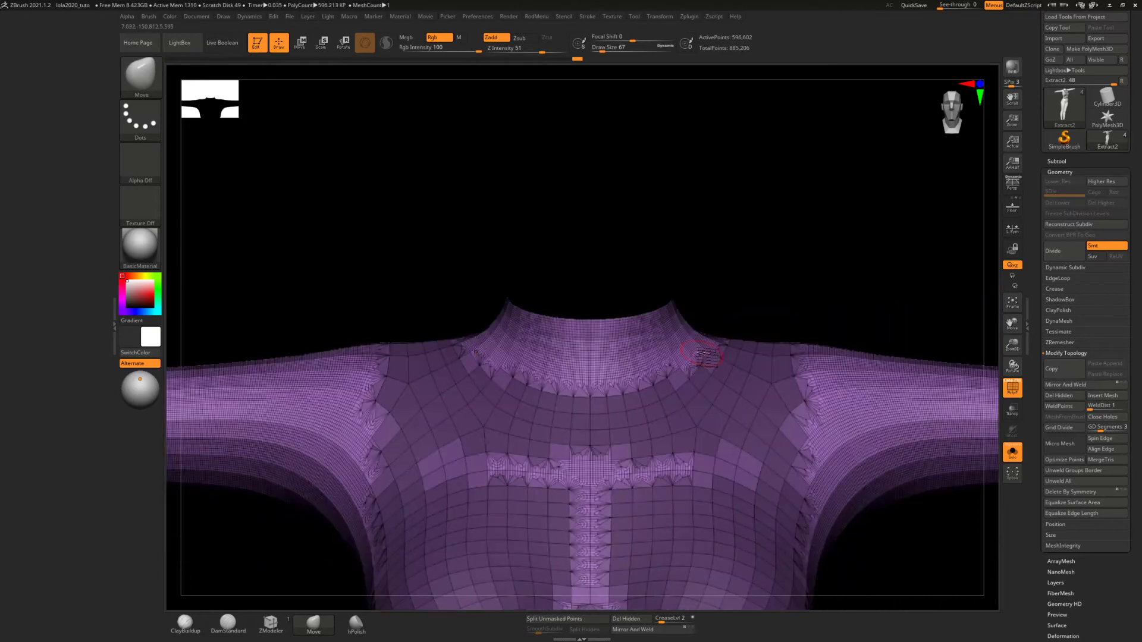
Clear the mask and assign the whole bodysuit to one new polygroup, cycling its colour to blue
key(ctrl+w)
key(ctrl+w)
key(ctrl+w)
key(ctrl+w)
key(ctrl+w)
key(ctrl+w)
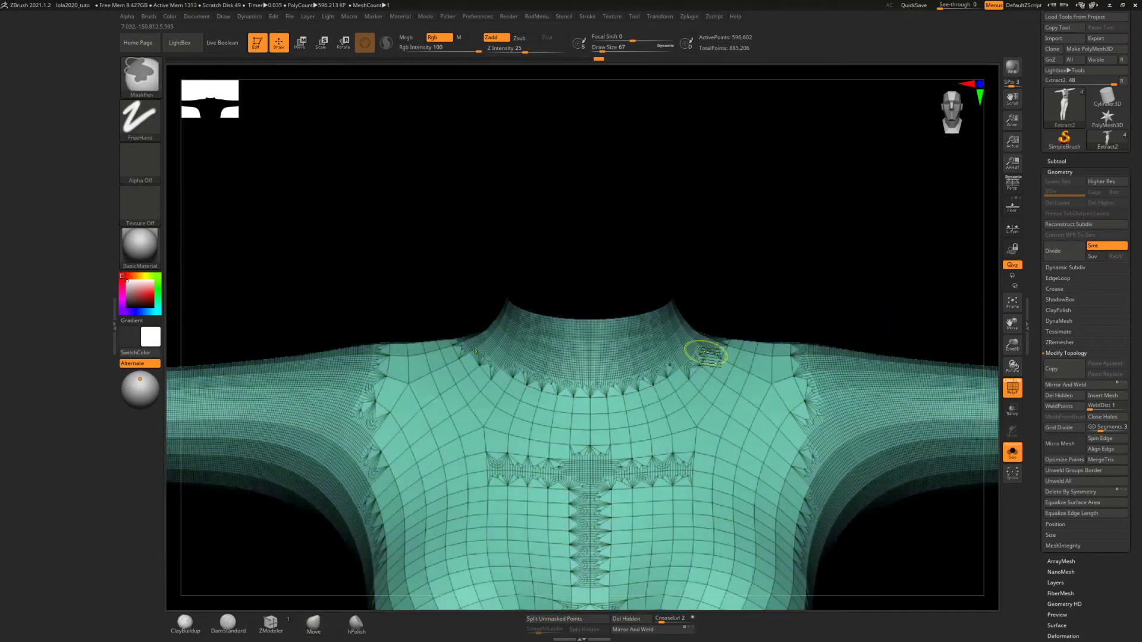
key(ctrl+w)
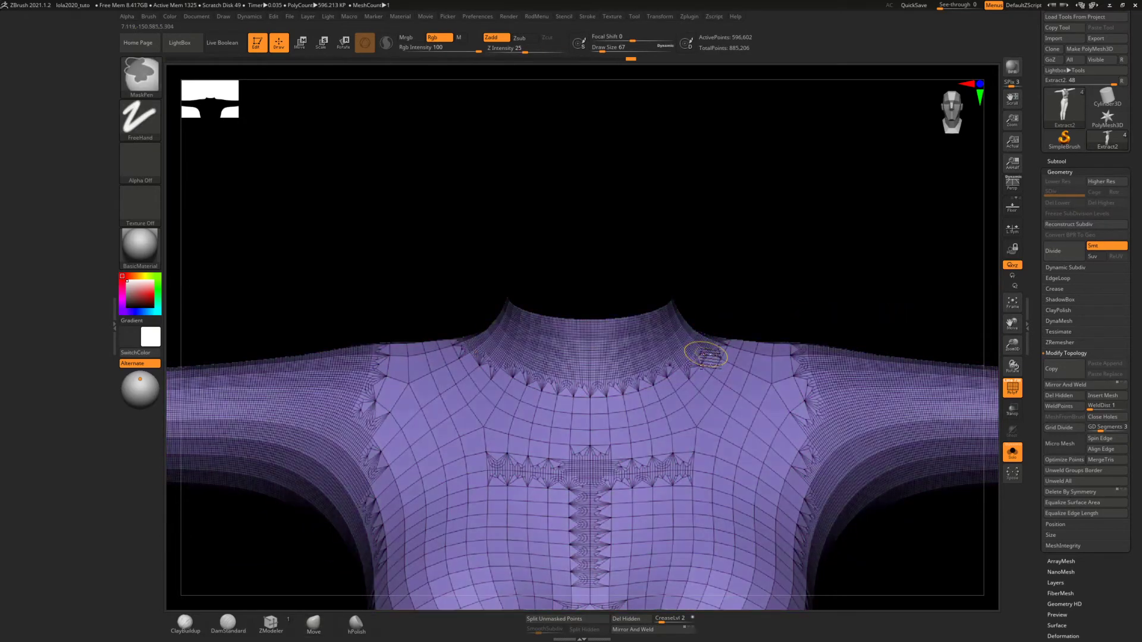
key(ctrl+w)
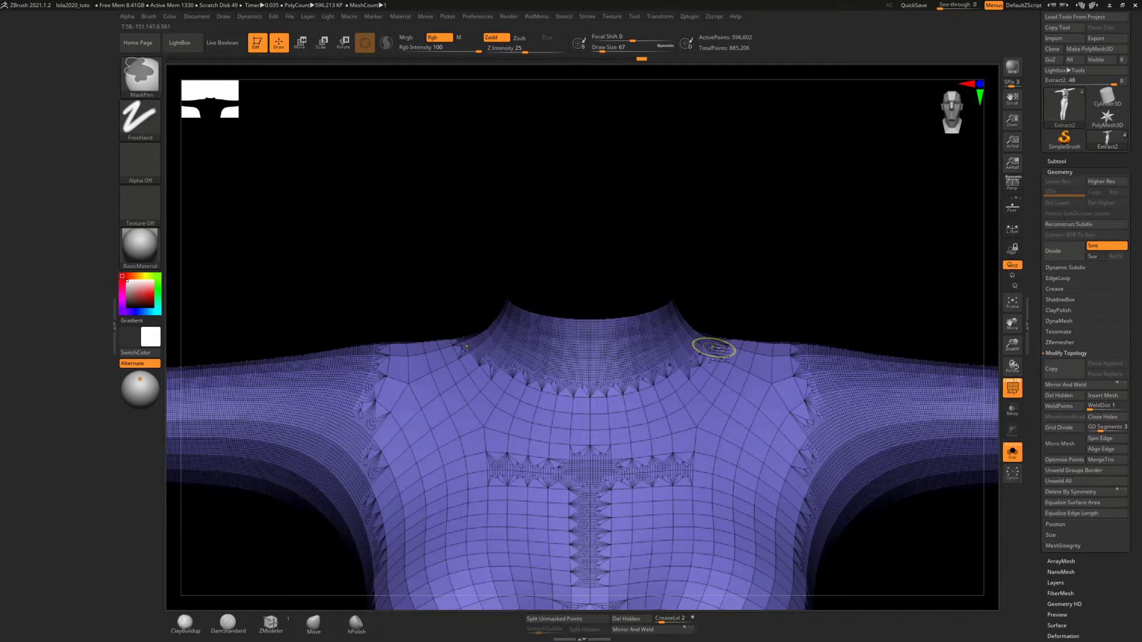
key(ctrl+w)
drag(813, 252, 808, 221)
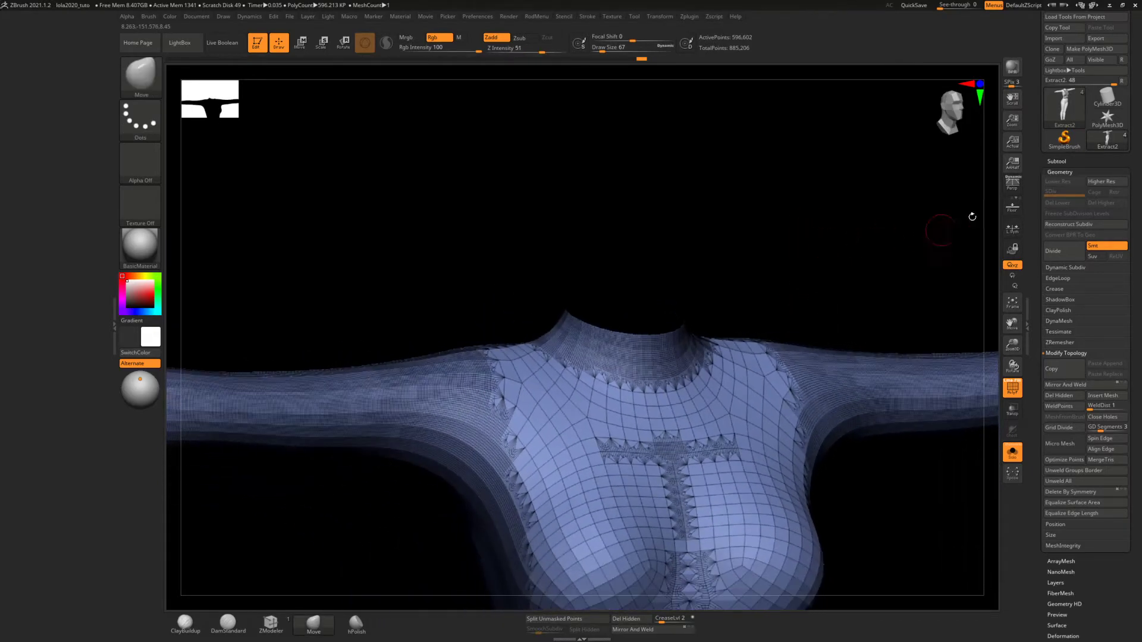
Select the extracted panel subtool and isolate its yellow-edged inner layer, hiding the outer layer
click(1064, 171)
click(1061, 161)
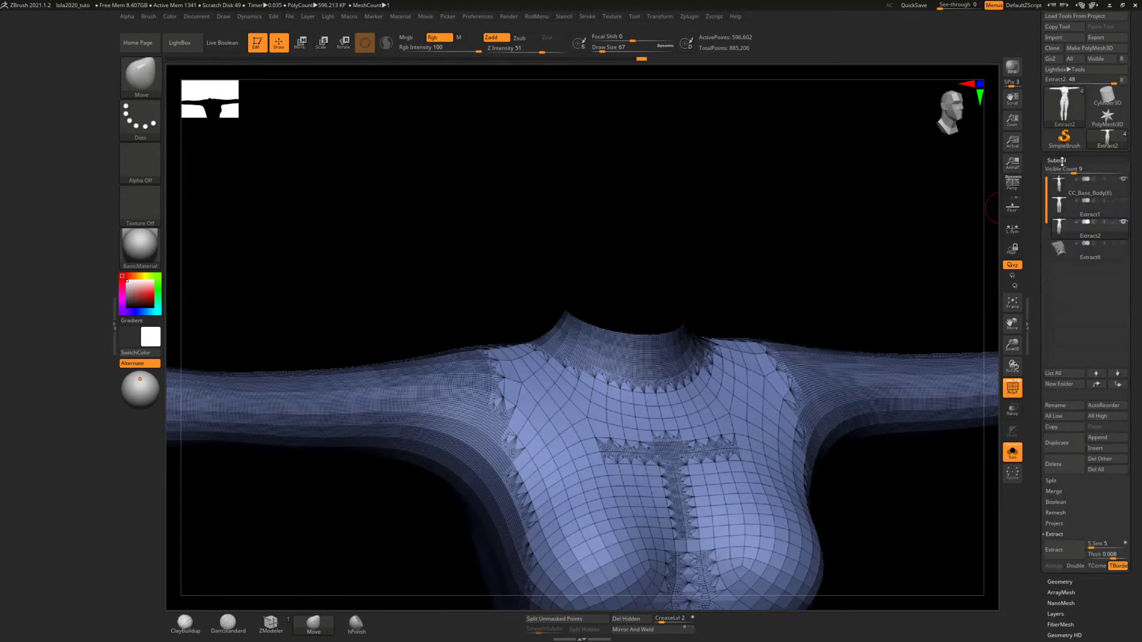
click(1062, 250)
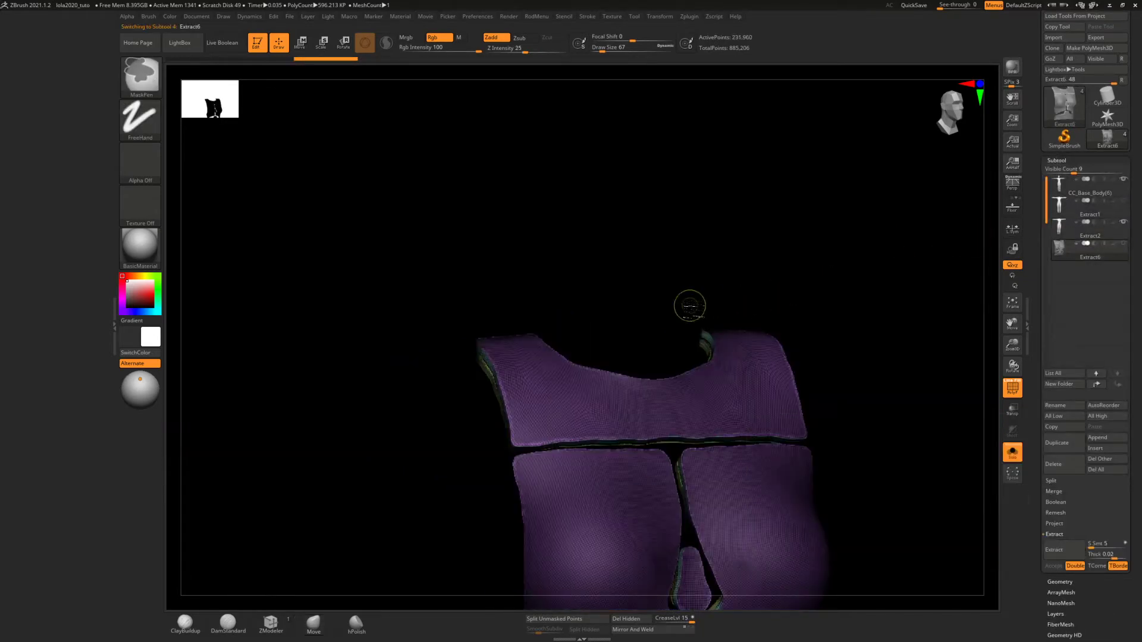
mouse_move(689, 304)
ctrl+right_down()
mouse_move(704, 250)
mouse_move(693, 321)
mouse_move(614, 219)
mouse_move(653, 250)
mouse_move(666, 245)
mouse_move(673, 268)
ctrl+right_up()
ctrl+drag(858, 274, 868, 283)
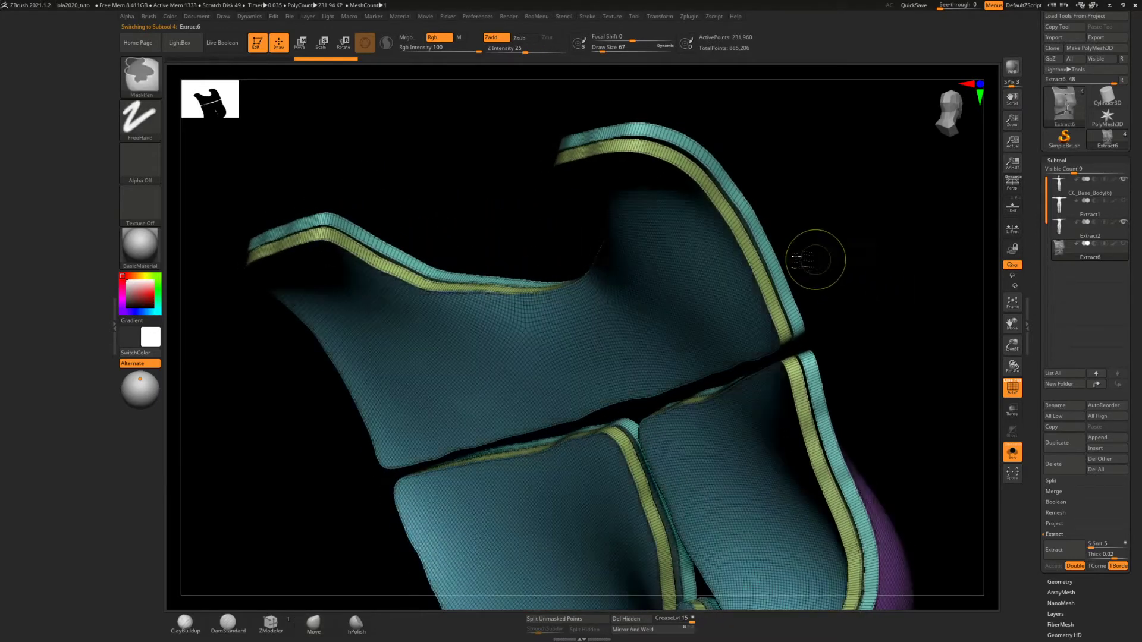
key(ctrl+shift)
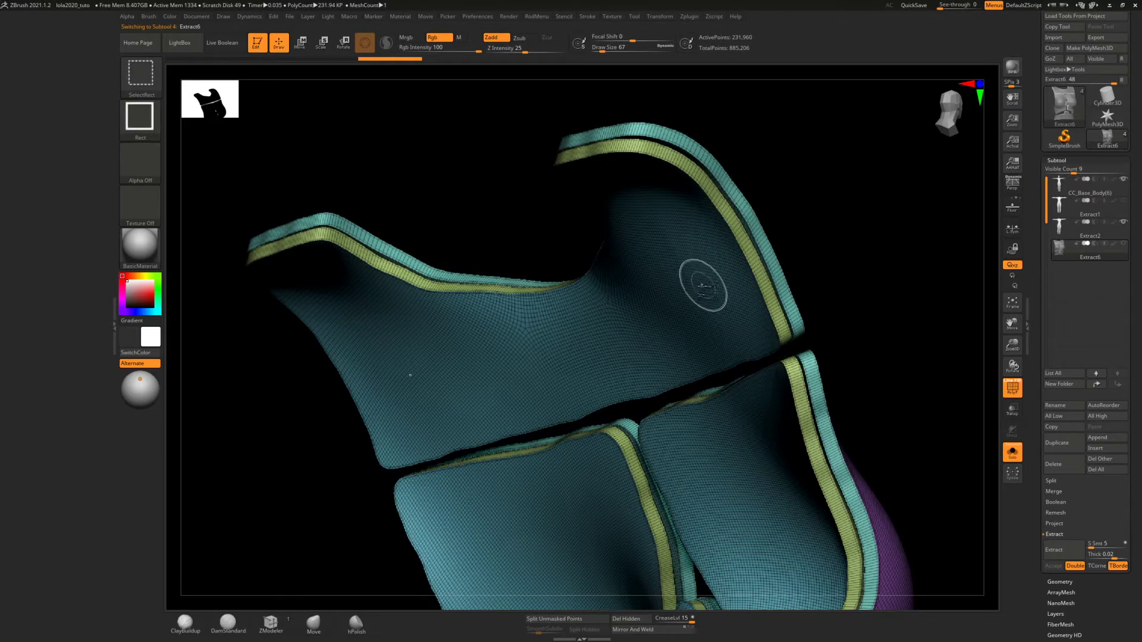
ctrl+shift+click(759, 283)
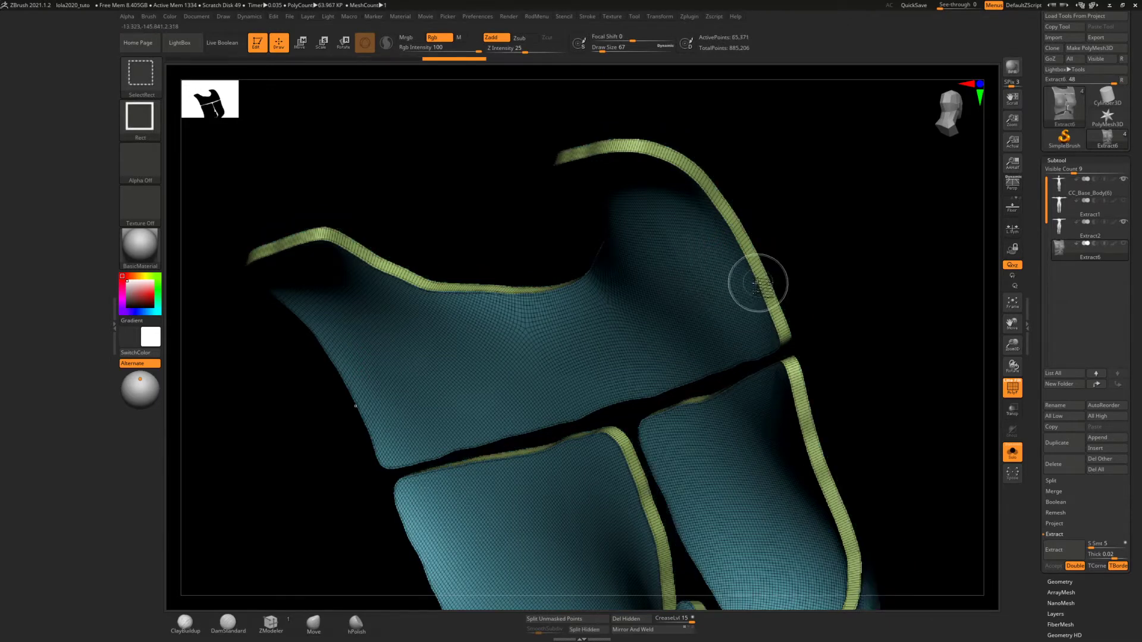
Hide the extracted panels' blue, yellow-edged inner layer while keeping the purple and teal shell, and delete the hidden geometry
ctrl+shift+click(759, 283)
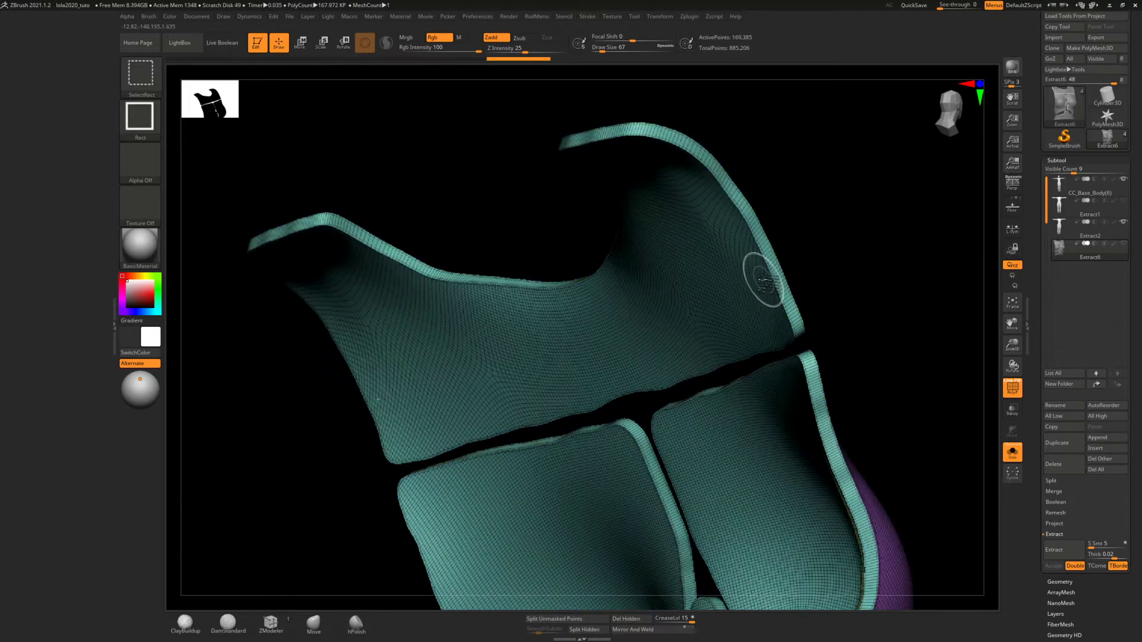
mouse_move(748, 272)
right_down()
mouse_move(706, 295)
mouse_move(747, 263)
mouse_move(703, 290)
mouse_move(725, 297)
mouse_move(761, 271)
mouse_move(755, 258)
mouse_move(734, 258)
mouse_move(708, 296)
mouse_move(718, 287)
right_up()
mouse_move(647, 197)
ctrl+right_down()
mouse_move(673, 330)
mouse_move(671, 435)
ctrl+right_up()
ctrl+shift+click(712, 319)
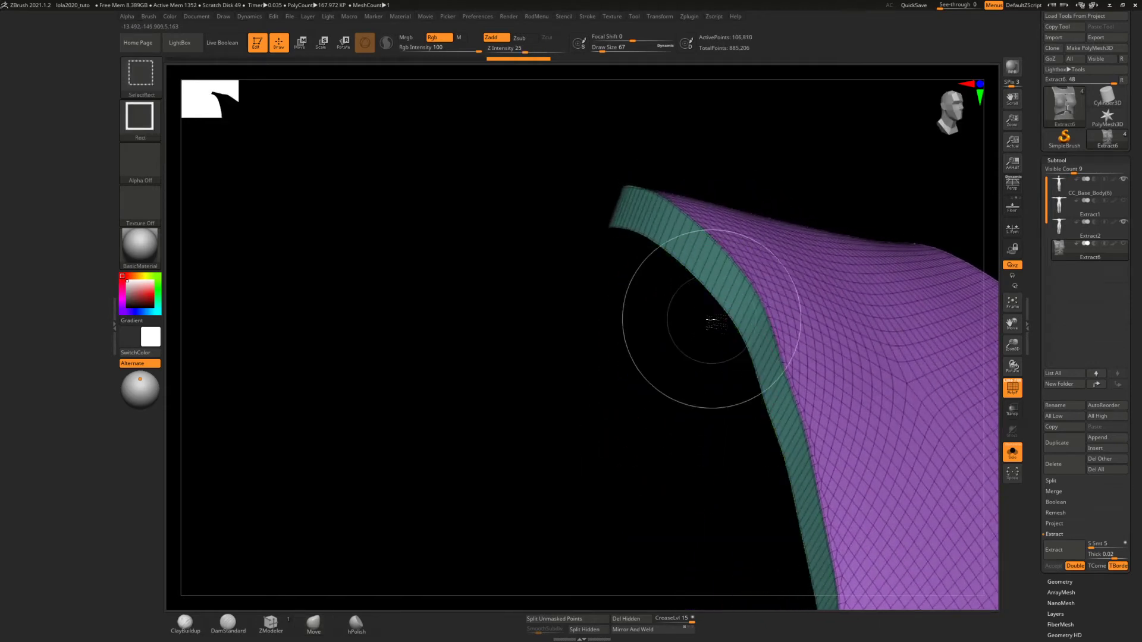
mouse_move(696, 323)
right_down()
mouse_move(683, 312)
mouse_move(691, 334)
mouse_move(539, 253)
right_up()
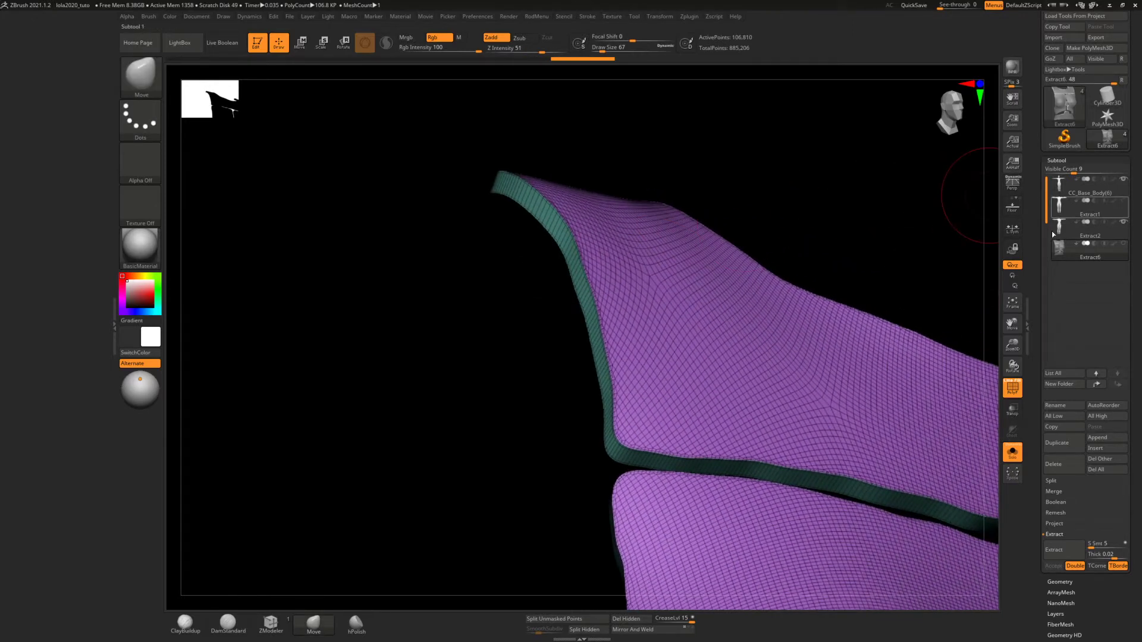
click(1060, 582)
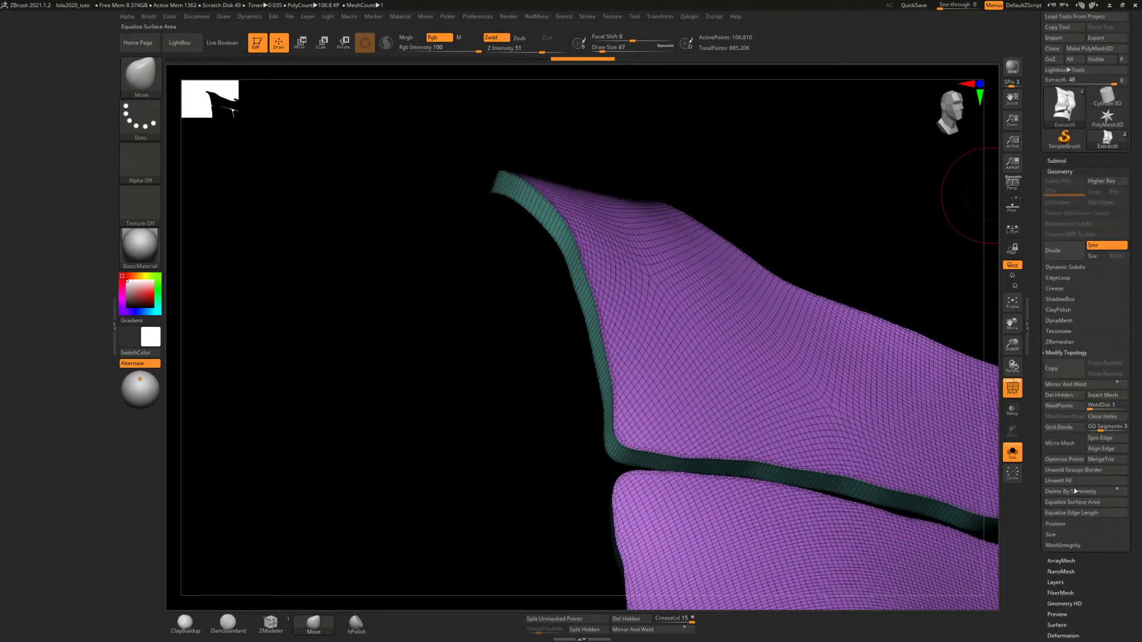
click(1063, 399)
Leave Solo mode and show the Extract1 bodysuit instead of Extract2 beneath the extracted panels
mouse_move(786, 312)
right_down()
mouse_move(773, 344)
mouse_move(561, 273)
mouse_move(586, 218)
mouse_move(630, 298)
mouse_move(661, 301)
right_up()
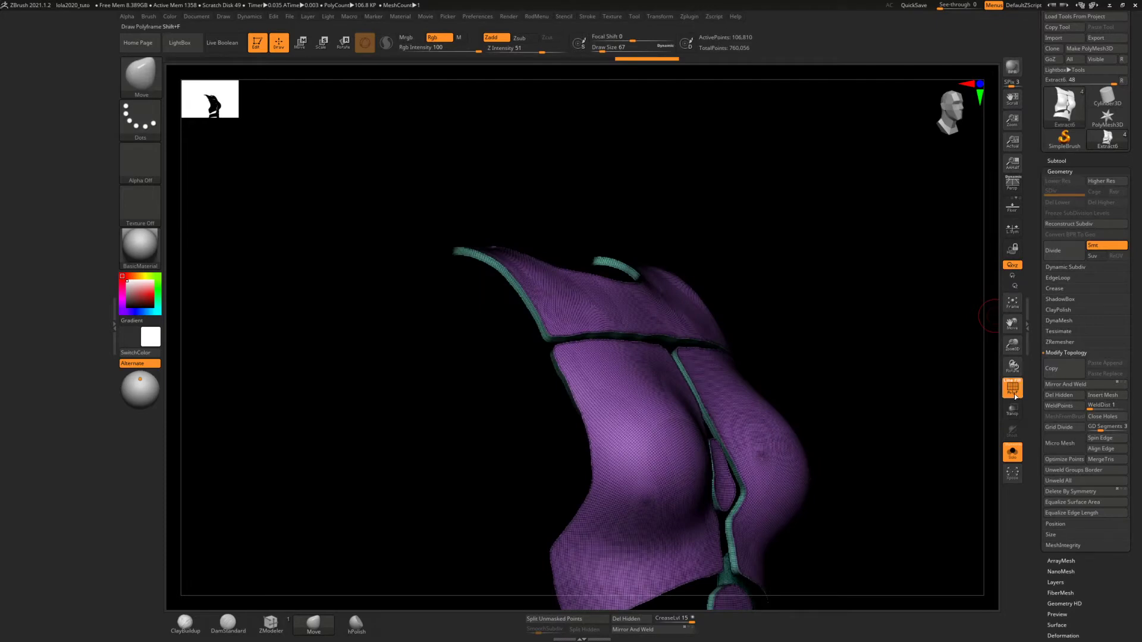
click(1013, 457)
right_drag(846, 331, 864, 300)
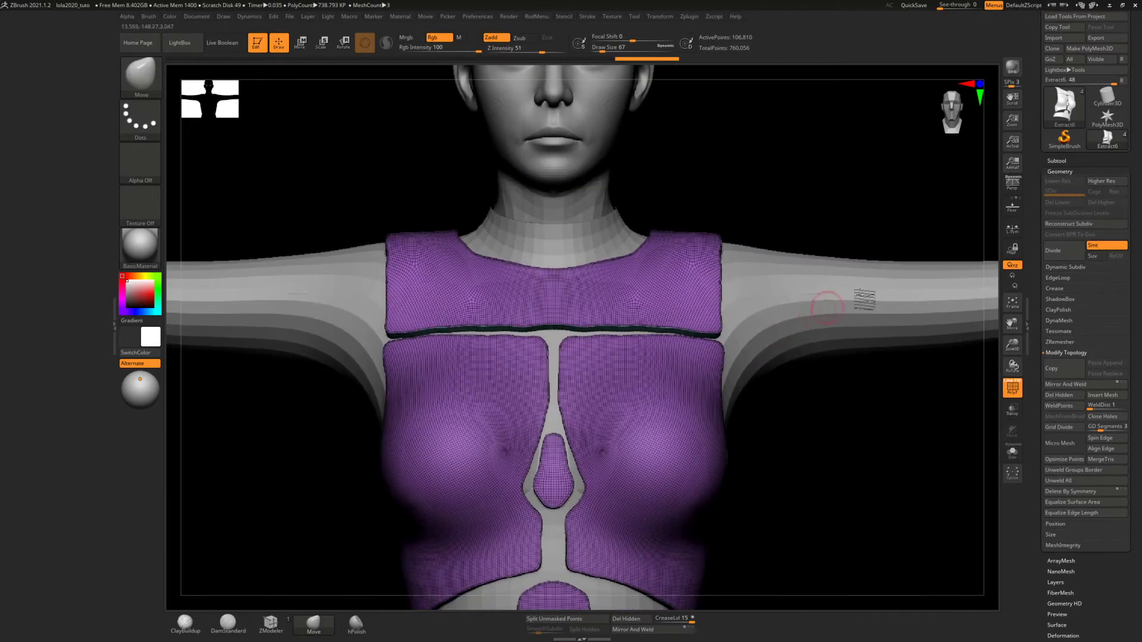
click(1064, 168)
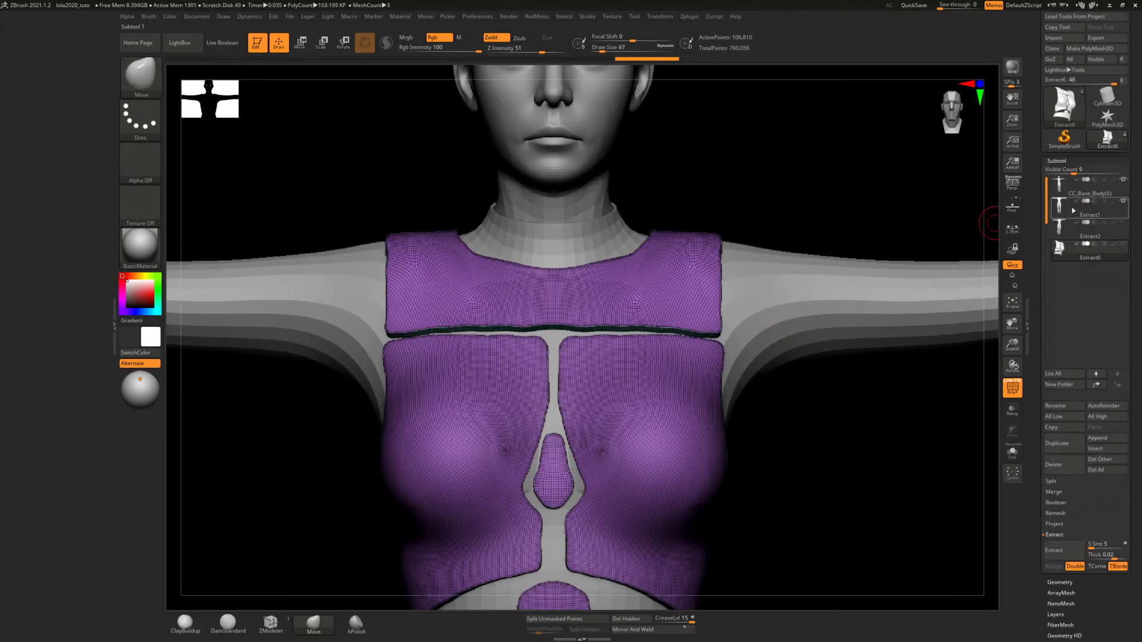
mouse_move(1069, 212)
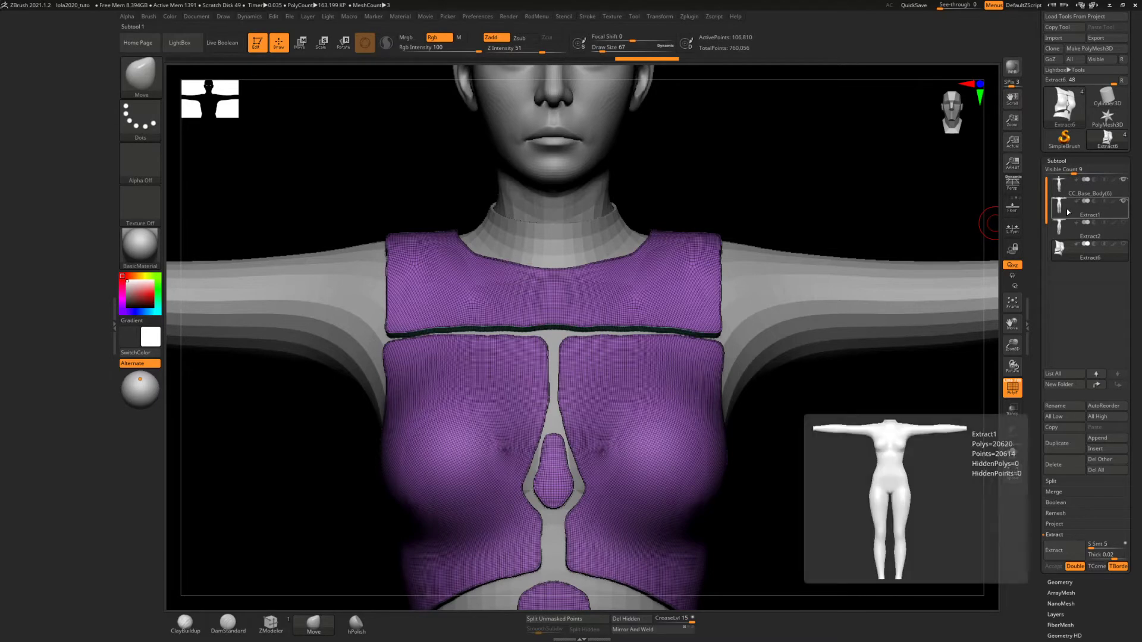
click(1086, 250)
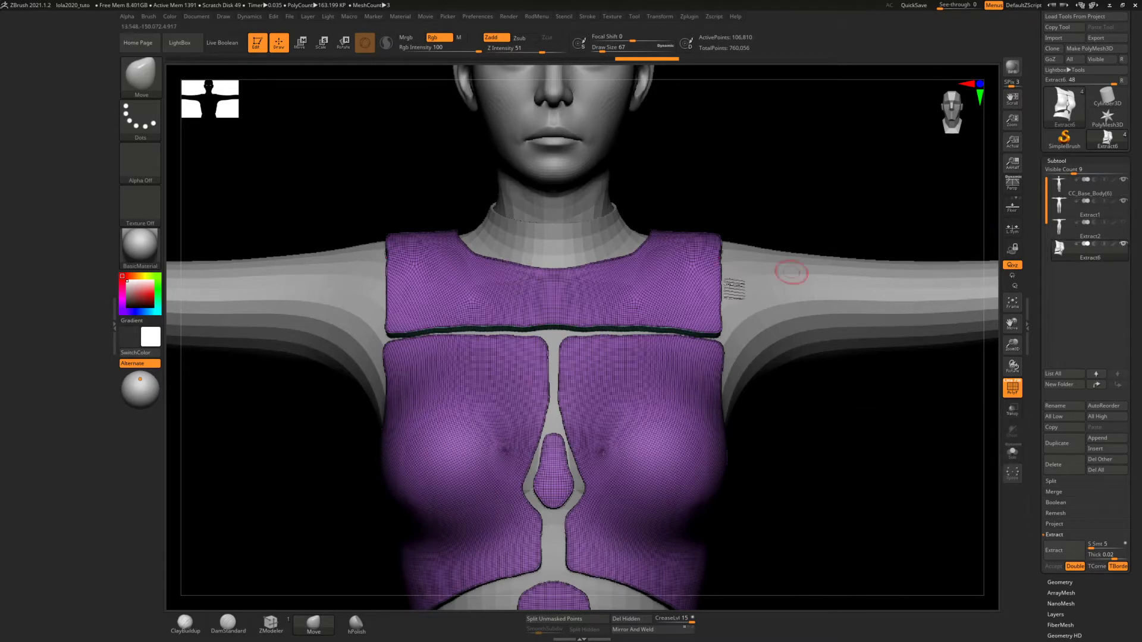
Isolate the panels' single teal inner layer in Solo mode and delete the hidden purple outer layer and border strips
mouse_move(636, 297)
ctrl+right_down()
mouse_move(627, 319)
mouse_move(627, 304)
mouse_move(666, 301)
mouse_move(639, 308)
ctrl+right_up()
ctrl+right_drag(630, 352, 629, 272)
mouse_move(571, 300)
right_down()
mouse_move(629, 318)
mouse_move(620, 393)
mouse_move(604, 316)
mouse_move(621, 326)
mouse_move(615, 374)
right_up()
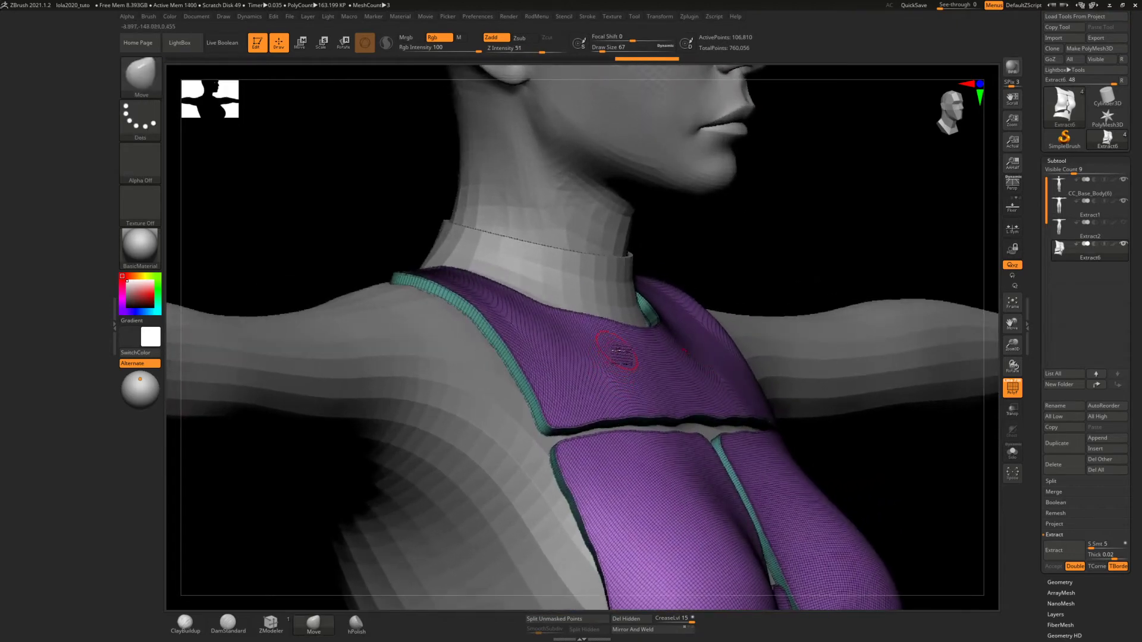
ctrl+right_drag(599, 338, 599, 373)
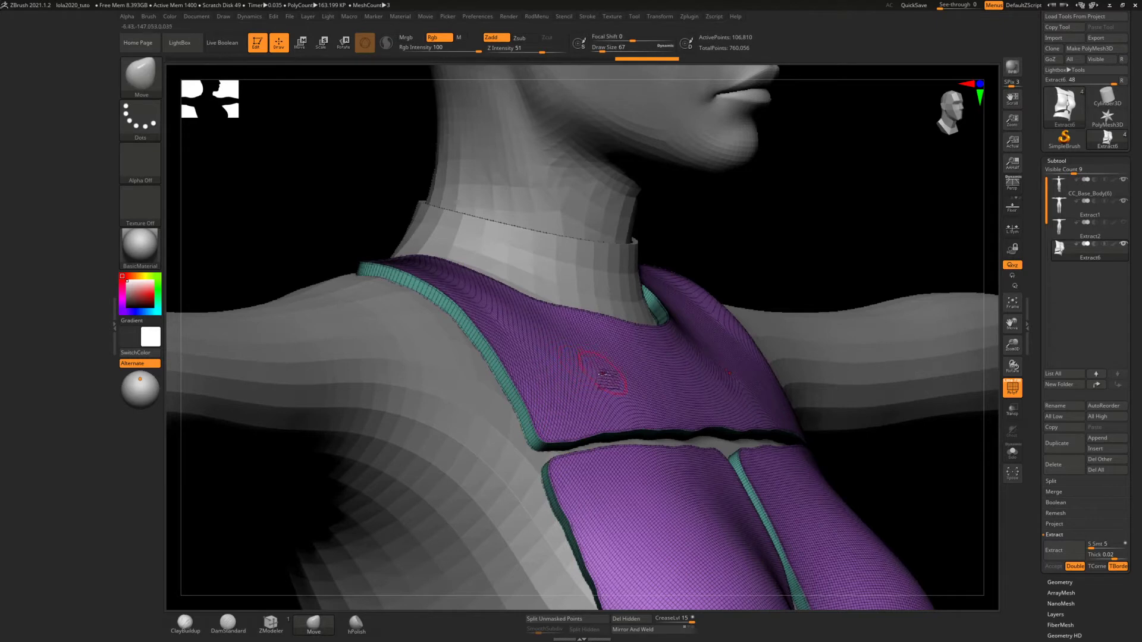
ctrl+shift+click(602, 373)
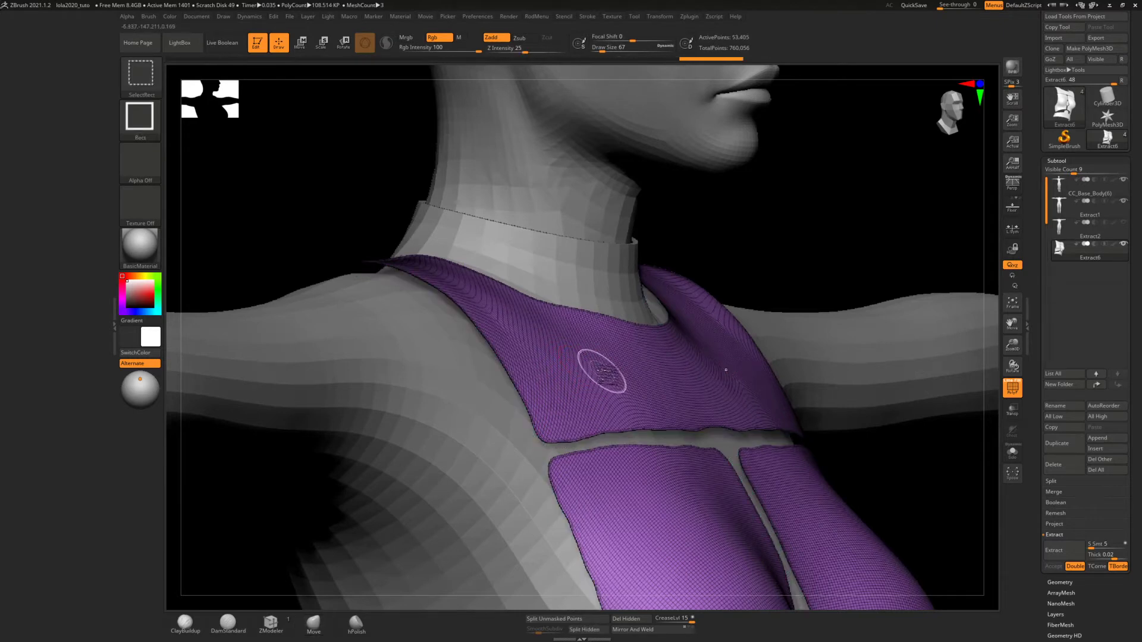
ctrl+shift+click(604, 375)
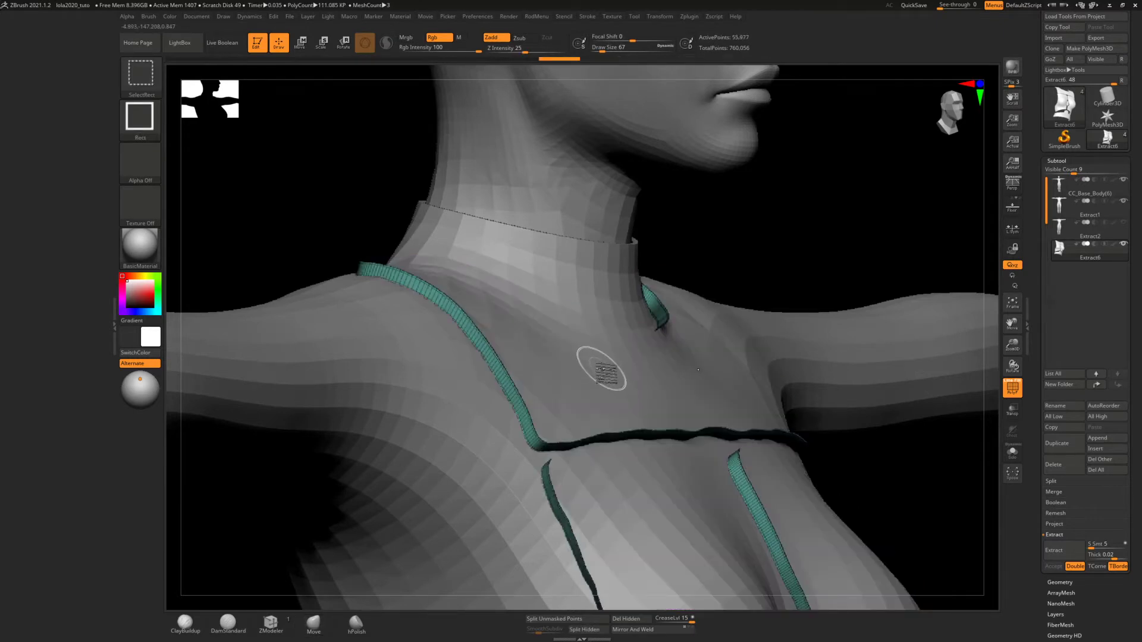
ctrl+shift+click(506, 376)
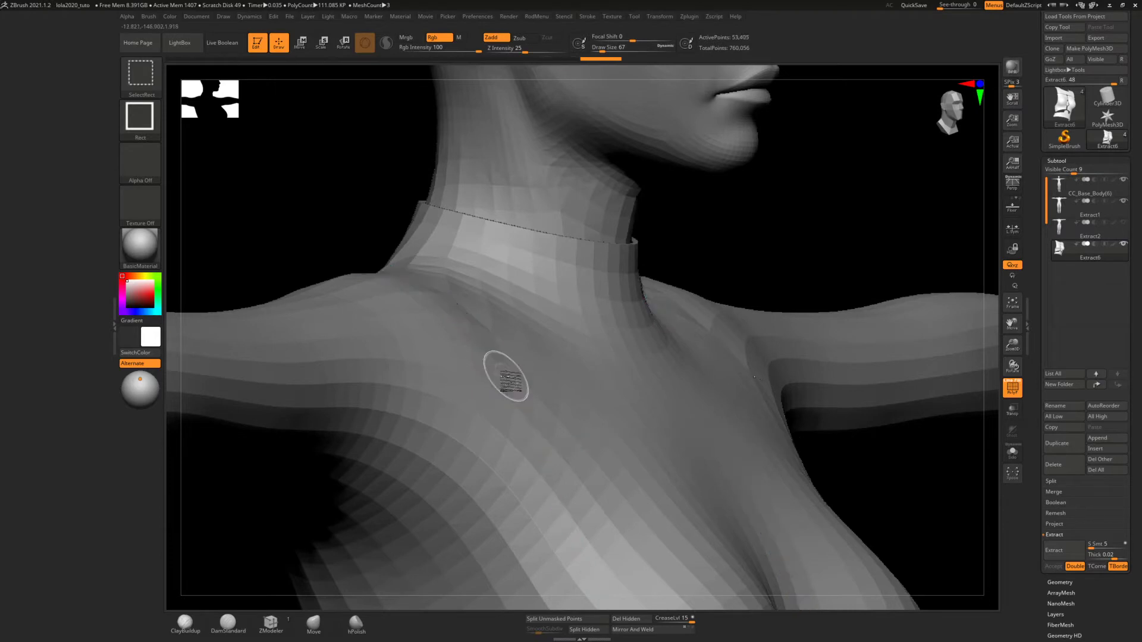
click(1013, 452)
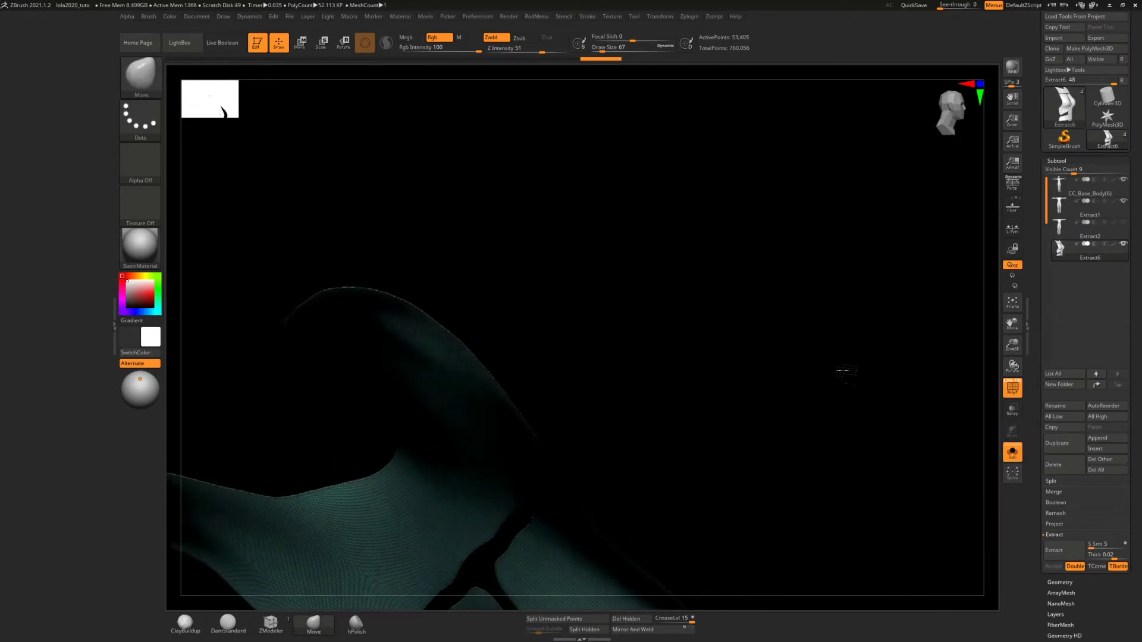
mouse_move(847, 372)
mouse_down()
mouse_move(811, 391)
mouse_move(829, 375)
mouse_move(855, 383)
mouse_move(829, 382)
mouse_up()
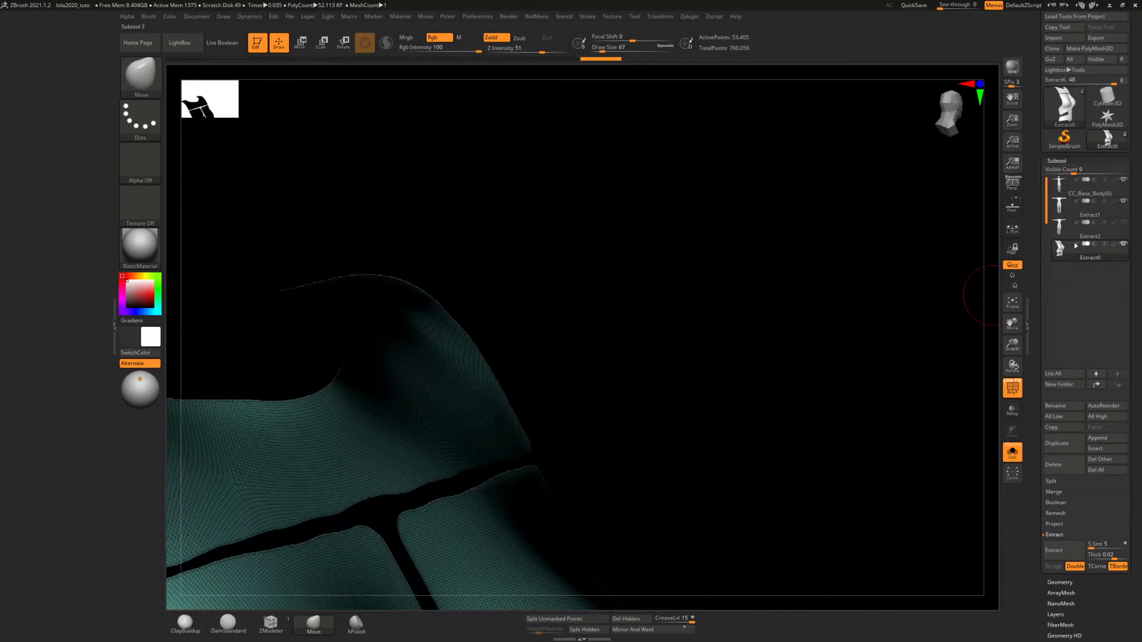
drag(1057, 578, 1057, 582)
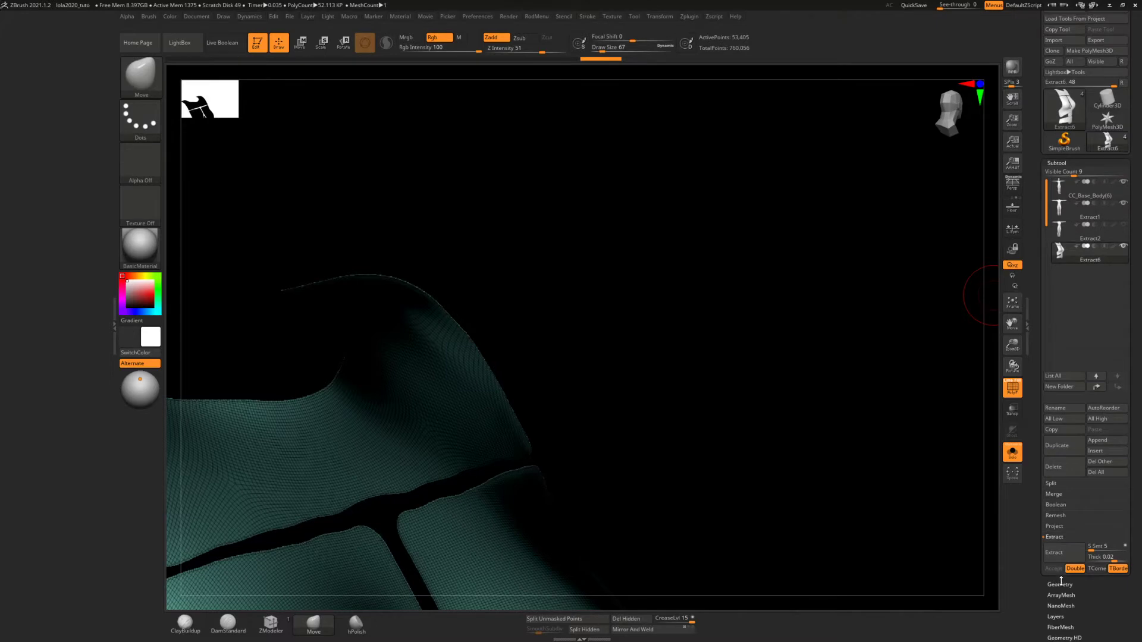
click(1060, 583)
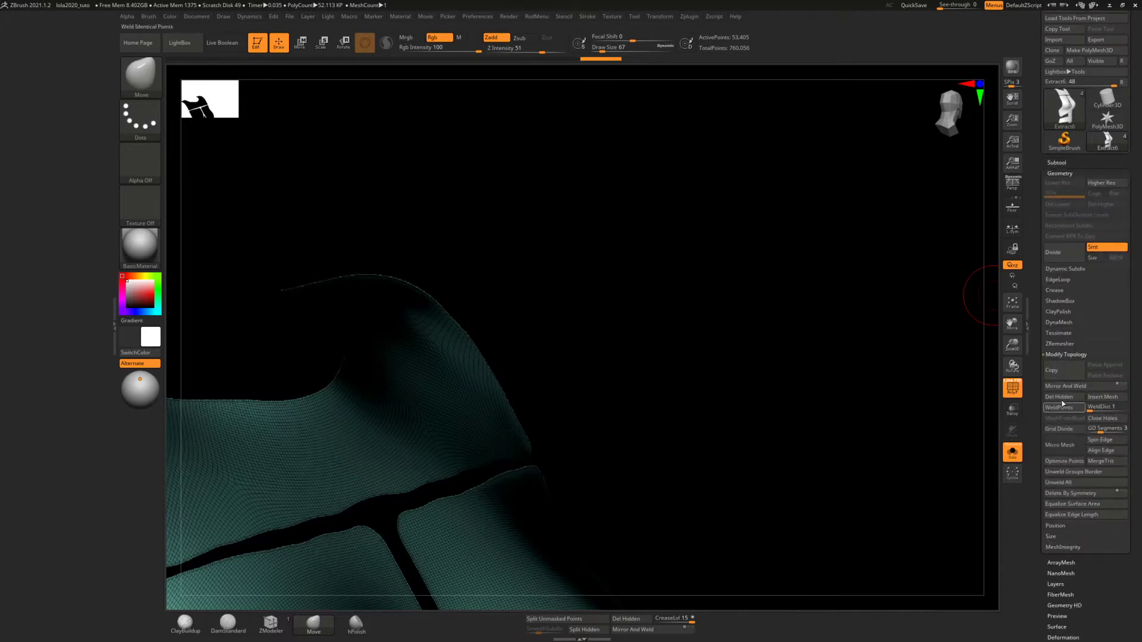
click(1062, 398)
Flip the normals of the remaining teal panel layer so its surfaces face outward
drag(785, 381, 551, 312)
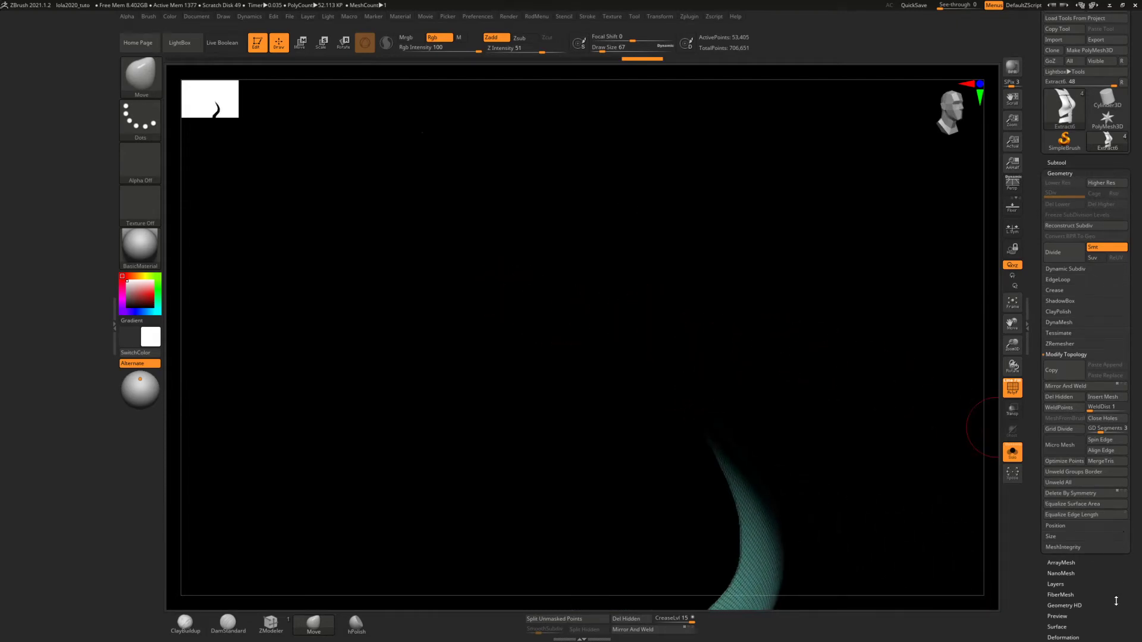
drag(1115, 601, 1114, 545)
scroll(1088, 579, down, 2)
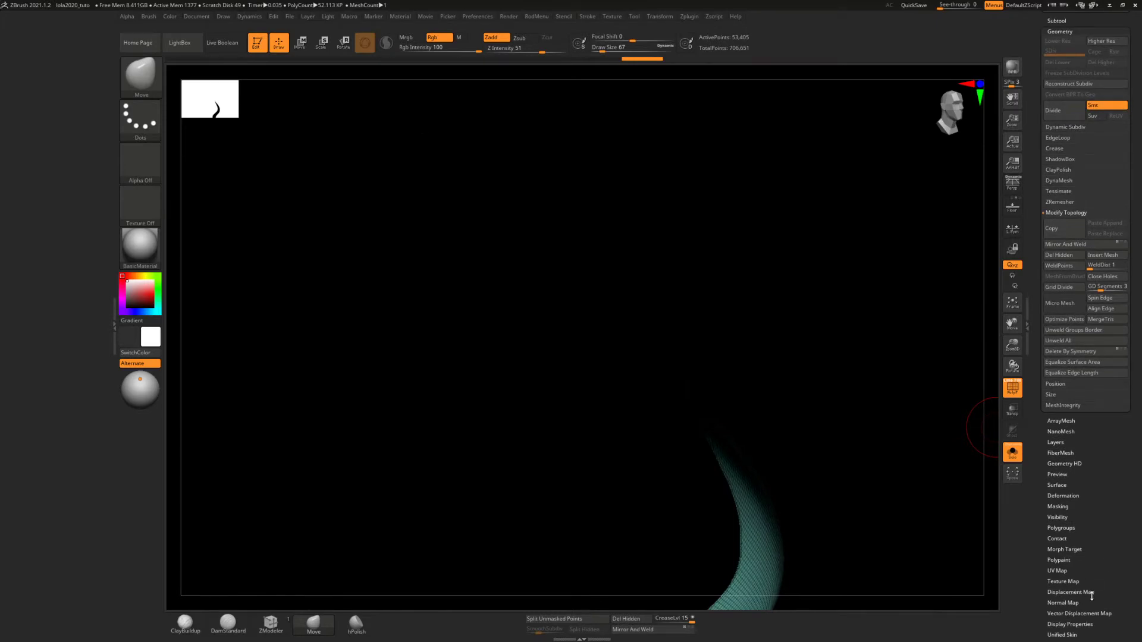
scroll(1091, 598, down, 1)
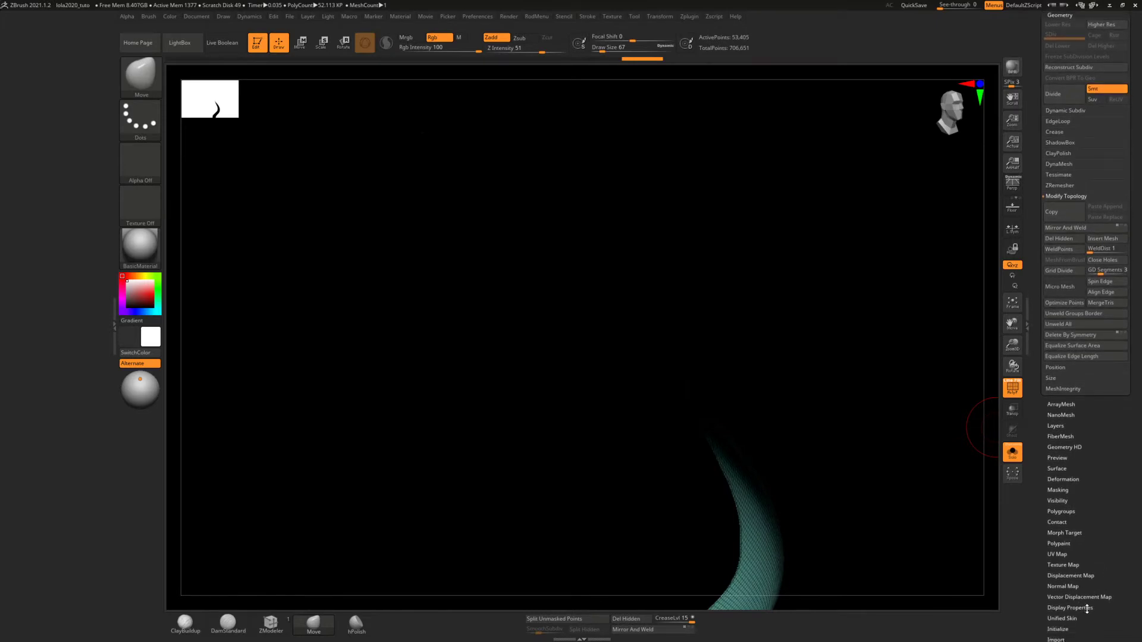
click(1071, 608)
click(1102, 263)
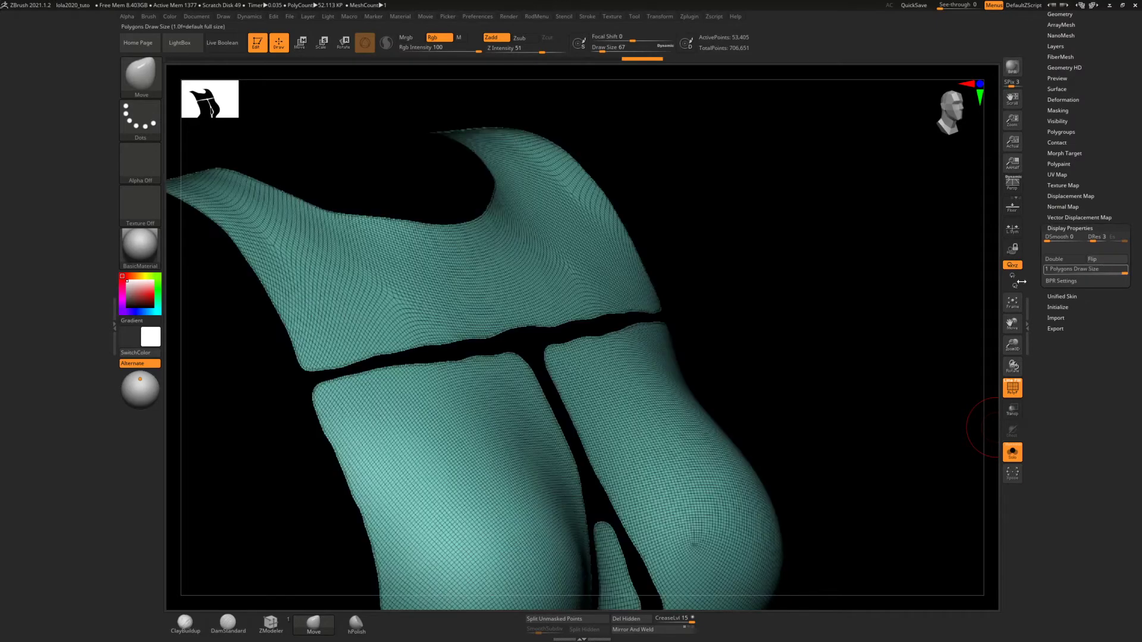
Assign a separate polygroup to each disconnected torso panel with Auto Groups
drag(958, 302, 783, 310)
ctrl+right_drag(661, 364, 649, 297)
alt+right_drag(580, 327, 718, 308)
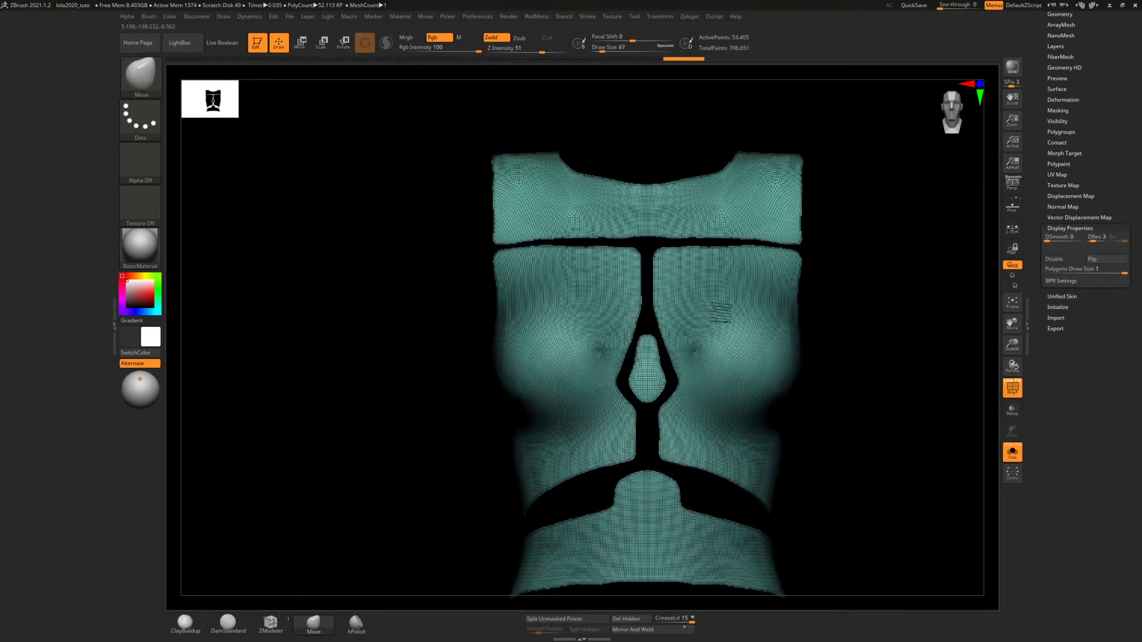
alt+right_drag(617, 224, 617, 304)
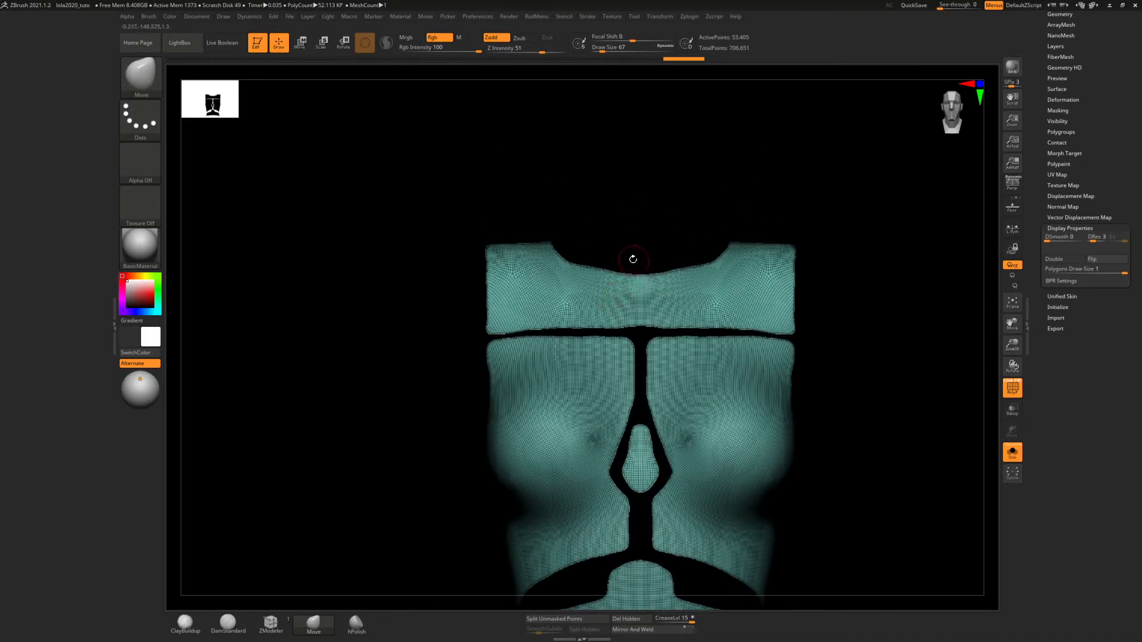
alt+right_drag(636, 263, 625, 298)
scroll(1065, 173, up, 5)
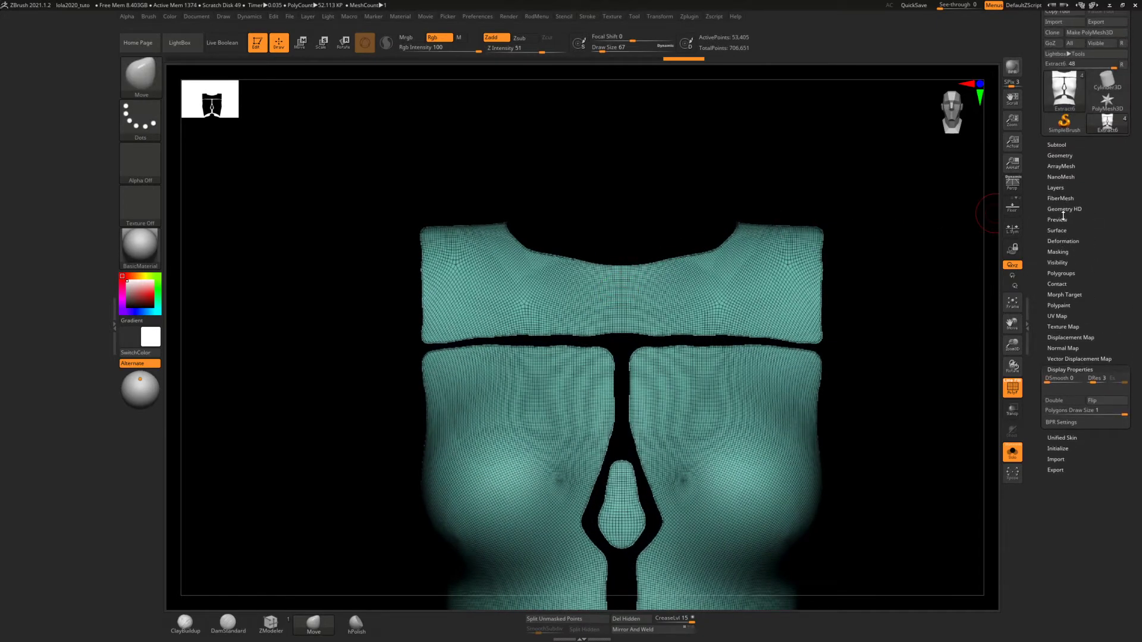
click(1060, 273)
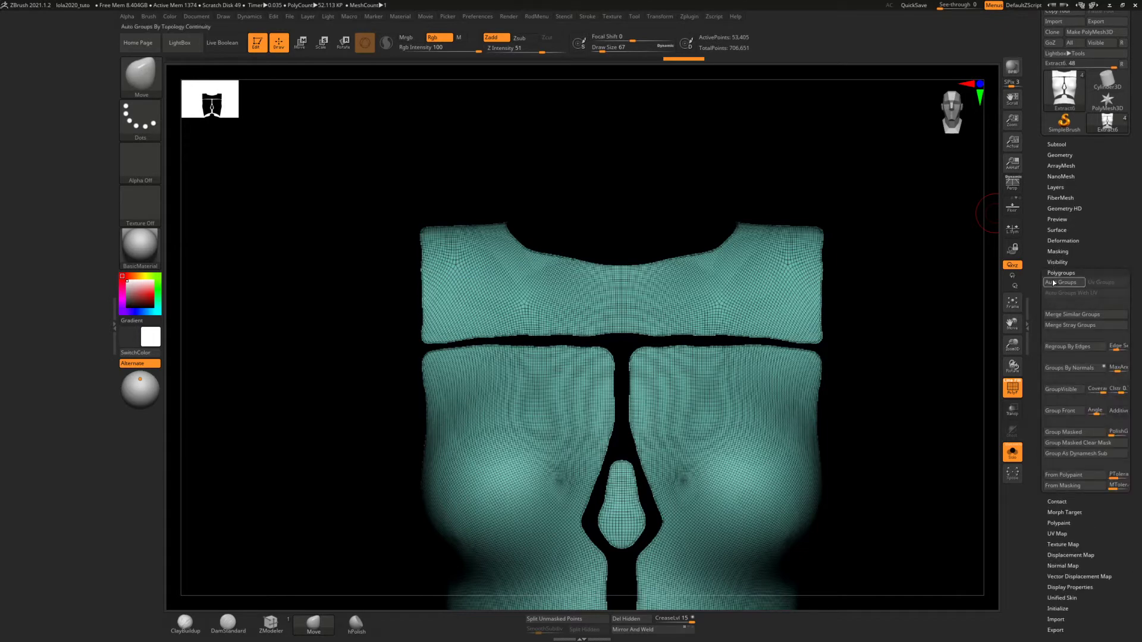
click(1054, 283)
Isolate the blue upper chest panel, hiding the other torso panels
mouse_move(674, 336)
alt+right_down()
mouse_move(628, 253)
mouse_move(643, 309)
alt+right_up()
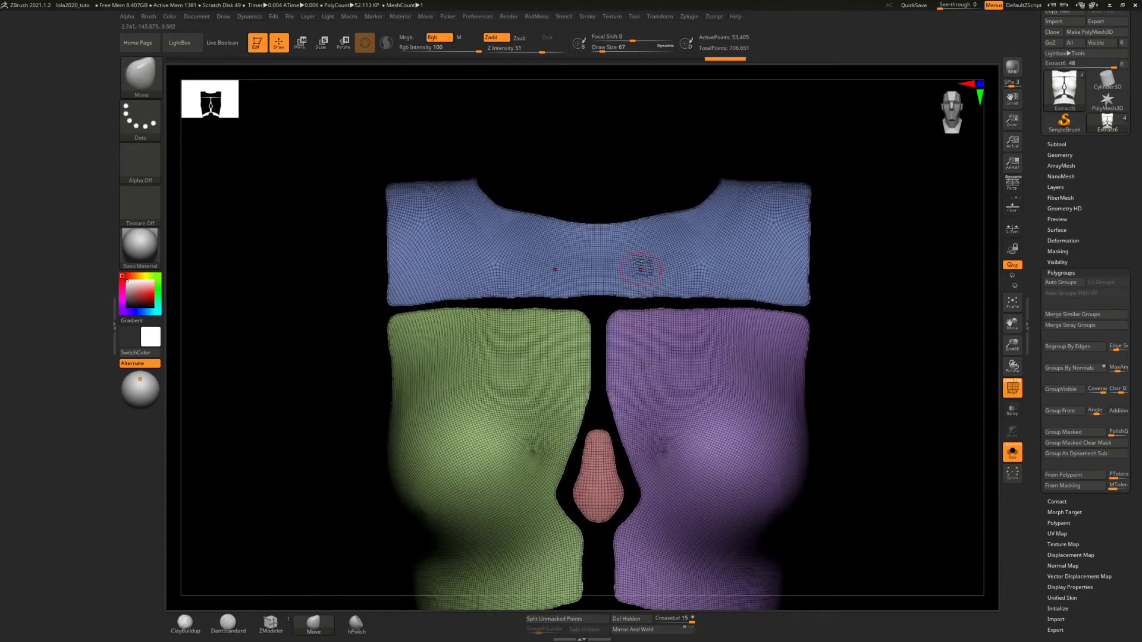
alt+right_drag(640, 270, 630, 269)
ctrl+shift+click(594, 261)
alt+right_drag(557, 286, 562, 353)
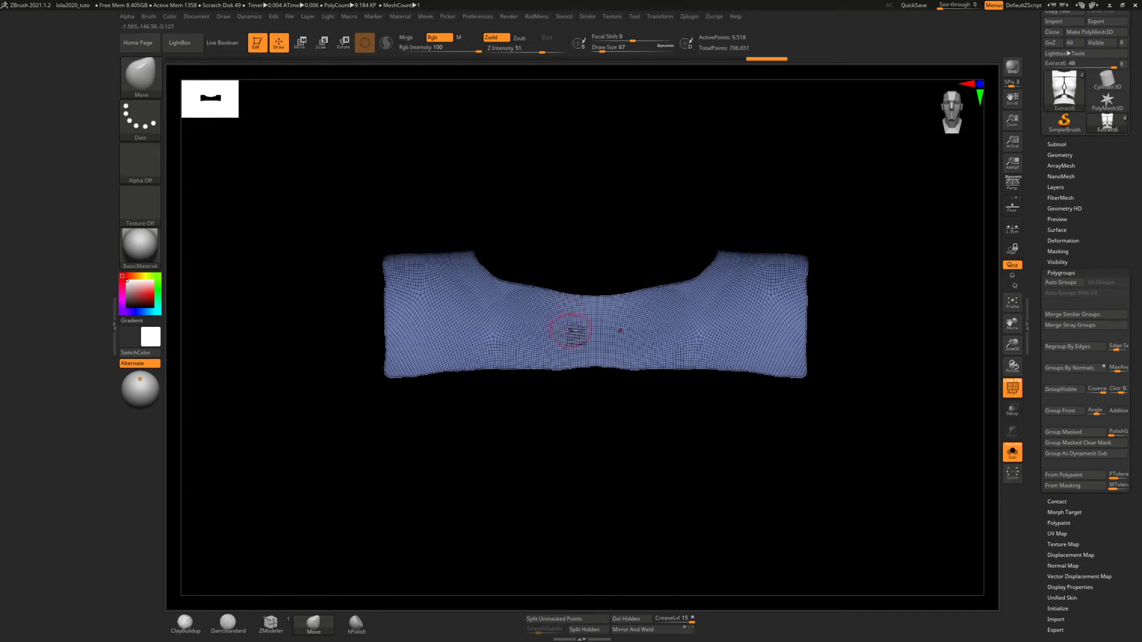
Use SliceCurve to cut straight lines along the chest panel's uneven lower edge and one outer side edge
key(ctrl+shift)
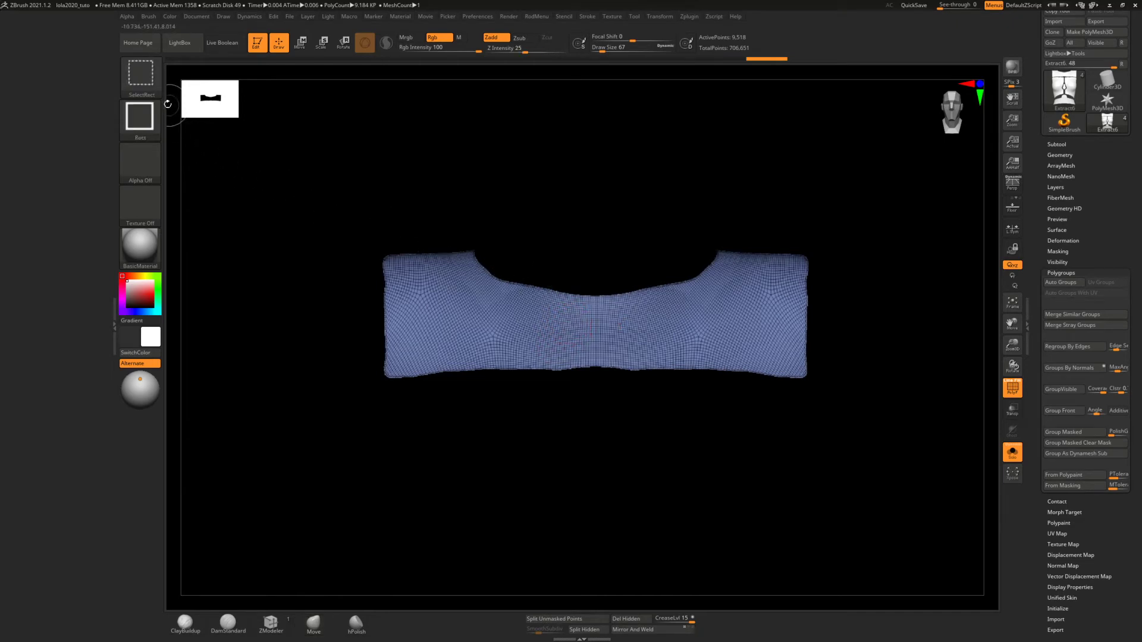
click(142, 79)
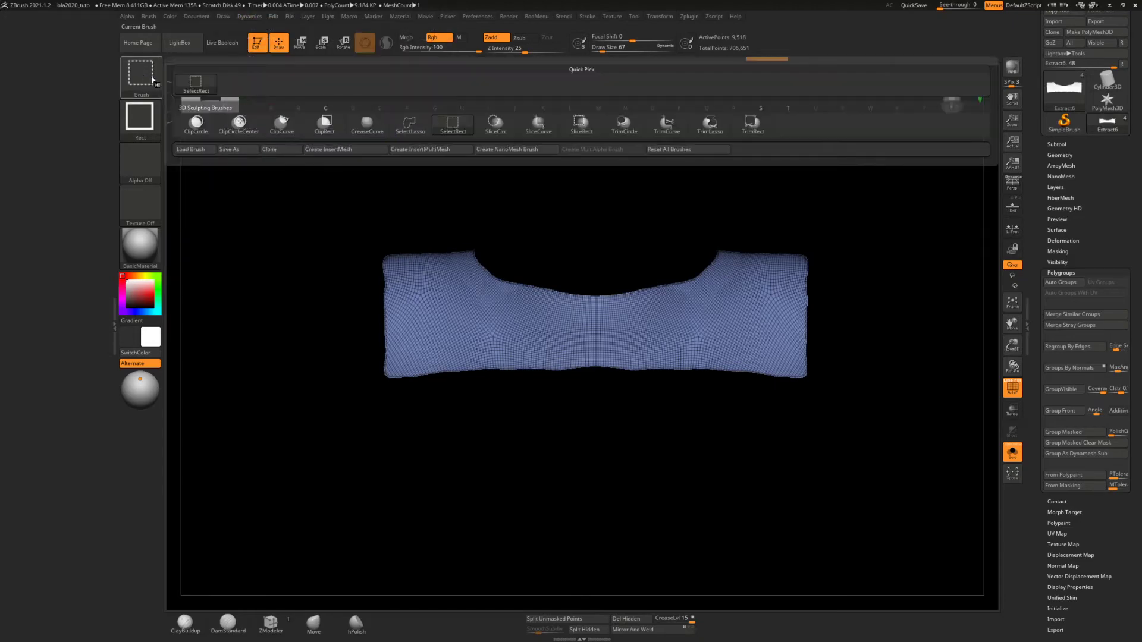
click(537, 126)
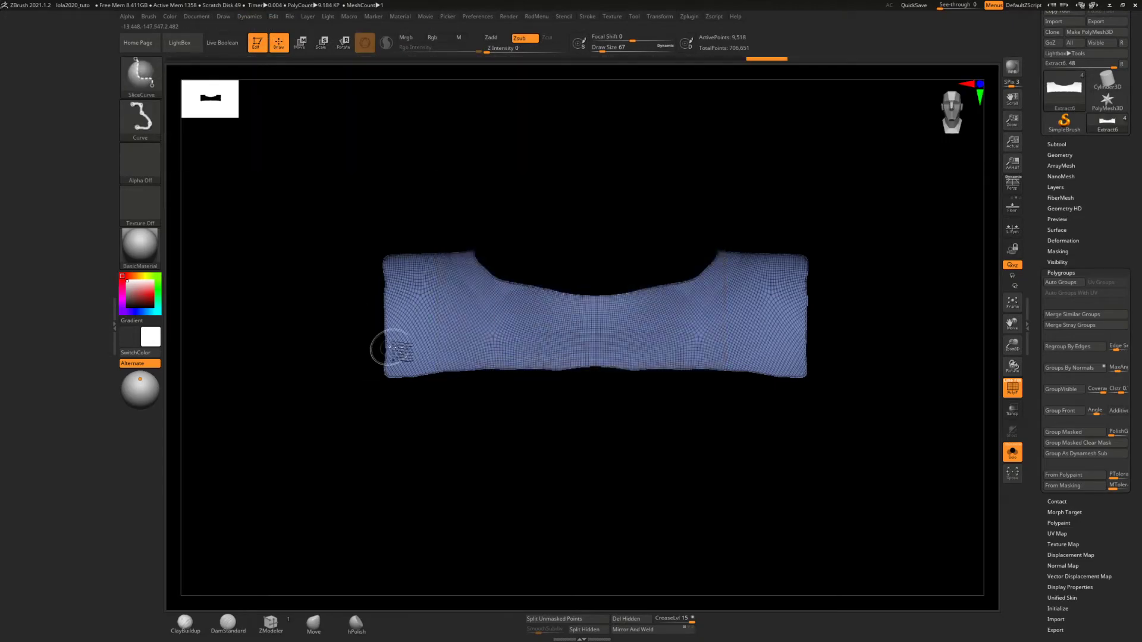
mouse_move(531, 355)
ctrl+shift+right_down()
mouse_move(803, 369)
mouse_move(705, 346)
ctrl+shift+right_up()
ctrl+shift+right_drag(587, 294, 562, 262)
mouse_move(620, 382)
alt+right_down()
mouse_move(532, 356)
mouse_move(551, 354)
mouse_move(583, 403)
alt+right_up()
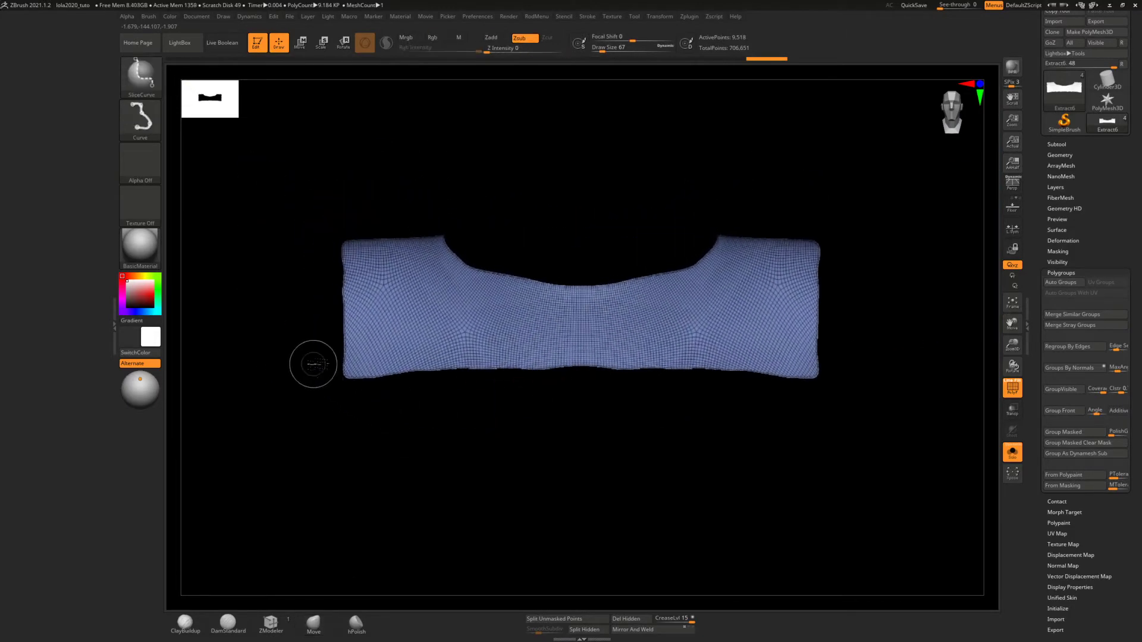
mouse_move(310, 364)
ctrl+shift+mouse_down()
mouse_move(618, 365)
mouse_move(244, 370)
mouse_move(246, 357)
ctrl+shift+mouse_up()
ctrl+shift+drag(840, 371, 293, 364)
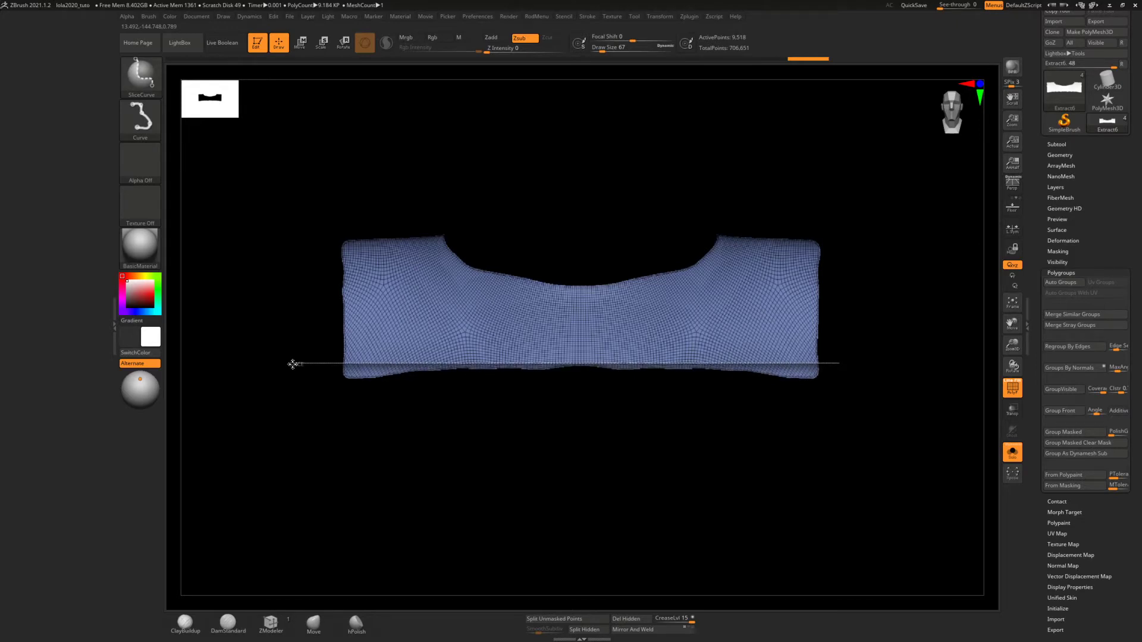
ctrl+shift+drag(293, 364, 290, 363)
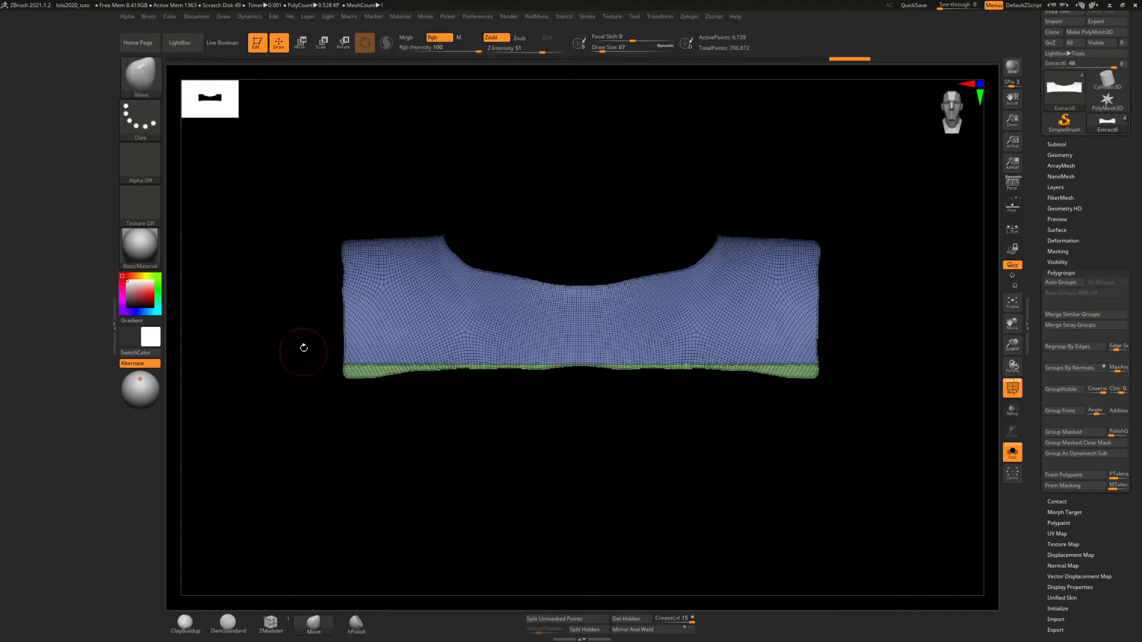
ctrl+shift+drag(348, 427, 347, 199)
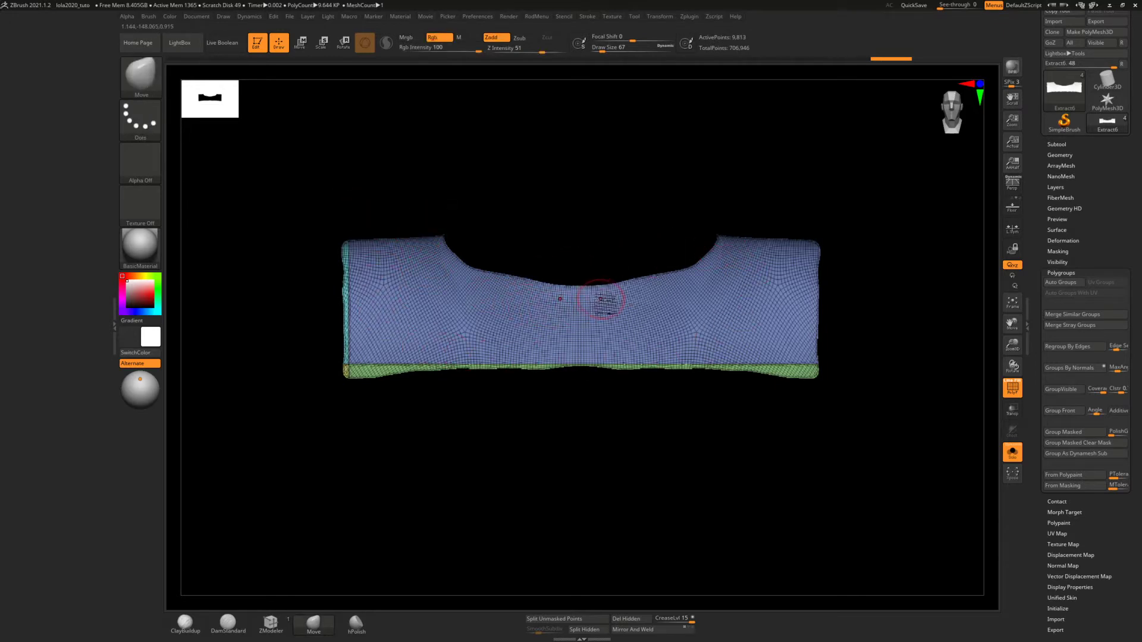
Switch the selection brush to SelectRect and invert the visibility to show the other torso panels instead of the chest panel
mouse_move(563, 305)
alt+right_down()
mouse_move(612, 254)
mouse_move(575, 305)
alt+right_up()
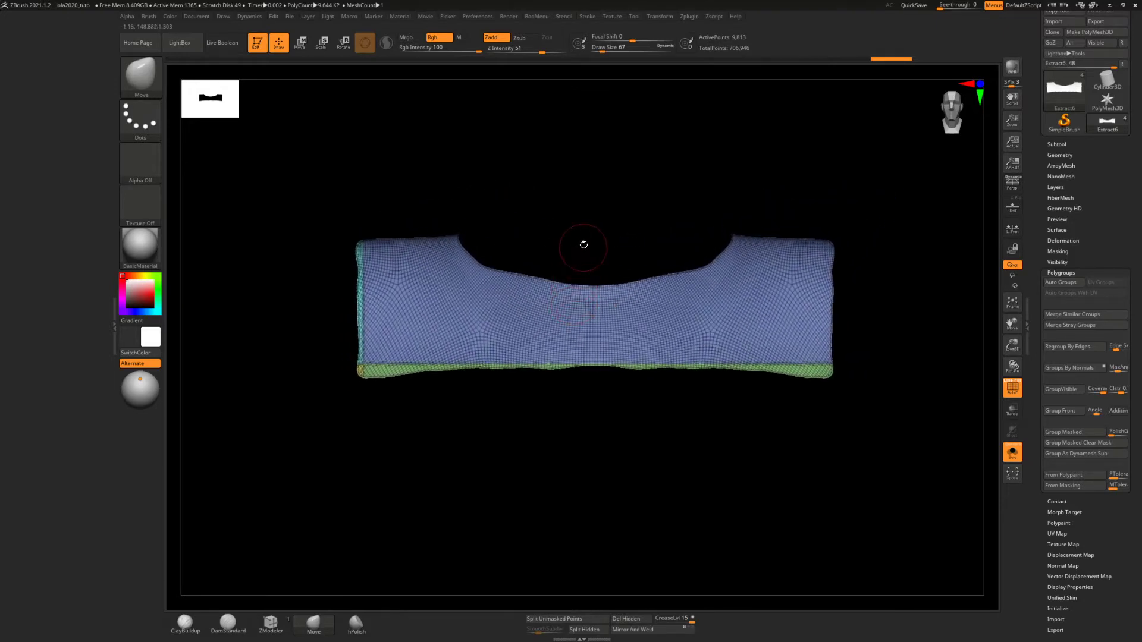
right_click(584, 244)
right_click(584, 201)
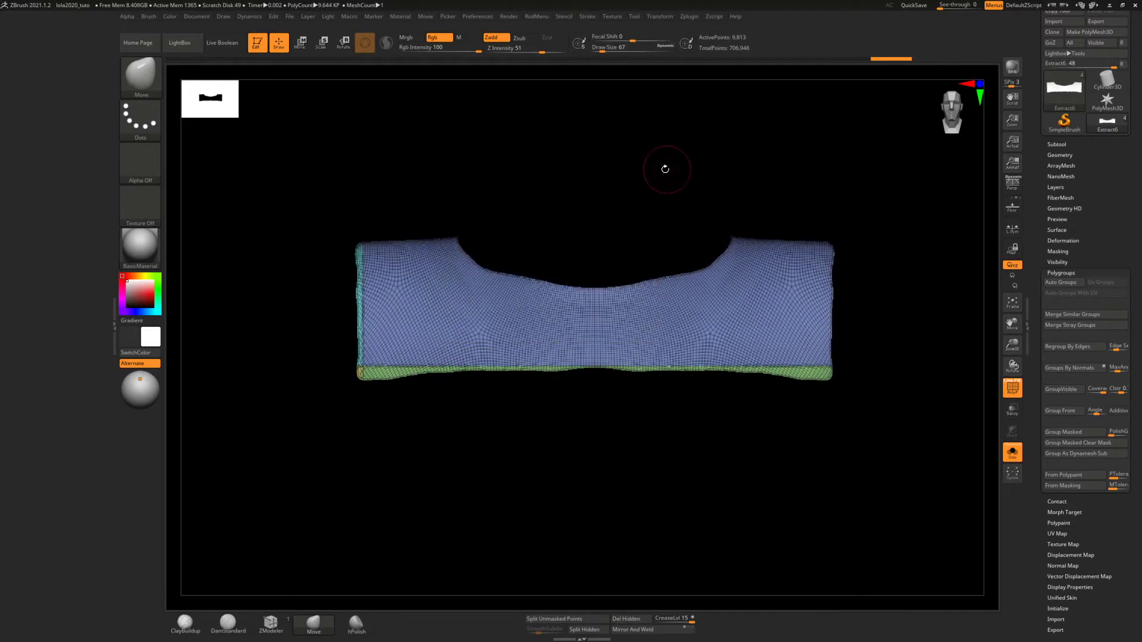
key(ctrl+shift)
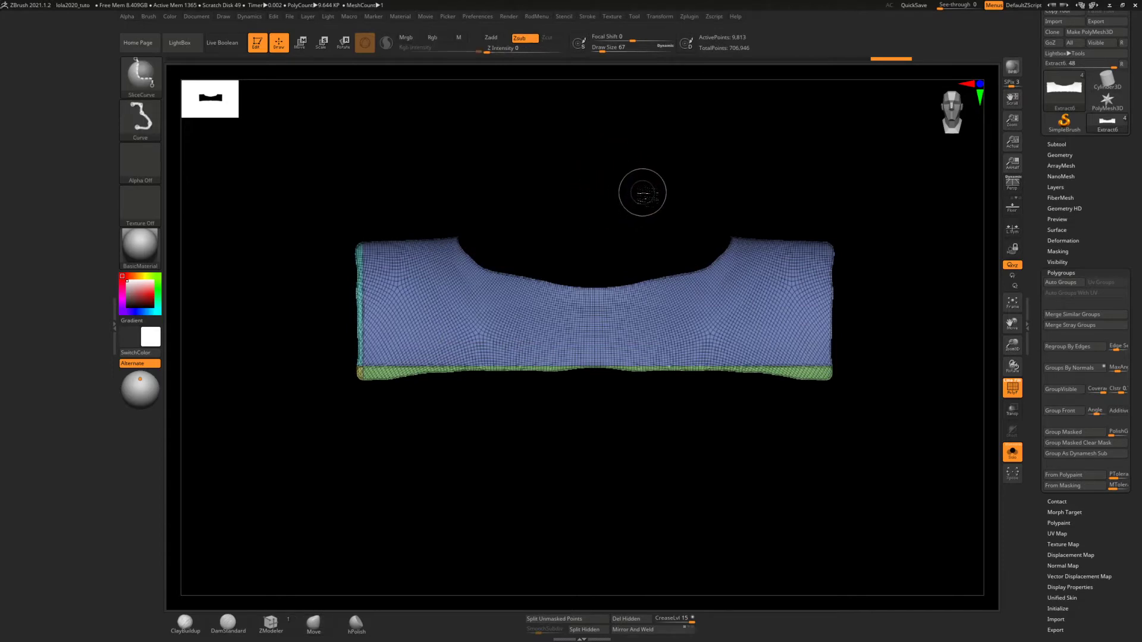
click(141, 74)
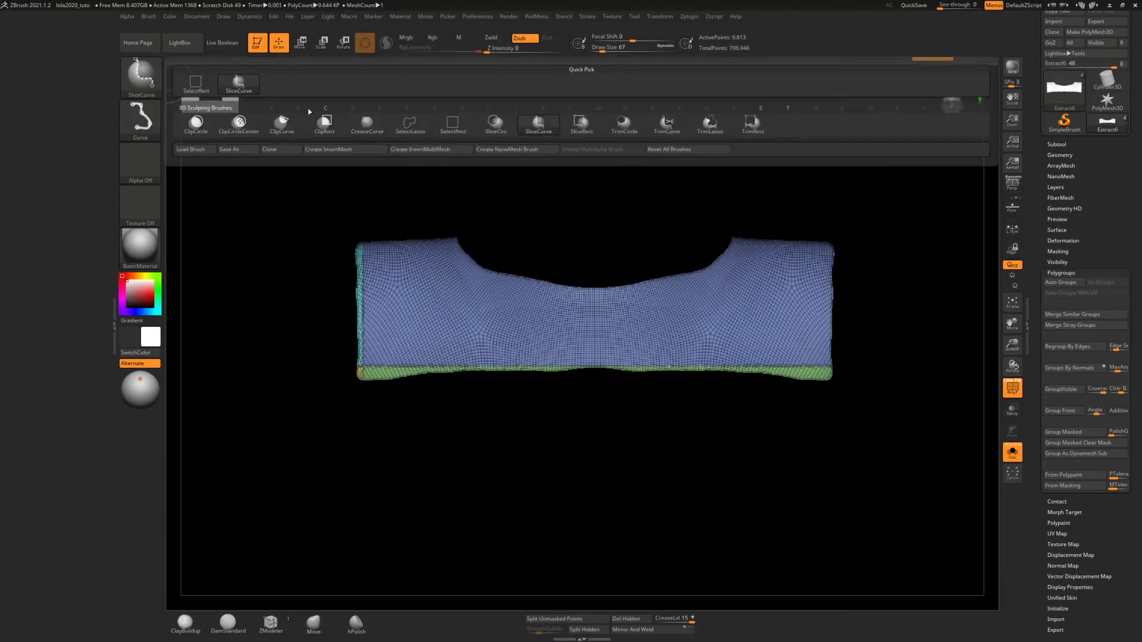
ctrl+shift+click(452, 128)
ctrl+shift+drag(266, 256, 274, 254)
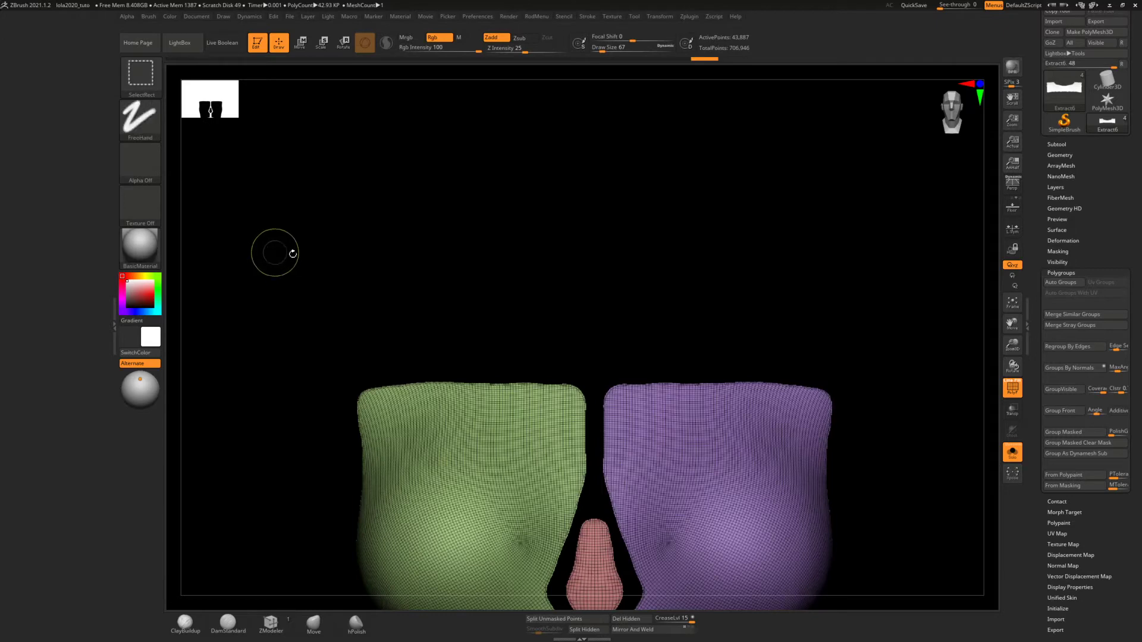
Isolate the green side torso panel, hiding the purple, red and teal panels
alt+drag(446, 301, 463, 174)
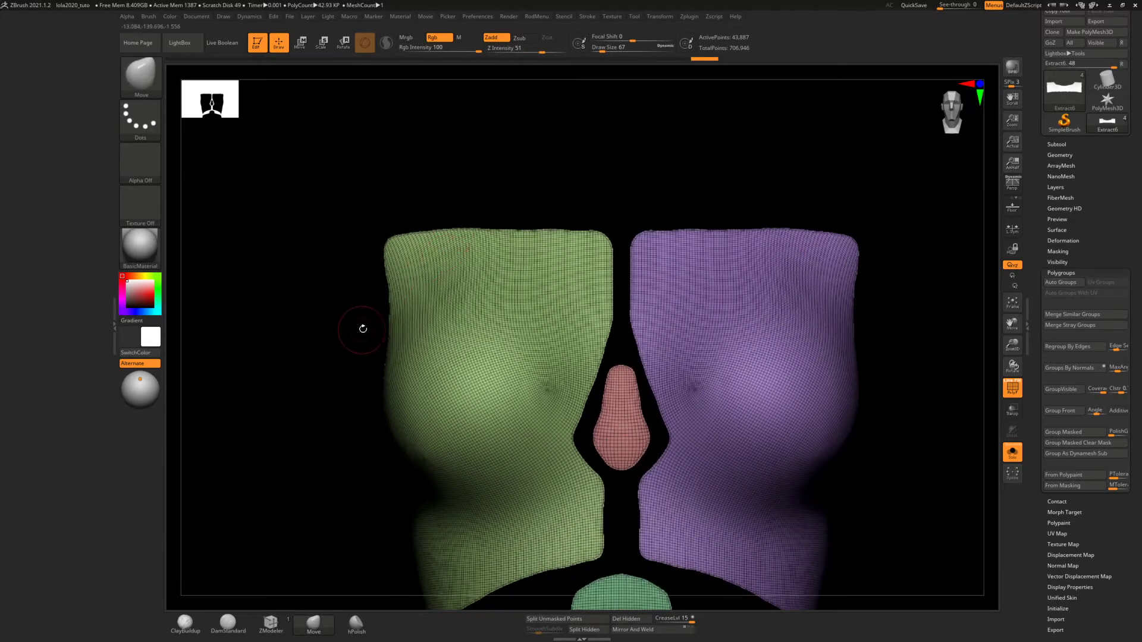
ctrl+shift+click(470, 354)
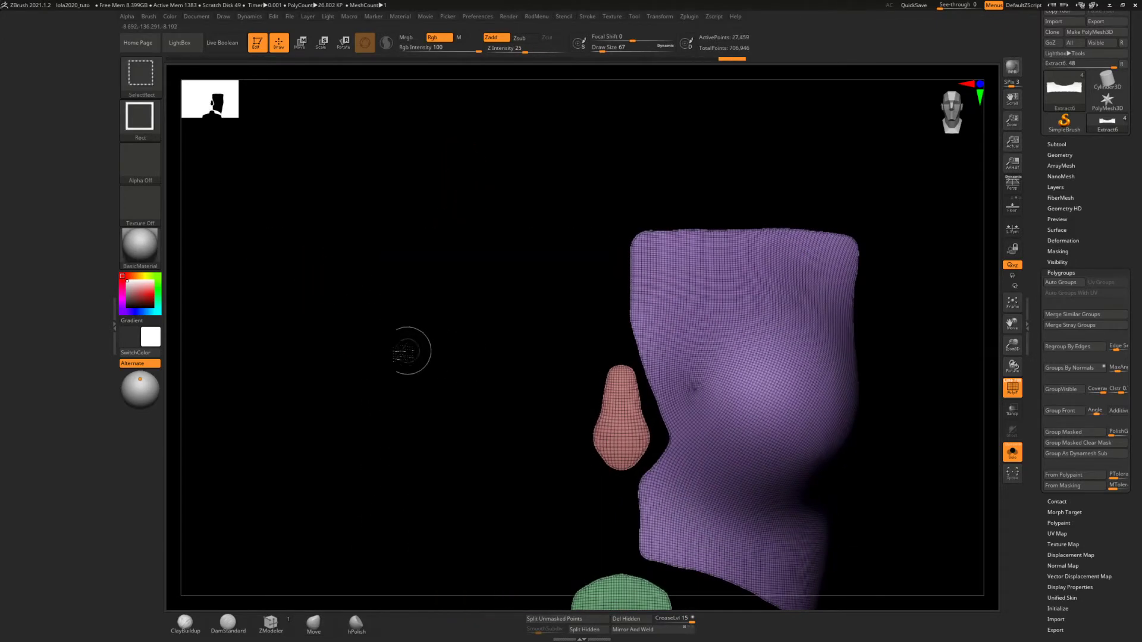
ctrl+shift+click(367, 359)
ctrl+shift+click(309, 366)
ctrl+shift+click(445, 356)
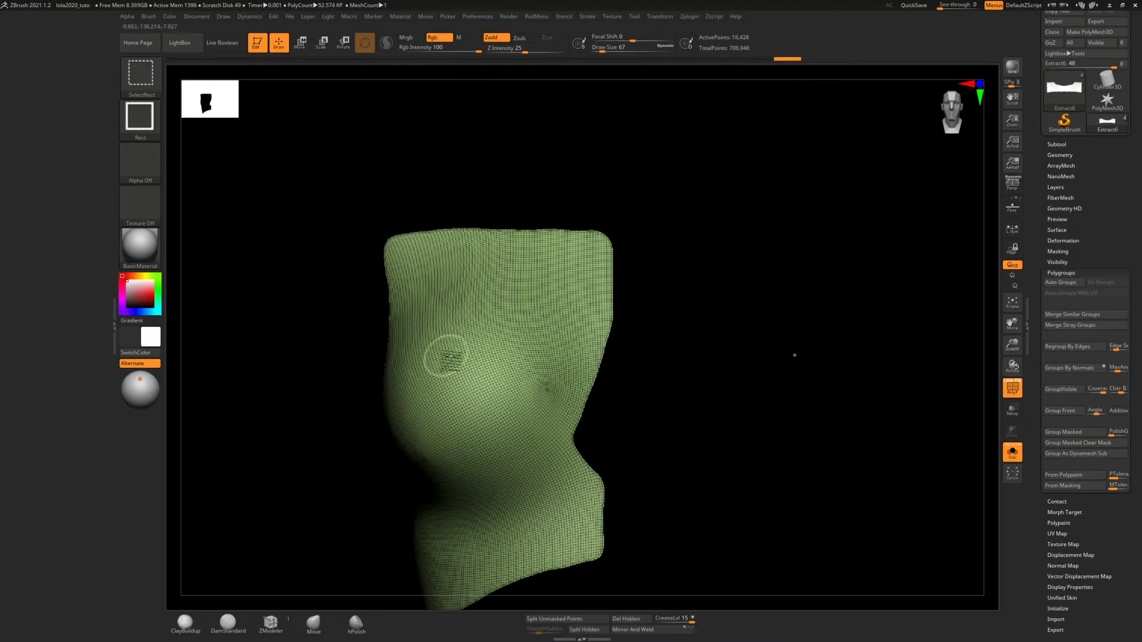
Use SliceCurve to cut straight lines along the green panel's uneven upper edge and the vertical upper part of its inner edge
ctrl+right_drag(548, 310, 548, 338)
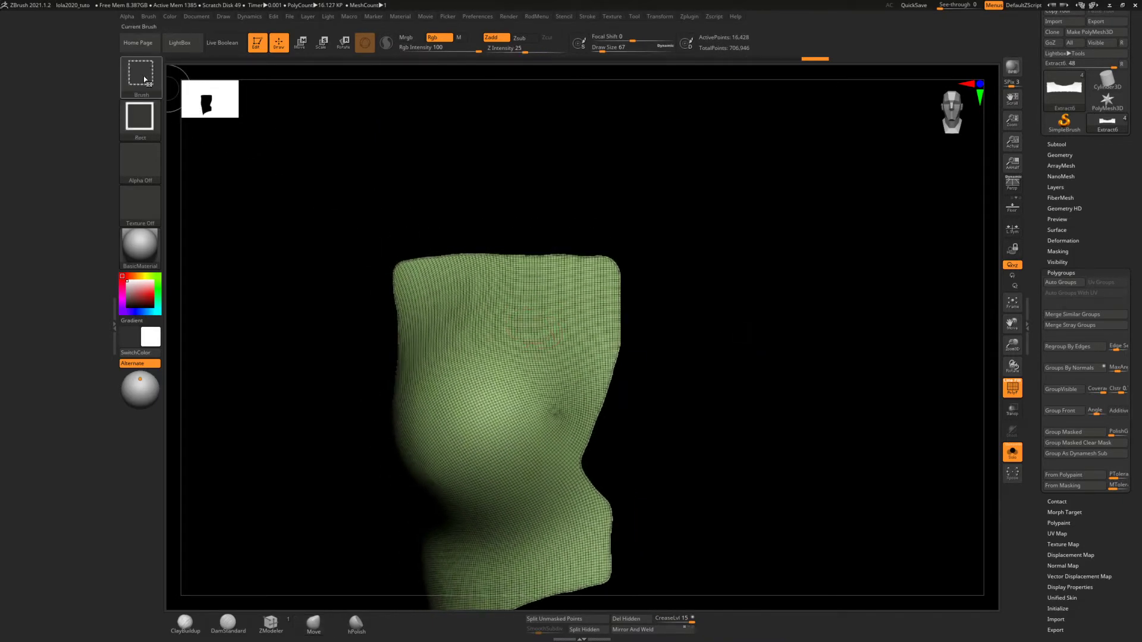
ctrl+shift+click(142, 79)
click(538, 126)
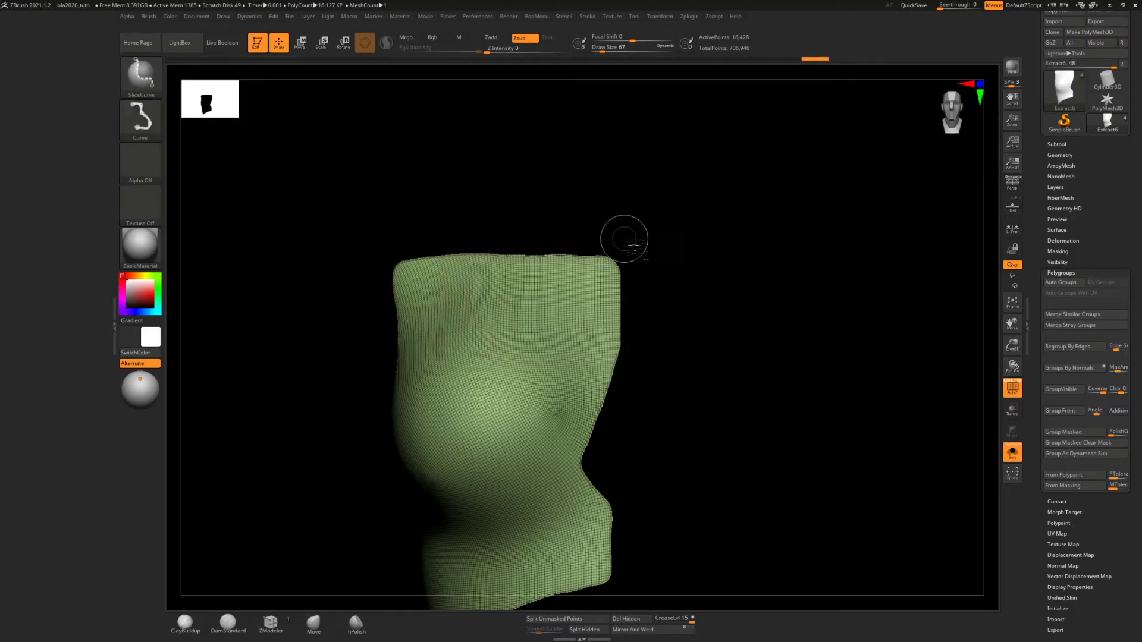
ctrl+shift+drag(649, 258, 720, 232)
ctrl+shift+drag(341, 272, 667, 257)
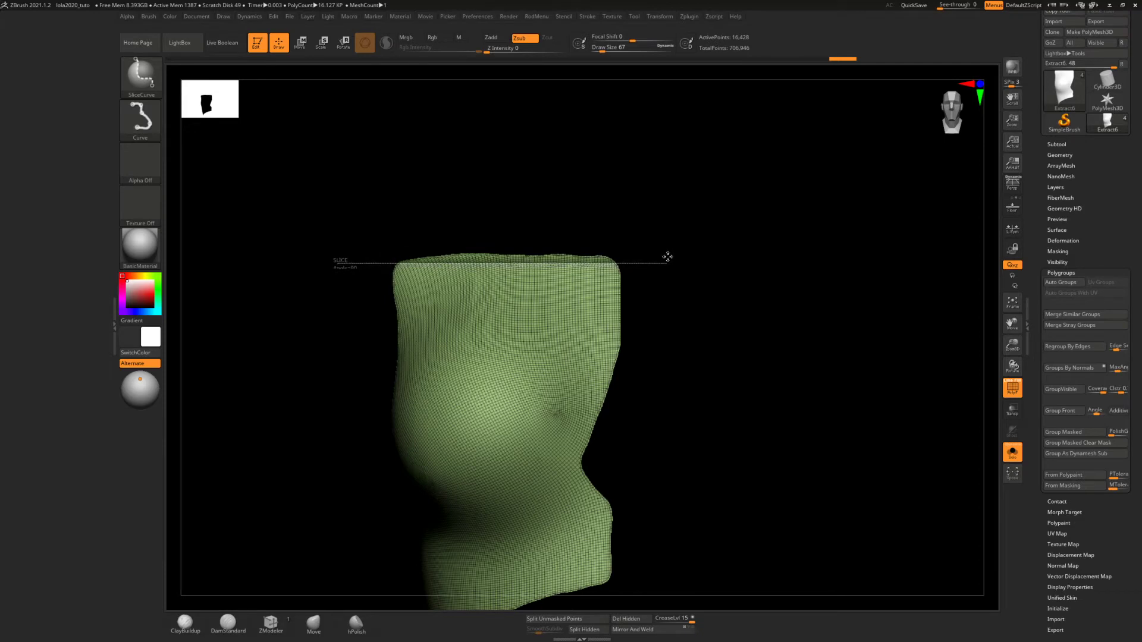
drag(668, 257, 667, 252)
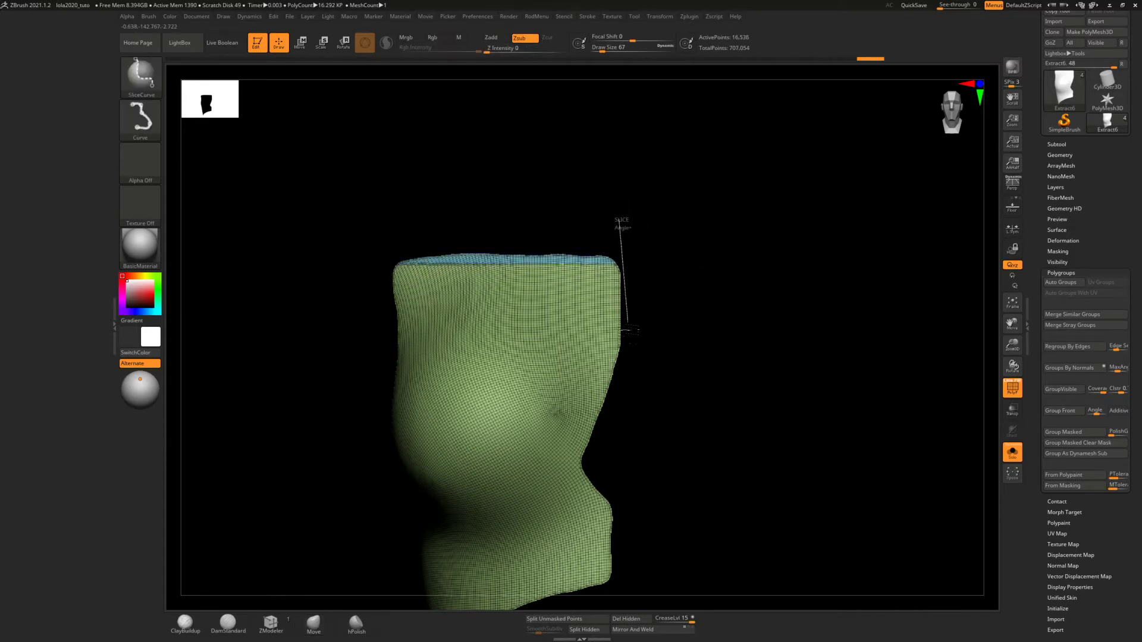
drag(629, 330, 624, 386)
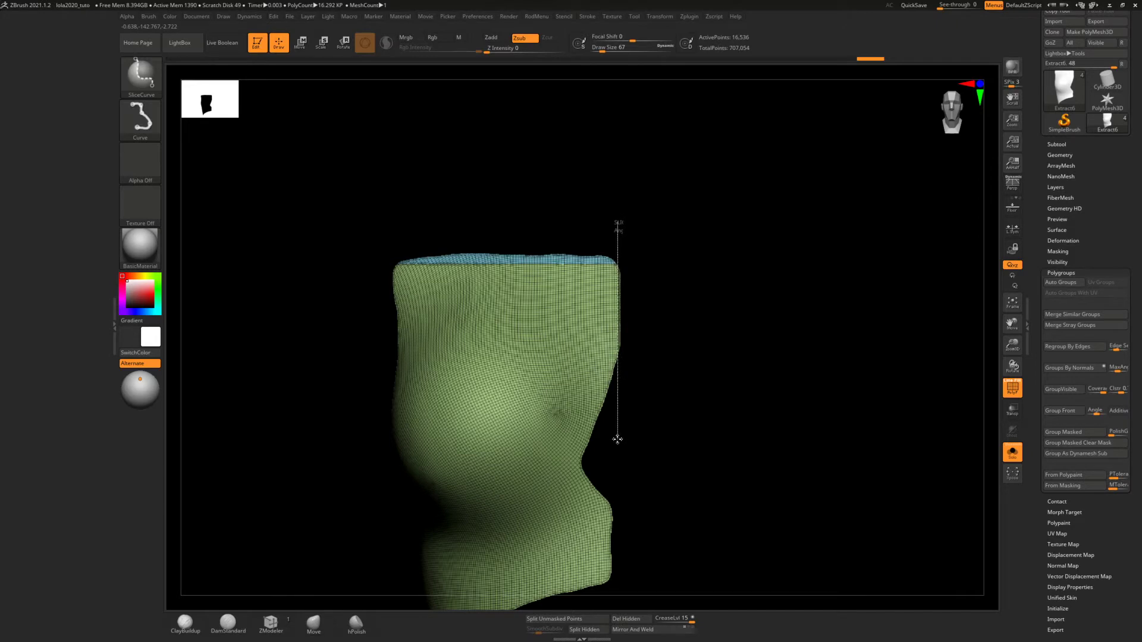
drag(616, 438, 621, 435)
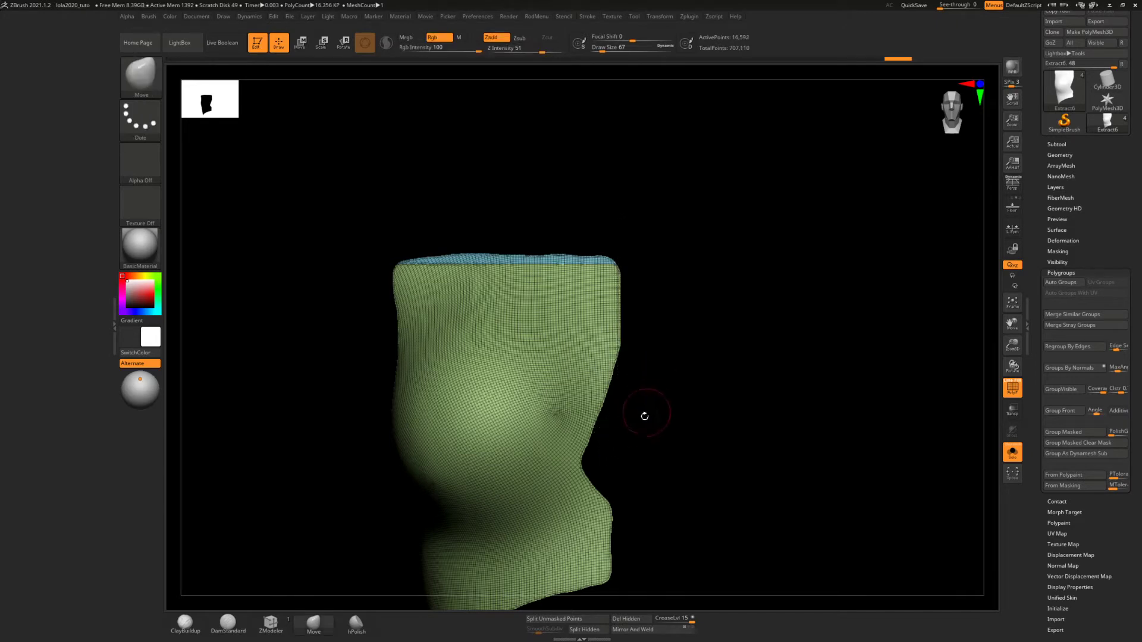
Slice a slanted straight line along the green panel's inner edge from below its upper corner down to the waist notch
mouse_move(646, 423)
ctrl+right_down()
mouse_move(658, 303)
mouse_move(643, 348)
ctrl+right_up()
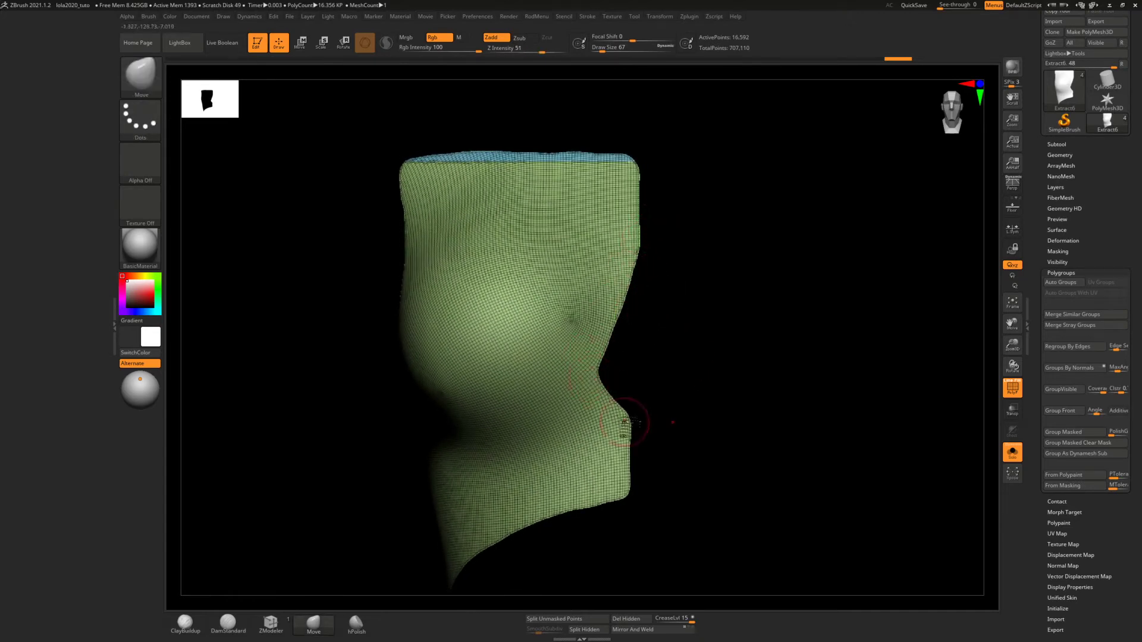
mouse_move(665, 198)
ctrl+shift+mouse_down()
mouse_move(586, 383)
mouse_move(580, 445)
mouse_move(598, 381)
ctrl+shift+mouse_up()
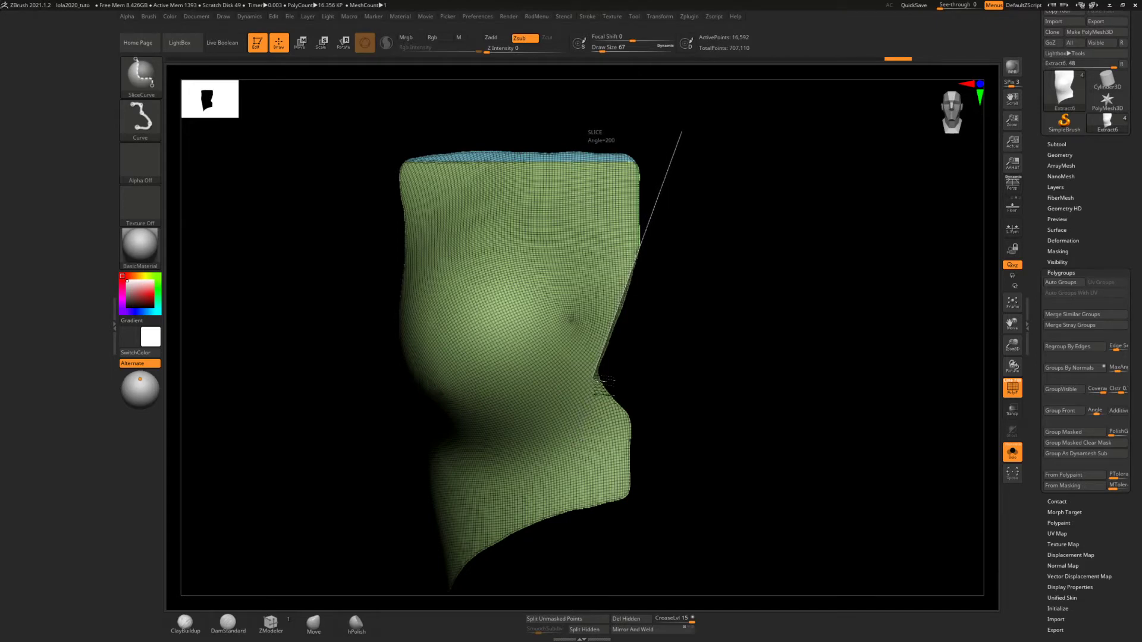
ctrl+shift+drag(599, 381, 597, 377)
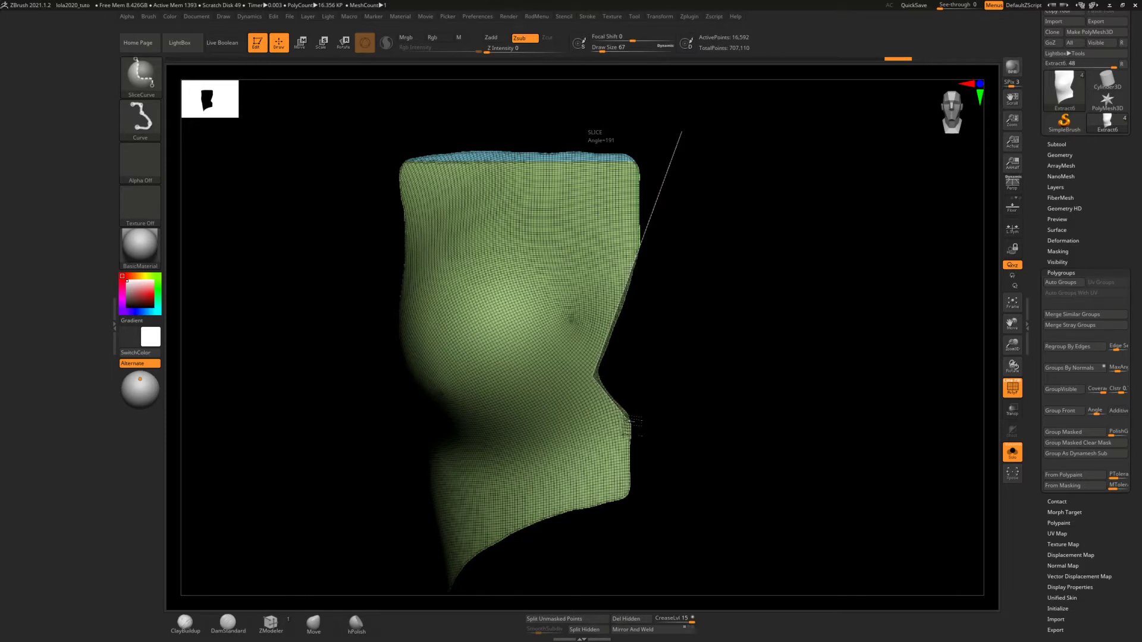
Slice straight lines along the green panel's inner edge below the waist notch and along the lower part of its outer side edge
mouse_move(627, 511)
ctrl+shift+mouse_down()
mouse_move(615, 509)
mouse_move(647, 517)
ctrl+shift+mouse_up()
ctrl+shift+drag(627, 521, 626, 522)
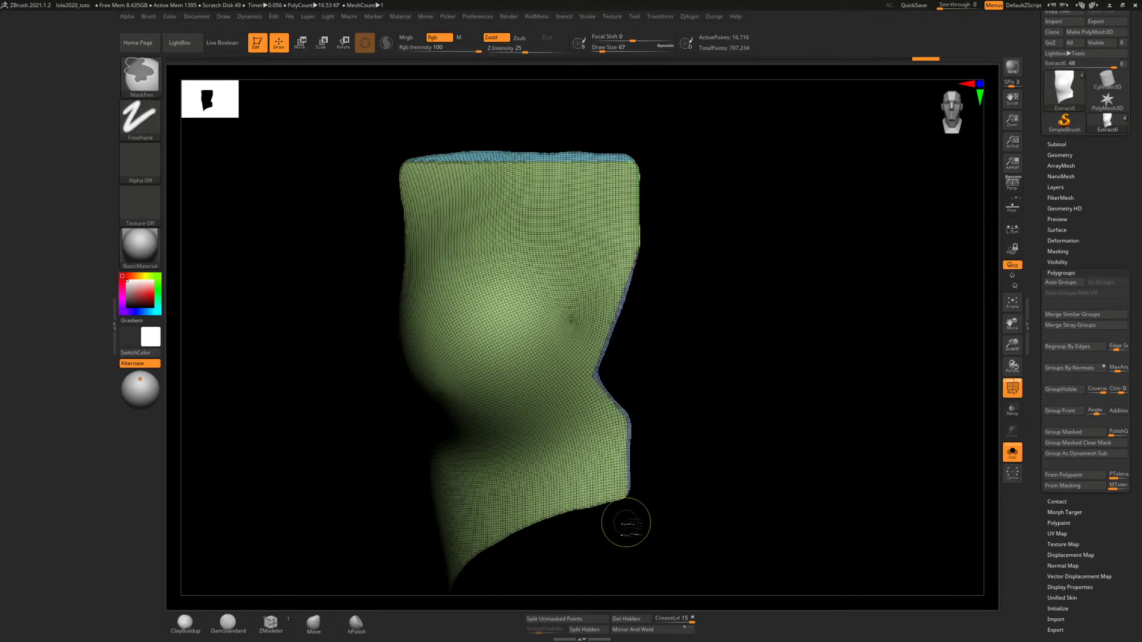
mouse_move(683, 336)
ctrl+right_down()
mouse_move(680, 398)
mouse_move(651, 400)
mouse_move(645, 323)
ctrl+right_up()
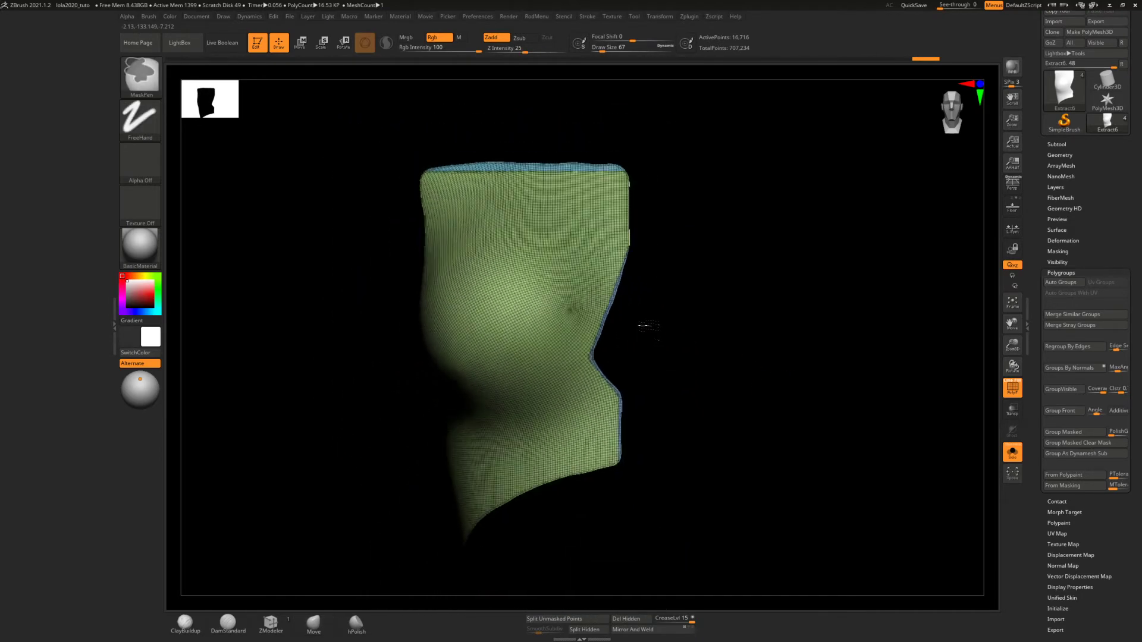
alt+right_drag(624, 380, 661, 308)
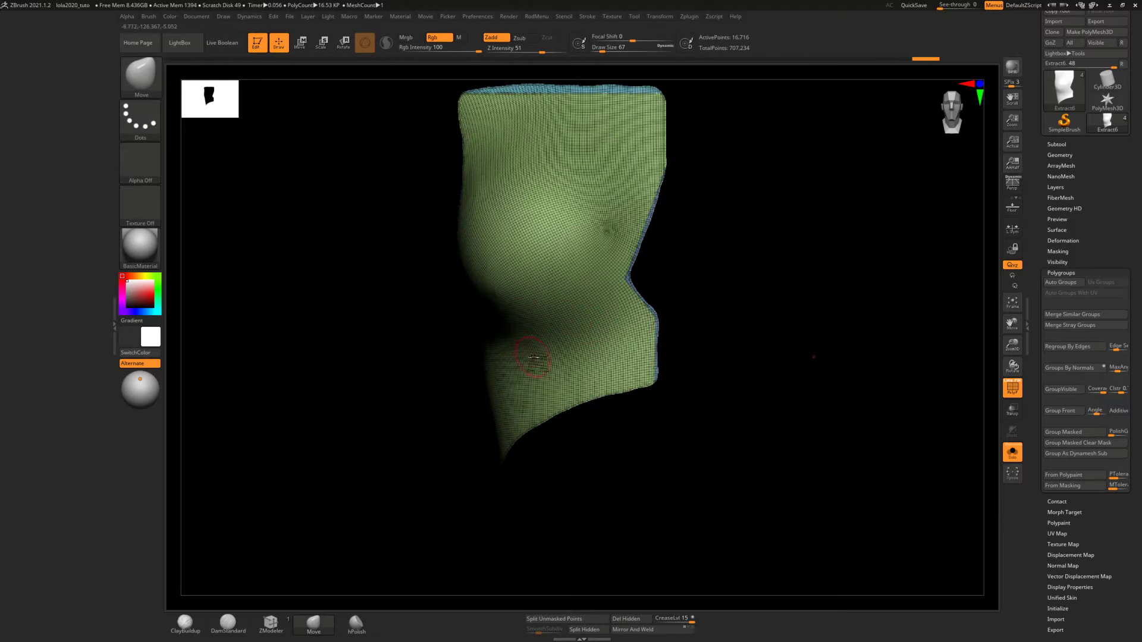
mouse_move(548, 370)
ctrl+right_down()
mouse_move(541, 450)
mouse_move(547, 439)
ctrl+right_up()
right_drag(508, 400, 555, 392)
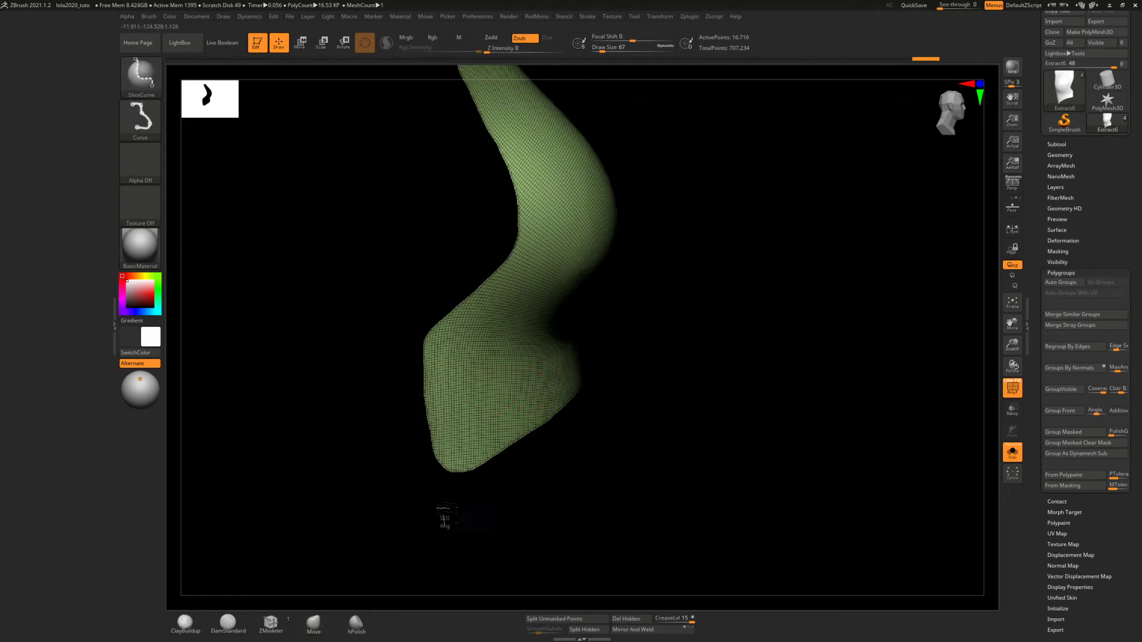
mouse_move(445, 512)
ctrl+shift+mouse_down()
mouse_move(403, 293)
mouse_move(429, 255)
mouse_move(419, 253)
ctrl+shift+mouse_up()
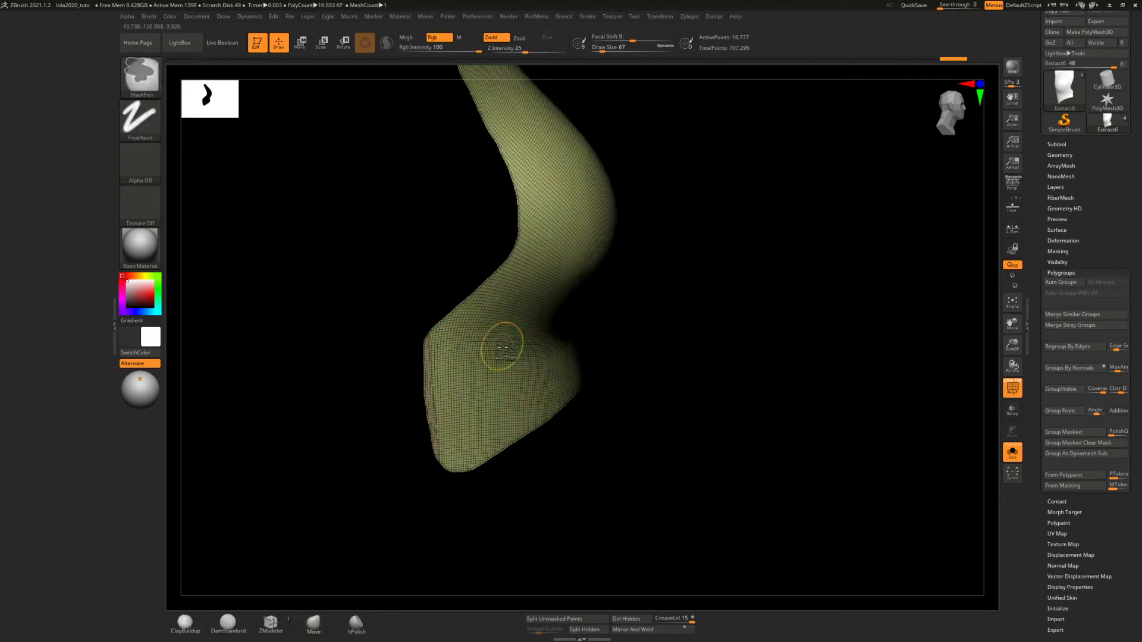
ctrl+shift+drag(447, 489, 440, 225)
key(ctrl+w)
key(ctrl+w)
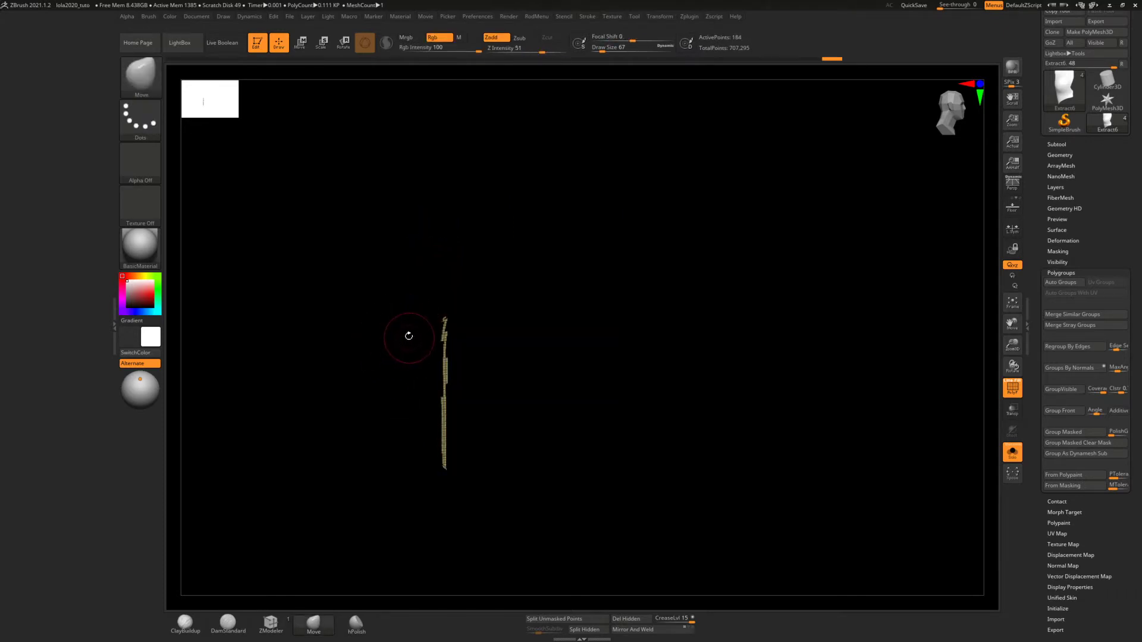
key(alt+Tab)
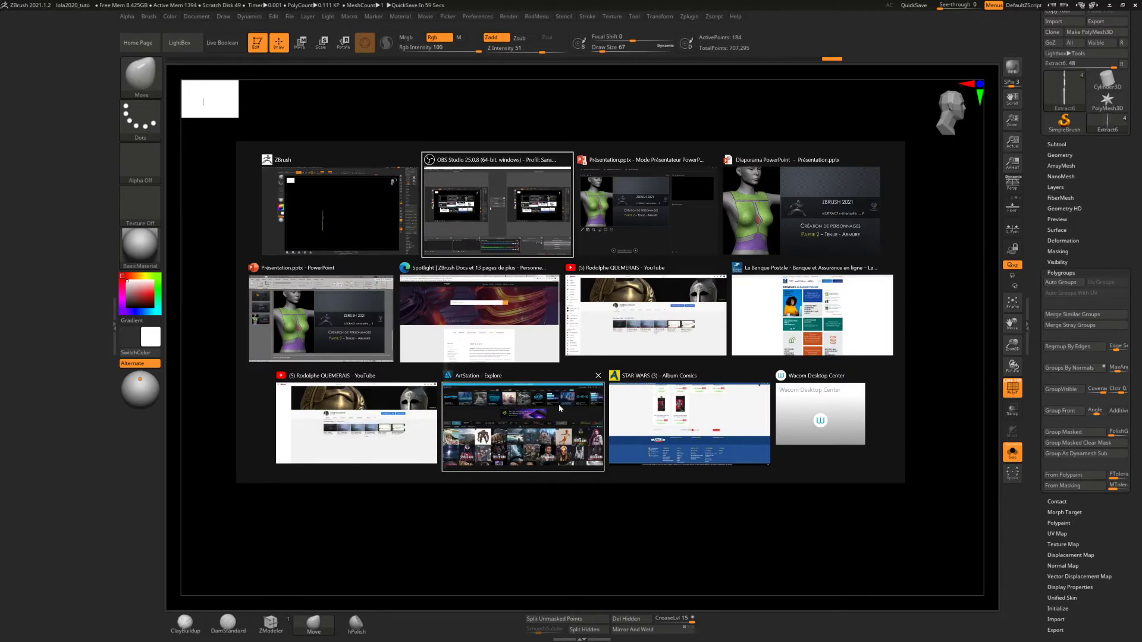
key(Escape)
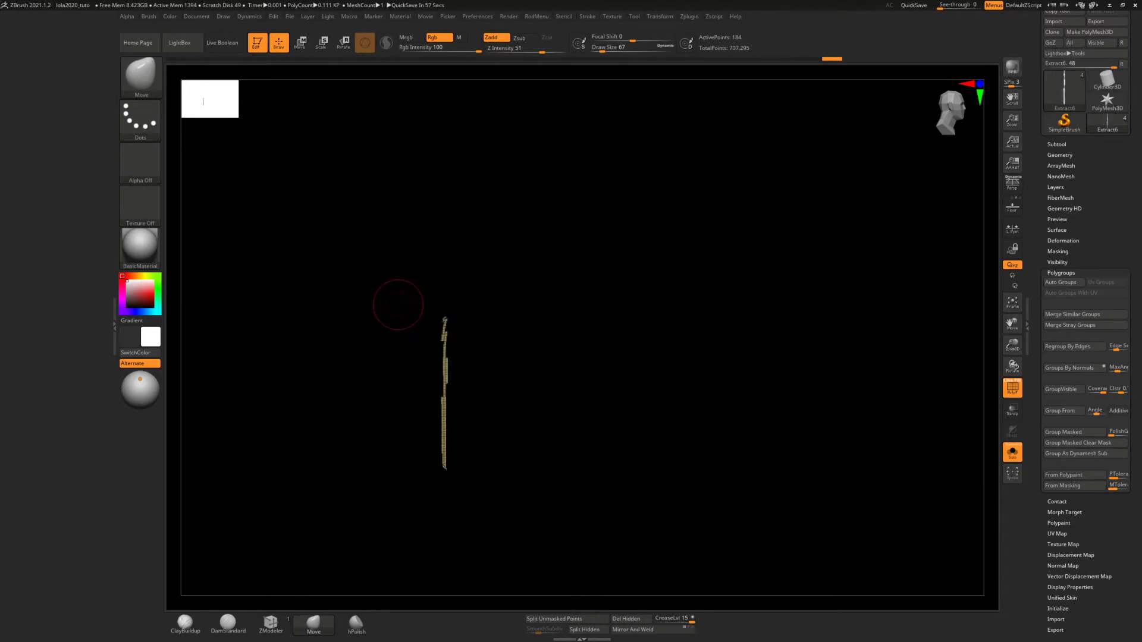
click(1110, 6)
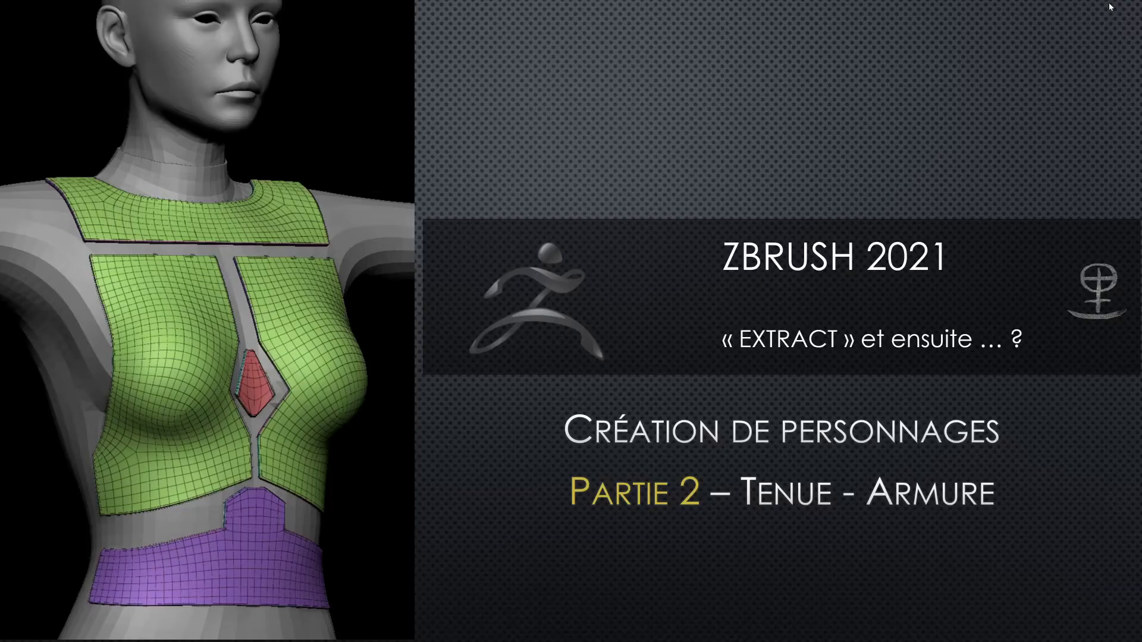
key(alt+Tab)
key(alt+Tab)
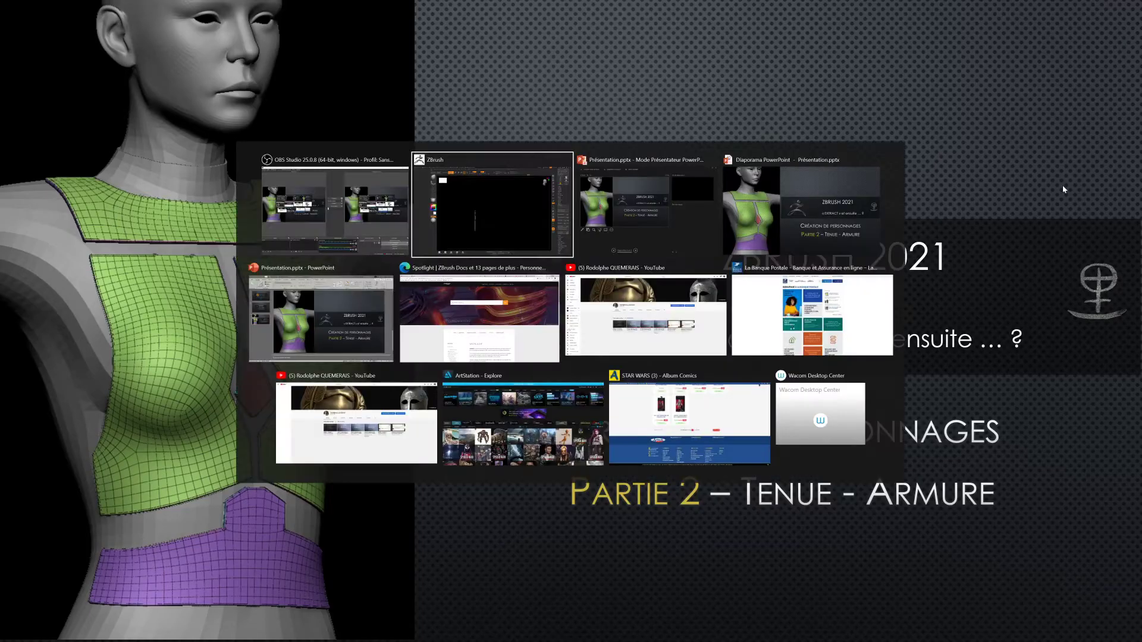
key(alt+shift+Tab)
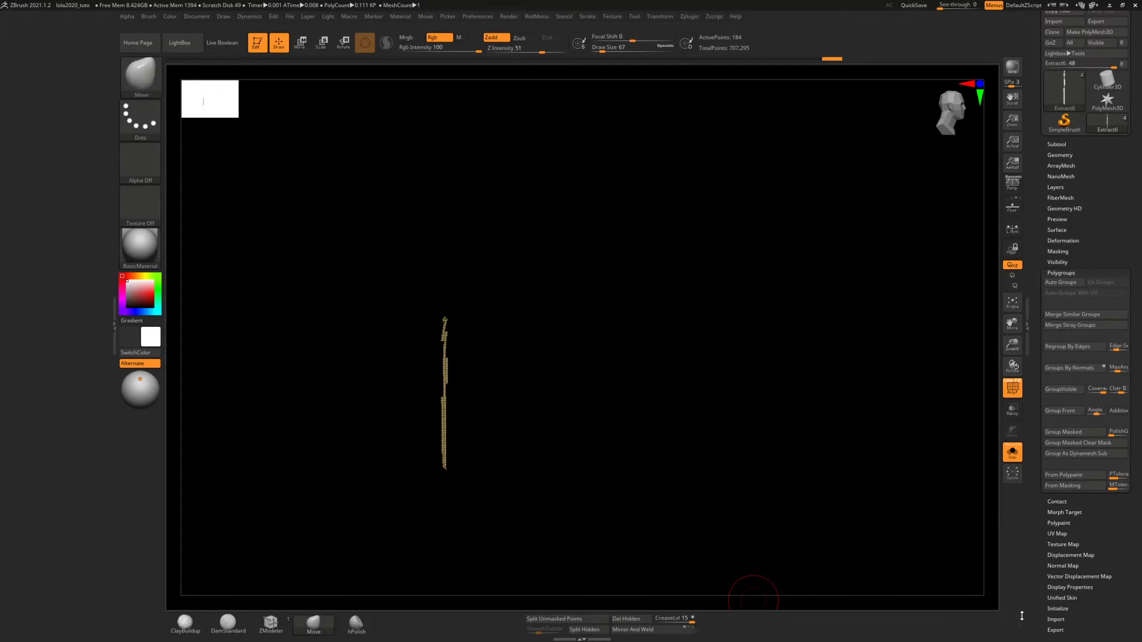
Switch the keyboard input language to English (United Kingdom)
key(super+space)
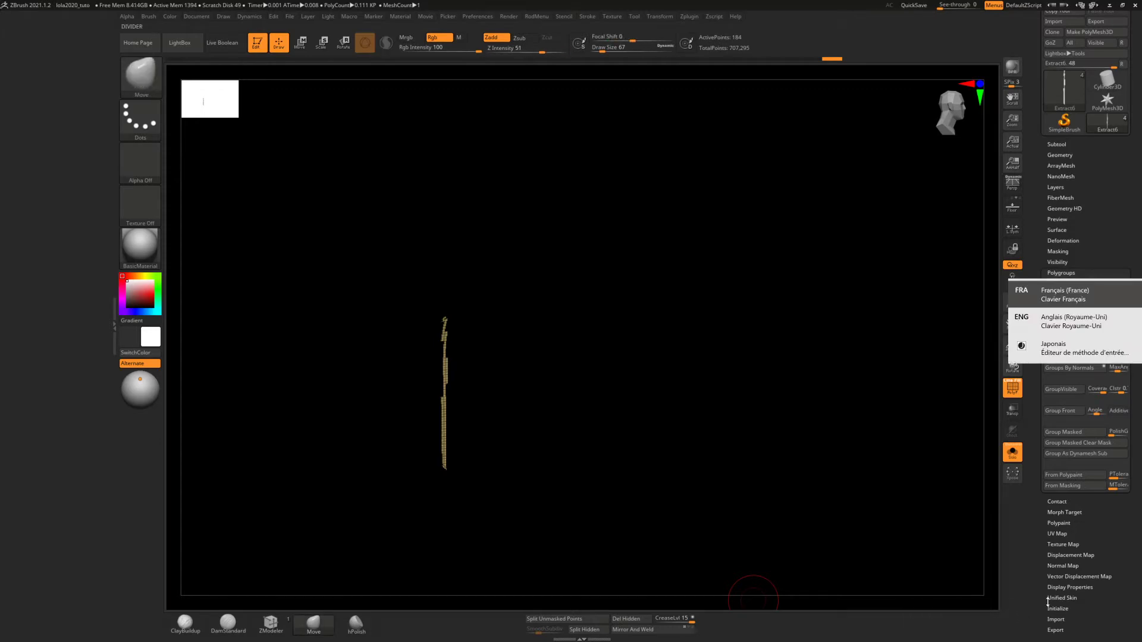
click(1089, 326)
drag(635, 386, 619, 385)
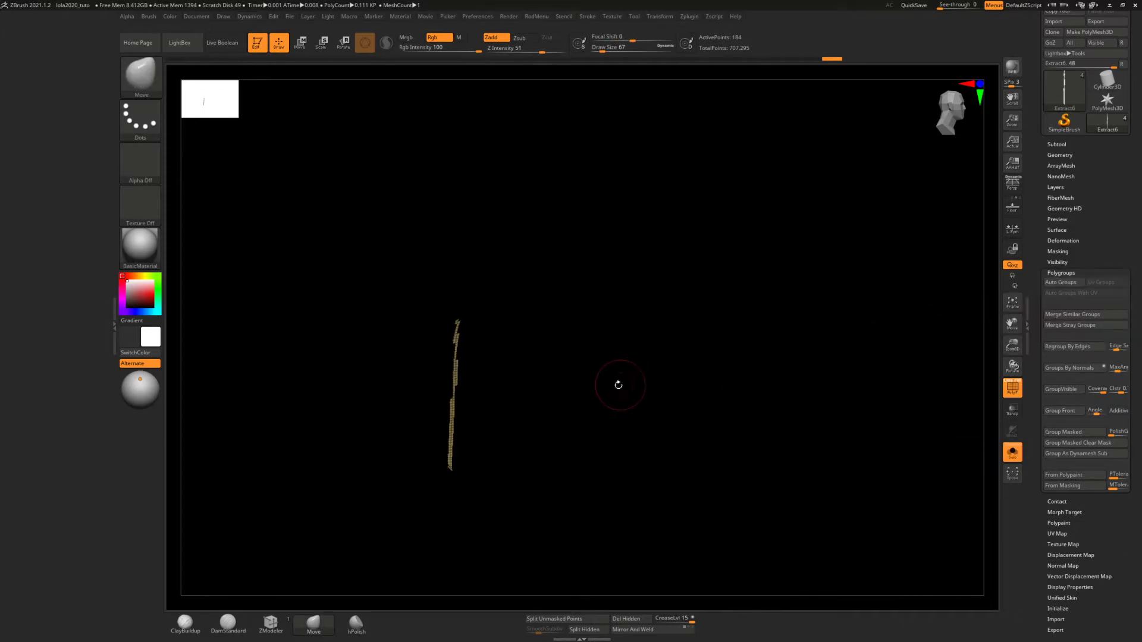
Undo the last regrouping and hiding so the whole green panel and its sliced side strip are restored
key(ctrl)
key(ctrl+z)
key(ctrl+z)
key(ctrl+z)
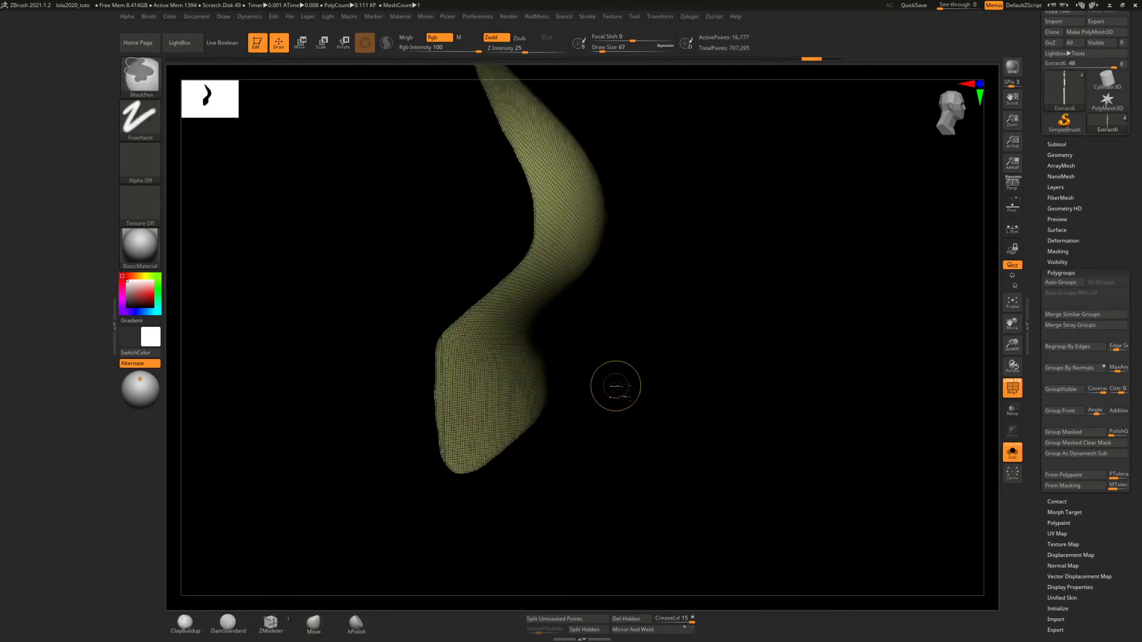
key(ctrl)
ctrl+right_drag(562, 417, 575, 471)
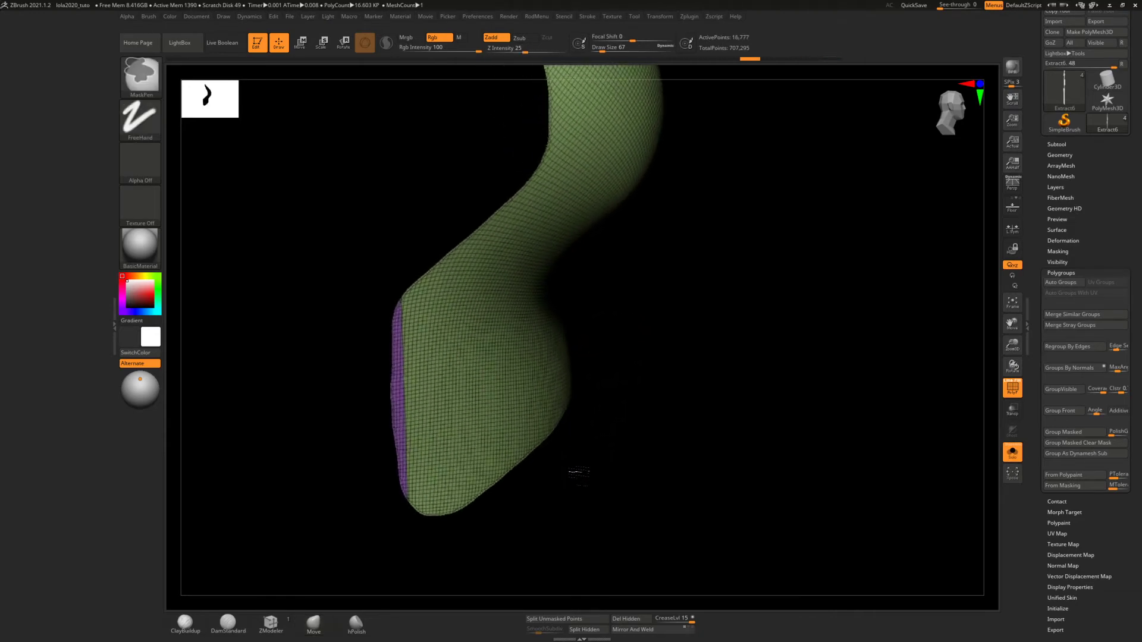
Show all the torso panels again and isolate the small red centre panel
mouse_move(622, 443)
alt+right_down()
mouse_move(717, 466)
mouse_move(684, 458)
mouse_move(708, 461)
mouse_move(694, 438)
alt+right_up()
mouse_move(718, 478)
alt+right_down()
mouse_move(701, 492)
mouse_move(708, 510)
mouse_move(671, 500)
mouse_move(663, 462)
alt+right_up()
key(ctrl)
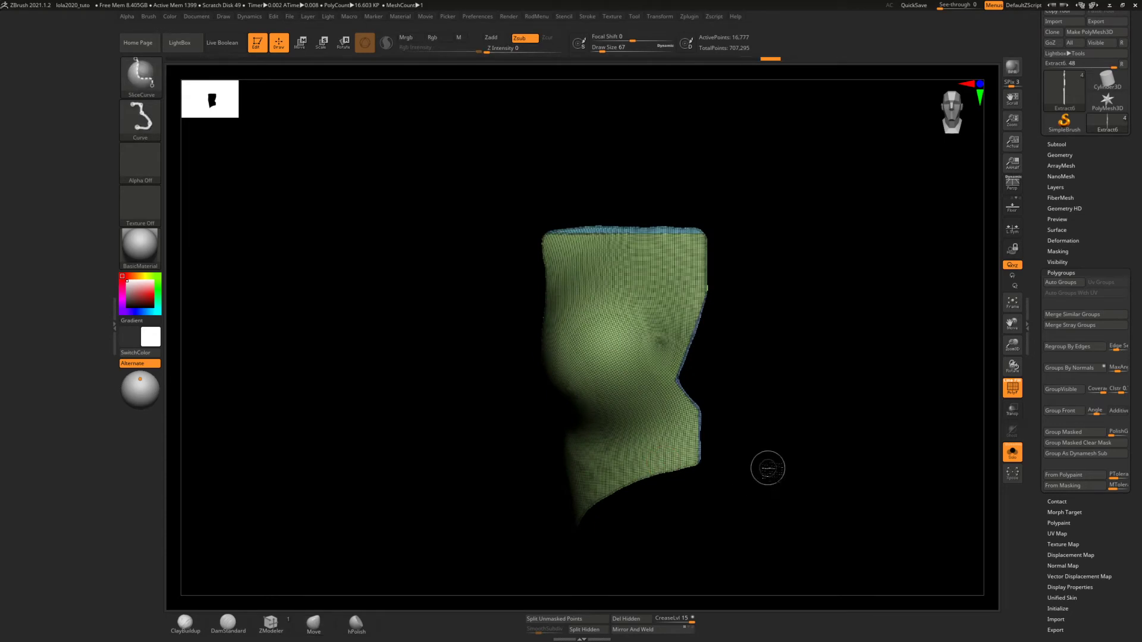
ctrl+shift+click(767, 468)
alt+right_drag(598, 501, 556, 420)
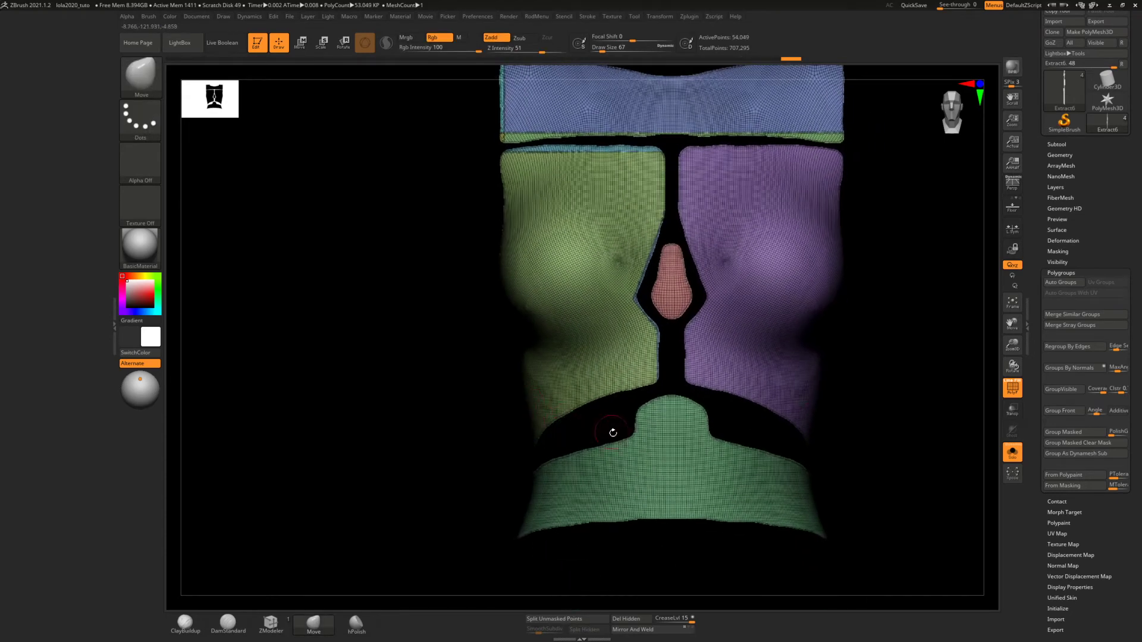
ctrl+shift+click(675, 312)
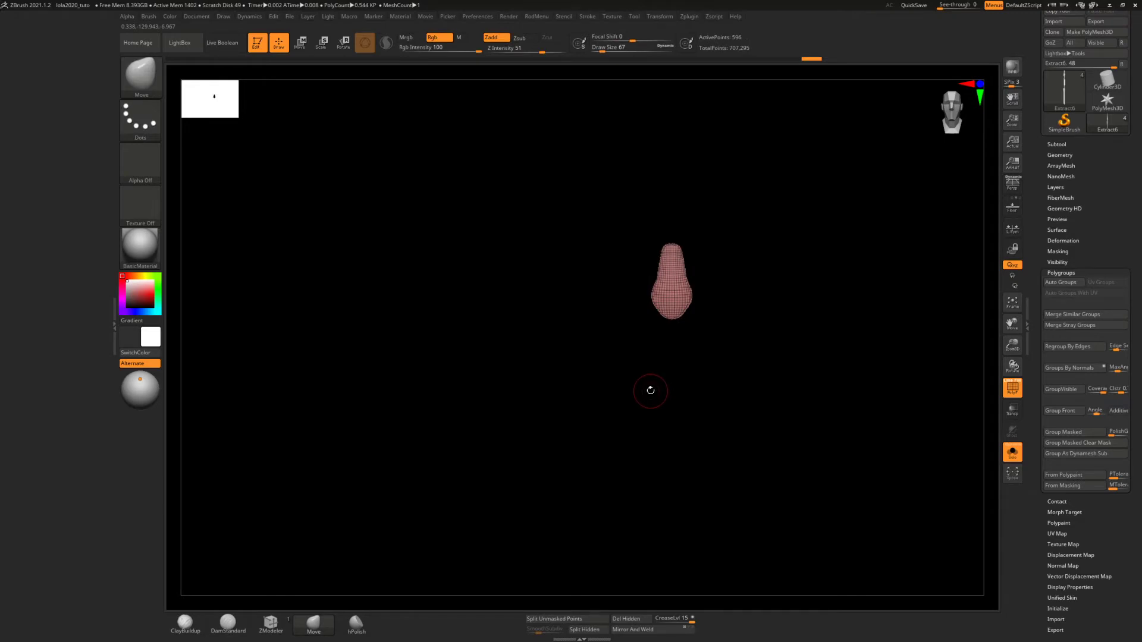
mouse_move(571, 231)
alt+right_down()
mouse_move(565, 247)
mouse_move(469, 265)
mouse_move(540, 389)
mouse_move(546, 485)
alt+right_up()
alt+right_drag(646, 275, 543, 397)
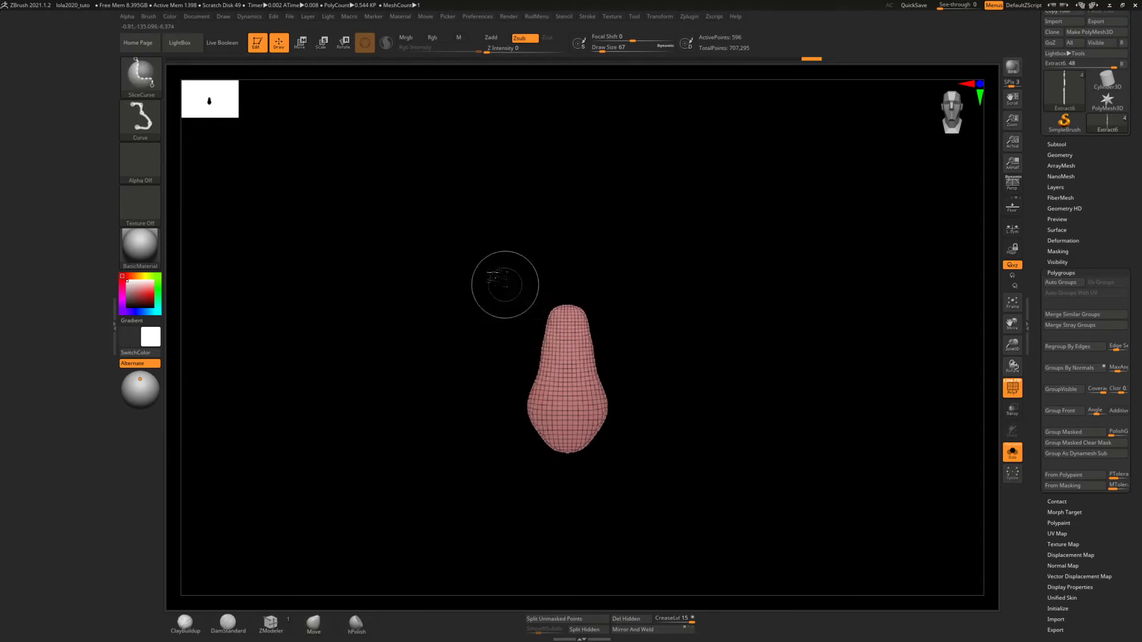
Slice straight lines along the red centre panel's upper and lower left edges, its bottom tip and its top edge
mouse_move(525, 459)
ctrl+shift+mouse_down()
mouse_move(583, 251)
mouse_move(574, 238)
ctrl+shift+mouse_up()
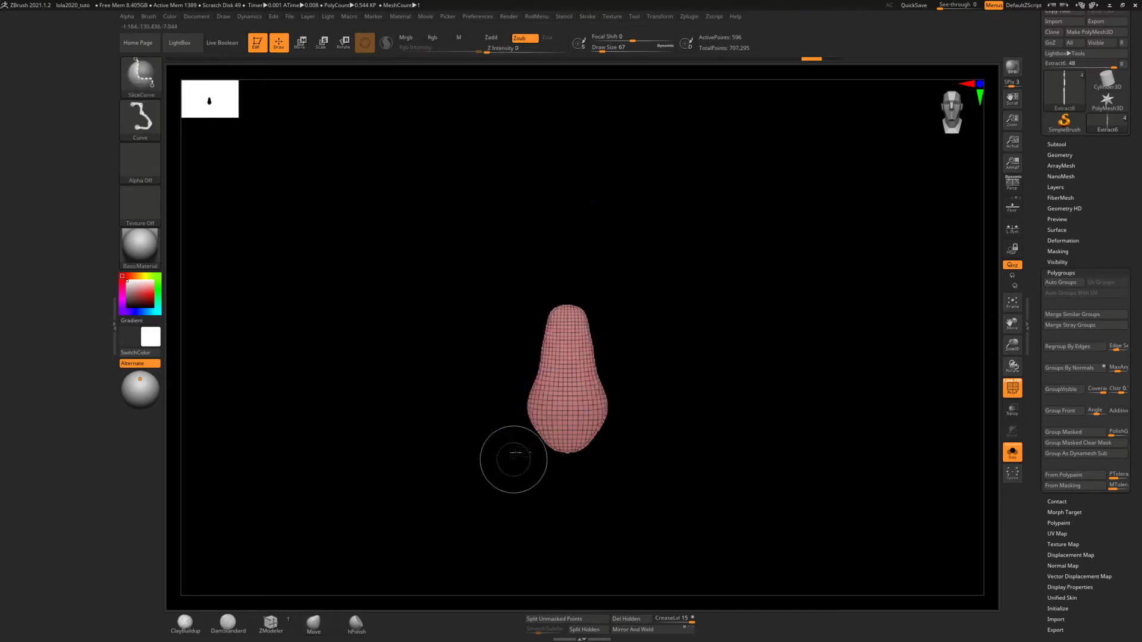
ctrl+shift+drag(515, 457, 568, 274)
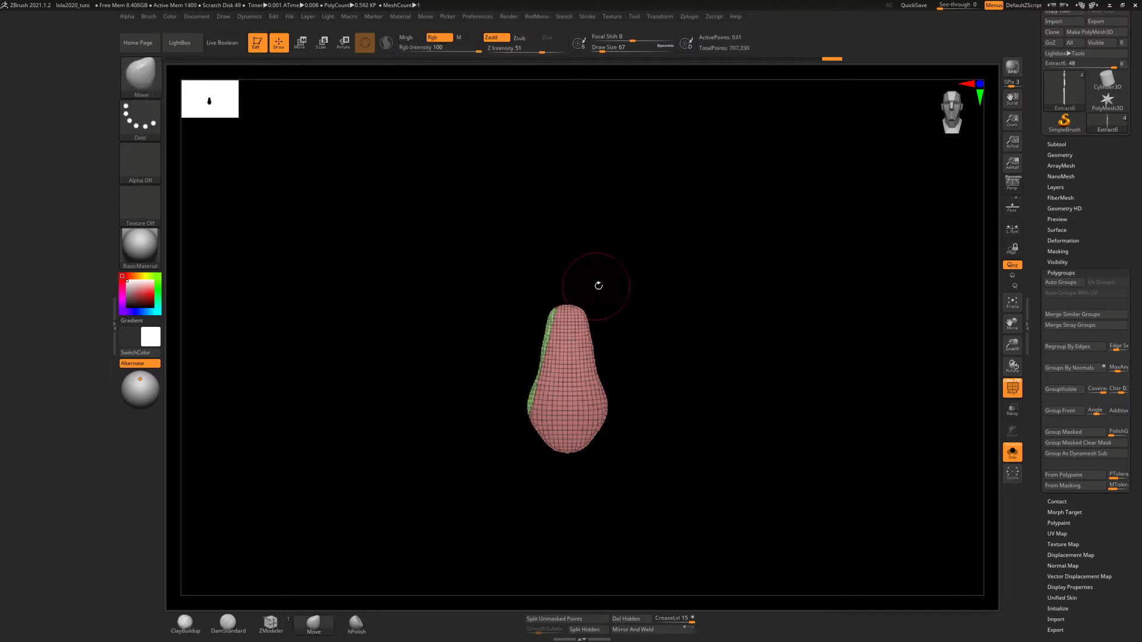
ctrl+shift+drag(619, 450, 511, 446)
ctrl+shift+drag(575, 472, 510, 387)
ctrl+shift+drag(520, 312, 626, 309)
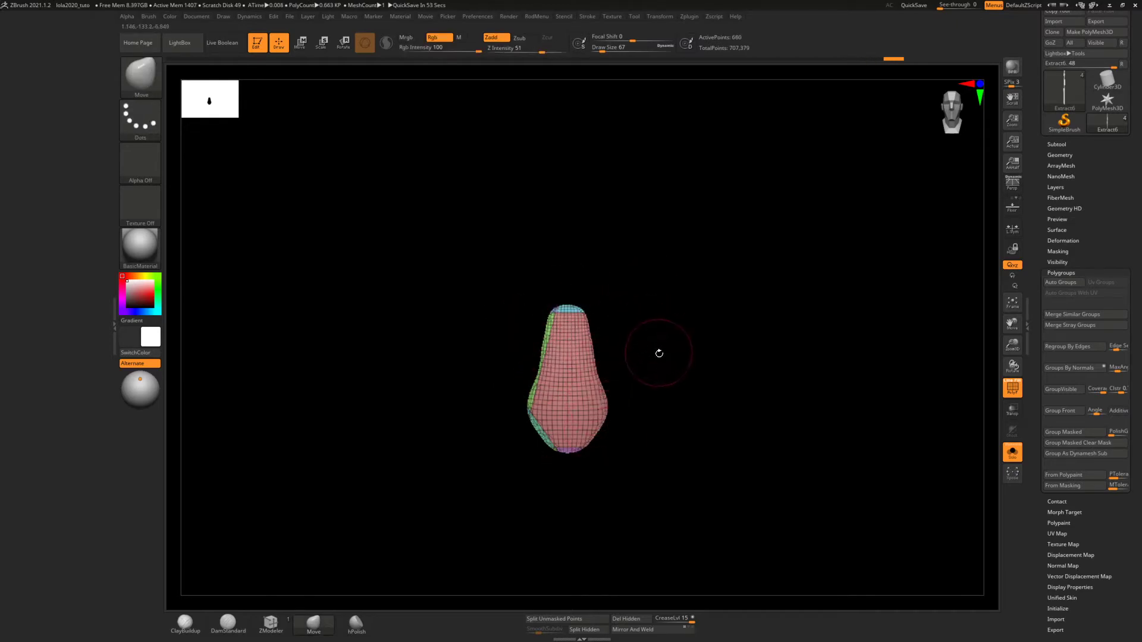
Show all the torso panels again and isolate the teal waist panel
ctrl+shift+click(703, 357)
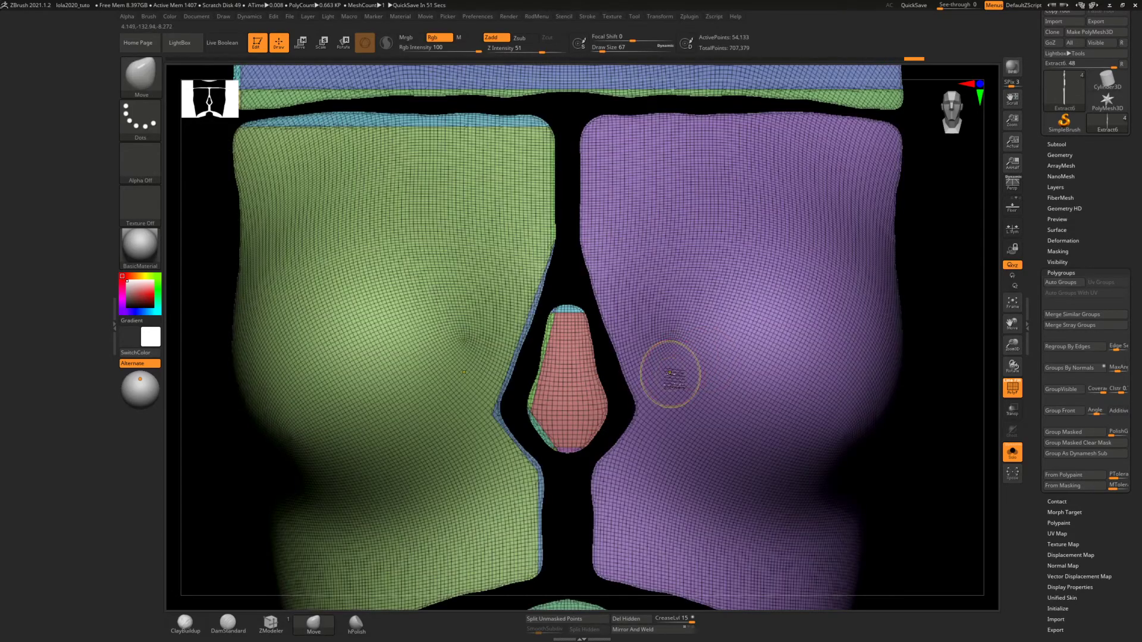
ctrl+right_drag(671, 373, 669, 309)
alt+right_drag(635, 476, 641, 316)
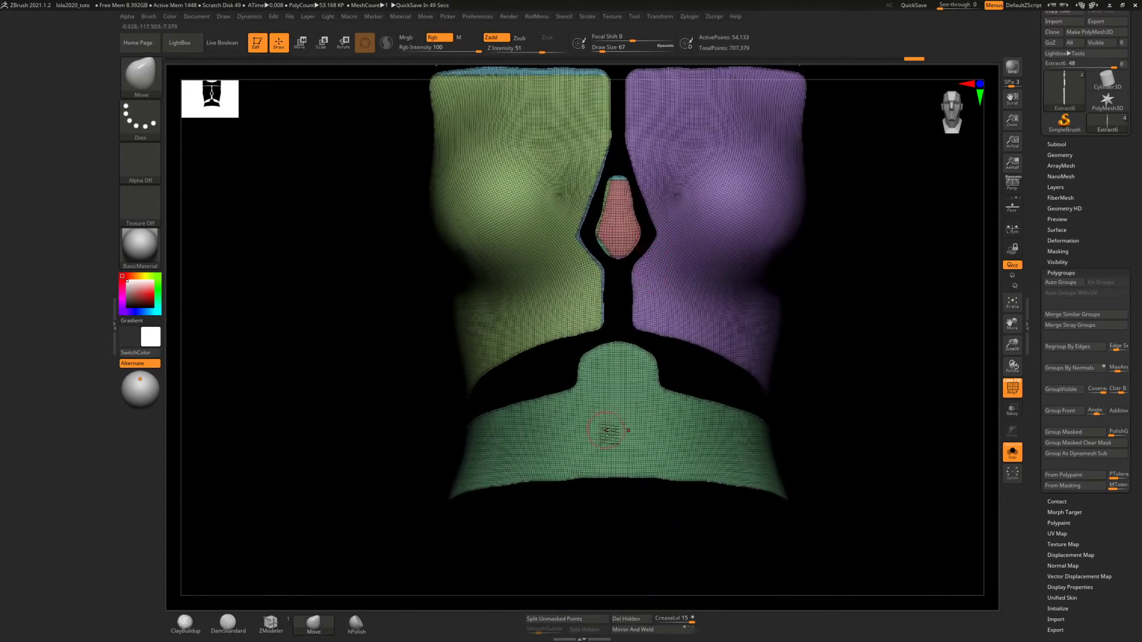
ctrl+shift+click(607, 430)
right_drag(613, 409, 612, 391)
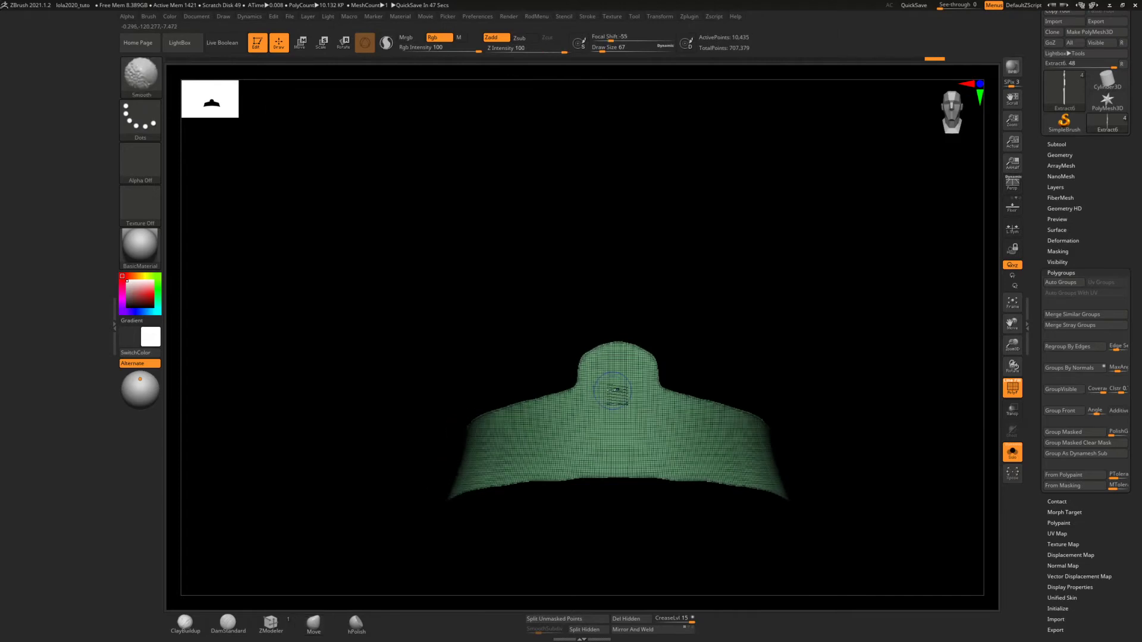
ctrl+right_drag(613, 332, 611, 434)
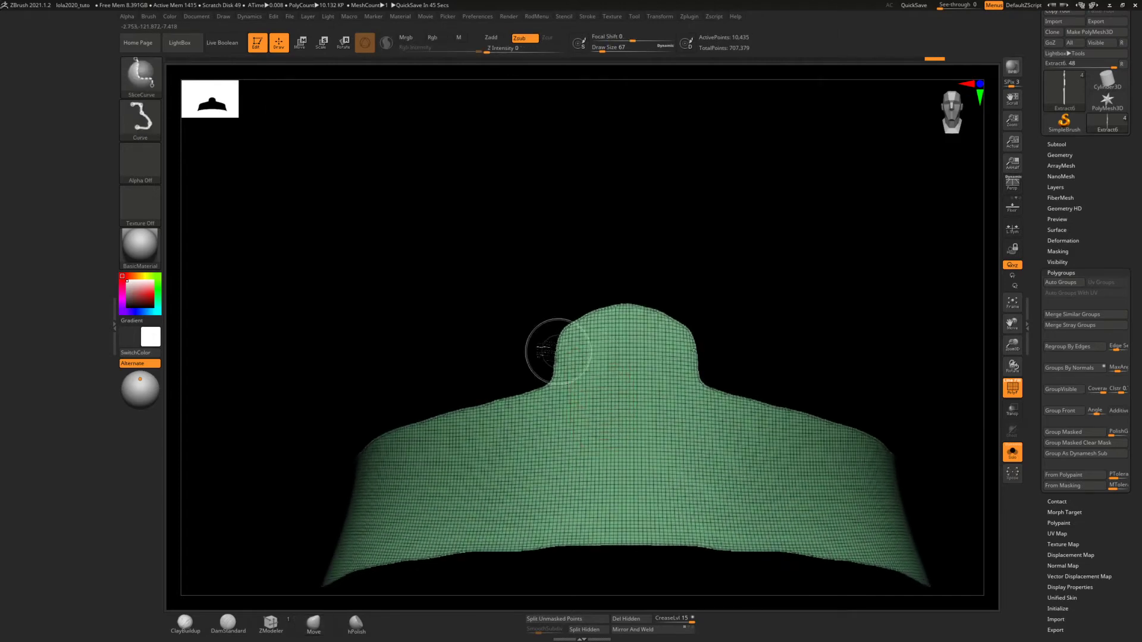
Slice along the left corner and top of the waist panel's central tab and along the panel's sloped left upper edge
ctrl+shift+drag(523, 351, 646, 288)
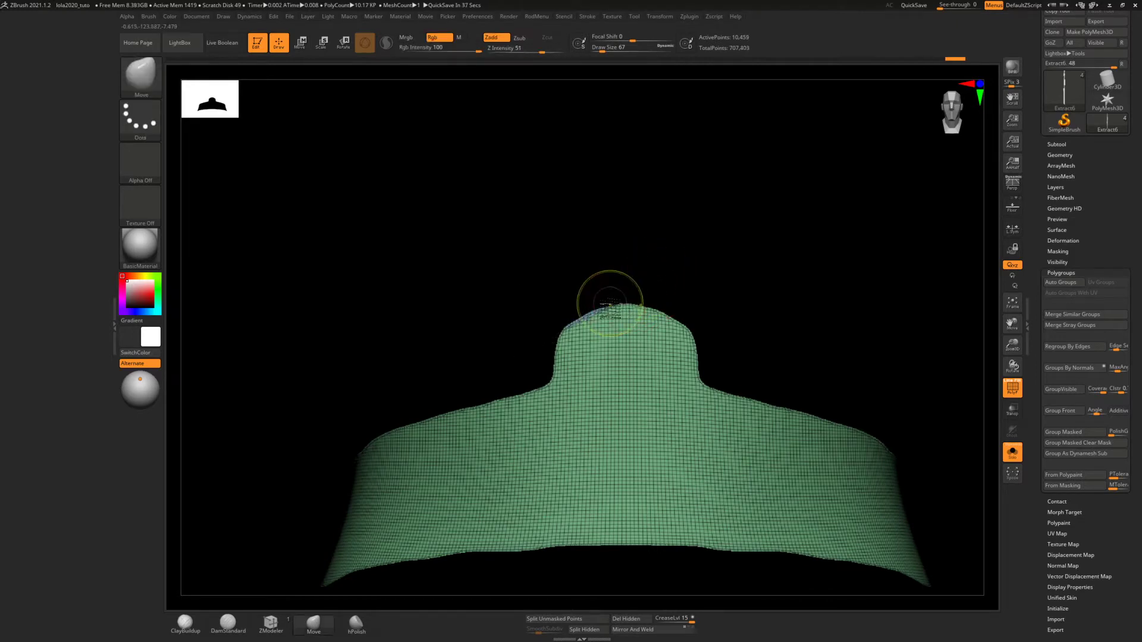
ctrl+shift+drag(588, 308, 708, 308)
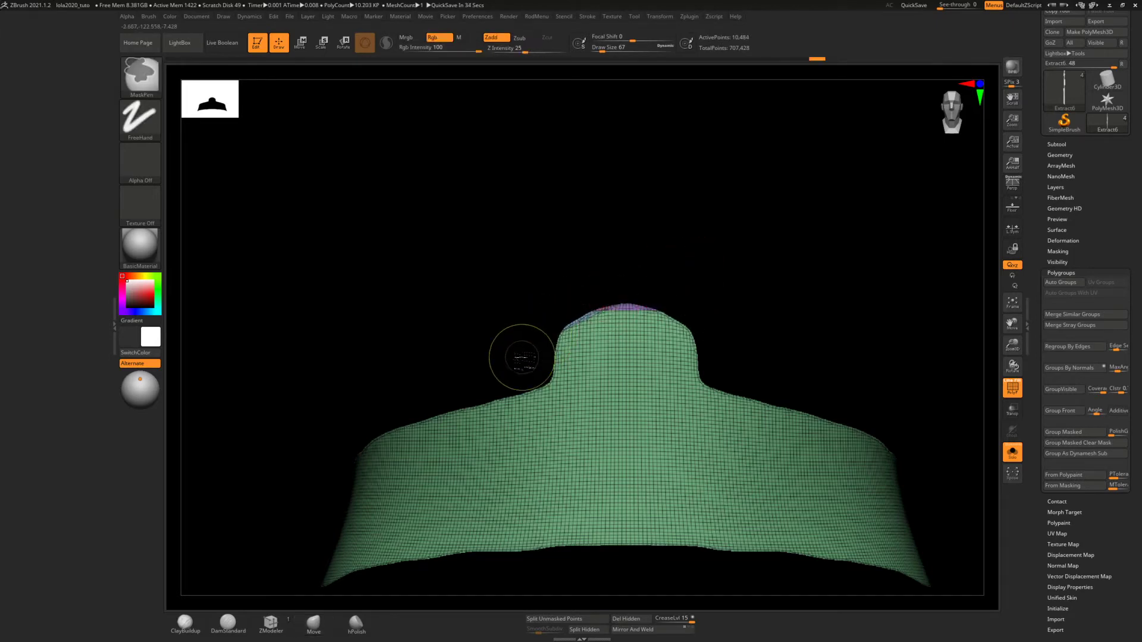
ctrl+right_drag(521, 356, 522, 364)
mouse_move(558, 280)
ctrl+shift+mouse_down()
mouse_move(558, 394)
mouse_move(554, 356)
mouse_move(589, 190)
ctrl+shift+mouse_up()
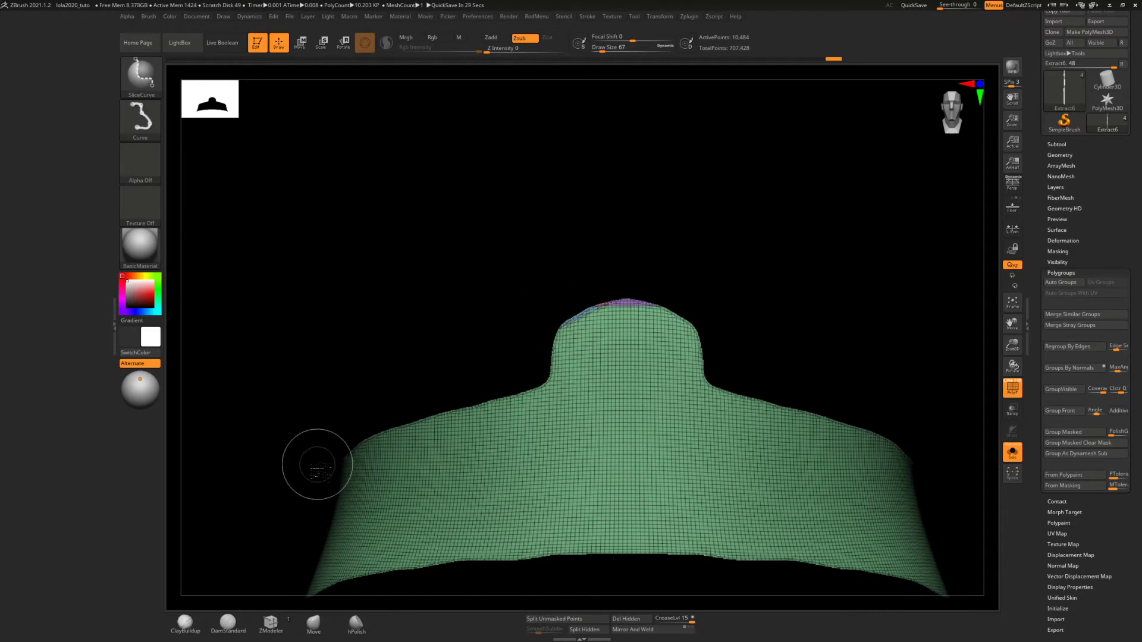
mouse_move(303, 495)
ctrl+shift+mouse_down()
mouse_move(370, 441)
mouse_move(352, 448)
mouse_move(410, 425)
mouse_move(556, 394)
mouse_move(562, 306)
ctrl+shift+mouse_up()
Slice a straight line along the waist panel's outer side edge in side view
key(space)
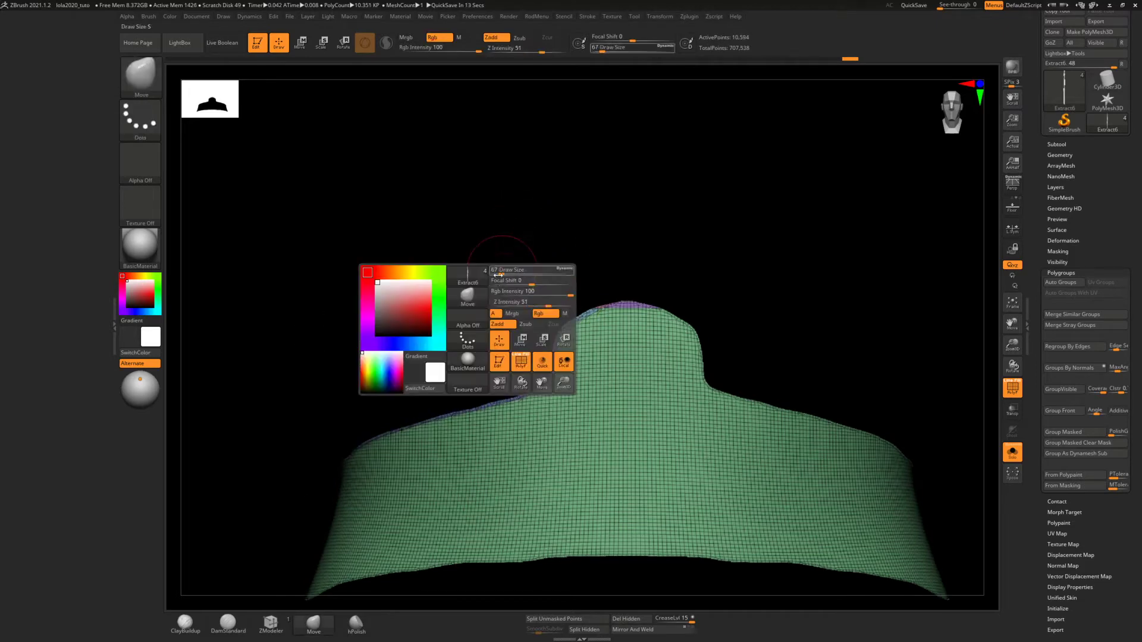
drag(506, 217, 525, 245)
alt+drag(447, 319, 585, 184)
drag(500, 269, 543, 237)
key(ctrl+shift)
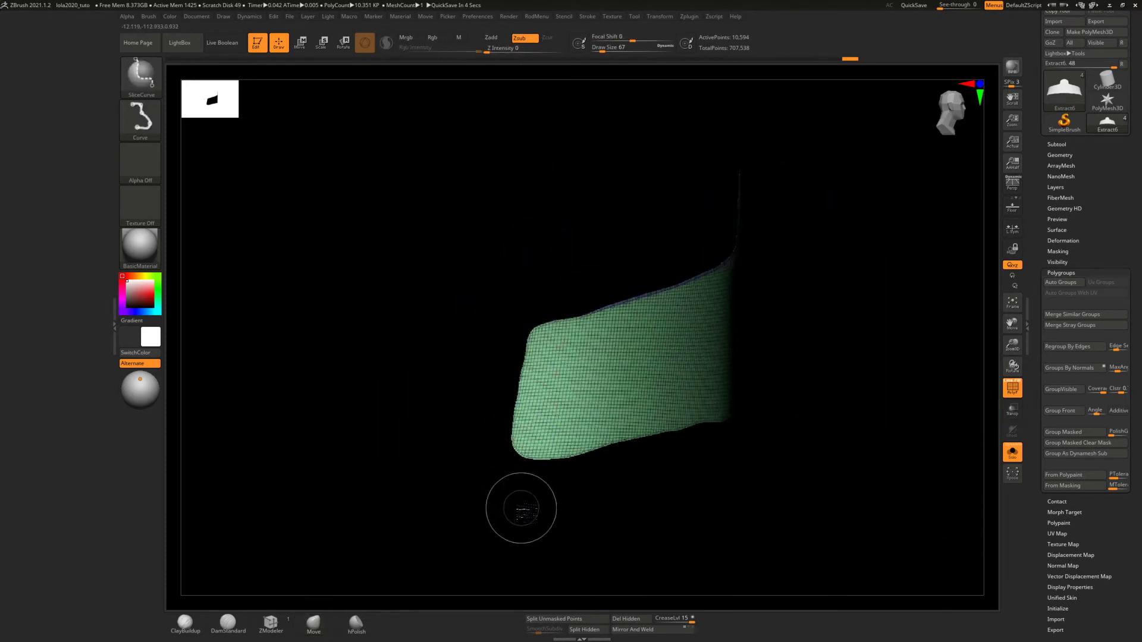
ctrl+shift+drag(509, 493, 547, 275)
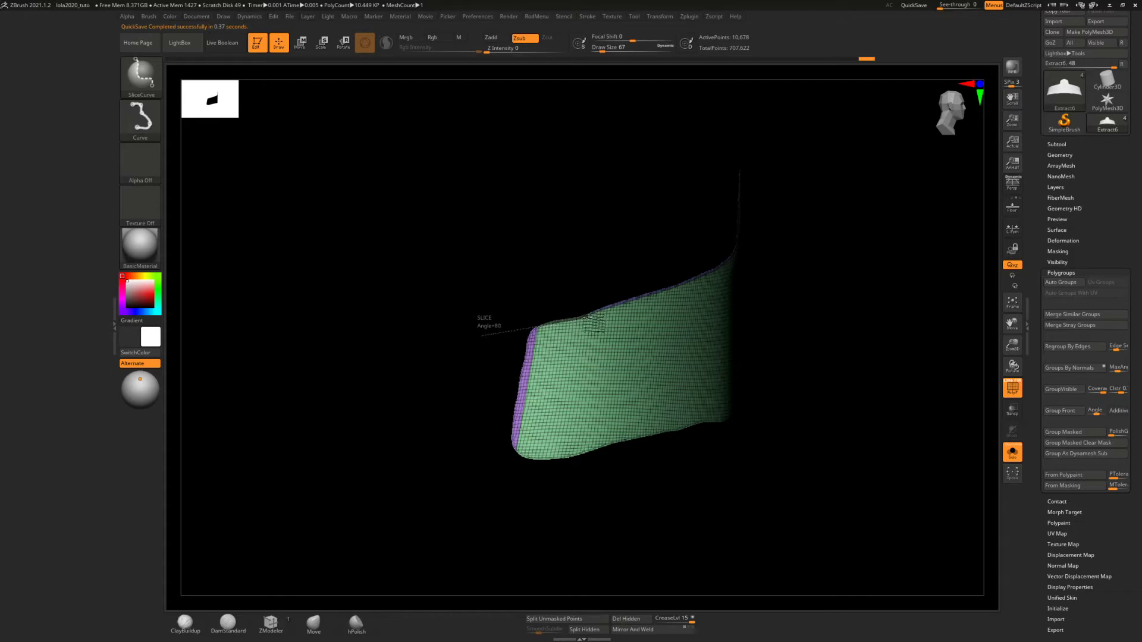
Try to slice a straight line along the outer part of the waist panel's upper edge
ctrl+shift+drag(592, 288, 592, 280)
mouse_move(599, 265)
right_down()
mouse_move(591, 250)
mouse_move(561, 362)
right_up()
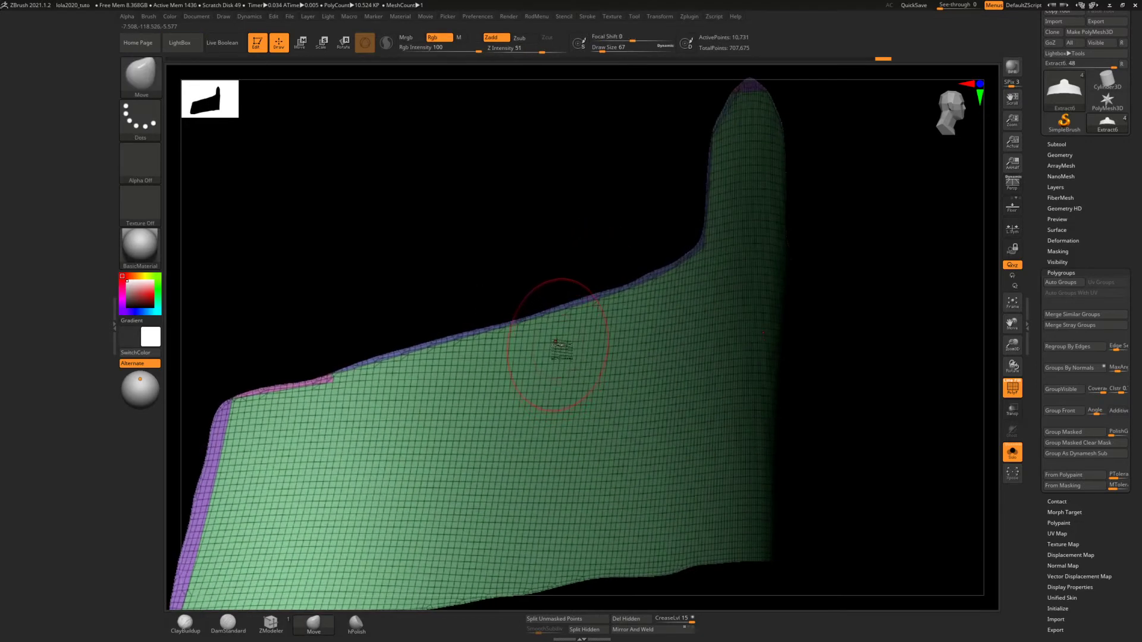
alt+right_drag(556, 301, 610, 262)
key(ctrl+z)
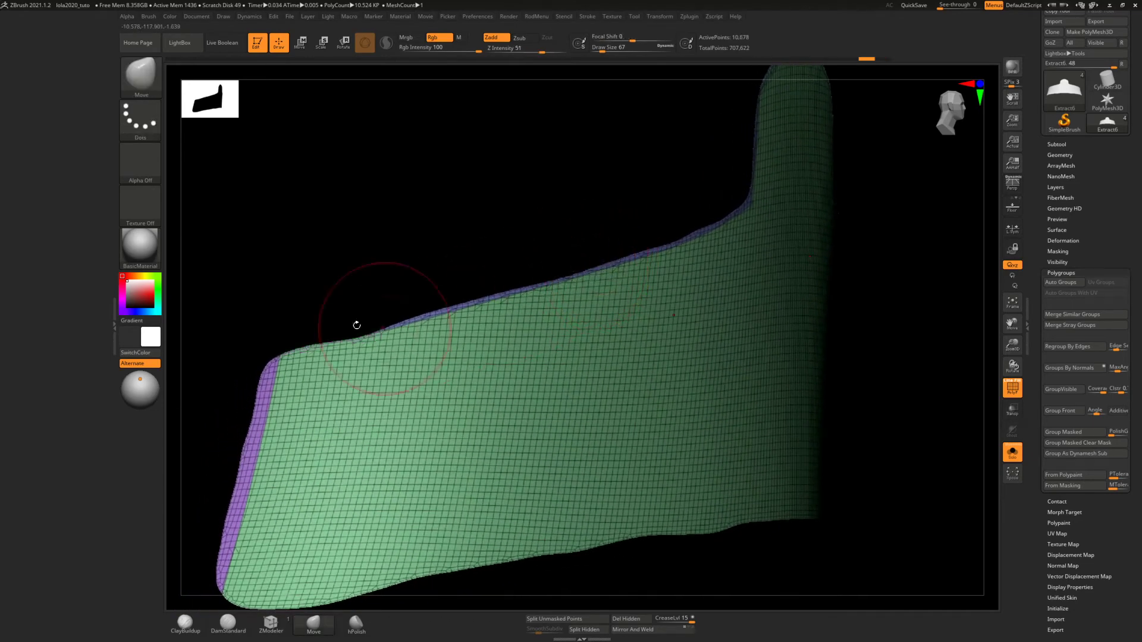
alt+right_drag(381, 273, 507, 238)
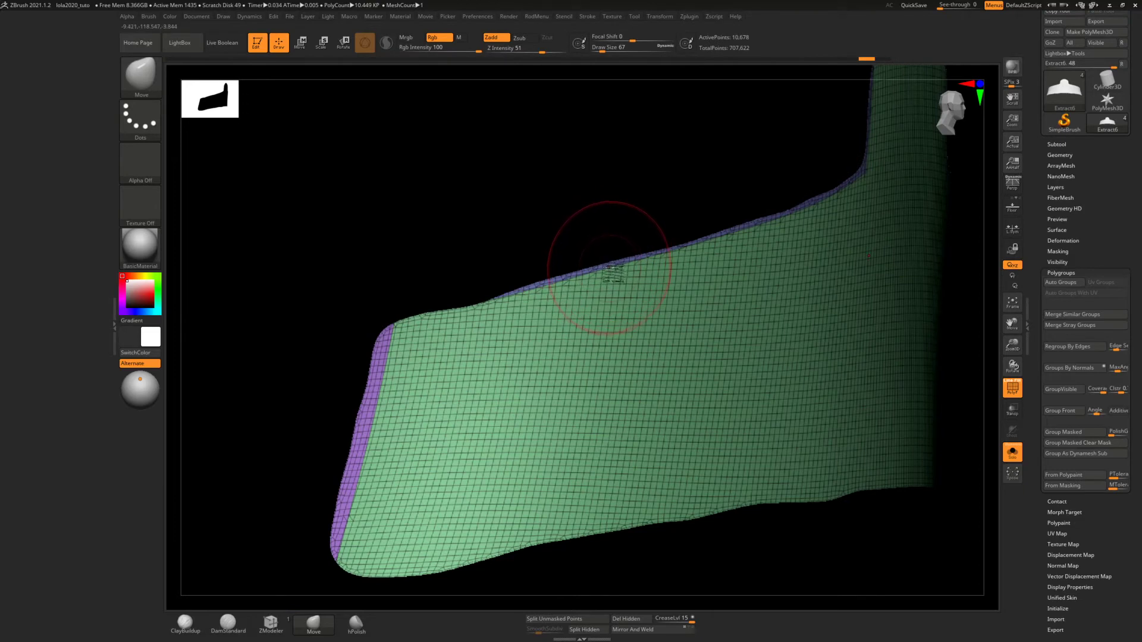
Slice along the outer part of the waist panel's sloped upper edge, angling the cut to match the slope
ctrl+shift+drag(610, 272, 515, 300)
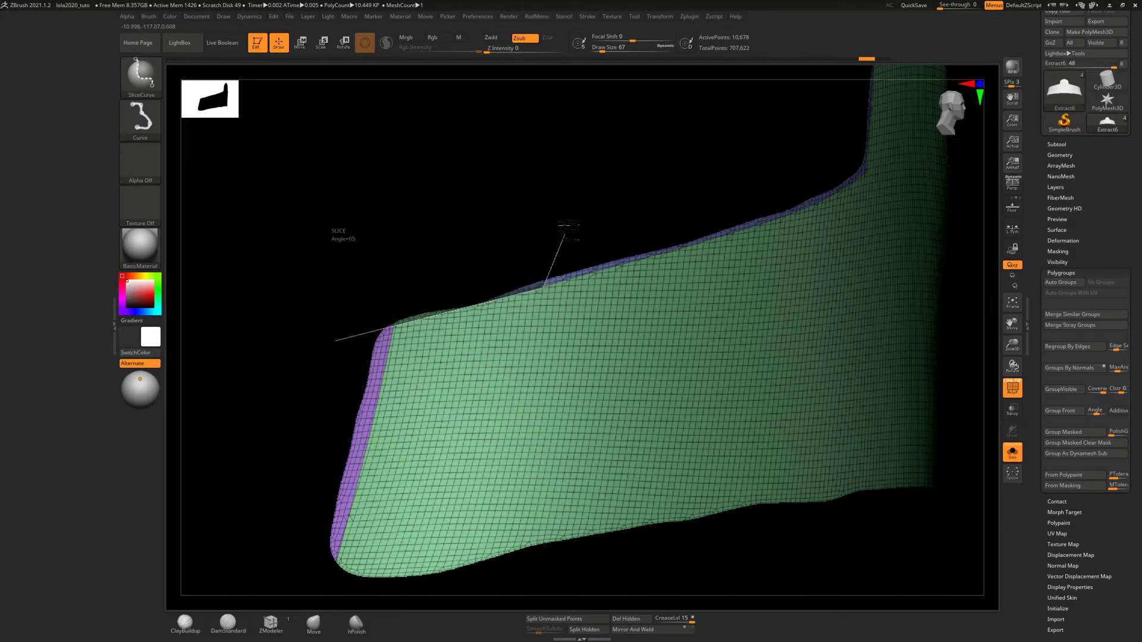
mouse_move(565, 234)
ctrl+shift+mouse_down()
mouse_move(706, 242)
mouse_move(566, 216)
mouse_move(629, 245)
mouse_move(615, 255)
mouse_move(627, 291)
ctrl+shift+mouse_up()
mouse_move(640, 342)
alt+right_down()
mouse_move(480, 299)
mouse_move(518, 299)
alt+right_up()
drag(348, 398, 392, 404)
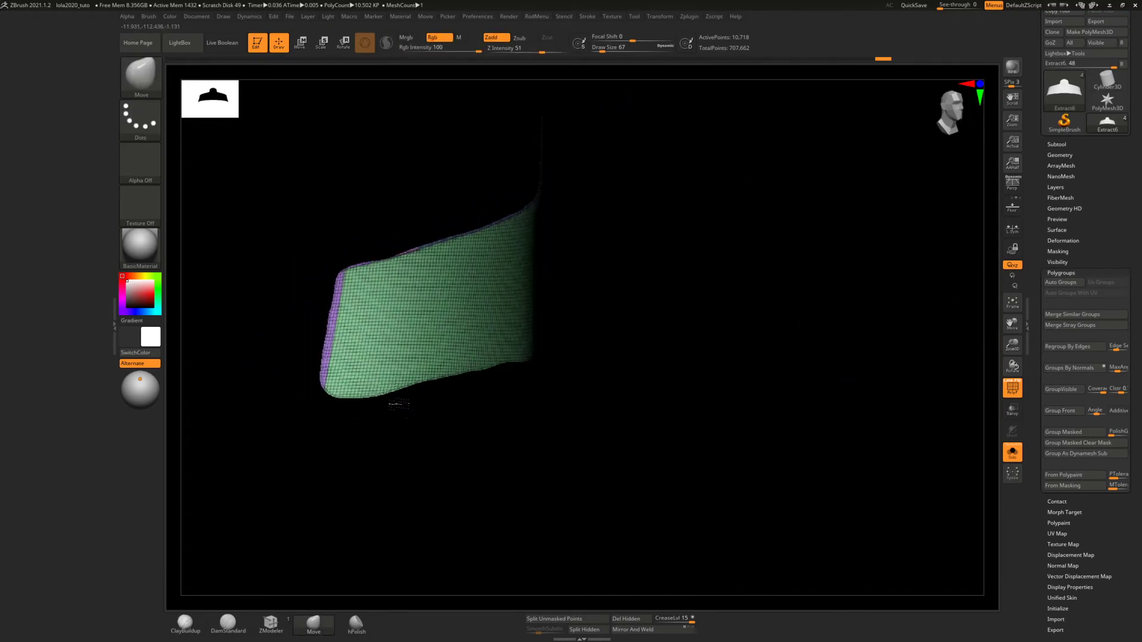
Slice a curve along the waist panel's lower edge, following its bend from the outer corner toward the centre
key(ctrl+shift)
ctrl+shift+drag(305, 419, 414, 373)
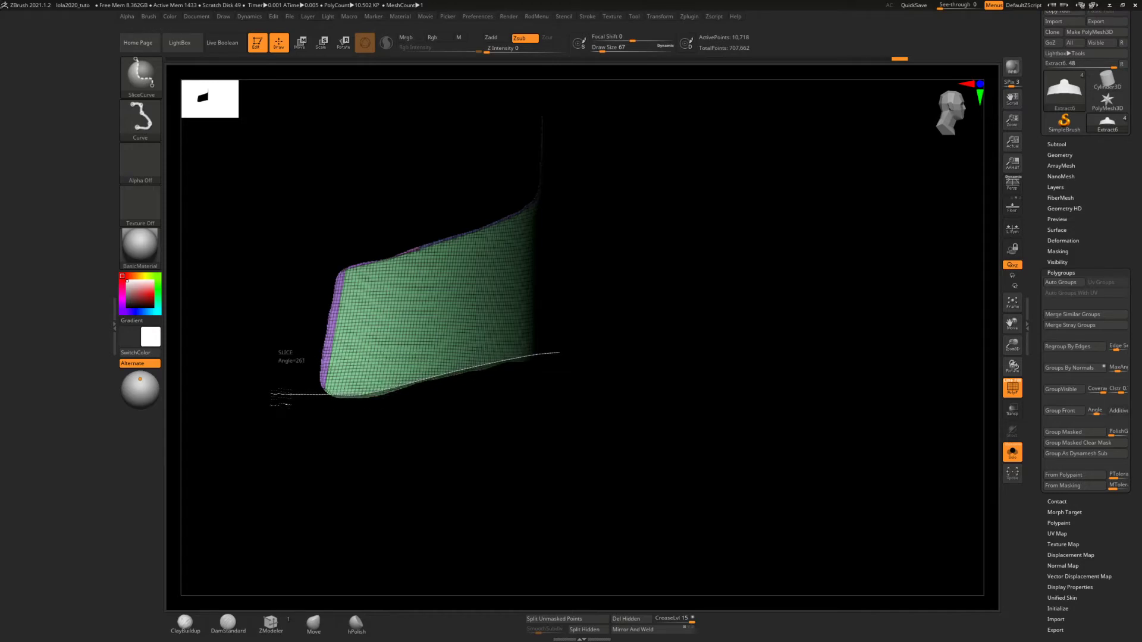
ctrl+shift+drag(280, 398, 274, 395)
drag(523, 381, 458, 357)
ctrl+right_drag(519, 405, 579, 364)
drag(580, 364, 515, 417)
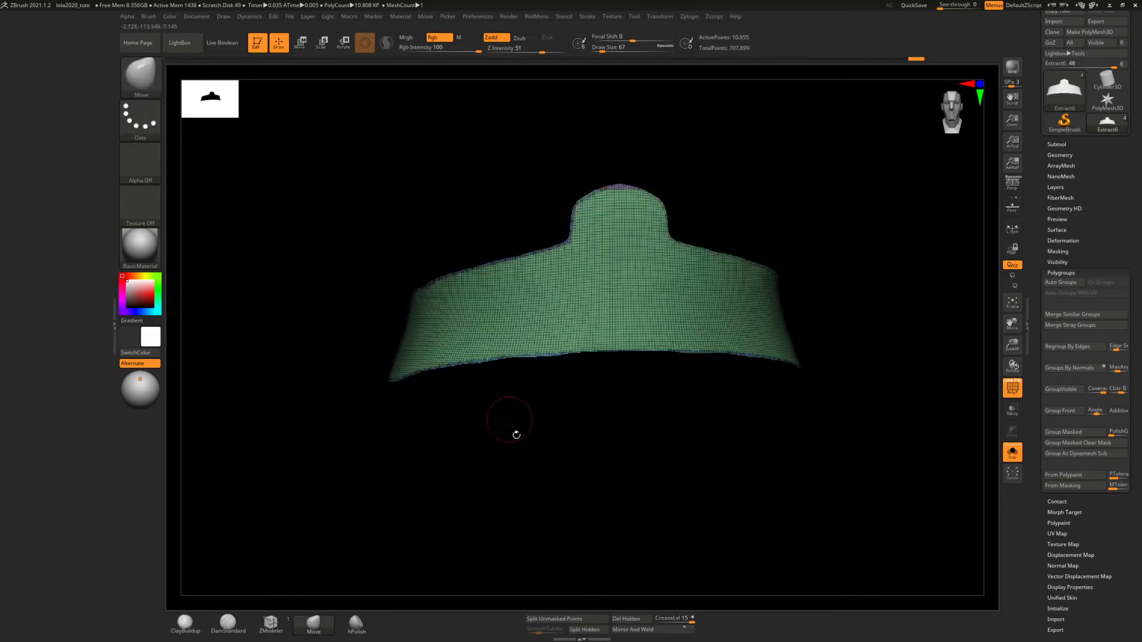
Switch the selection brush to SelectRect and show all the torso panels again
key(ctrl+shift)
ctrl+shift+click(141, 77)
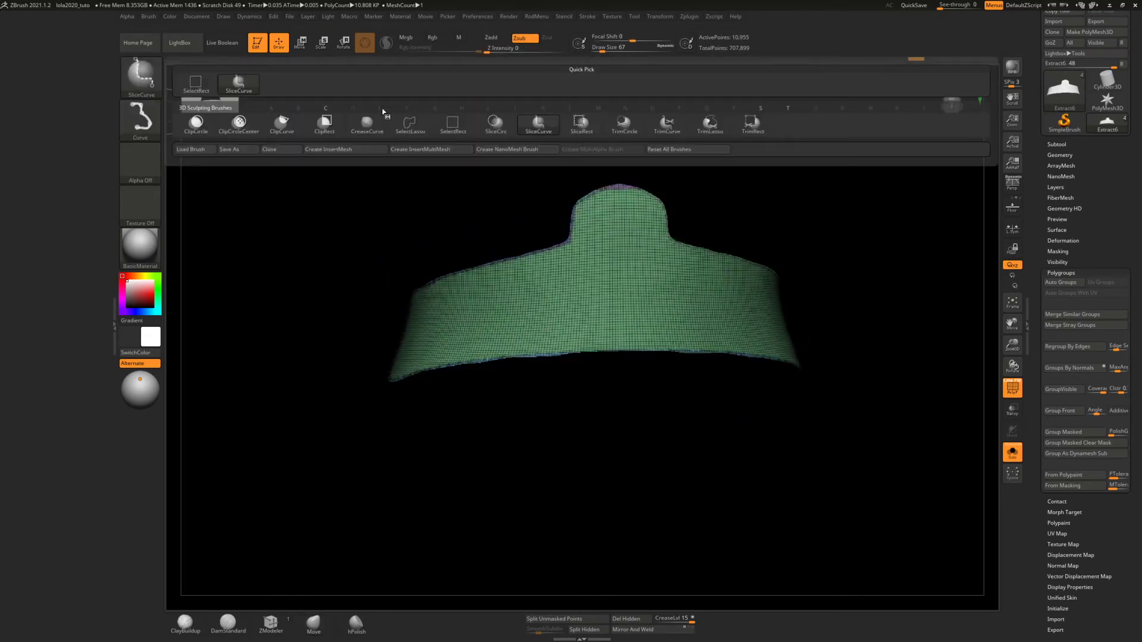
ctrl+shift+click(452, 122)
ctrl+shift+click(351, 236)
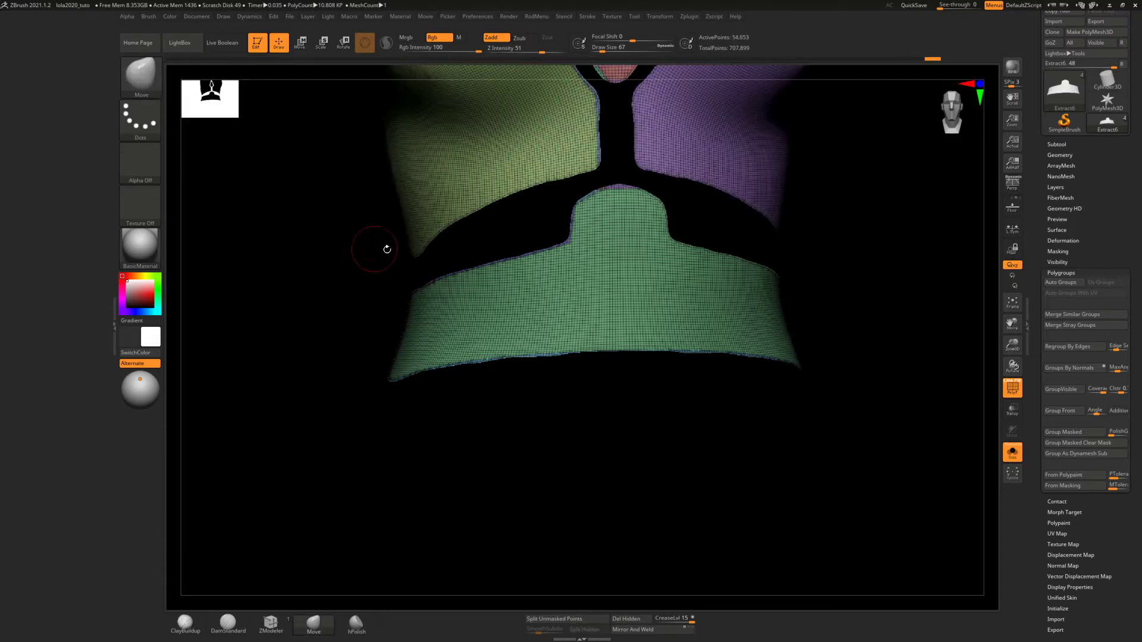
drag(387, 248, 456, 307)
mouse_move(456, 308)
alt+right_down()
mouse_move(426, 419)
mouse_move(440, 339)
mouse_move(459, 423)
alt+right_up()
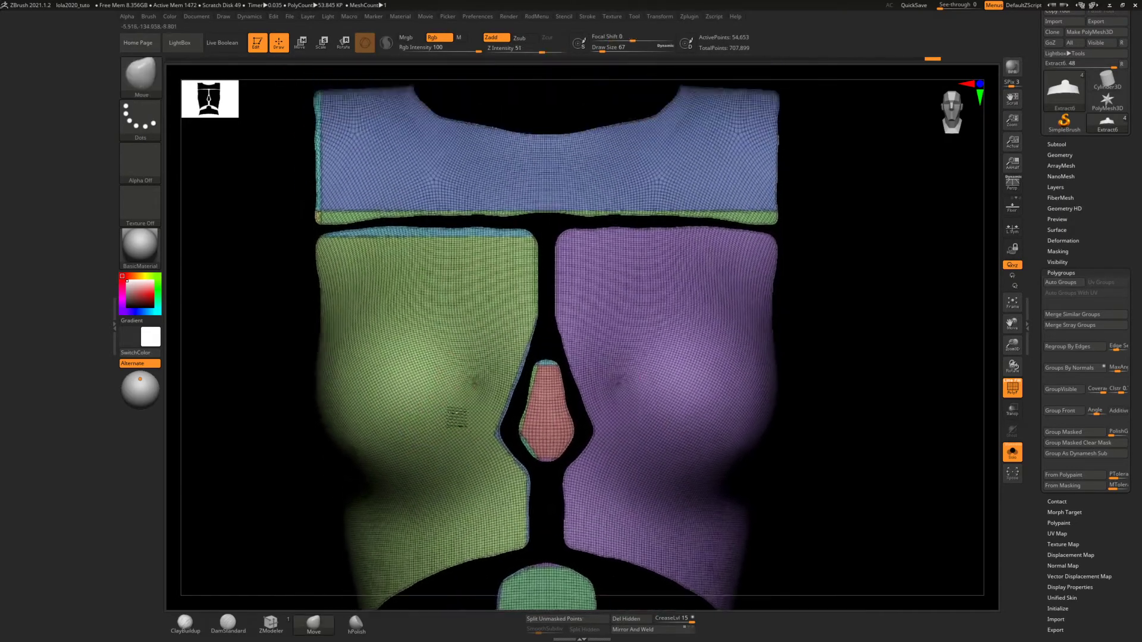
Hide the chest, side, centre and waist panels, invert the visibility, and delete the hidden border strips
ctrl+shift+click(513, 207)
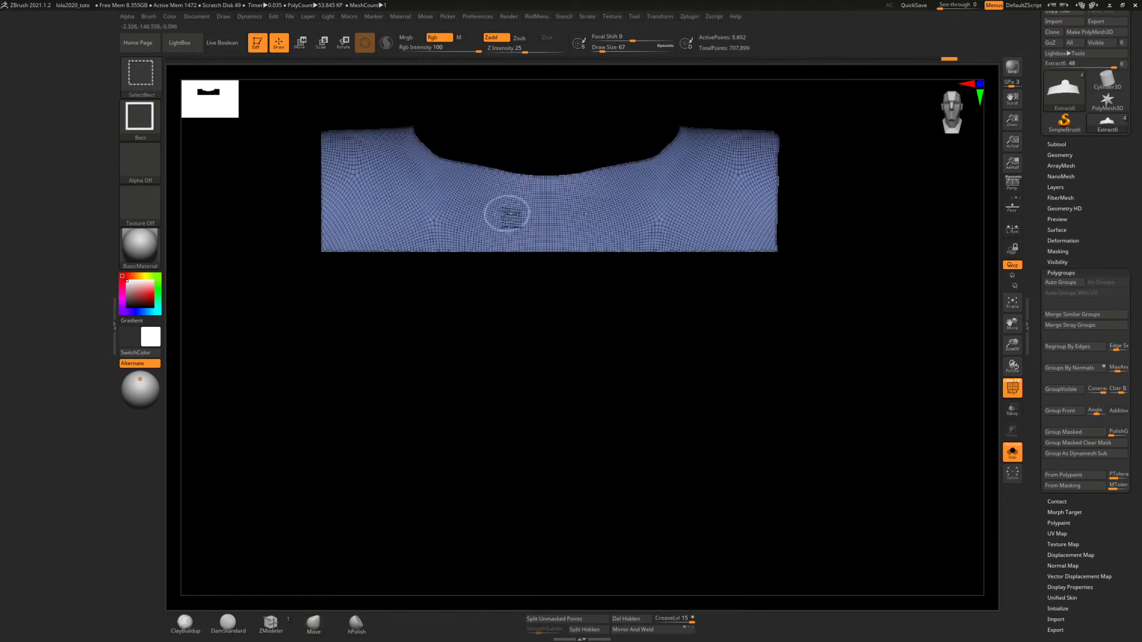
ctrl+shift+click(505, 214)
ctrl+alt+shift+click(457, 320)
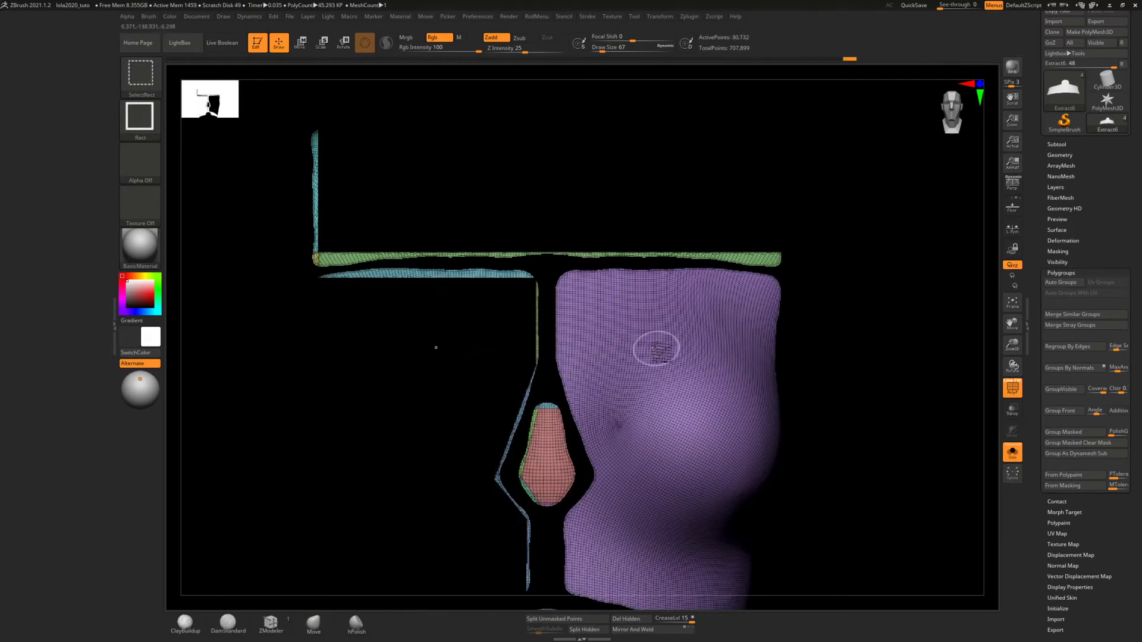
ctrl+alt+shift+click(656, 347)
ctrl+alt+shift+click(552, 455)
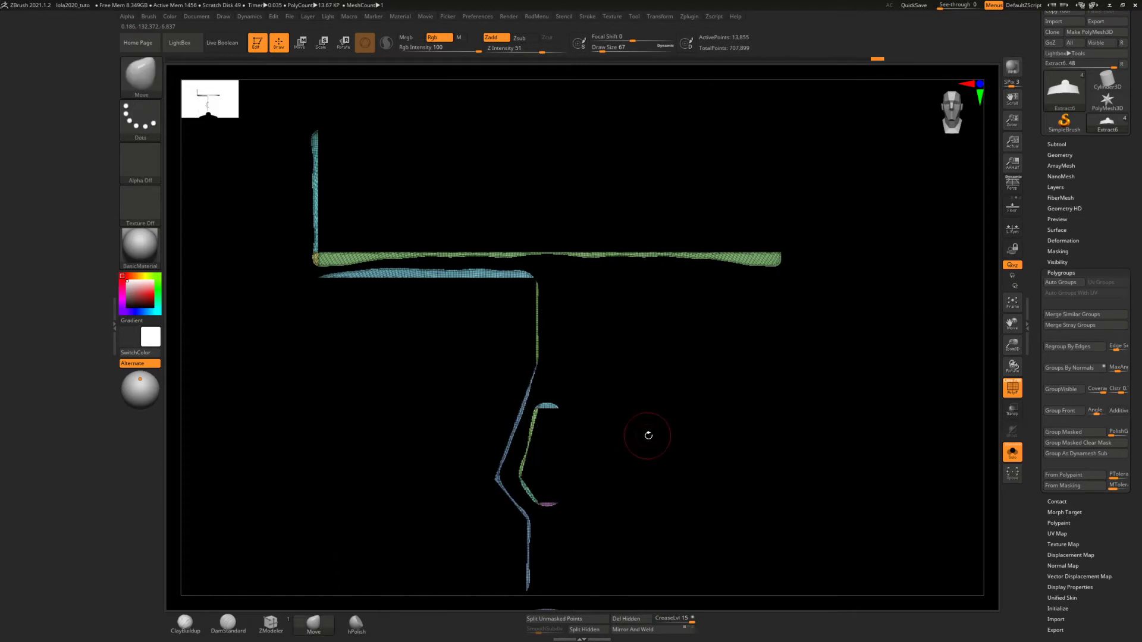
alt+right_drag(648, 436, 675, 183)
ctrl+alt+shift+click(604, 411)
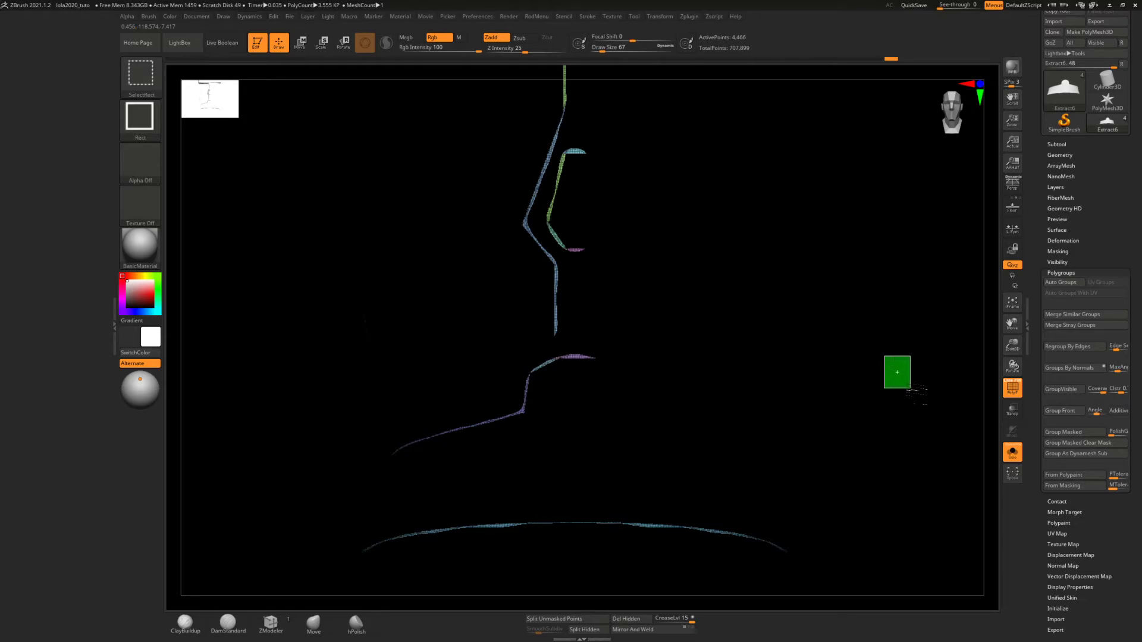
ctrl+shift+click(903, 377)
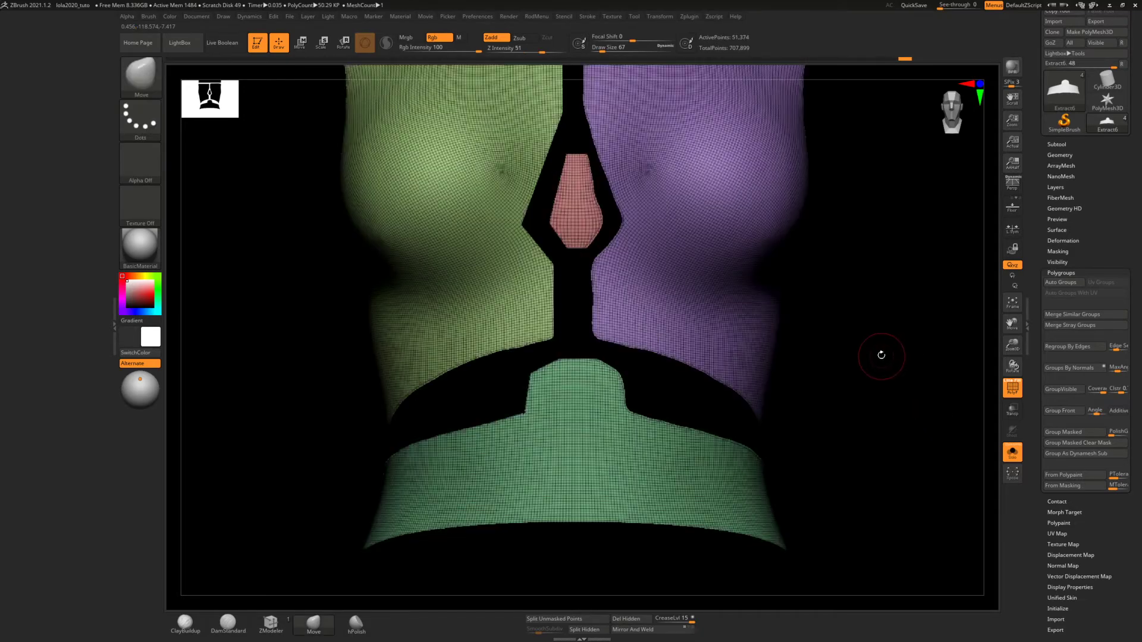
mouse_move(880, 351)
ctrl+right_down()
mouse_move(877, 397)
mouse_move(862, 351)
mouse_move(867, 304)
ctrl+right_up()
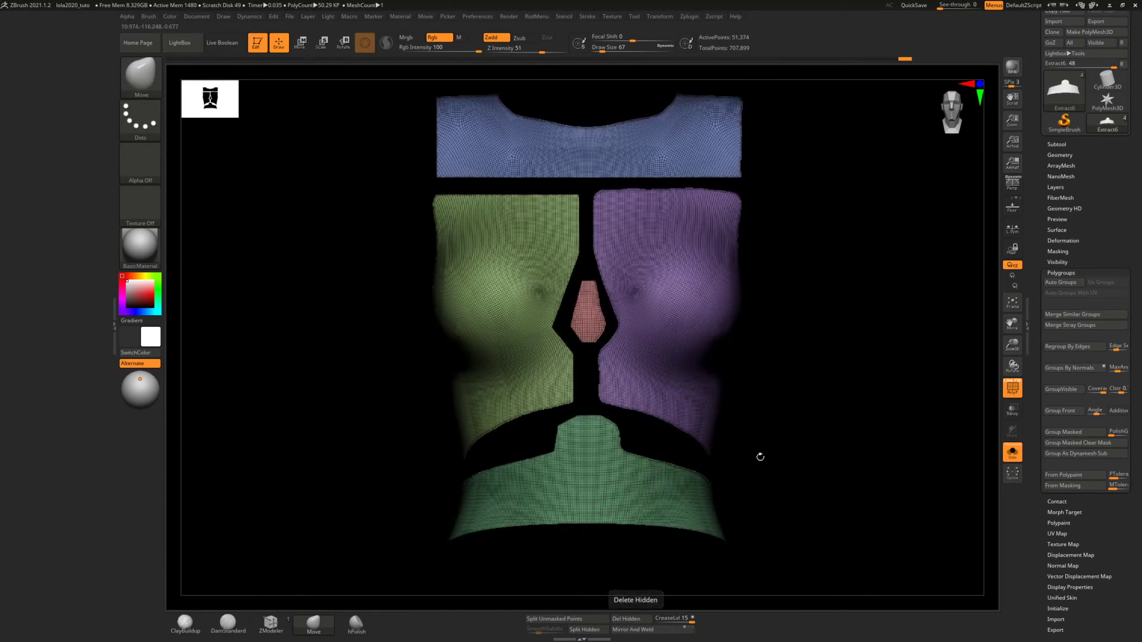
Mirror and weld the trimmed torso panels so both sides match
click(1060, 155)
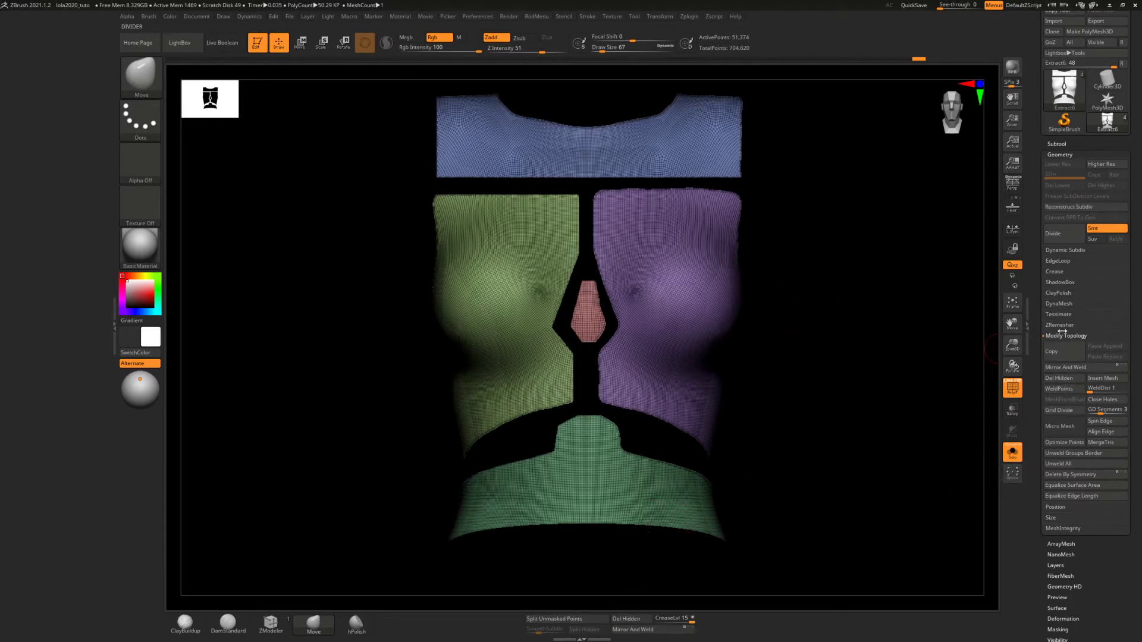
click(1069, 368)
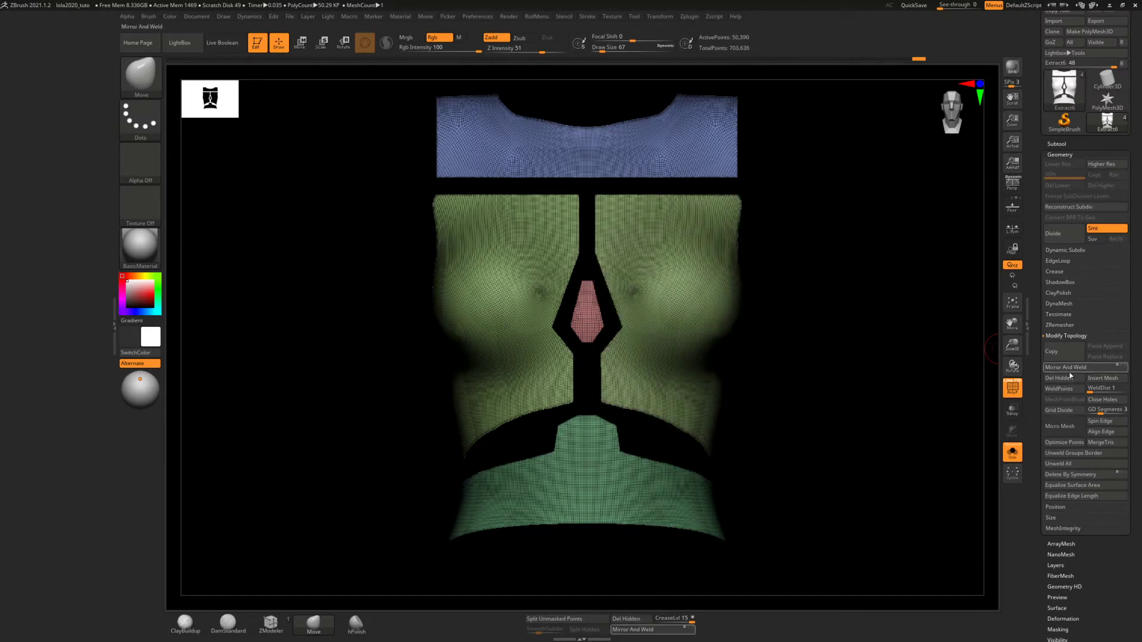
key(ctrl)
mouse_move(788, 292)
mouse_down()
mouse_move(790, 311)
mouse_move(810, 295)
mouse_move(785, 303)
mouse_move(678, 219)
mouse_move(675, 292)
mouse_move(704, 290)
mouse_move(666, 291)
mouse_move(725, 296)
mouse_up()
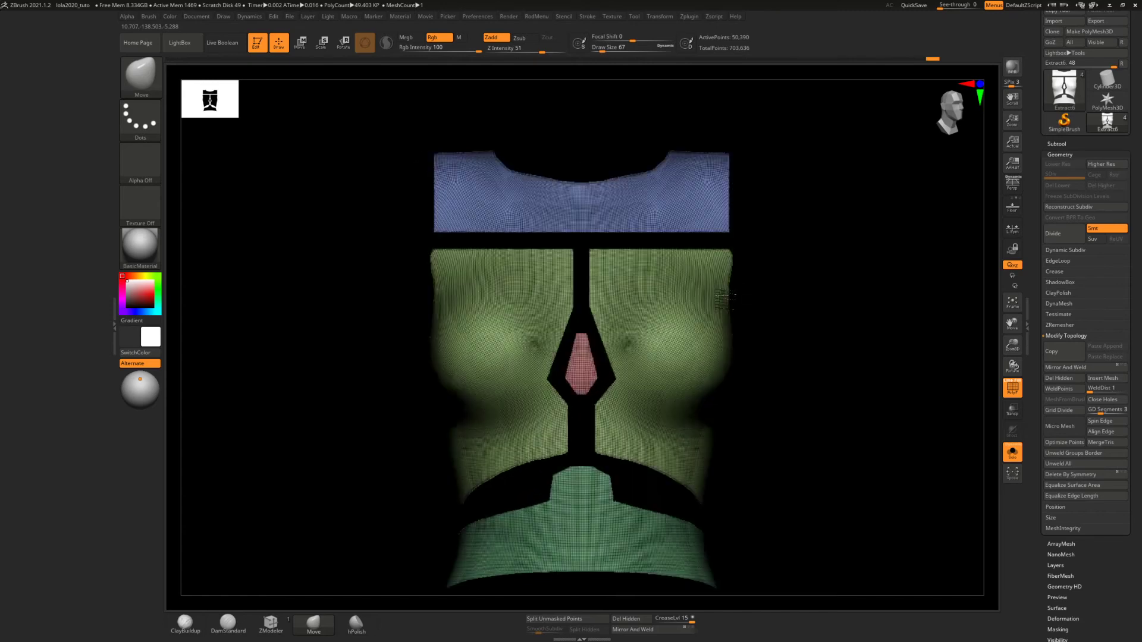
ctrl+right_drag(705, 291, 615, 268)
Check how the mirrored panels sit on the full body with and without polyframe, and isolate the panels again
click(1012, 452)
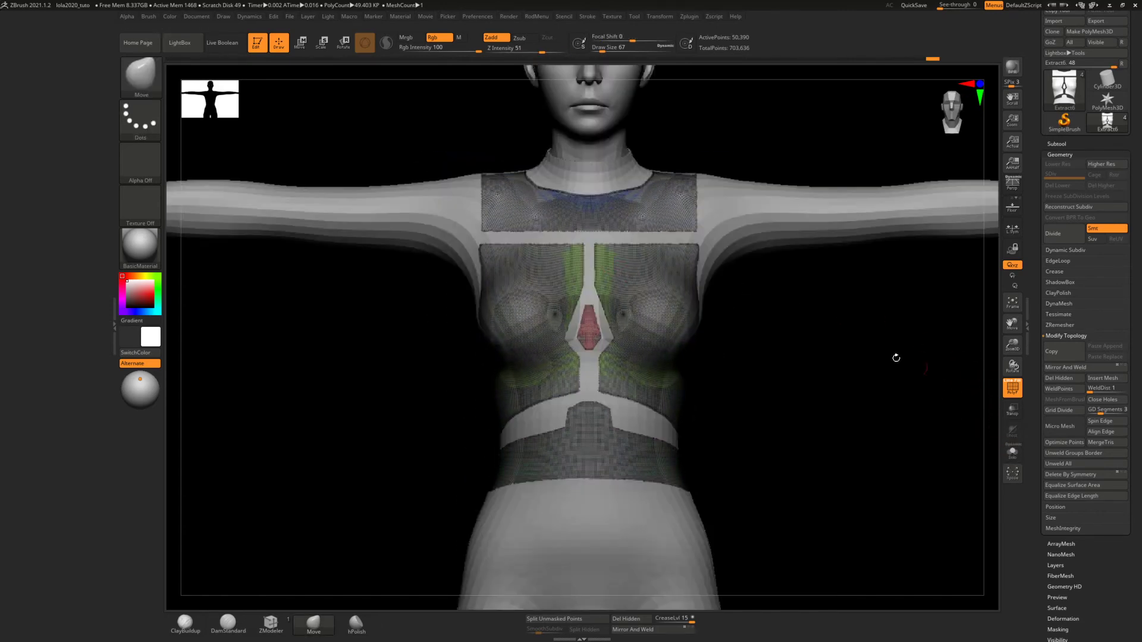
mouse_move(895, 357)
mouse_down()
mouse_move(807, 319)
mouse_move(820, 313)
mouse_move(791, 313)
mouse_move(806, 316)
mouse_up()
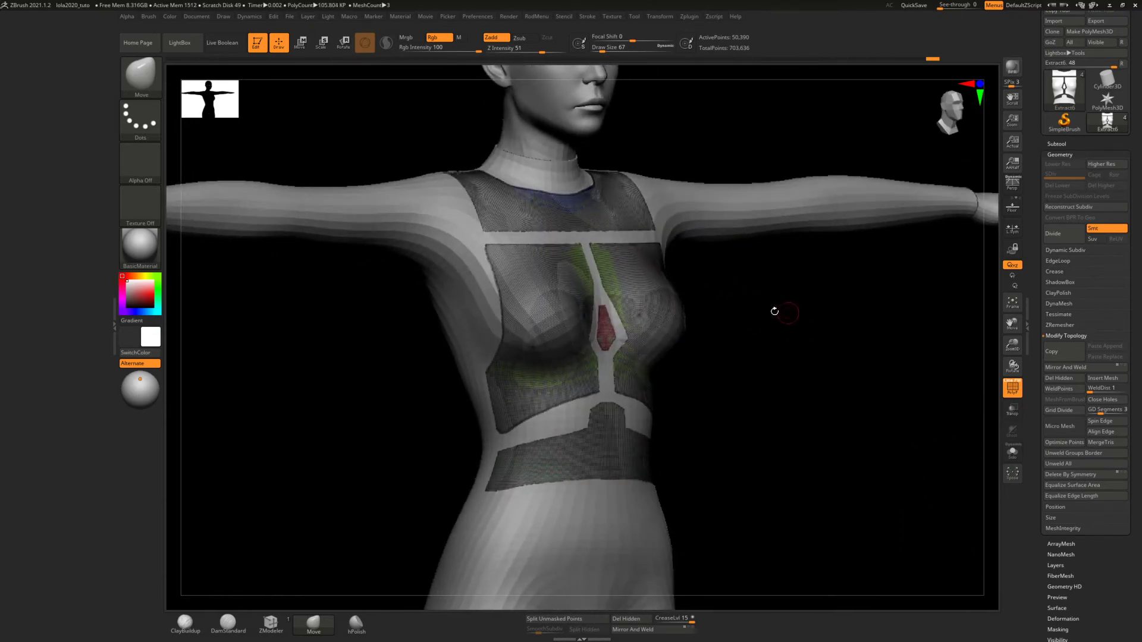
mouse_move(714, 275)
ctrl+right_down()
mouse_move(722, 332)
mouse_move(726, 304)
ctrl+right_up()
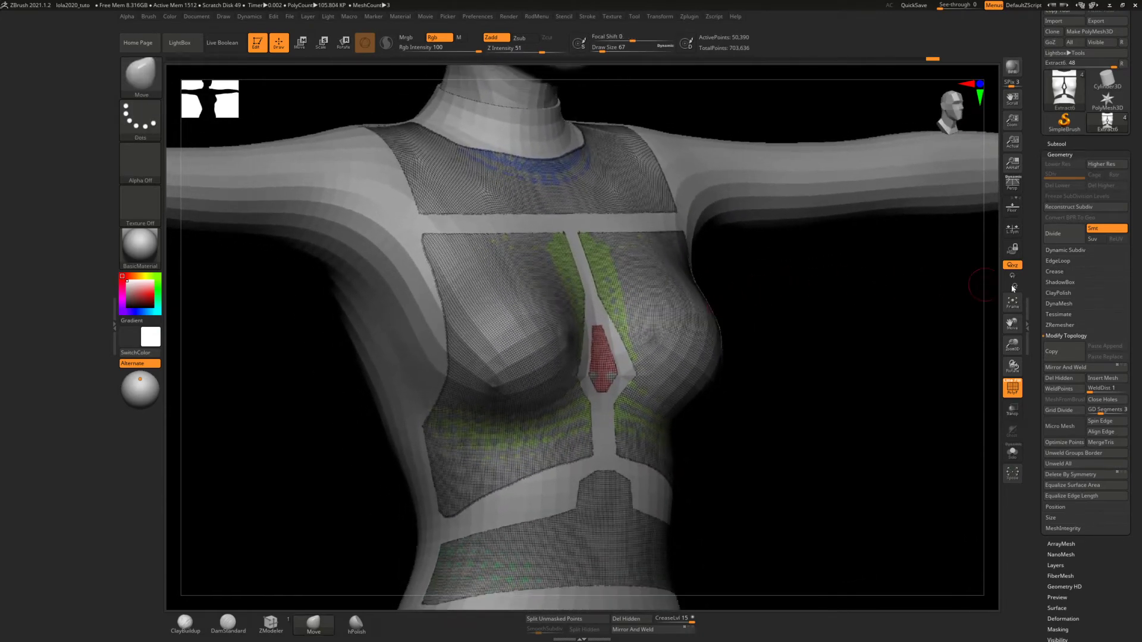
click(1020, 387)
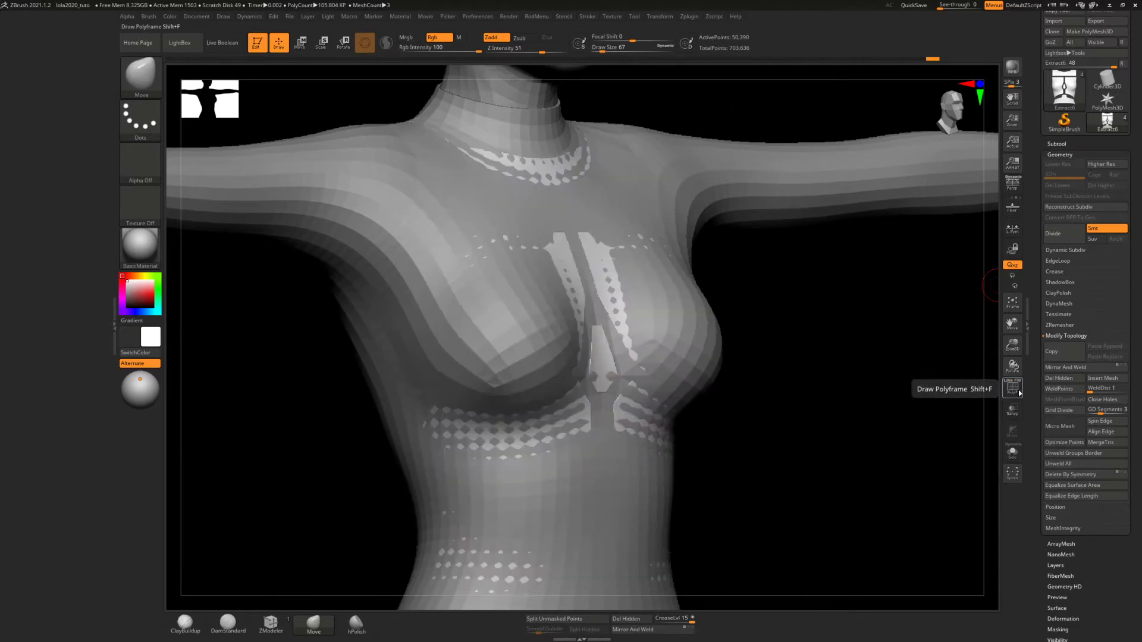
click(1020, 388)
click(1013, 448)
mouse_move(642, 283)
right_down()
mouse_move(637, 298)
mouse_move(630, 280)
mouse_move(642, 277)
right_up()
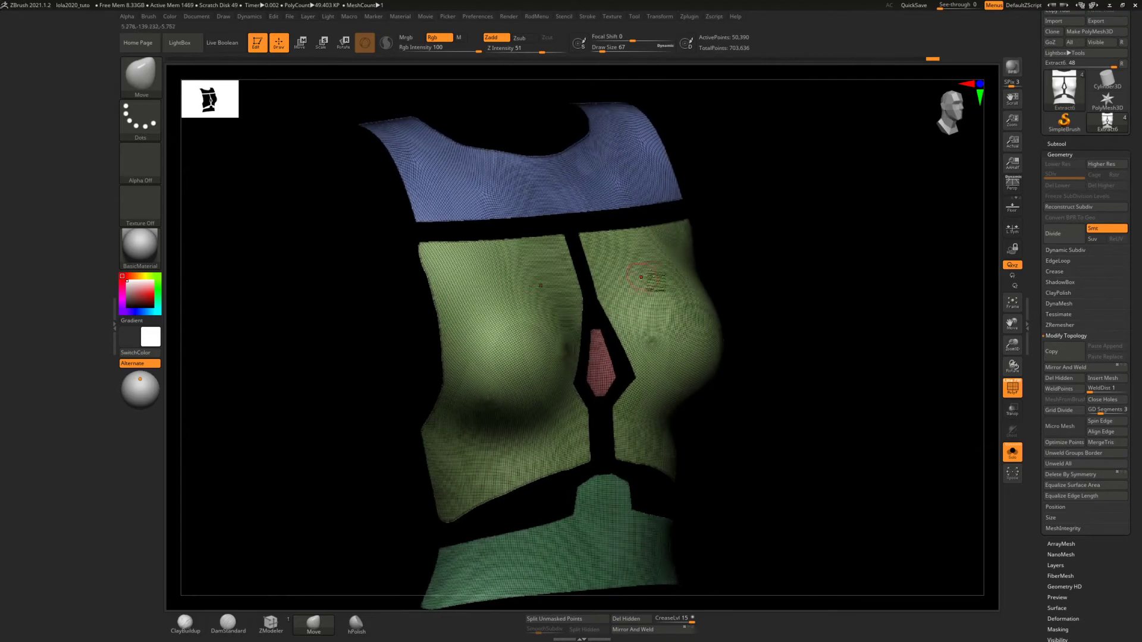
ZRemesh the torso panels with KeepGroups on, SmoothGroups at 0 and a target polygon count of 10.82054
click(1059, 316)
click(1058, 315)
click(1059, 325)
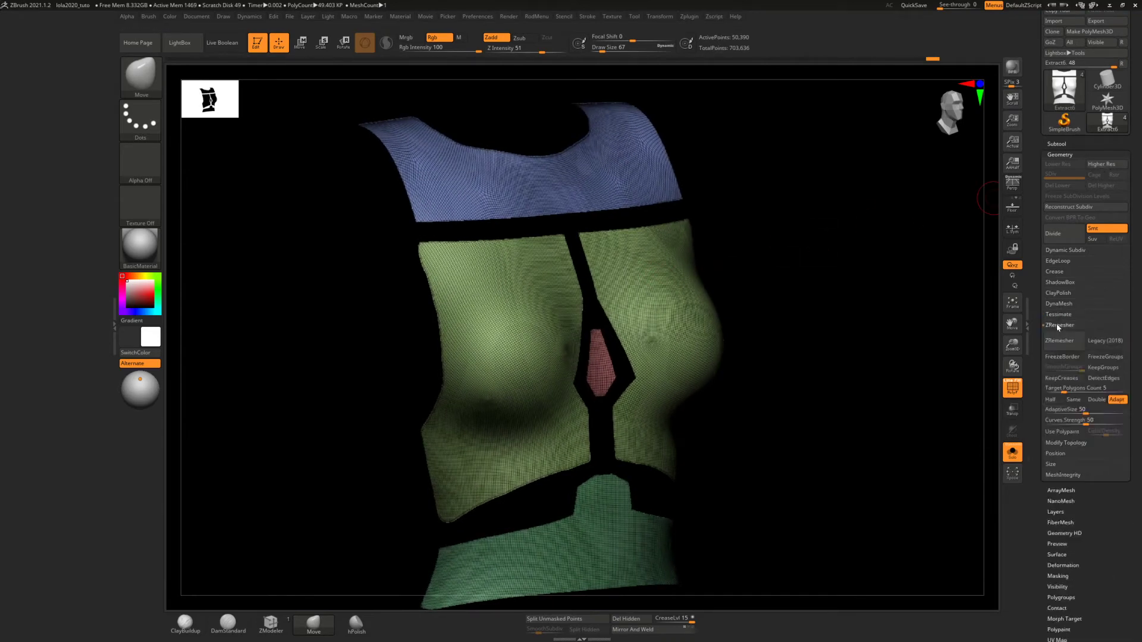
click(1100, 368)
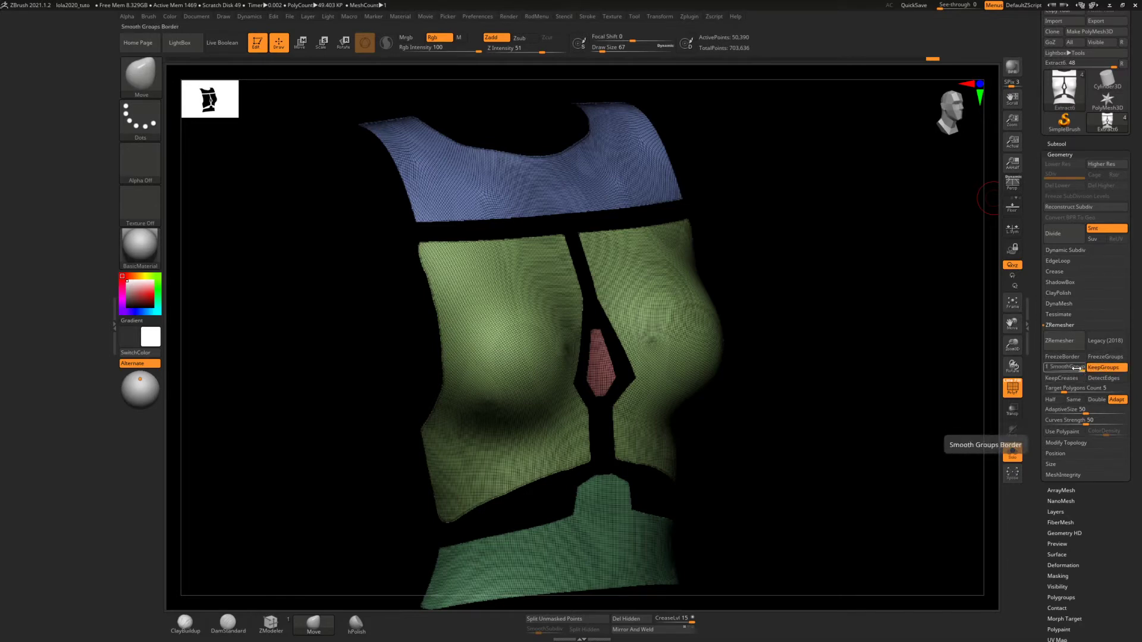
drag(1077, 368, 1035, 366)
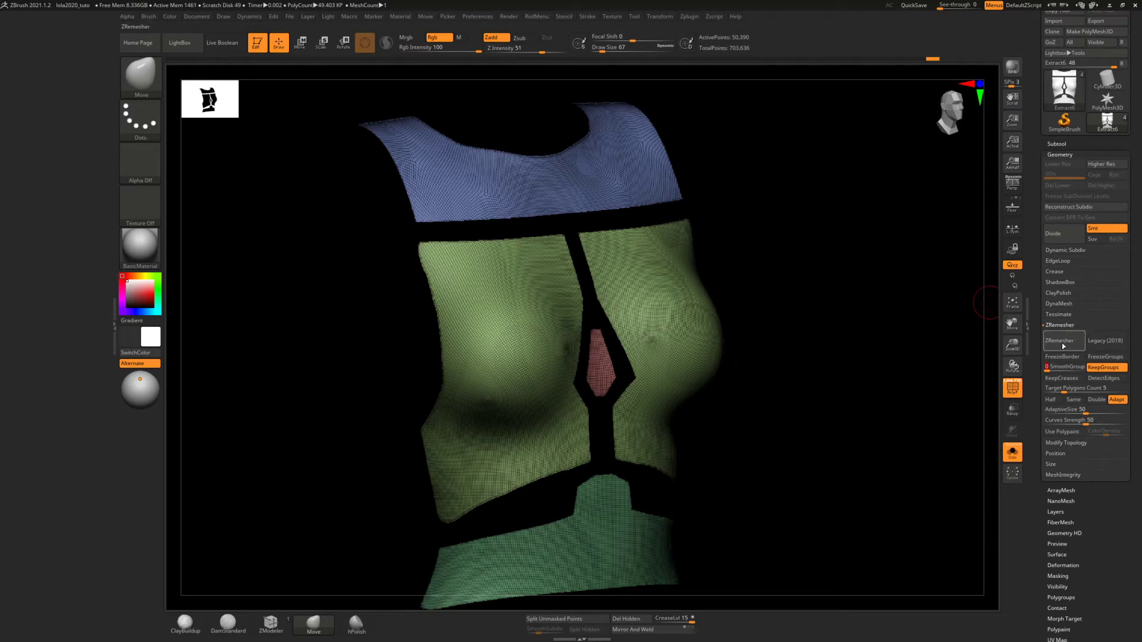
drag(1060, 390, 1071, 390)
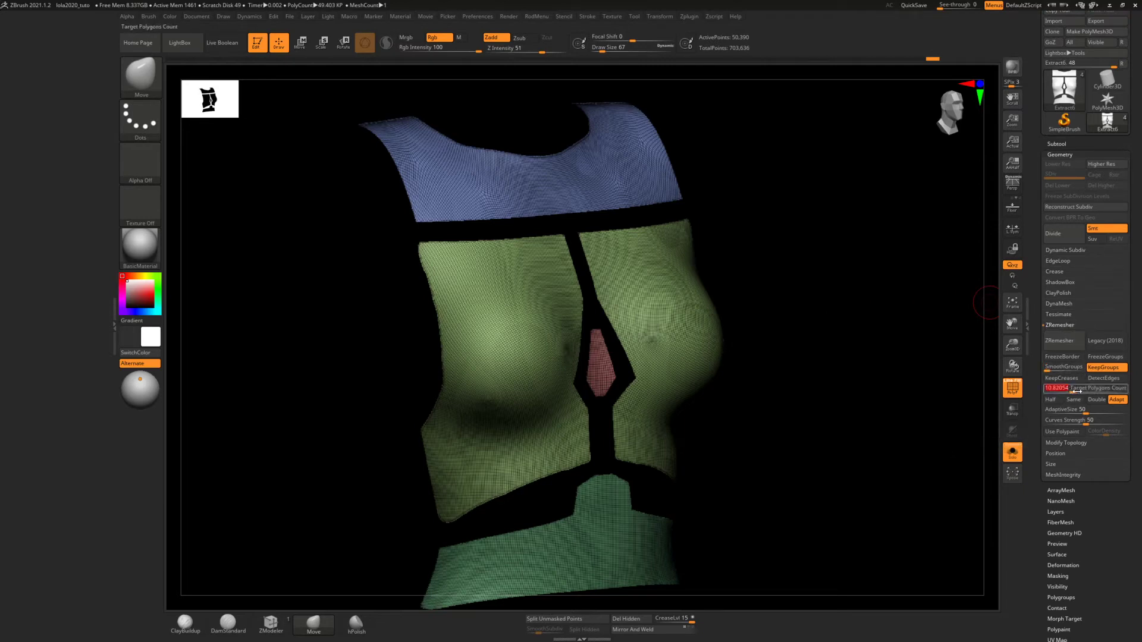
click(1064, 346)
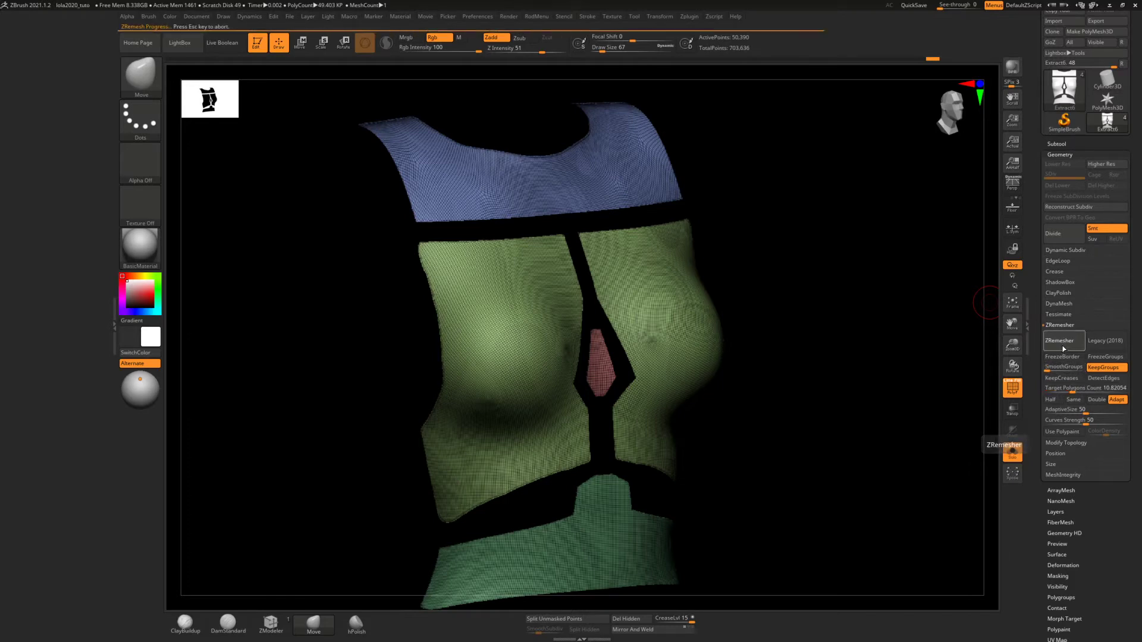
Examine the remeshed topology, closing in on the inner corner at the base of the waist panel's tab
right_drag(816, 310, 773, 309)
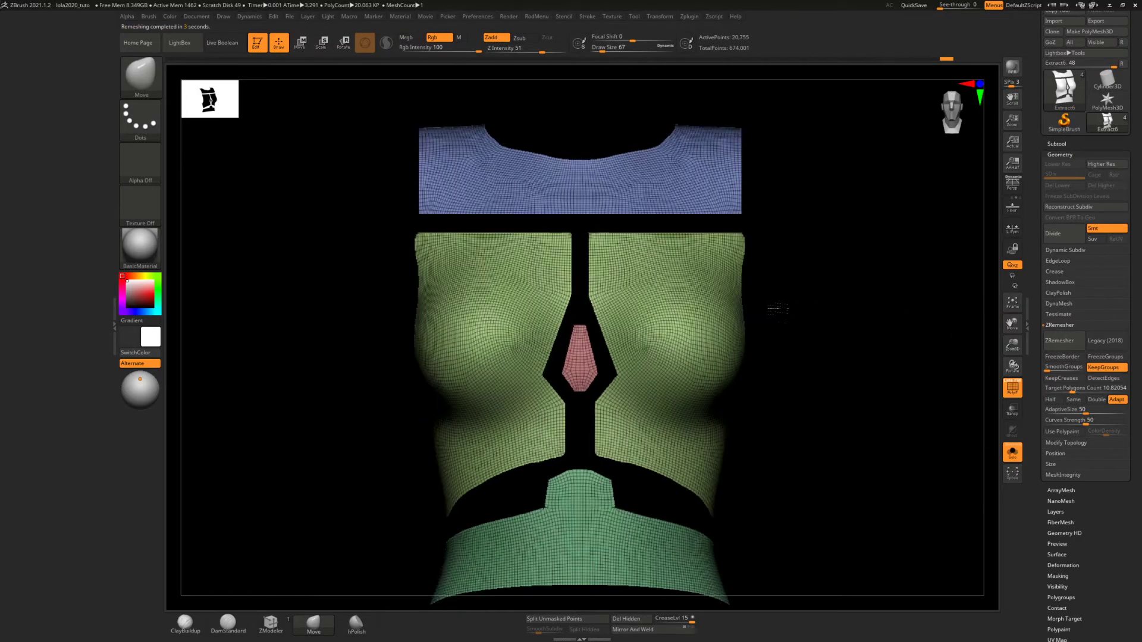
mouse_move(709, 339)
ctrl+right_down()
mouse_move(697, 361)
mouse_move(731, 285)
ctrl+right_up()
mouse_move(612, 418)
ctrl+right_down()
mouse_move(615, 489)
mouse_move(677, 332)
ctrl+right_up()
ctrl+right_drag(627, 386, 636, 482)
ctrl+right_drag(595, 362, 604, 505)
alt+right_drag(606, 423, 622, 403)
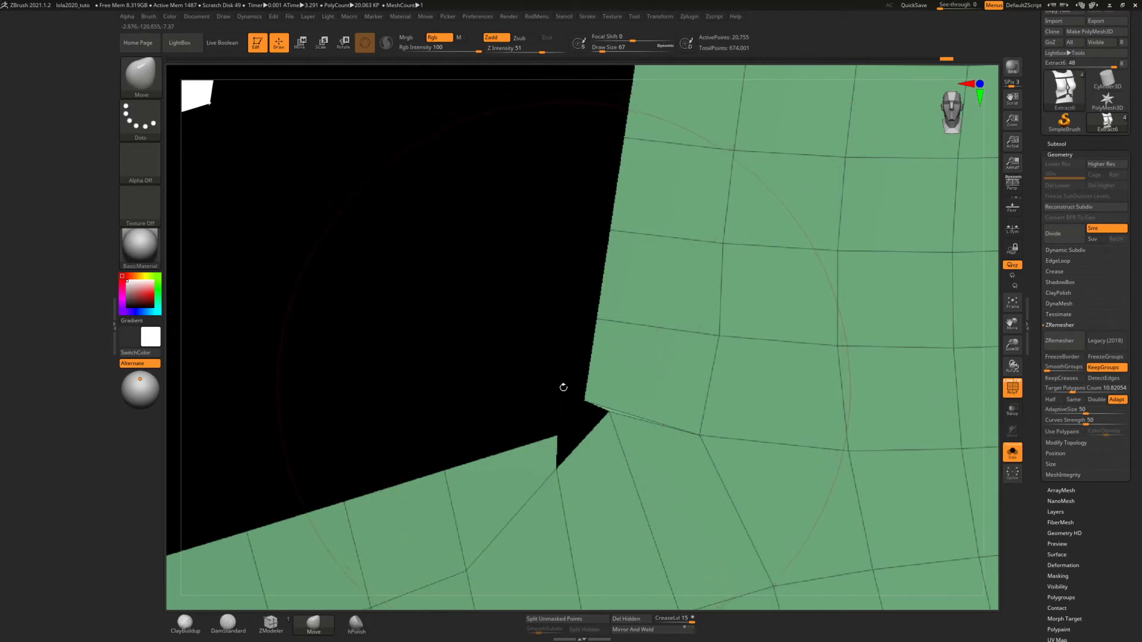
Reduce the draw size to 16 and show the body with the panels around the waist tab
key(s)
mouse_move(558, 387)
mouse_down()
mouse_move(586, 389)
mouse_move(440, 399)
mouse_up()
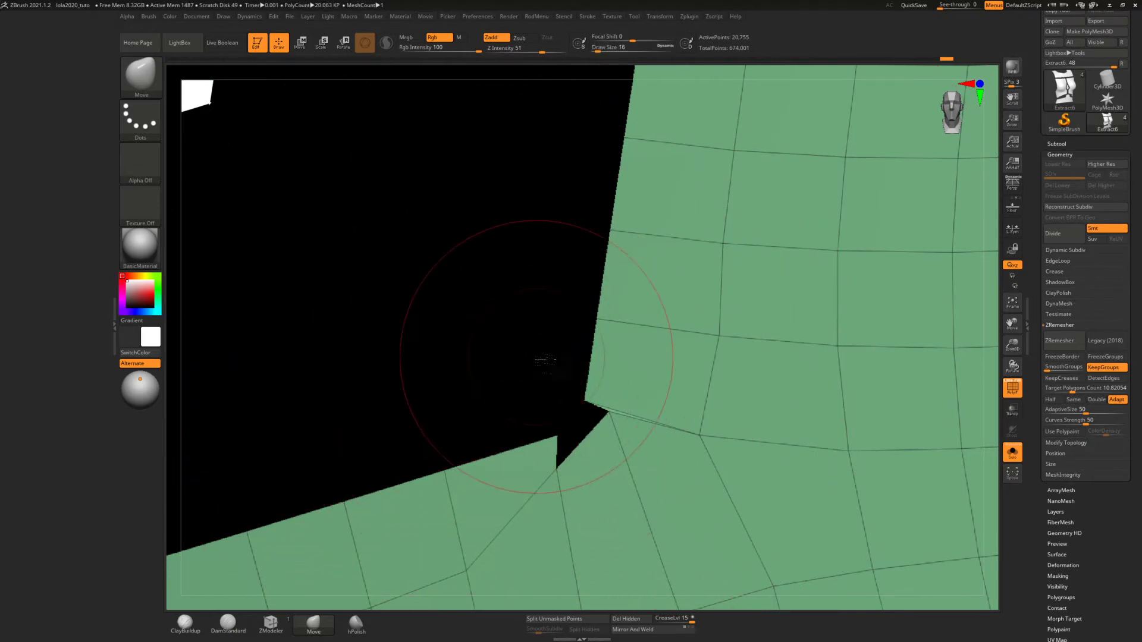
drag(544, 360, 556, 357)
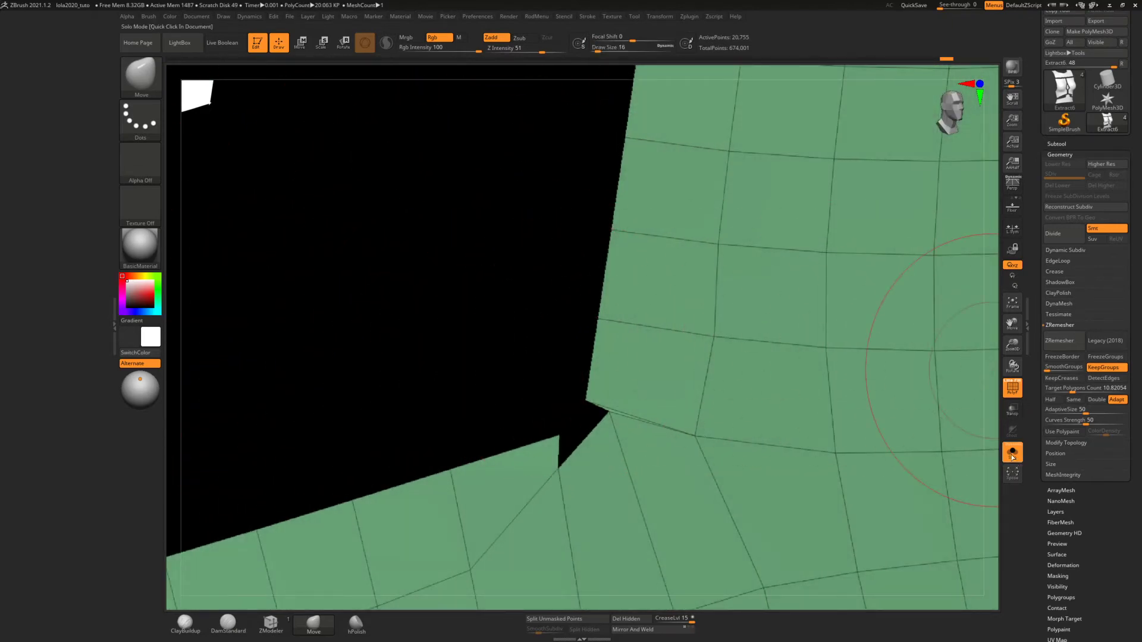
click(1017, 453)
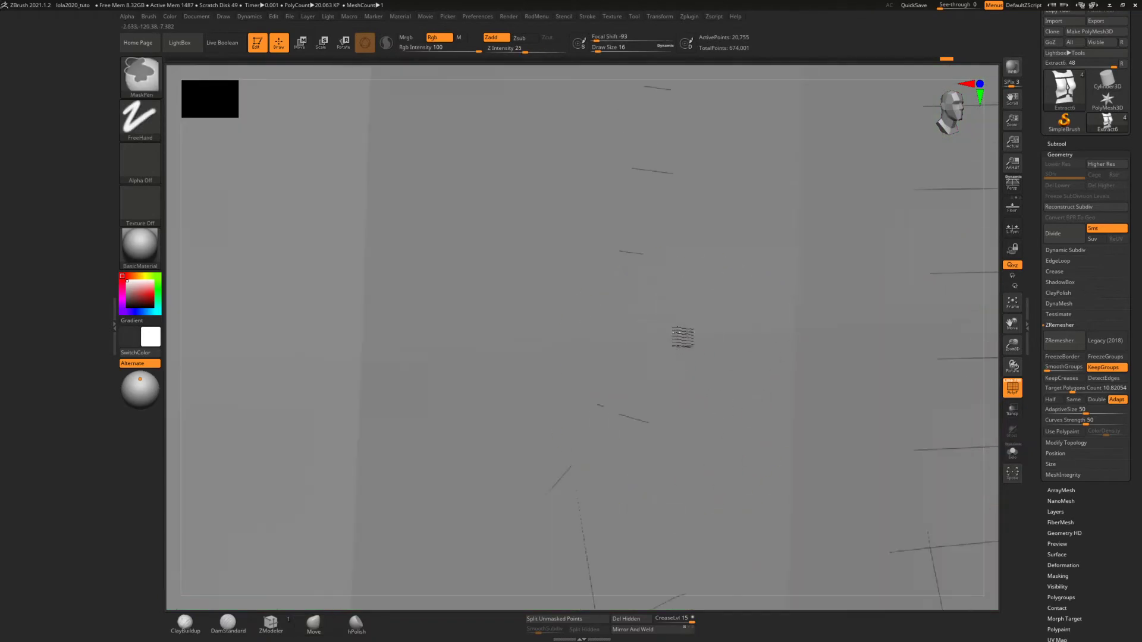
mouse_move(666, 270)
ctrl+right_down()
mouse_move(666, 292)
mouse_move(636, 271)
ctrl+right_up()
mouse_move(707, 310)
ctrl+right_down()
mouse_move(701, 264)
mouse_move(659, 304)
mouse_move(630, 301)
mouse_move(686, 308)
ctrl+right_up()
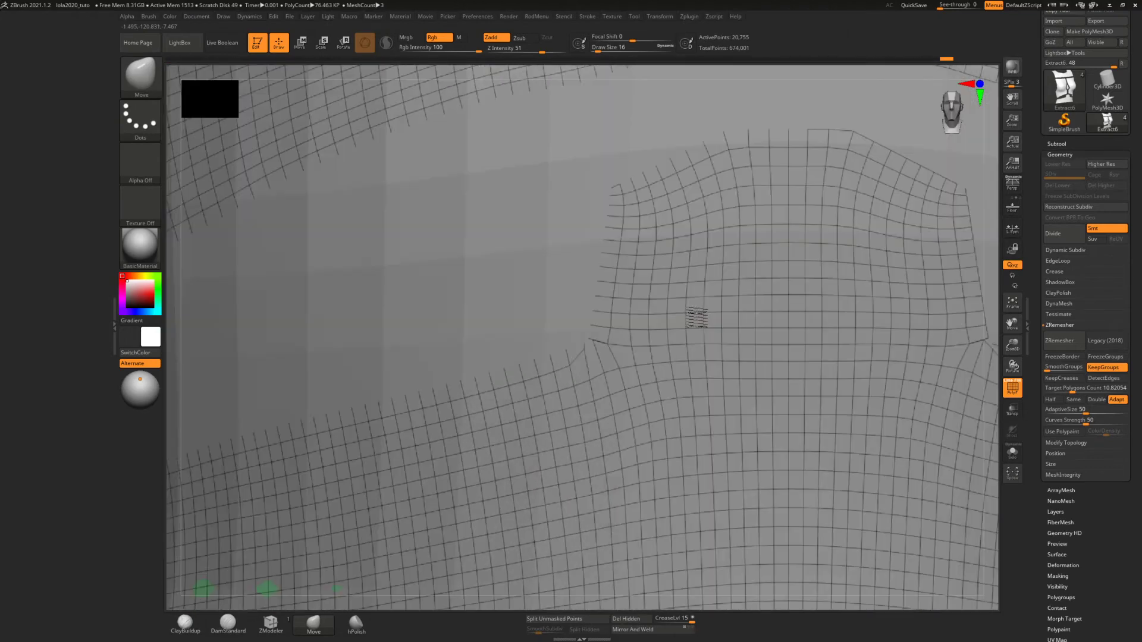
mouse_move(757, 339)
ctrl+right_down()
mouse_move(740, 307)
mouse_move(730, 312)
ctrl+right_up()
alt+right_drag(710, 325, 609, 314)
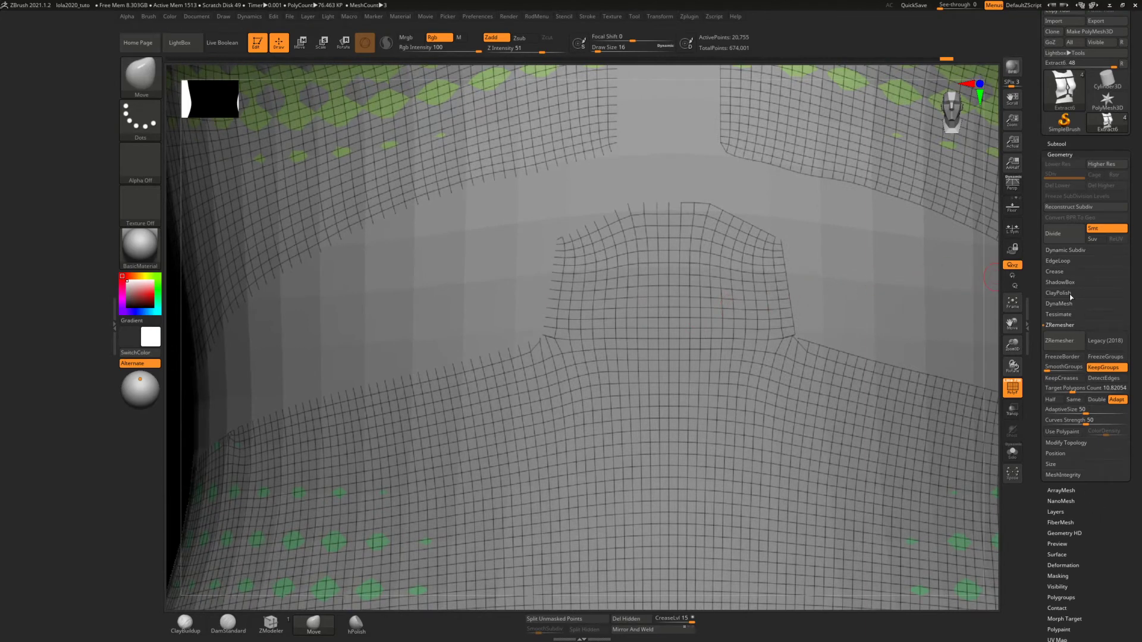
Enable Dynamic Subdiv on the torso panels with SmoothSubdiv at 0 and a thickness of about 0.029
click(1060, 249)
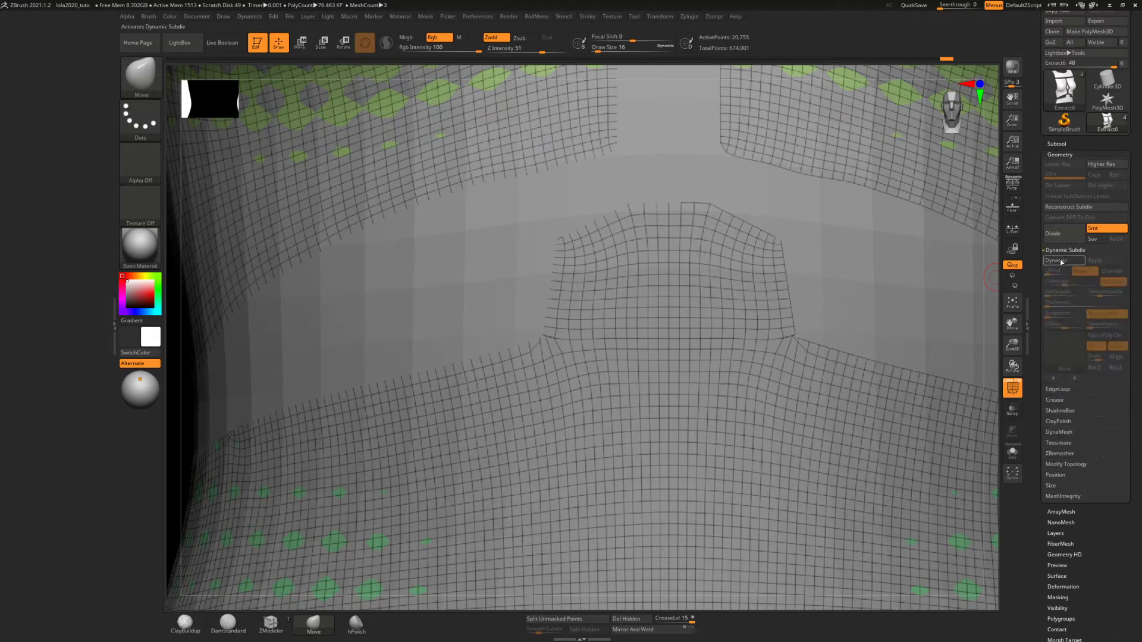
click(1057, 261)
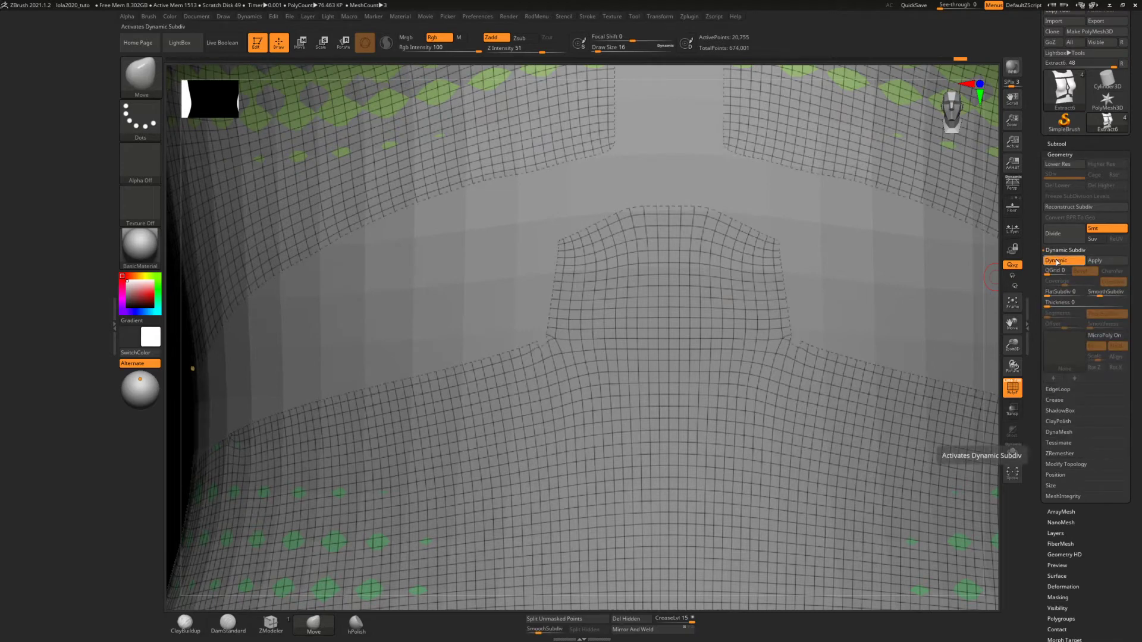
click(1088, 295)
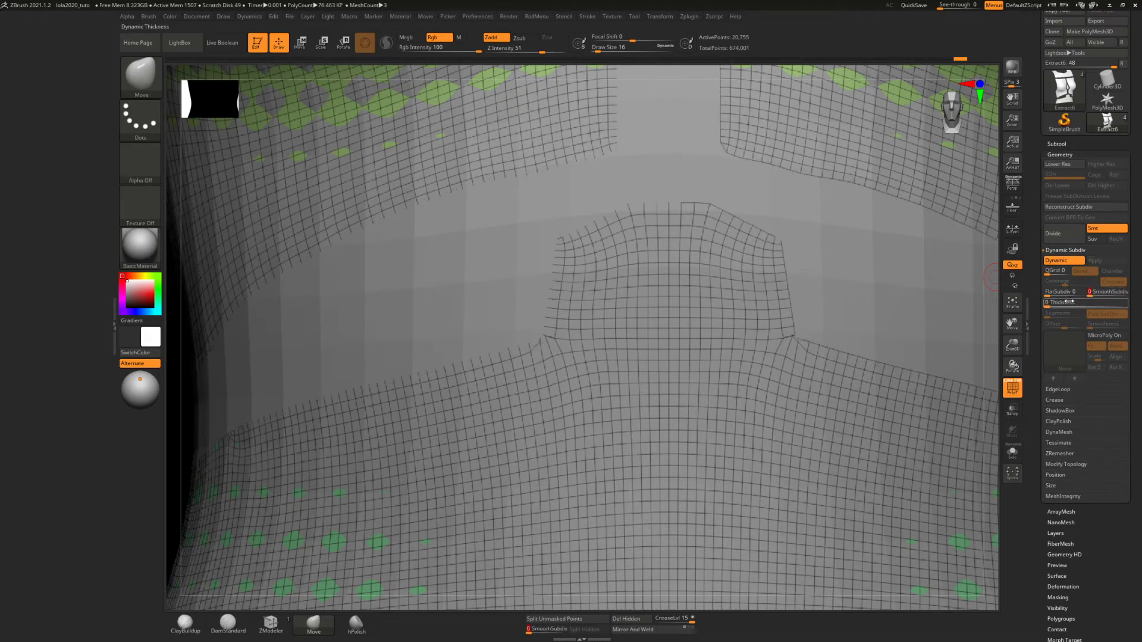
click(1050, 306)
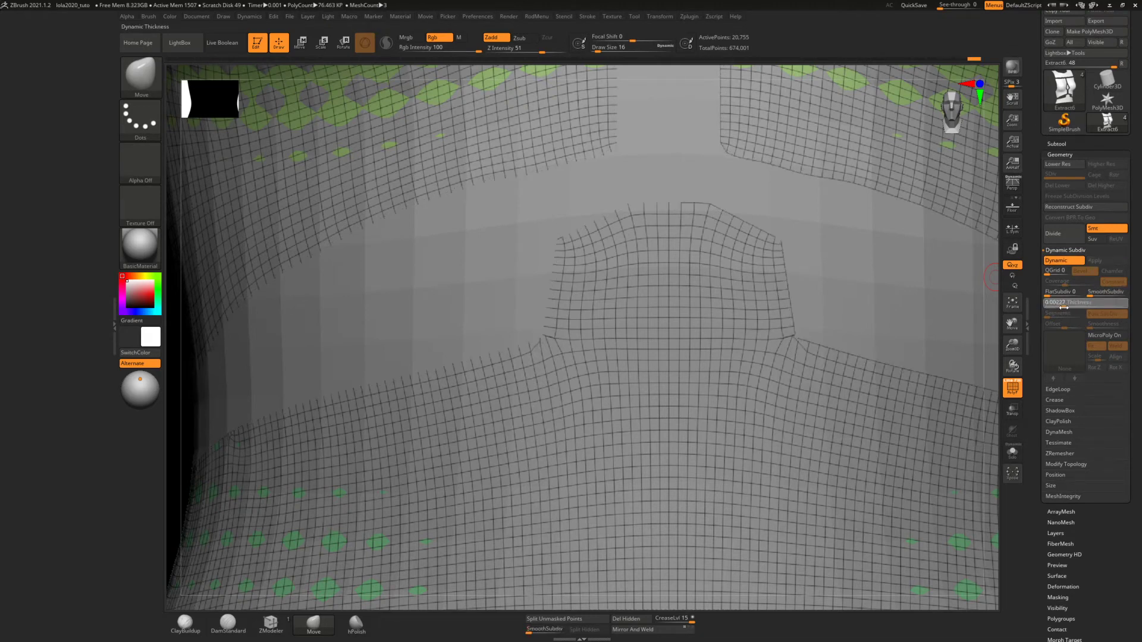
drag(1063, 304, 1075, 305)
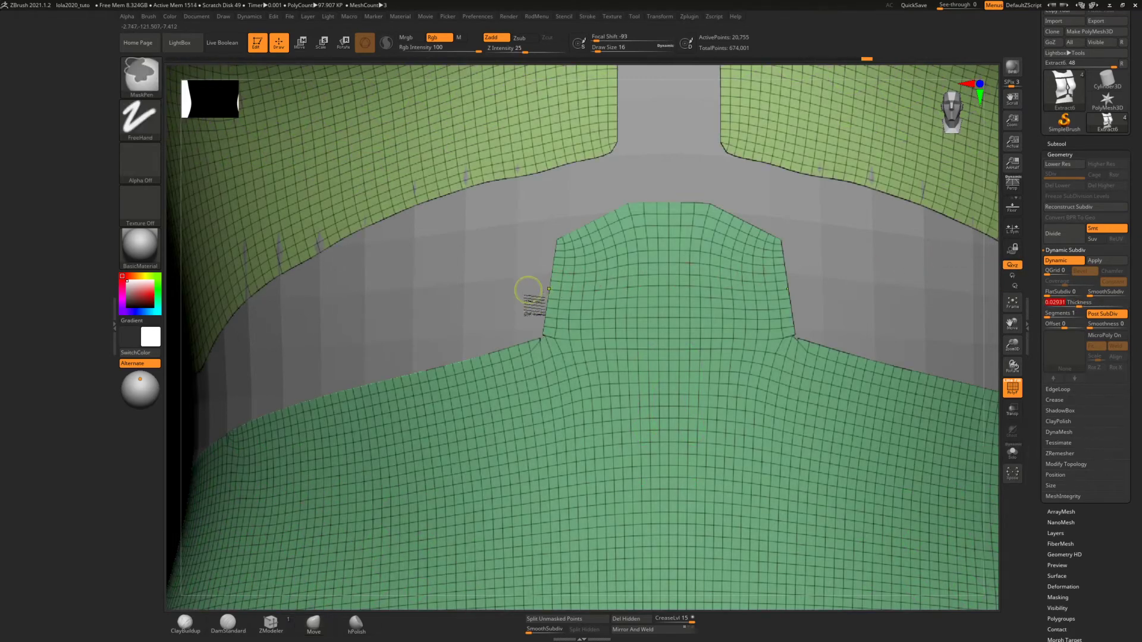
With ZModeler at draw size 2, move the stray edge points together to close the notch at the base of the waist panel's tab
mouse_move(547, 305)
ctrl+right_down()
mouse_move(553, 390)
mouse_move(561, 376)
mouse_move(579, 384)
mouse_move(611, 233)
ctrl+right_up()
ctrl+right_drag(588, 314, 604, 432)
ctrl+right_drag(603, 376, 595, 489)
click(271, 622)
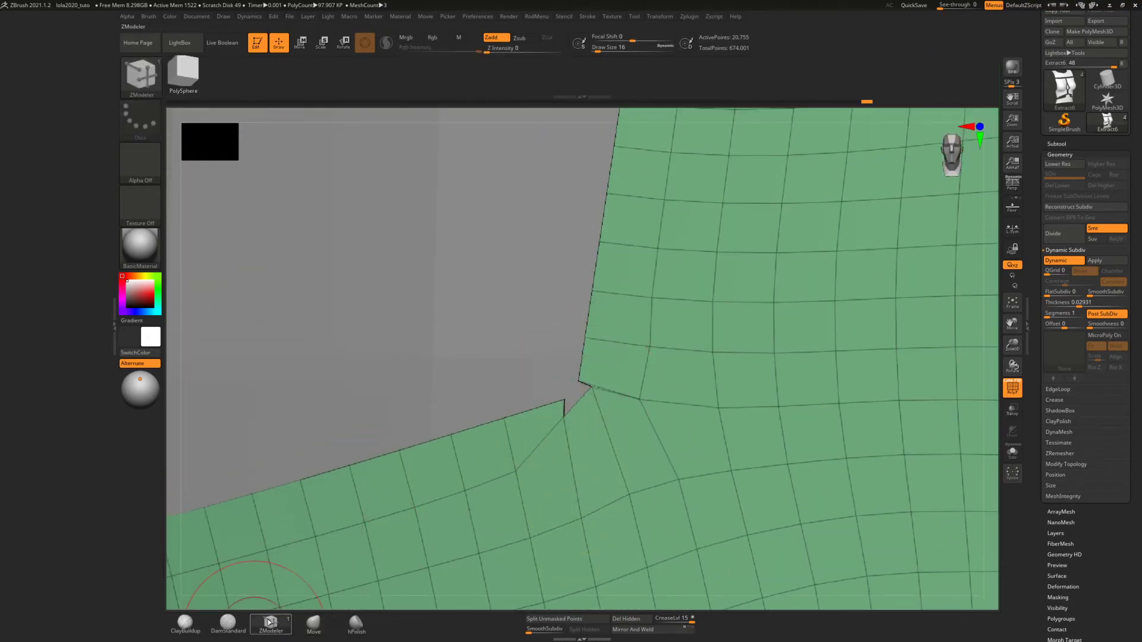
mouse_move(577, 389)
ctrl+right_down()
mouse_move(576, 433)
mouse_move(583, 426)
ctrl+right_up()
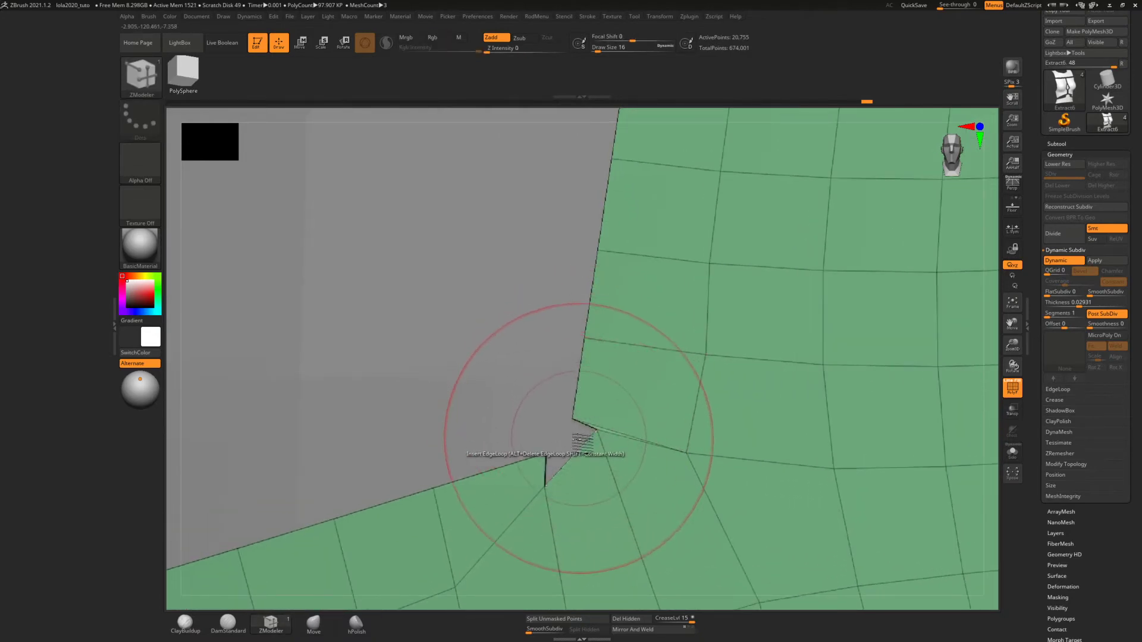
key(s)
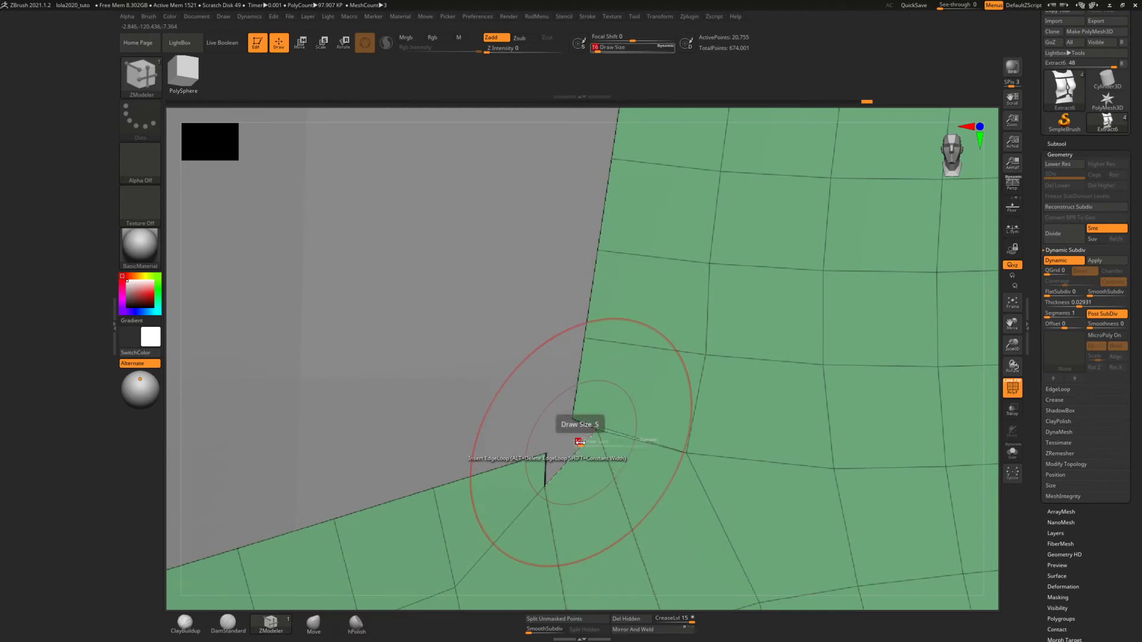
click(577, 442)
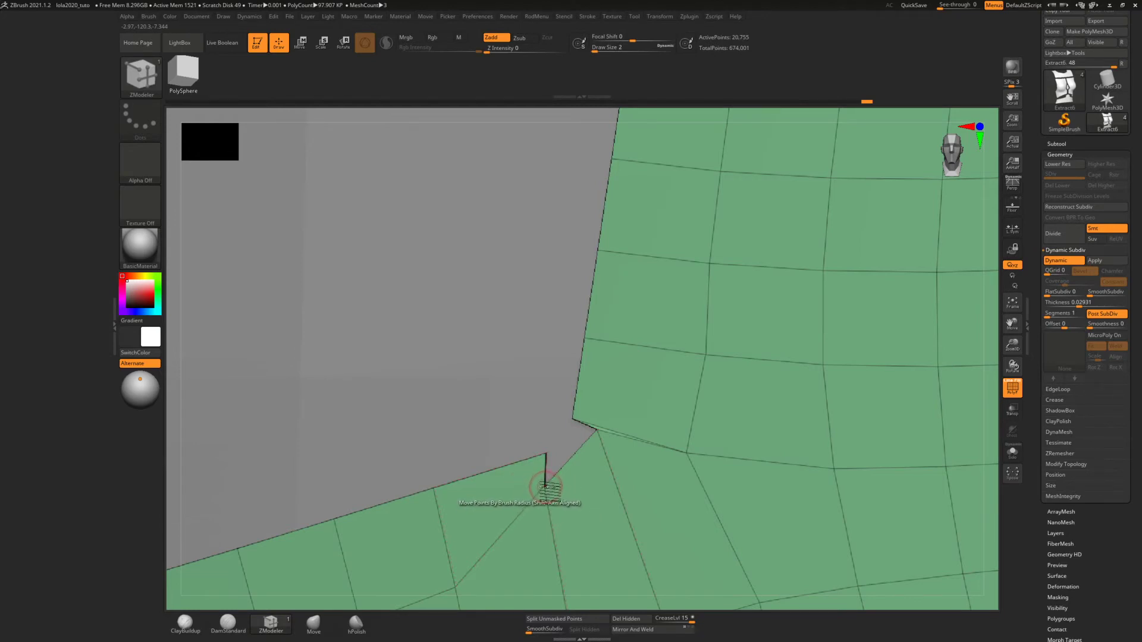
key(space)
mouse_move(546, 492)
mouse_down()
mouse_move(540, 433)
mouse_move(546, 489)
mouse_up()
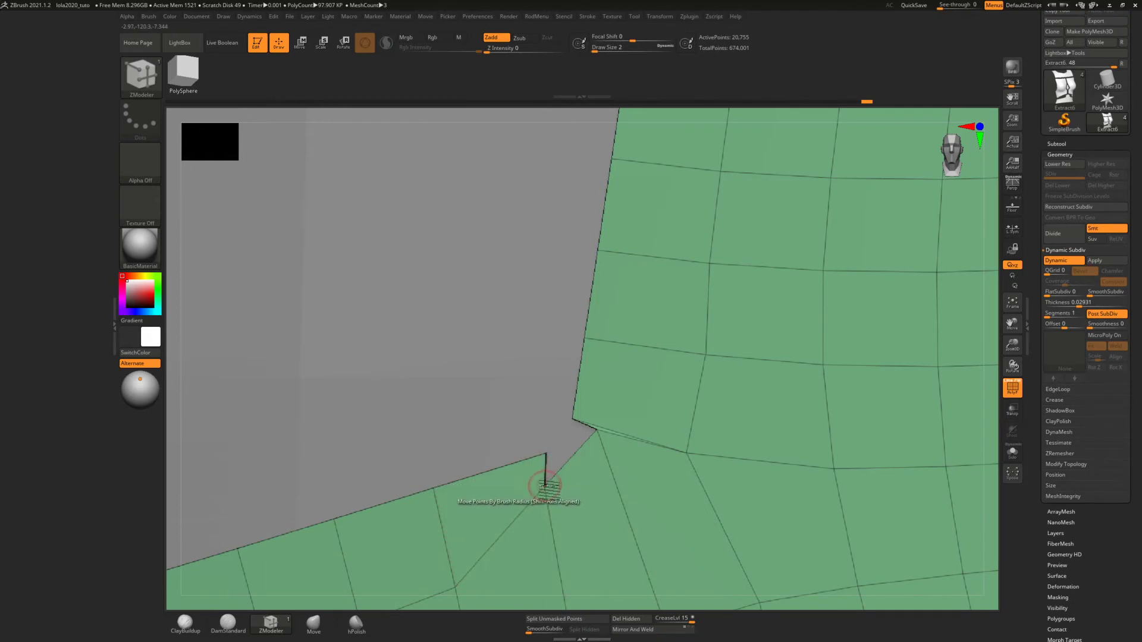
key(space)
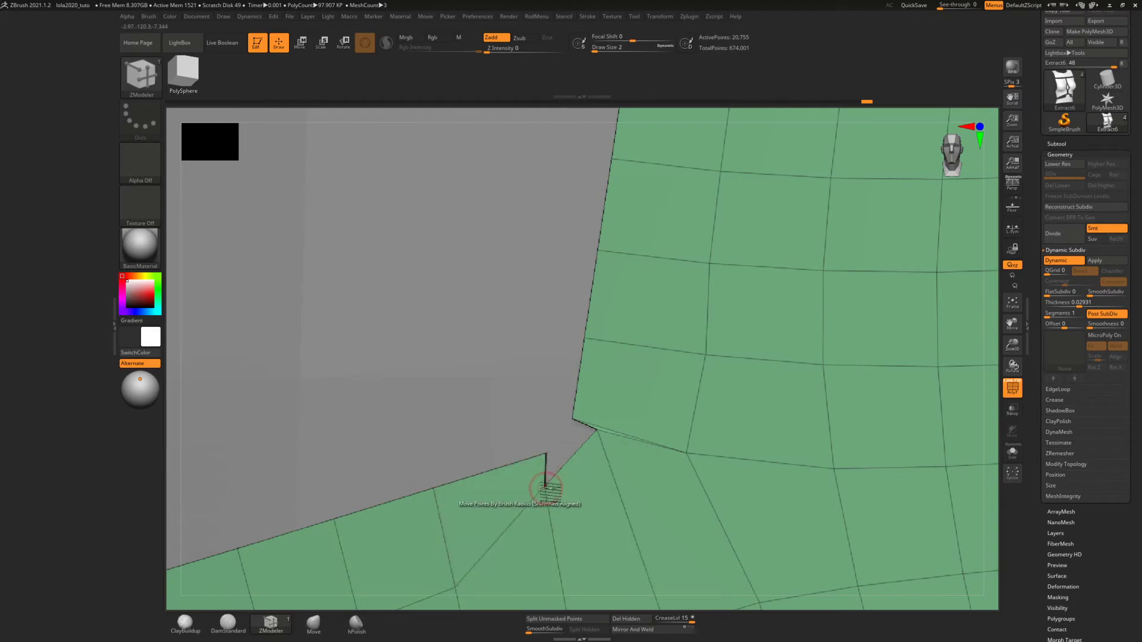
drag(585, 434, 704, 134)
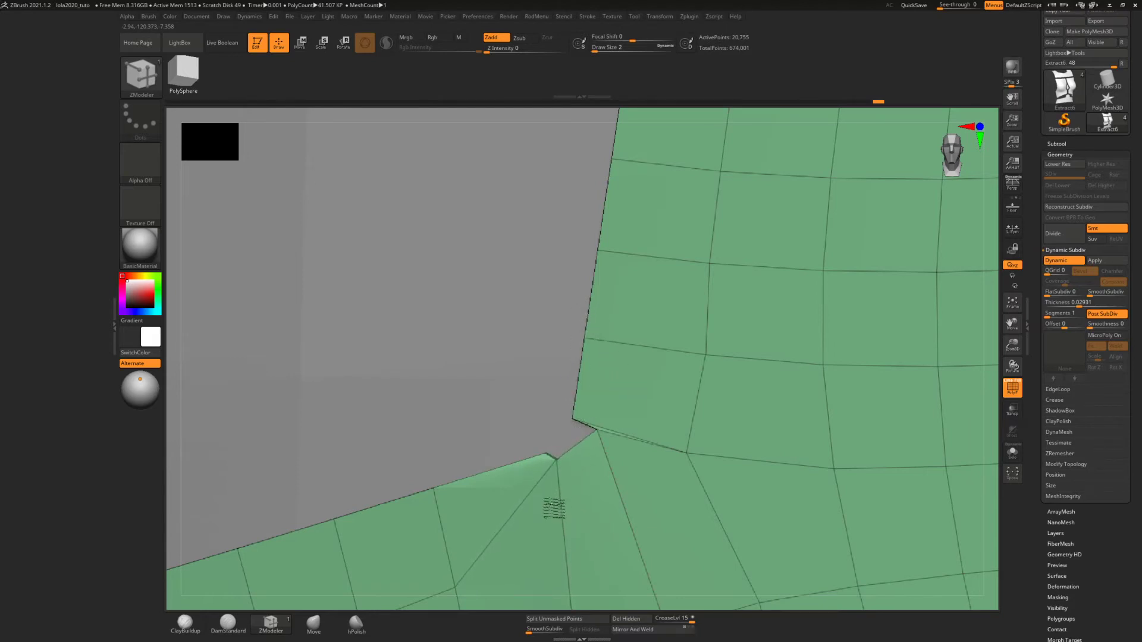
drag(596, 430, 417, 464)
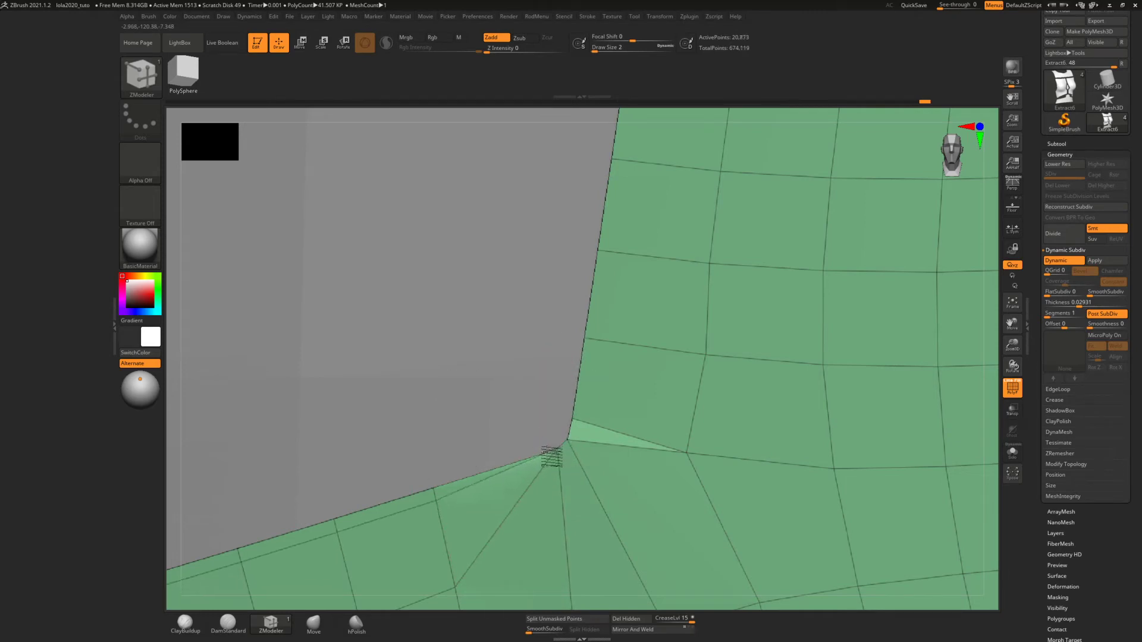
key(ctrl)
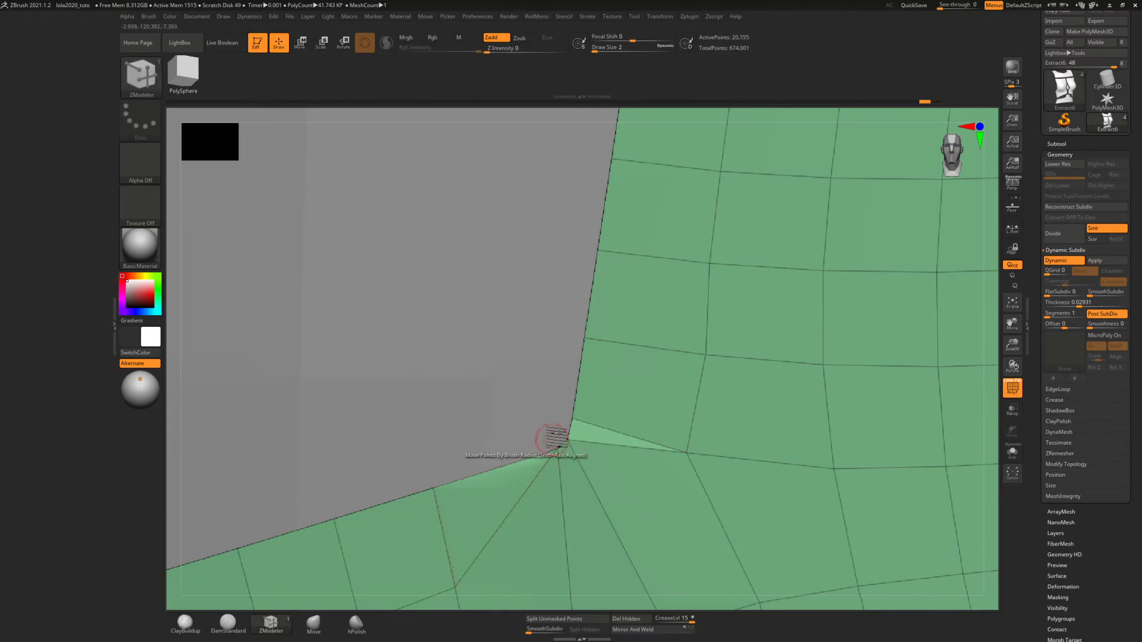
Stitch the neighbouring edge points at the waist tab's inner corner into a single corner point
mouse_move(531, 354)
ctrl+right_down()
mouse_move(538, 296)
mouse_move(548, 333)
mouse_move(557, 245)
mouse_move(555, 309)
mouse_move(553, 234)
mouse_move(566, 278)
mouse_move(556, 240)
mouse_move(556, 510)
mouse_move(601, 263)
mouse_move(591, 416)
mouse_move(581, 357)
mouse_move(593, 335)
mouse_move(589, 263)
ctrl+right_up()
key(space)
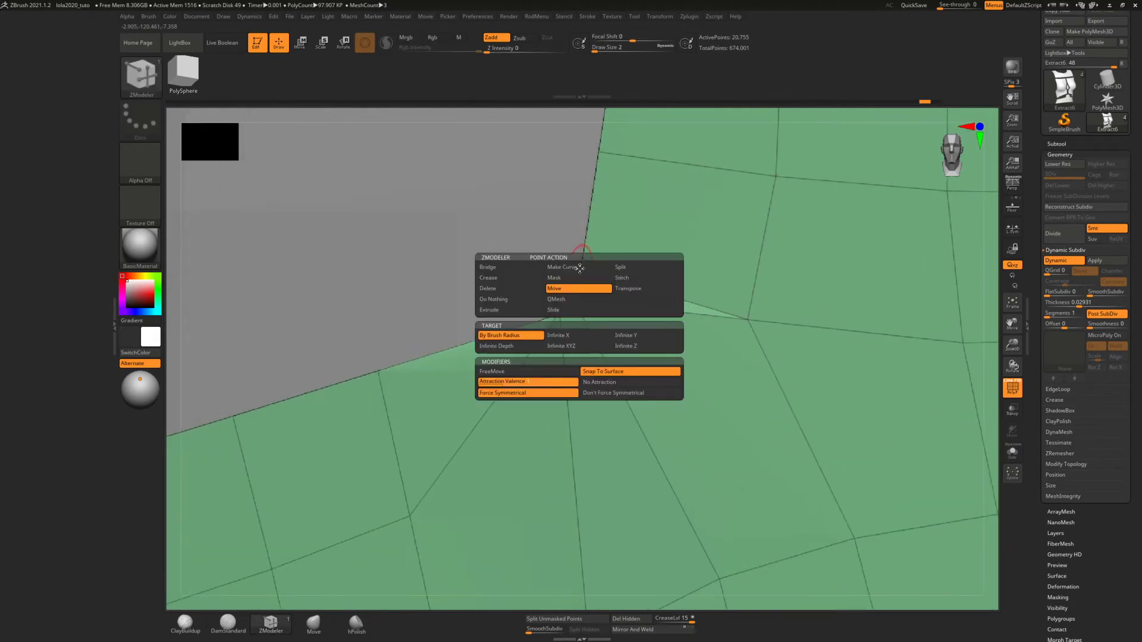
click(618, 277)
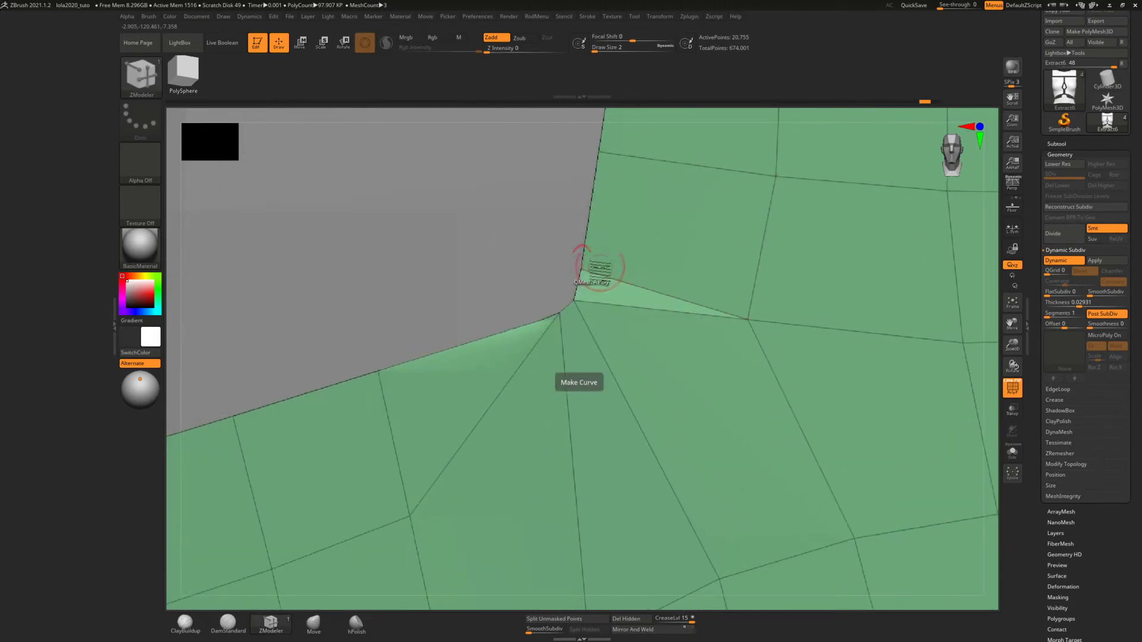
click(574, 299)
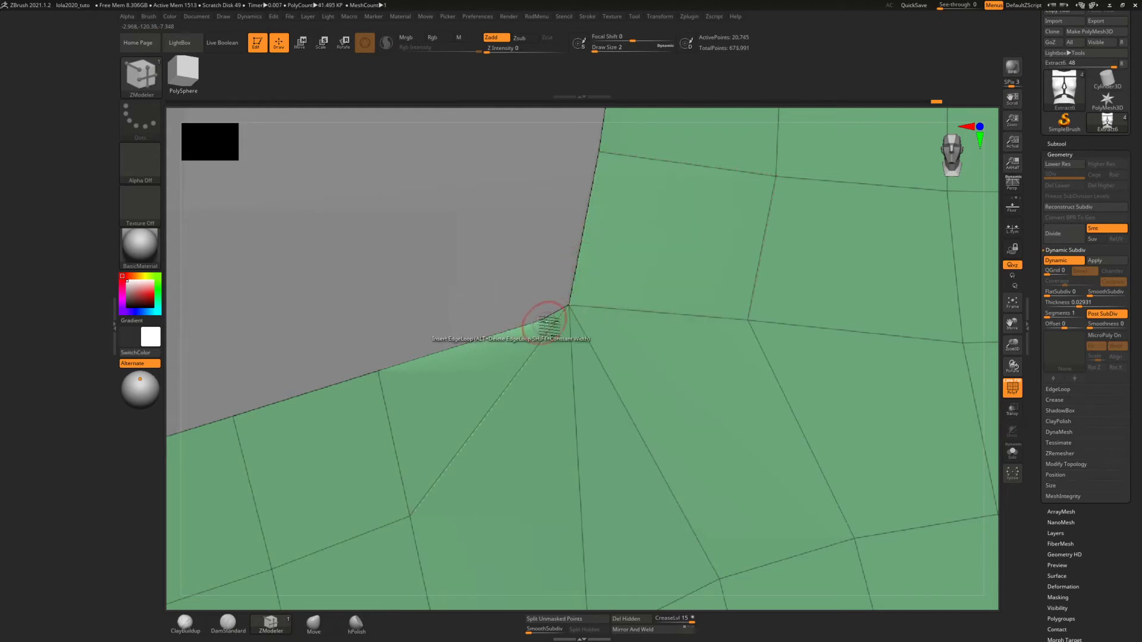
click(553, 321)
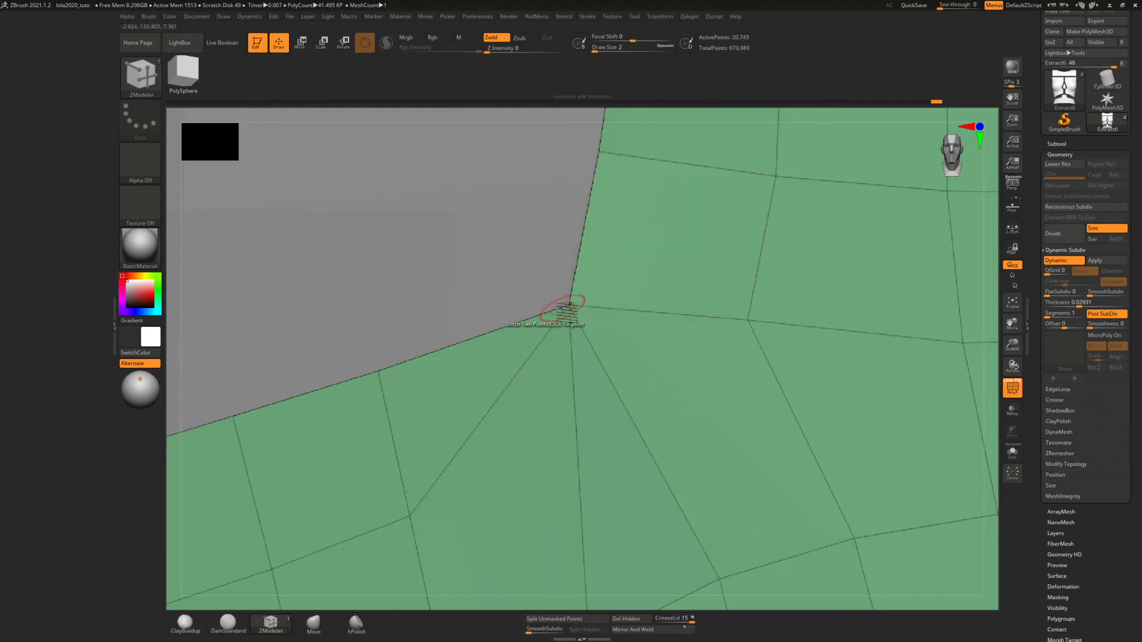
click(570, 305)
Move the edge point at the chest panel's lower inner corner outward so the chamfered corner becomes square
mouse_move(557, 284)
ctrl+right_down()
mouse_move(566, 244)
mouse_move(562, 364)
mouse_move(604, 202)
ctrl+right_up()
ctrl+right_drag(605, 360, 604, 219)
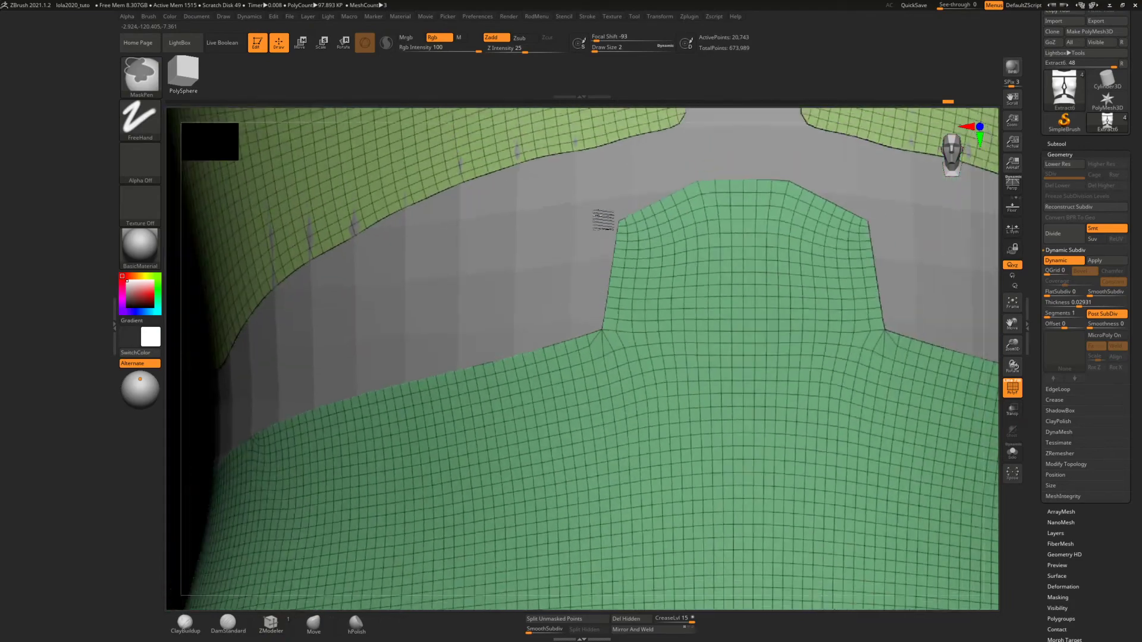
mouse_move(600, 321)
ctrl+right_down()
mouse_move(597, 252)
mouse_move(608, 387)
ctrl+right_up()
ctrl+right_drag(641, 285, 632, 598)
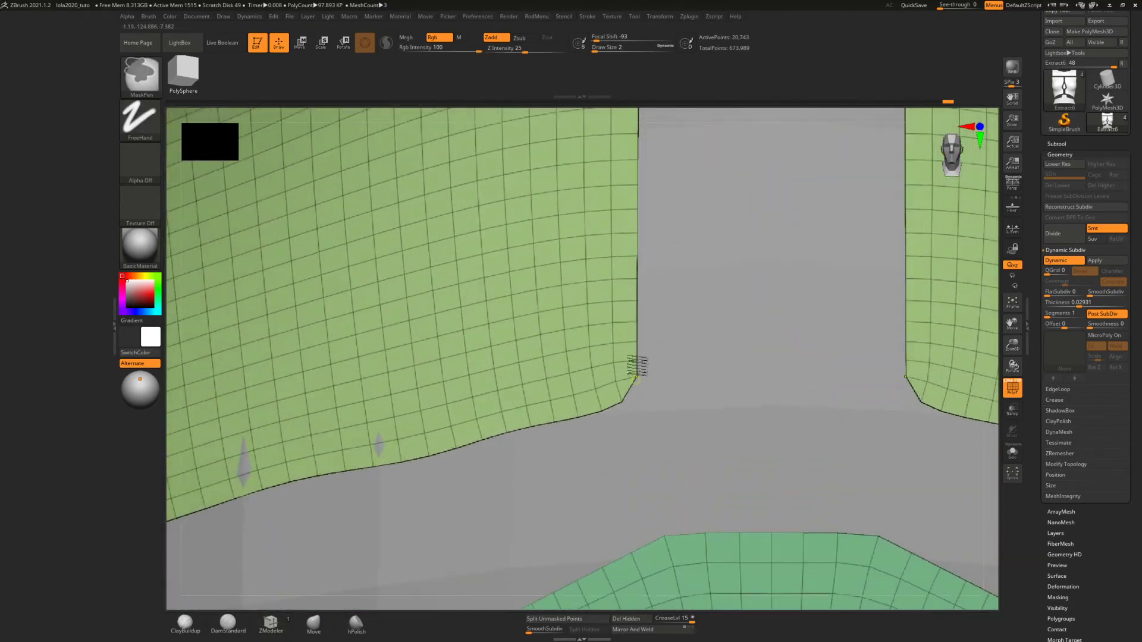
ctrl+right_drag(638, 366, 632, 511)
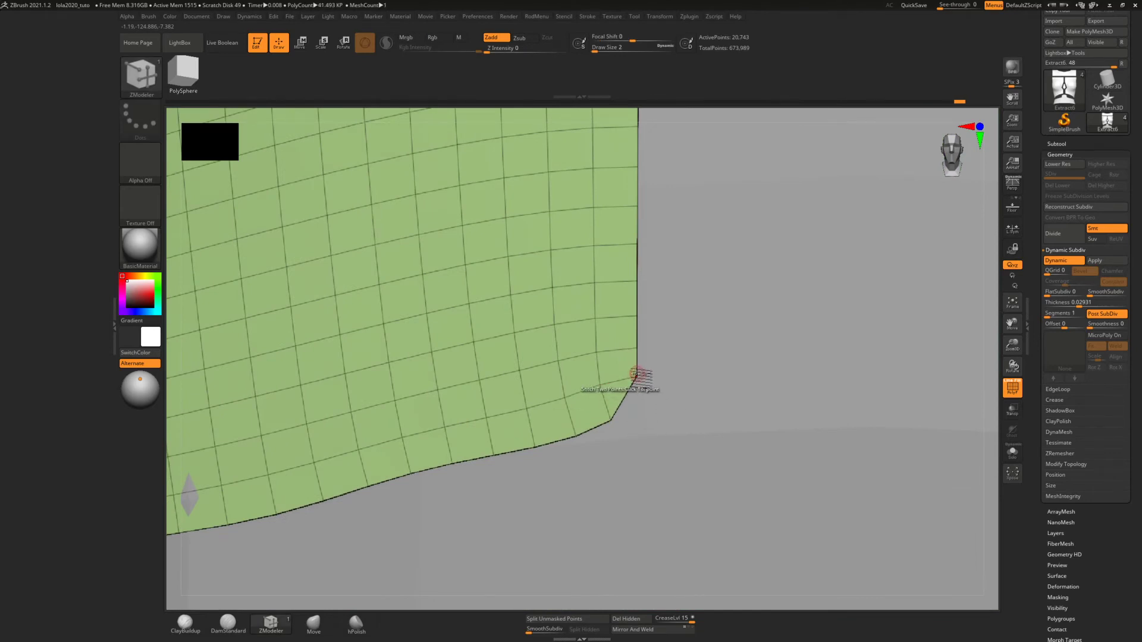
key(space)
click(615, 396)
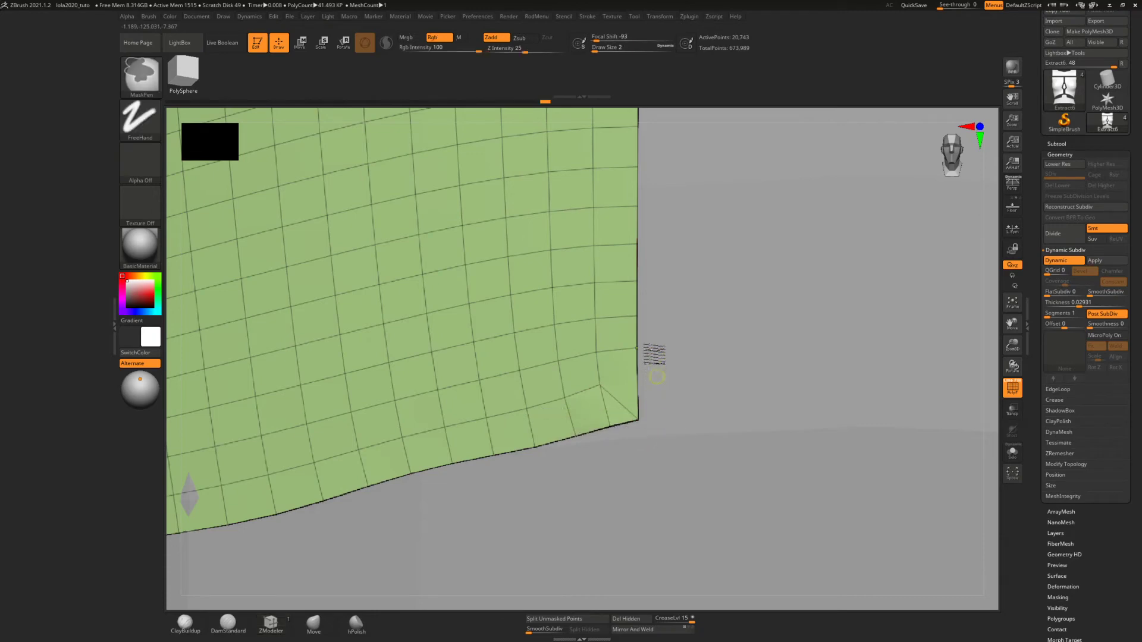
Turn off Dynamic Subdiv on the torso panels and isolate them from the body
mouse_move(652, 352)
ctrl+right_down()
mouse_move(653, 183)
mouse_move(642, 255)
mouse_move(646, 190)
ctrl+right_up()
ctrl+right_drag(643, 239, 648, 141)
alt+right_drag(639, 285, 601, 492)
ctrl+right_drag(546, 312, 565, 484)
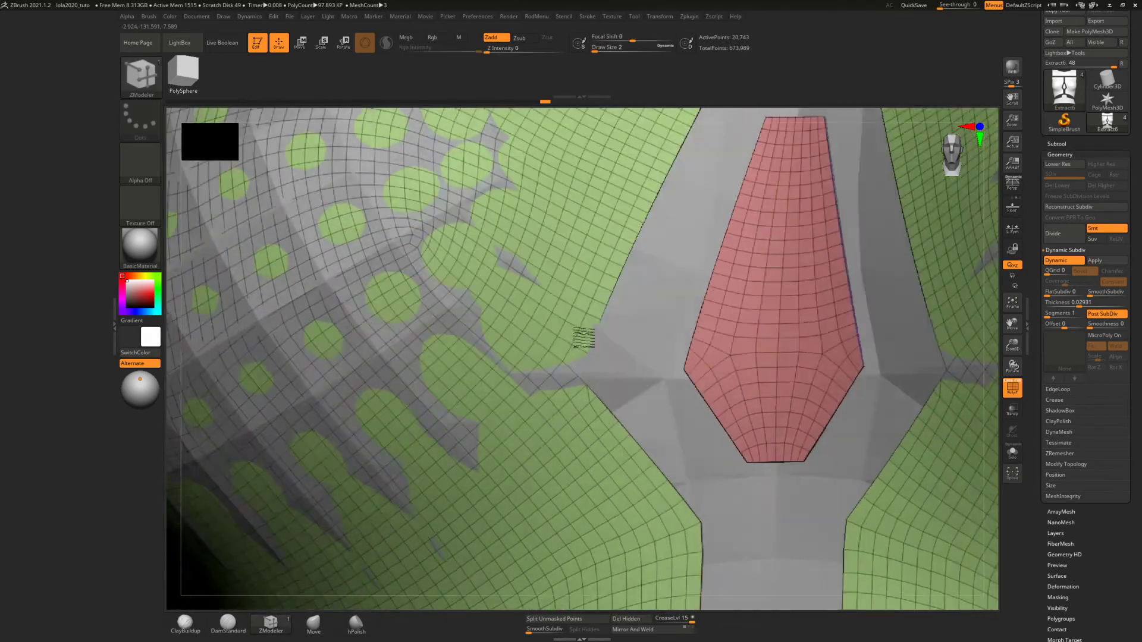
mouse_move(584, 338)
right_down()
mouse_move(581, 316)
mouse_move(591, 366)
mouse_move(611, 209)
right_up()
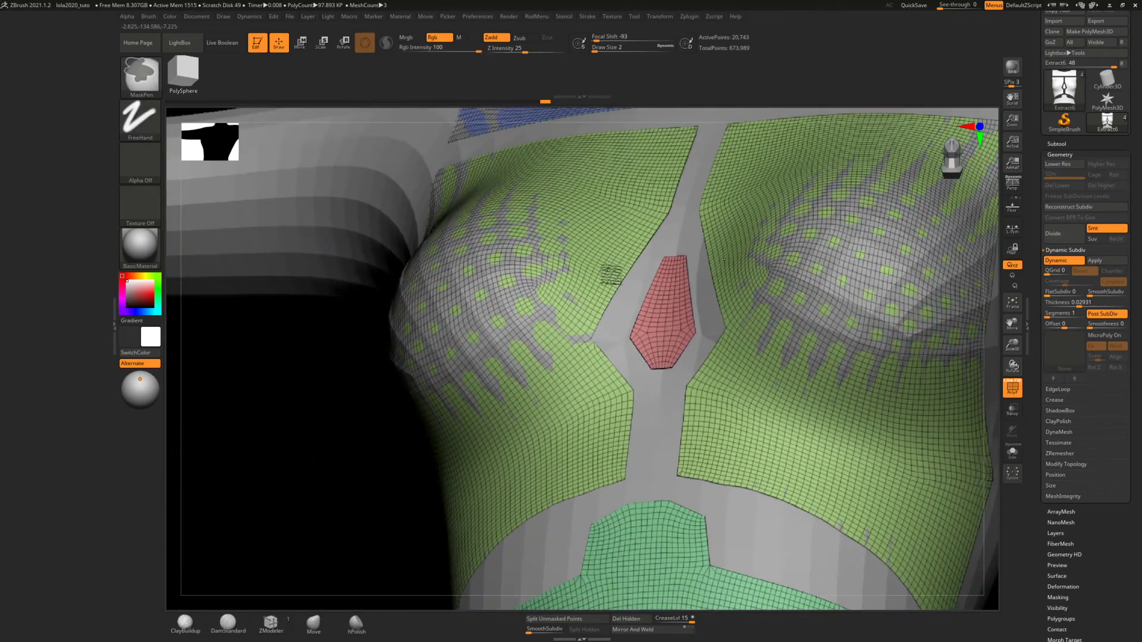
mouse_move(613, 264)
ctrl+right_down()
mouse_move(622, 224)
mouse_move(608, 233)
mouse_move(646, 284)
mouse_move(714, 270)
ctrl+right_up()
click(1057, 265)
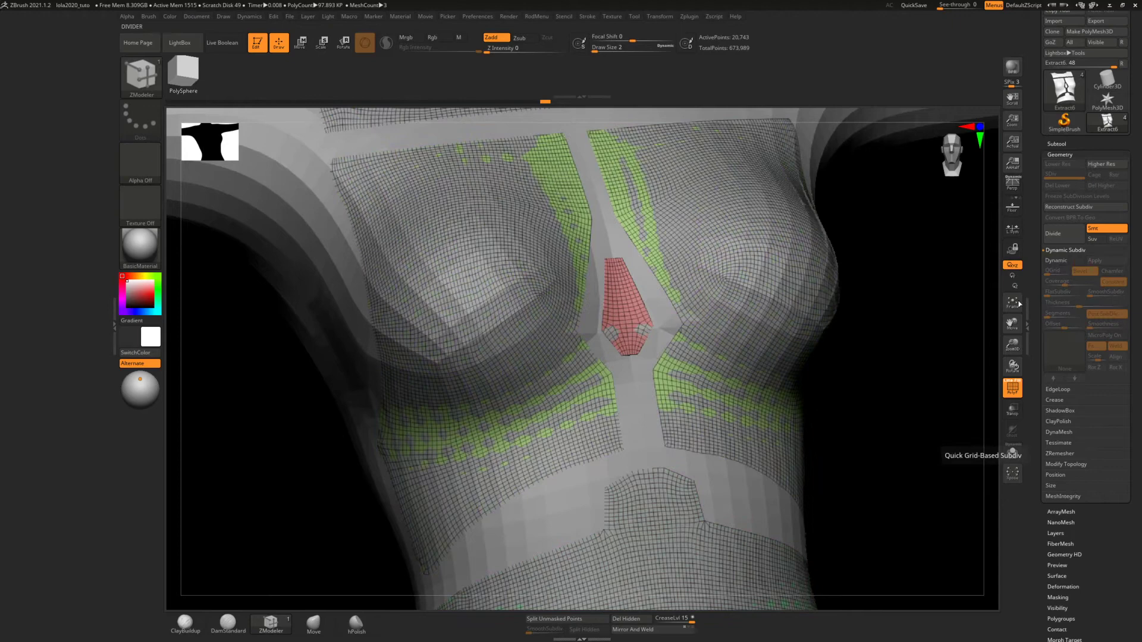
click(1013, 454)
mouse_move(719, 371)
ctrl+right_down()
mouse_move(706, 319)
mouse_move(695, 355)
ctrl+right_up()
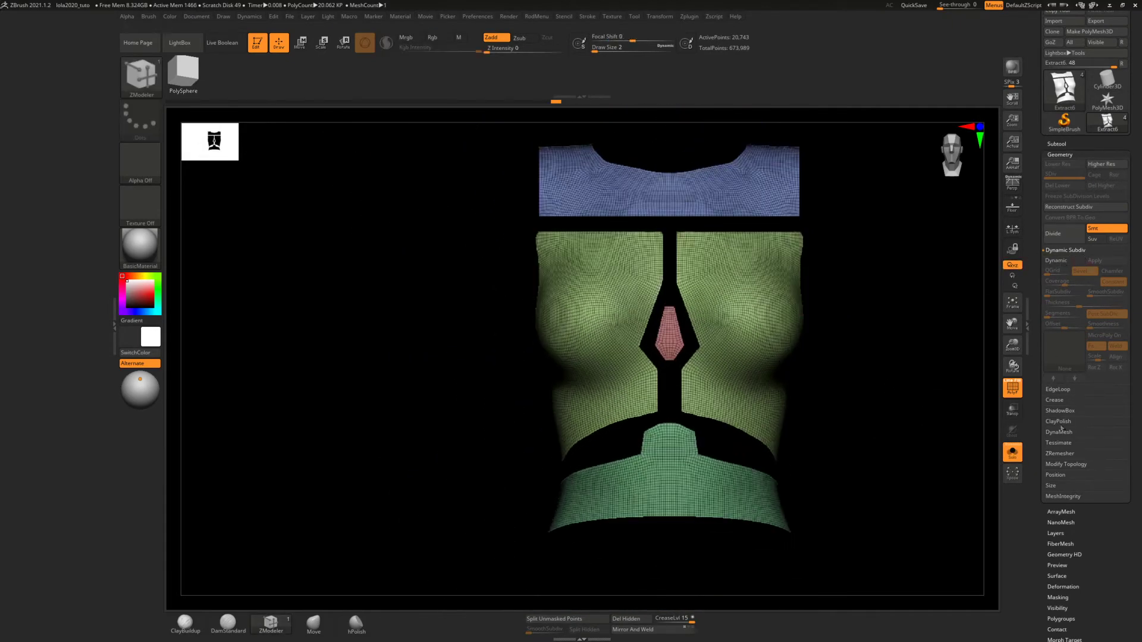
ZRemesh the isolated torso panels twice with the Half option and KeepGroups on
click(1056, 455)
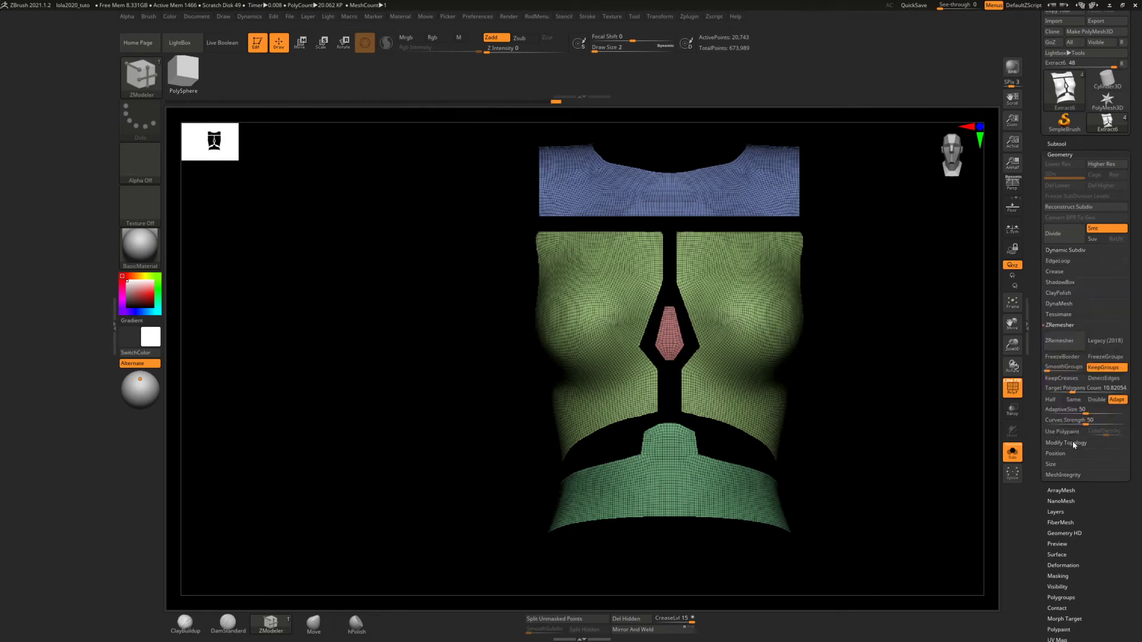
click(1053, 400)
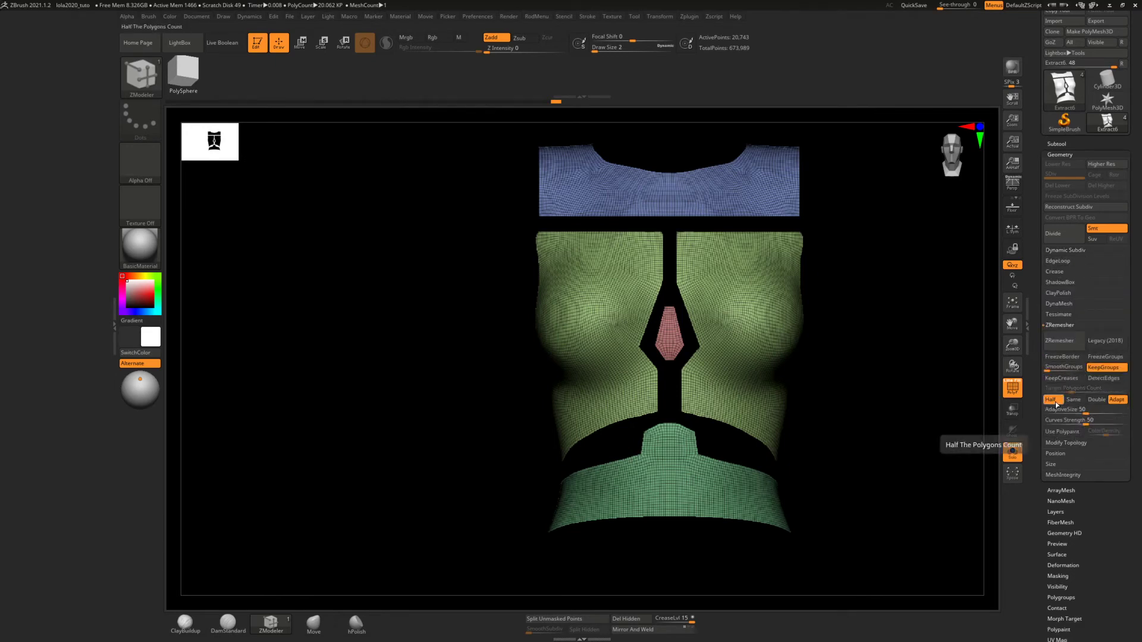
click(1065, 340)
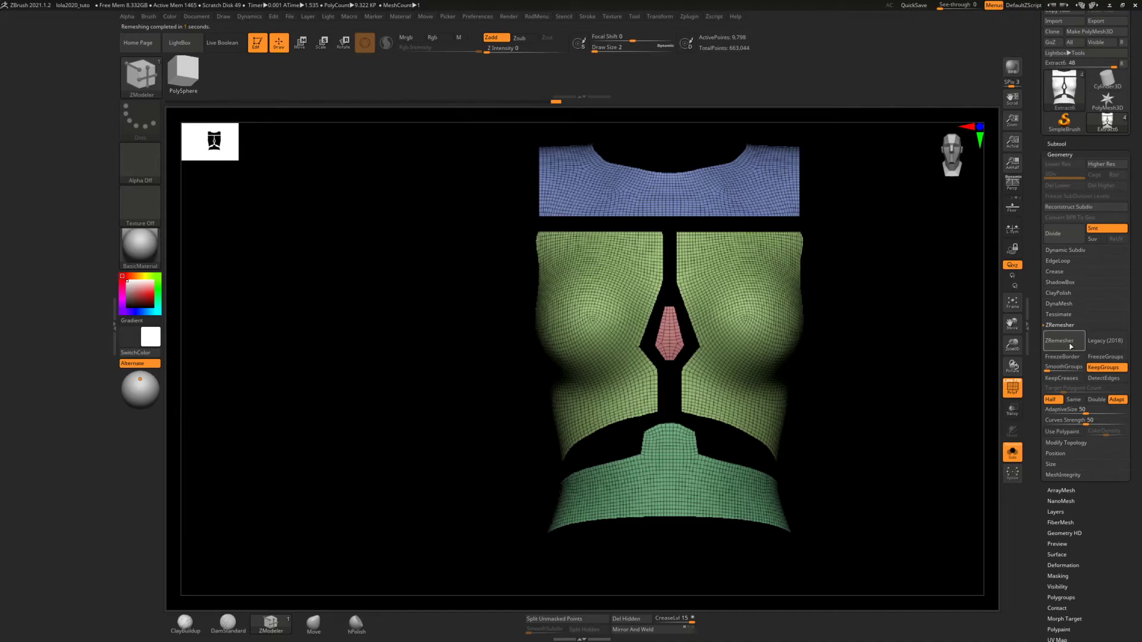
mouse_move(687, 306)
ctrl+right_down()
mouse_move(681, 421)
mouse_move(708, 394)
mouse_move(701, 382)
mouse_move(724, 433)
mouse_move(713, 492)
mouse_move(726, 384)
ctrl+right_up()
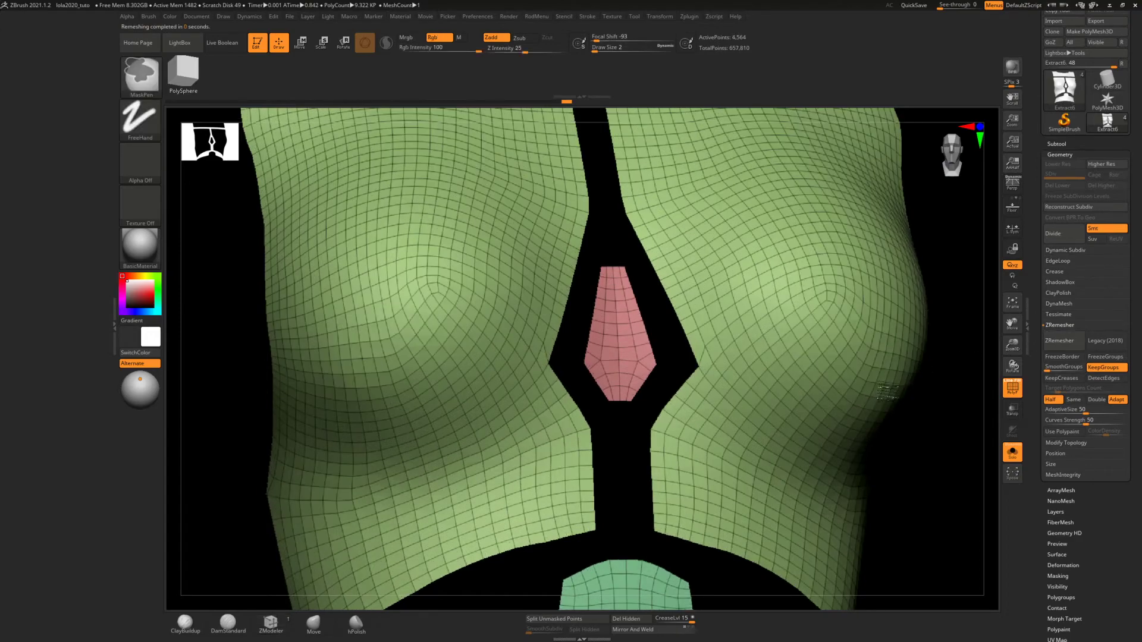
mouse_move(746, 410)
ctrl+right_down()
mouse_move(717, 286)
mouse_move(685, 280)
mouse_move(690, 340)
mouse_move(687, 352)
mouse_move(692, 309)
mouse_move(674, 351)
mouse_move(693, 319)
ctrl+right_up()
alt+right_drag(744, 291, 718, 294)
ctrl+right_drag(681, 332, 683, 286)
ctrl+right_drag(735, 272, 665, 346)
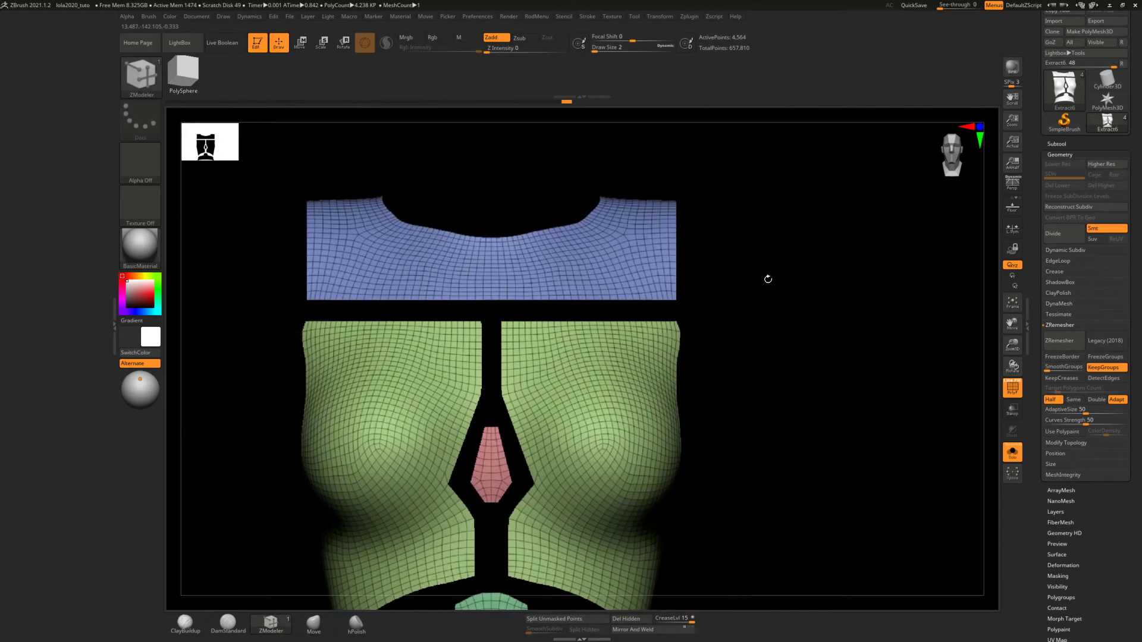
Select the Extract1 bodysuit subtool and subdivide its mesh twice
click(1059, 144)
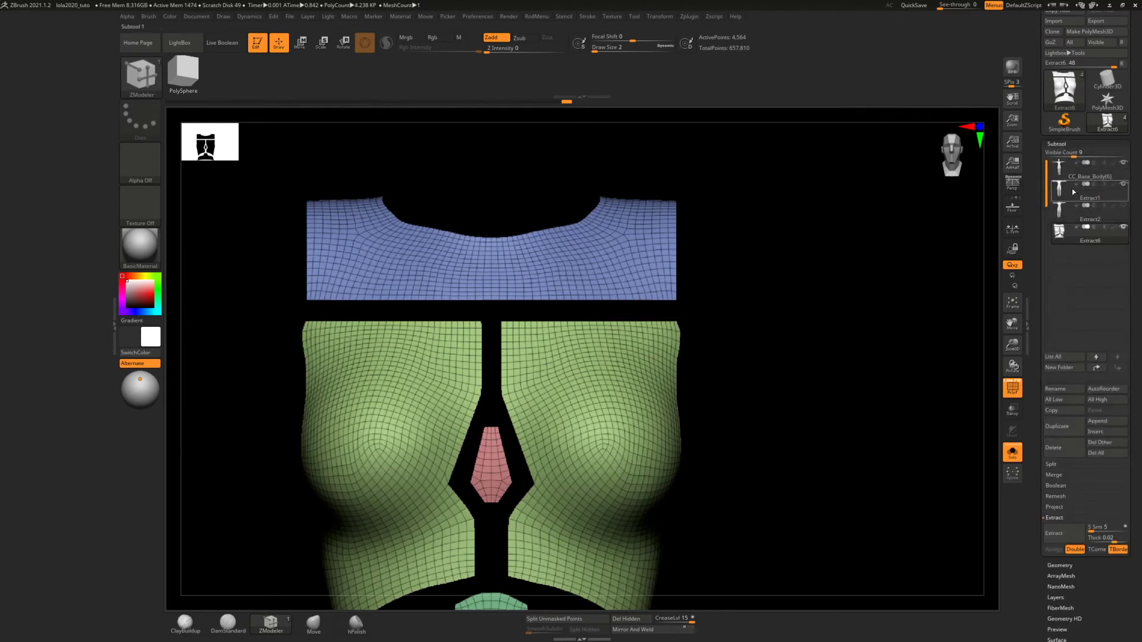
mouse_move(1072, 190)
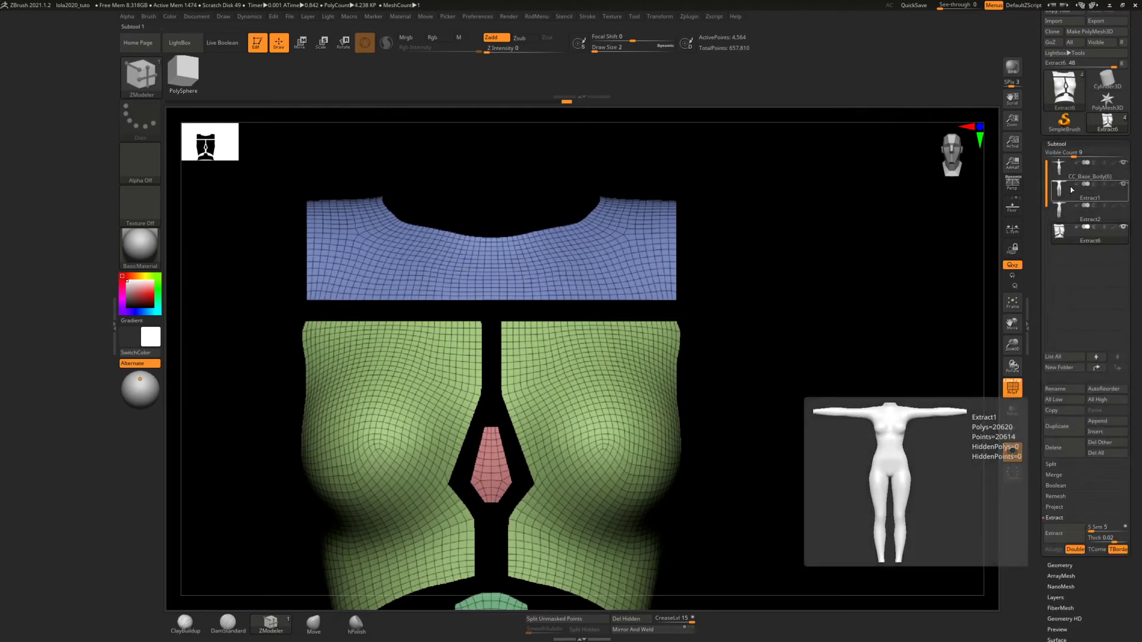
click(1068, 191)
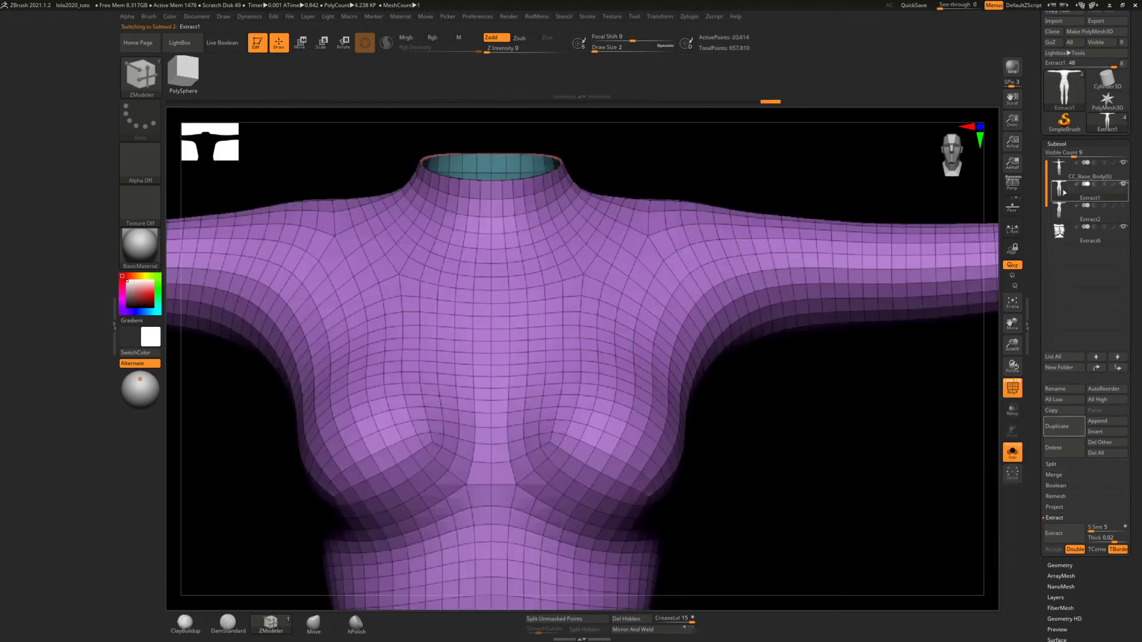
mouse_move(653, 280)
right_down()
mouse_move(583, 261)
mouse_move(648, 276)
right_up()
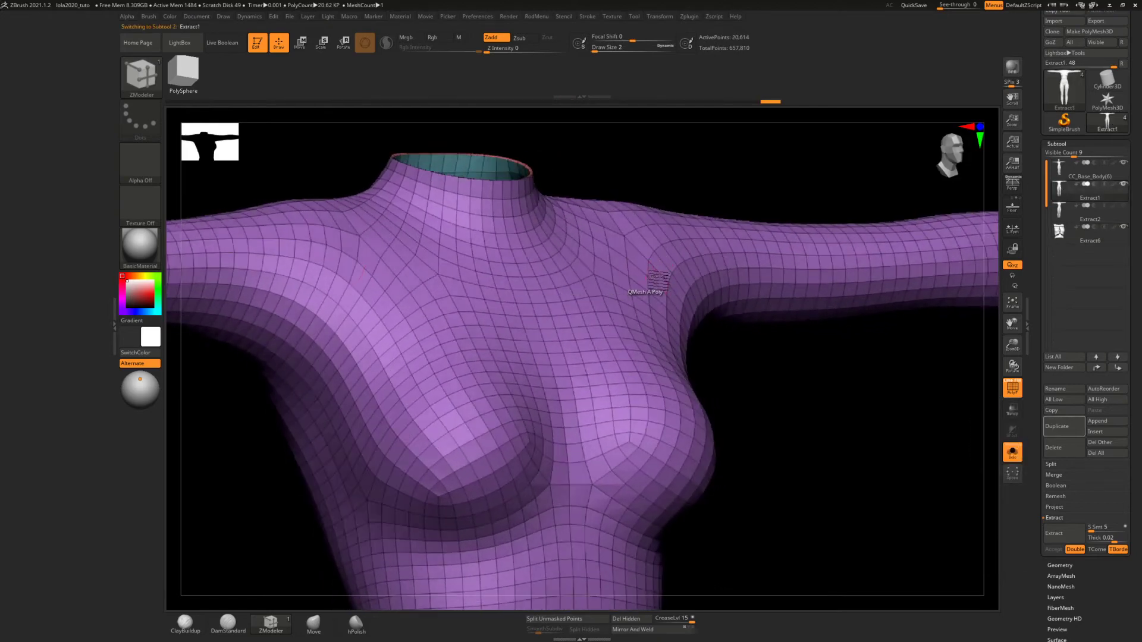
key(ctrl)
key(ctrl+d)
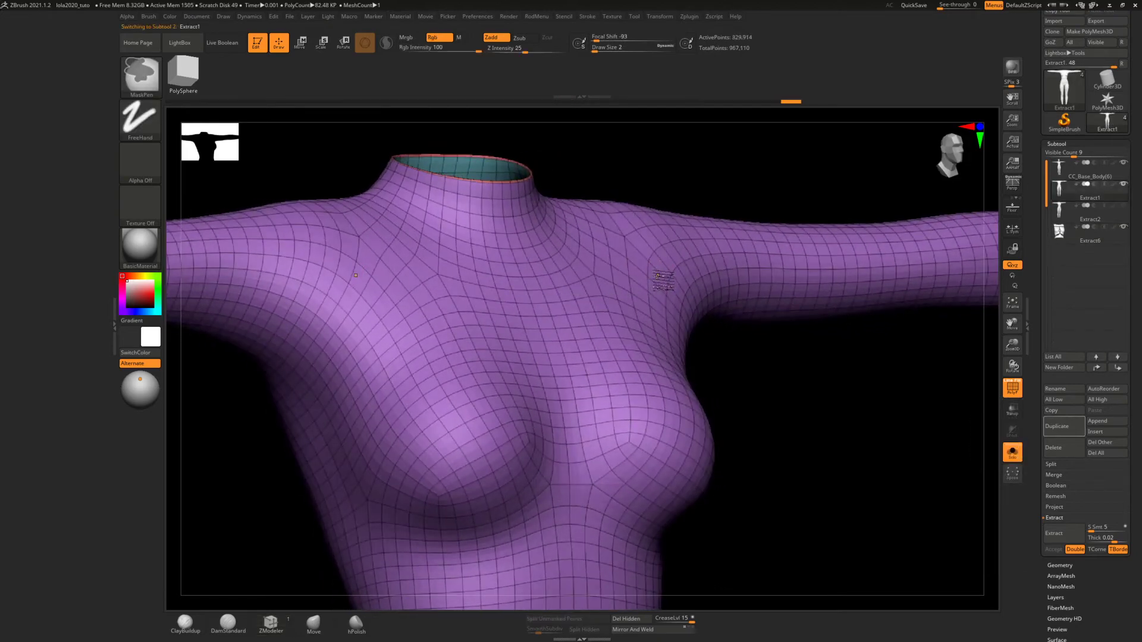
Try a further subdivision of the bodysuit mesh, inspect its collar rim up close and return to the base level
key(ctrl+d)
ctrl+right_drag(500, 197, 501, 428)
alt+right_drag(546, 317, 582, 246)
key(ctrl)
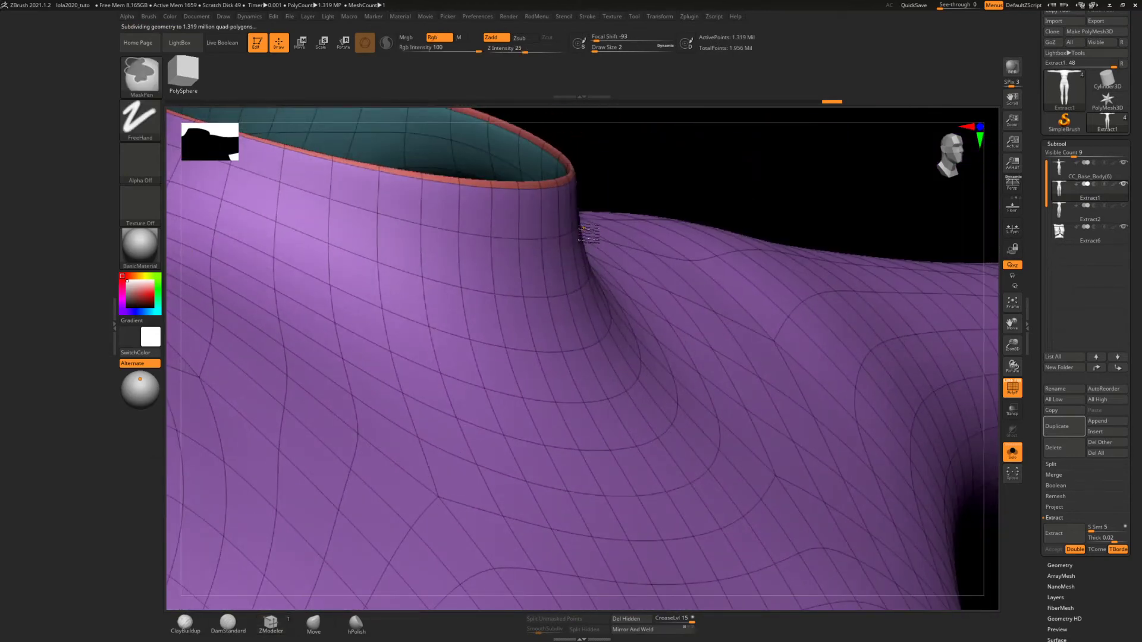
key(shift+d)
key(shift+d)
key(shift+d)
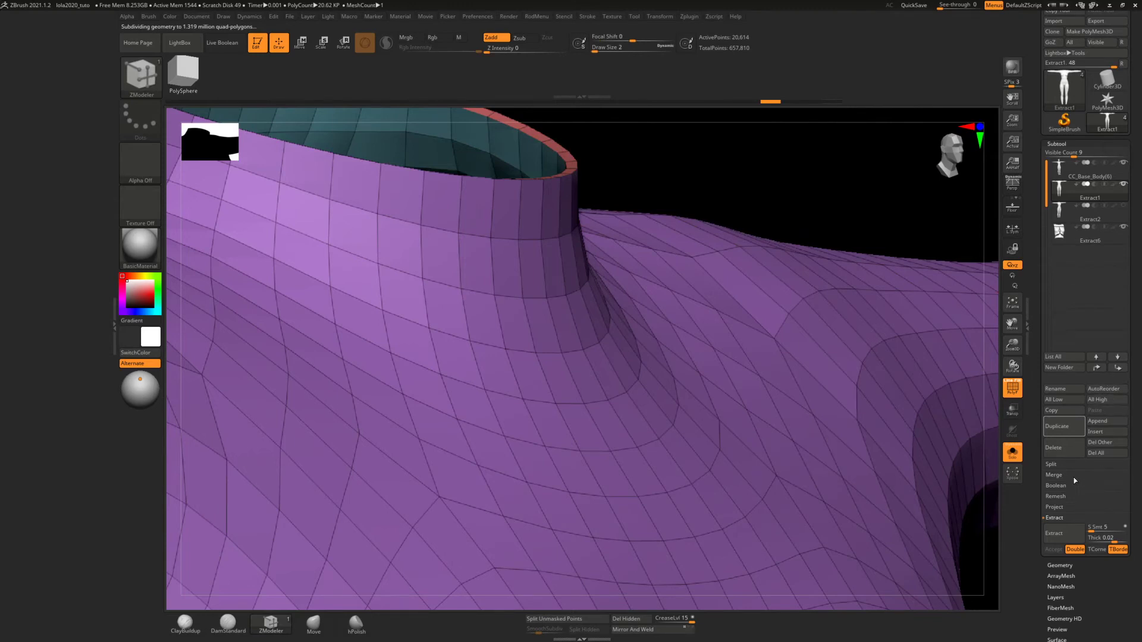
Crease the bodysuit's polygroup borders with a crease level of 2 and subdivide the mesh to level 4
click(1064, 566)
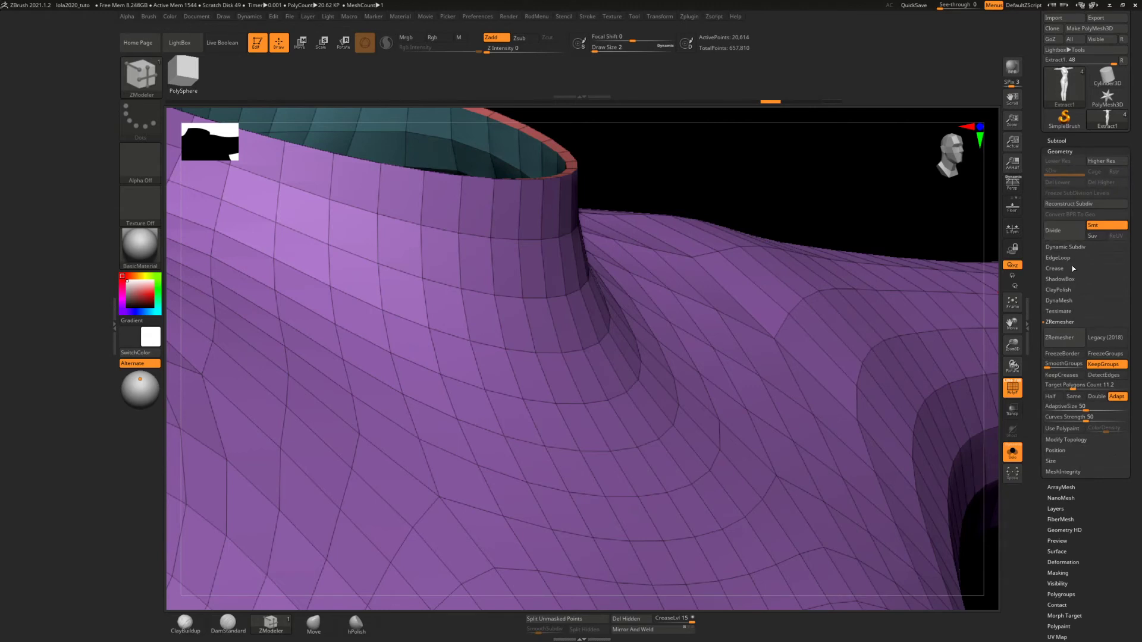
click(1056, 269)
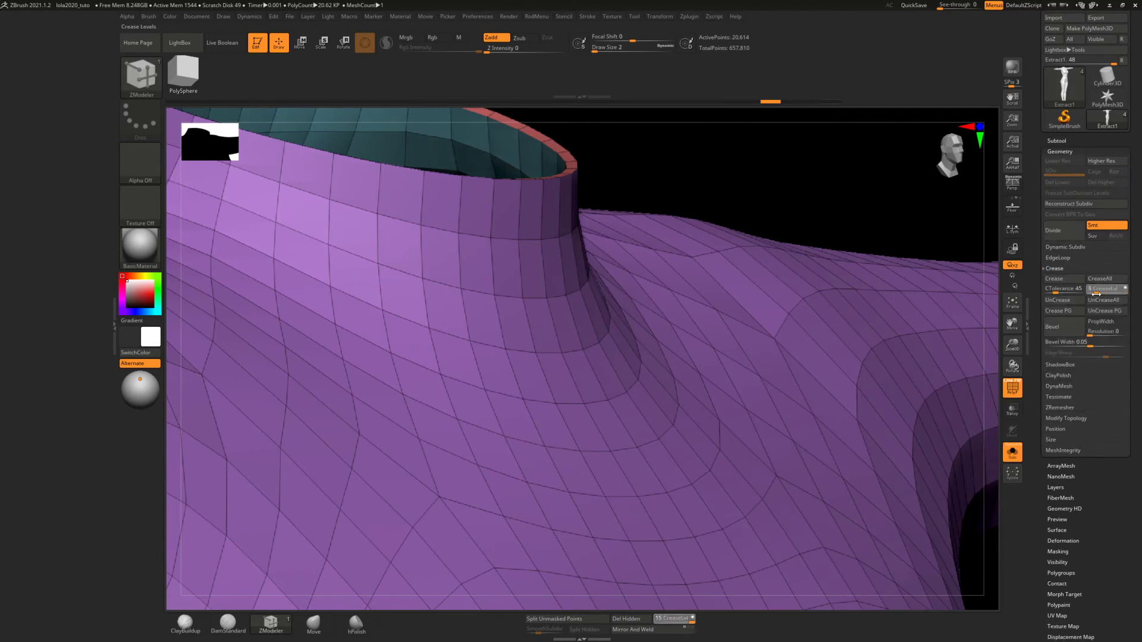
drag(1095, 294, 1092, 294)
click(1066, 311)
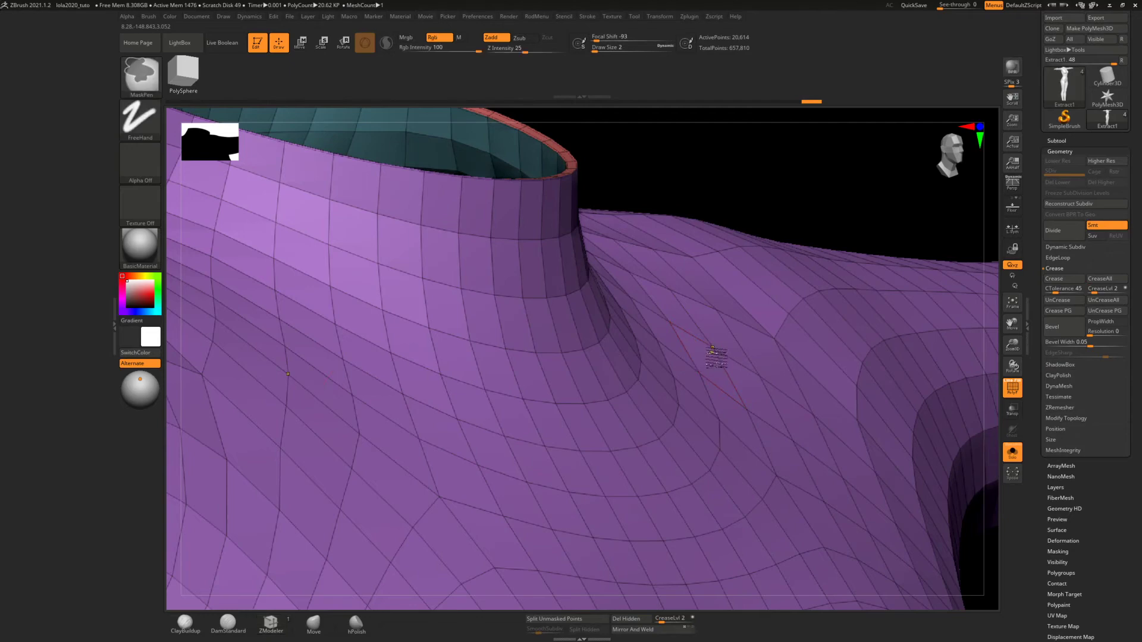
key(ctrl+d)
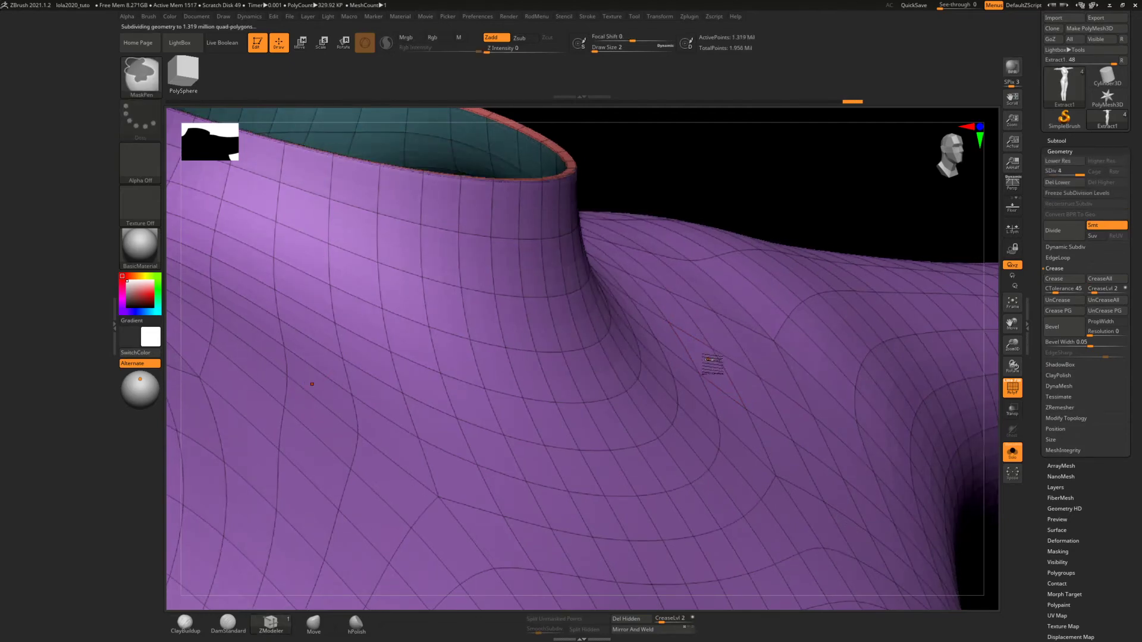
mouse_move(685, 332)
ctrl+right_down()
mouse_move(709, 326)
mouse_move(656, 220)
ctrl+right_up()
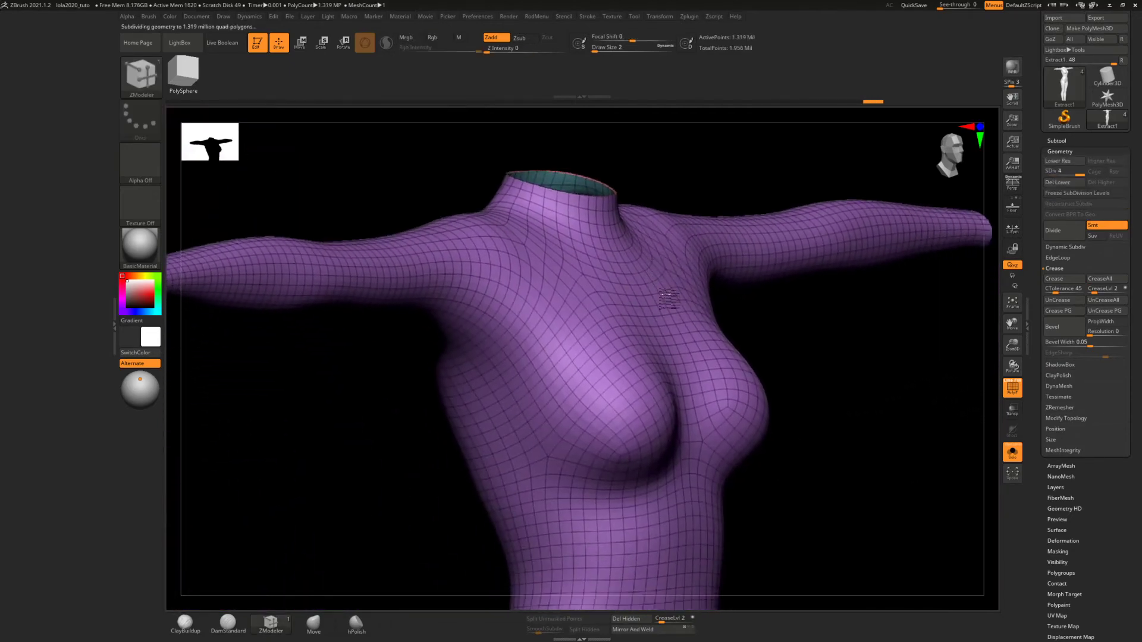
right_drag(747, 321, 665, 324)
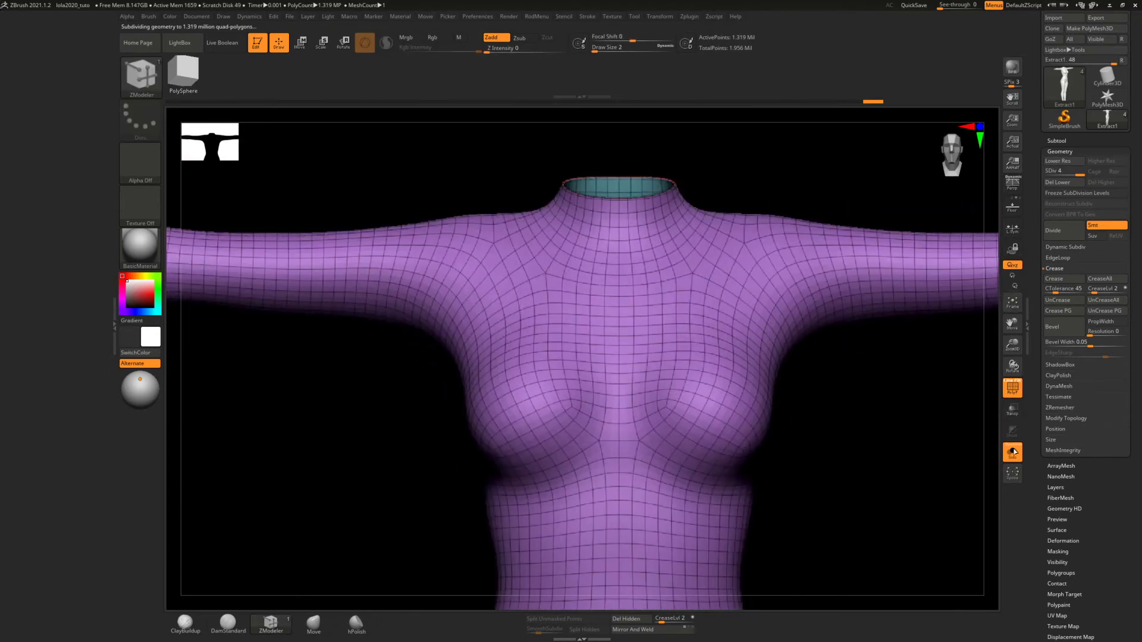
Select the Extract6 torso panels, show them together with the body and turn on Dynamic Subdiv
click(1065, 141)
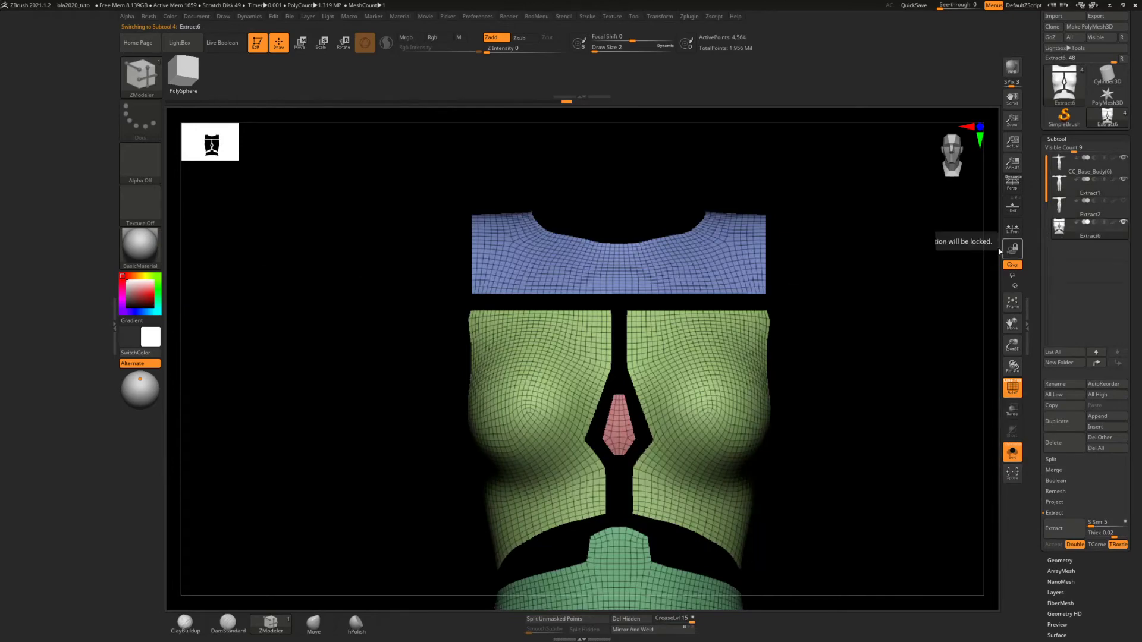
click(1012, 452)
right_drag(781, 315, 841, 318)
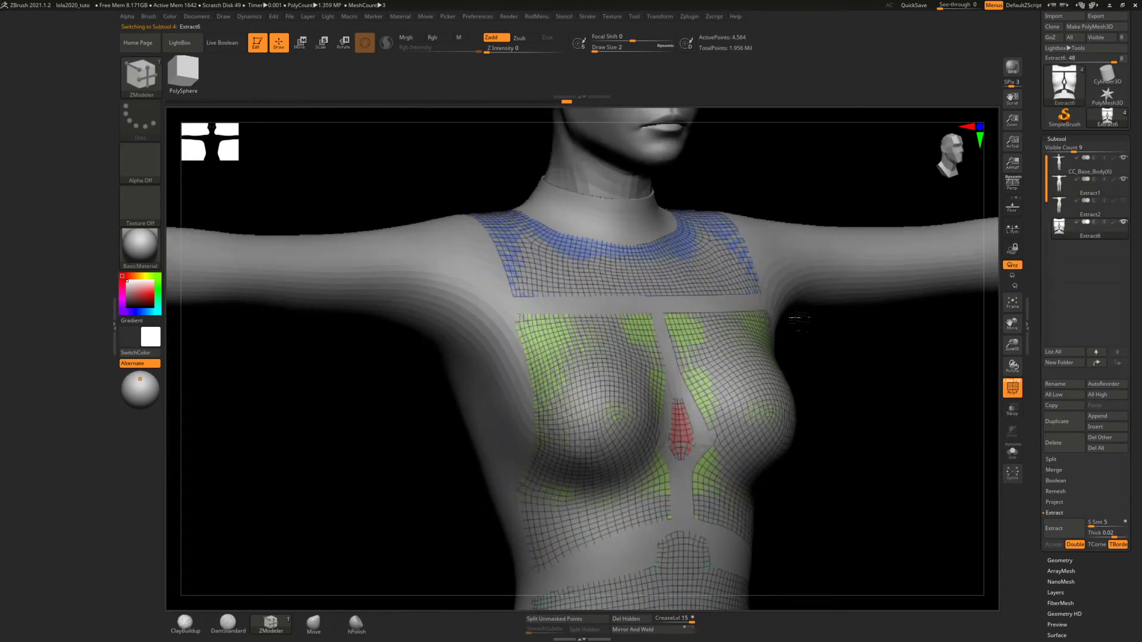
mouse_move(676, 290)
ctrl+right_down()
mouse_move(683, 366)
mouse_move(679, 329)
ctrl+right_up()
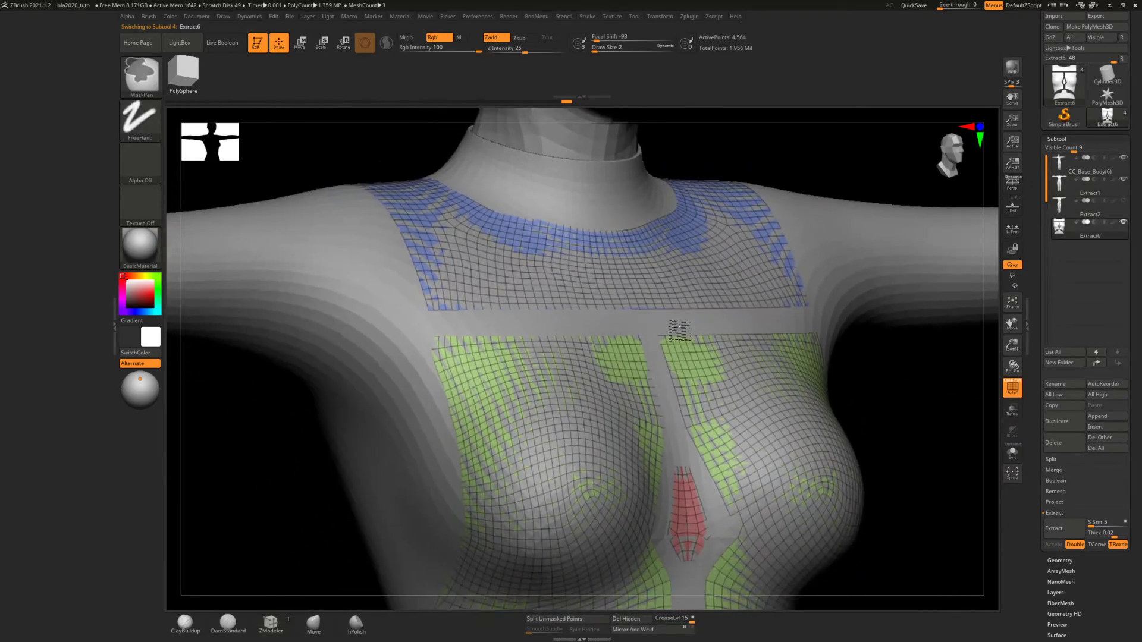
right_drag(842, 308, 795, 312)
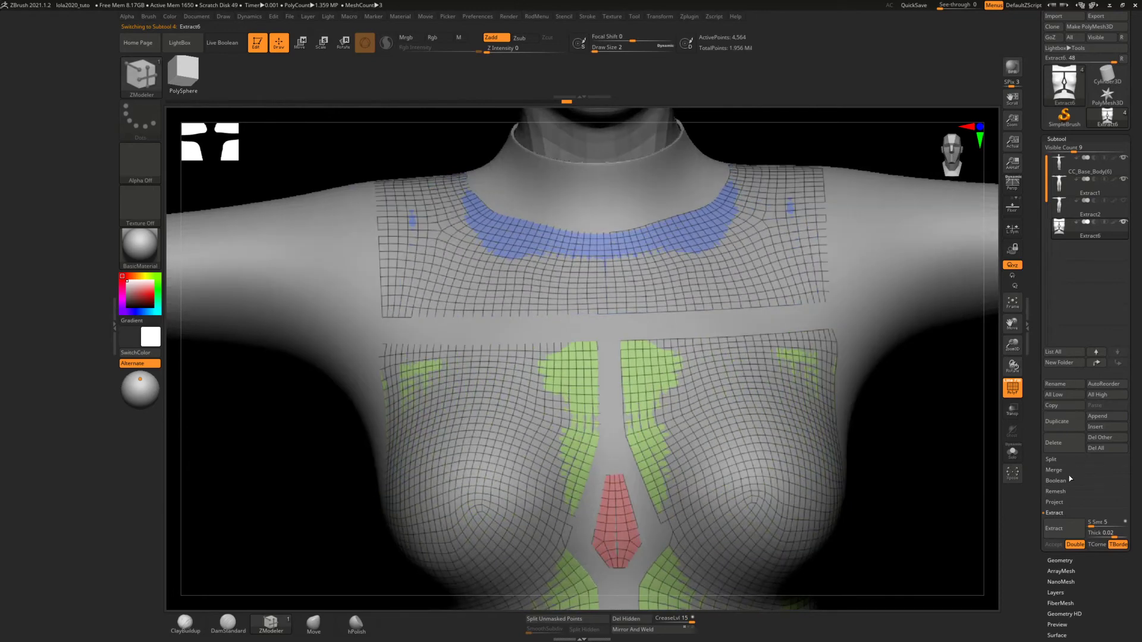
click(1061, 559)
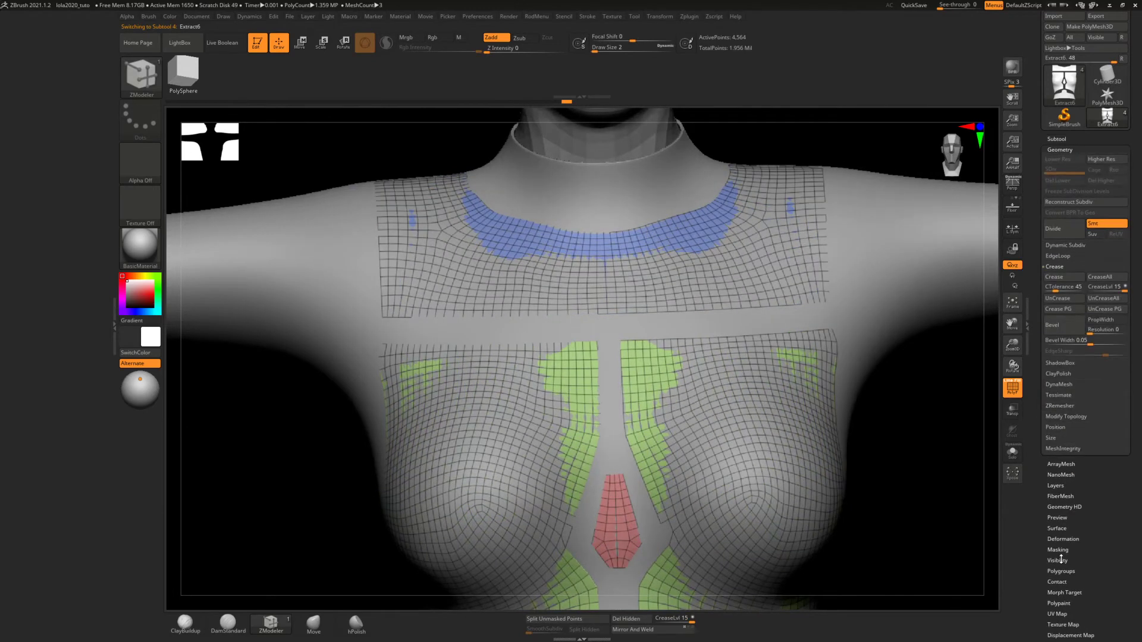
click(1064, 246)
click(1061, 259)
Straighten the chest panel's upper outer corner by moving its edge points with ZModeler at a draw size of 27
alt+right_drag(719, 268, 661, 271)
mouse_move(755, 273)
ctrl+right_down()
mouse_move(752, 334)
mouse_move(895, 255)
ctrl+right_up()
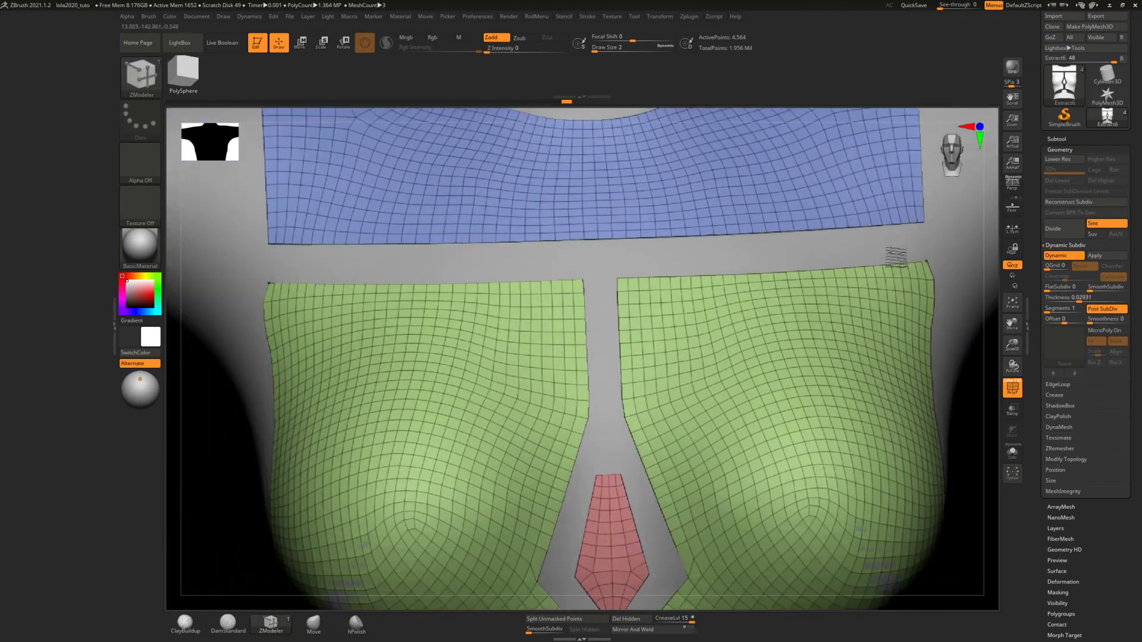
alt+right_drag(556, 293, 724, 297)
ctrl+right_drag(454, 270, 467, 366)
click(310, 624)
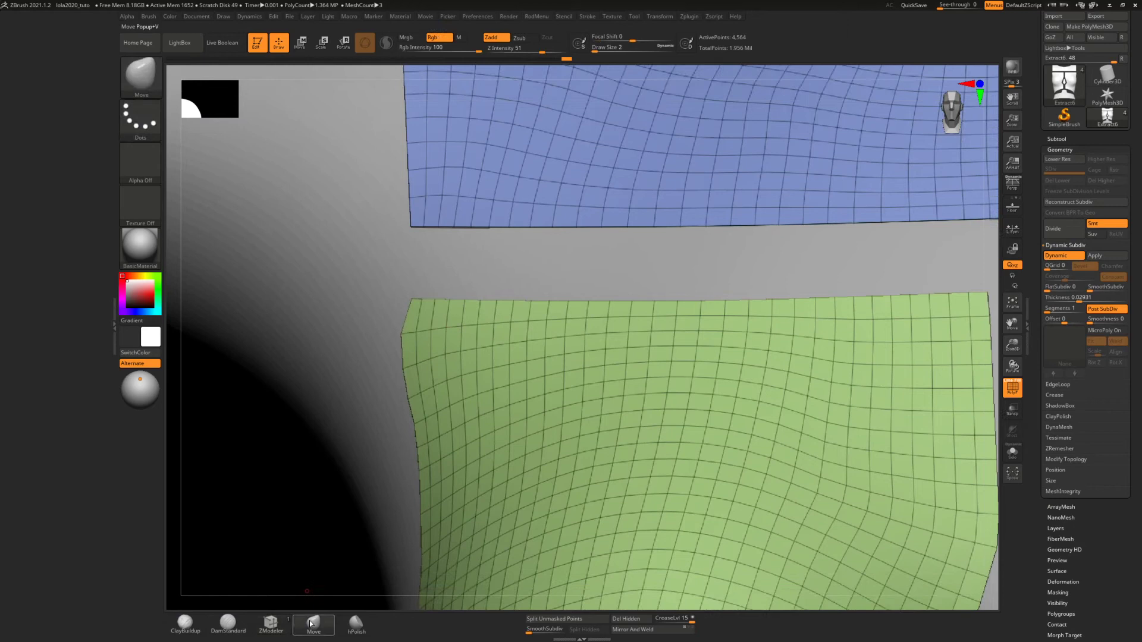
click(275, 625)
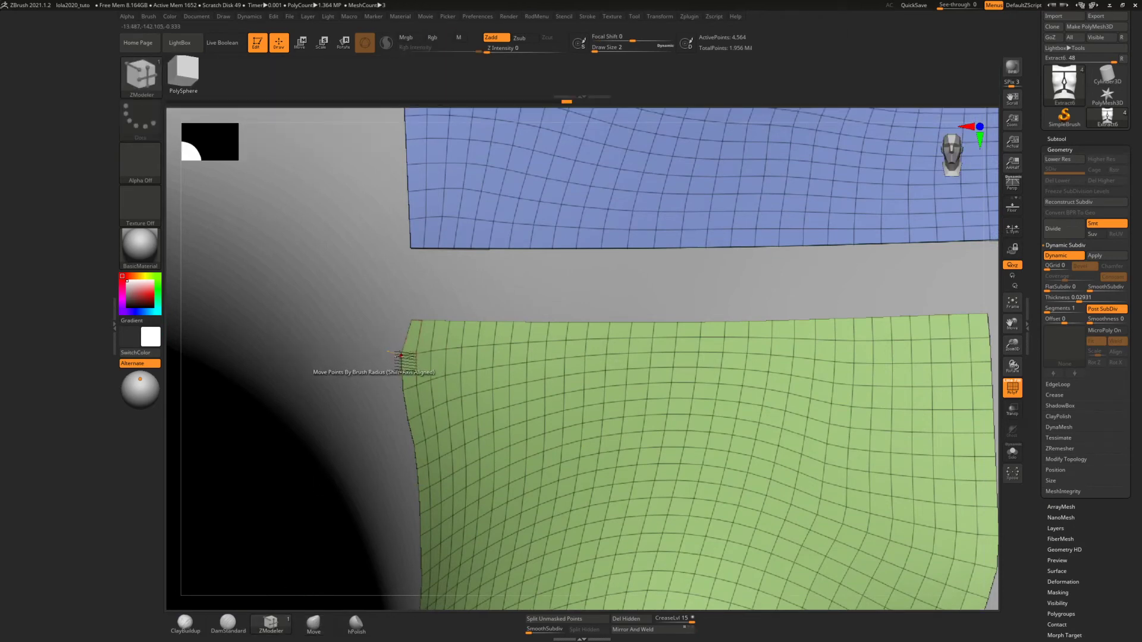
key(s)
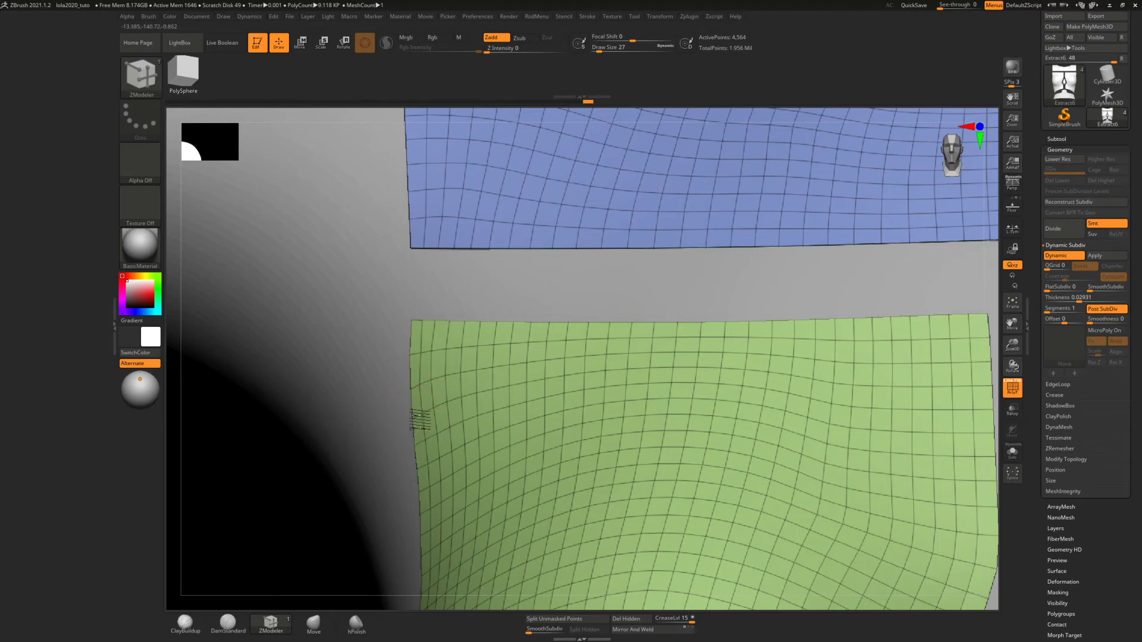
Square off both chamfered corners at the top of the shoulder panel by moving their edge points with a draw size of 23
ctrl+right_drag(451, 260, 426, 186)
ctrl+right_drag(517, 307, 502, 248)
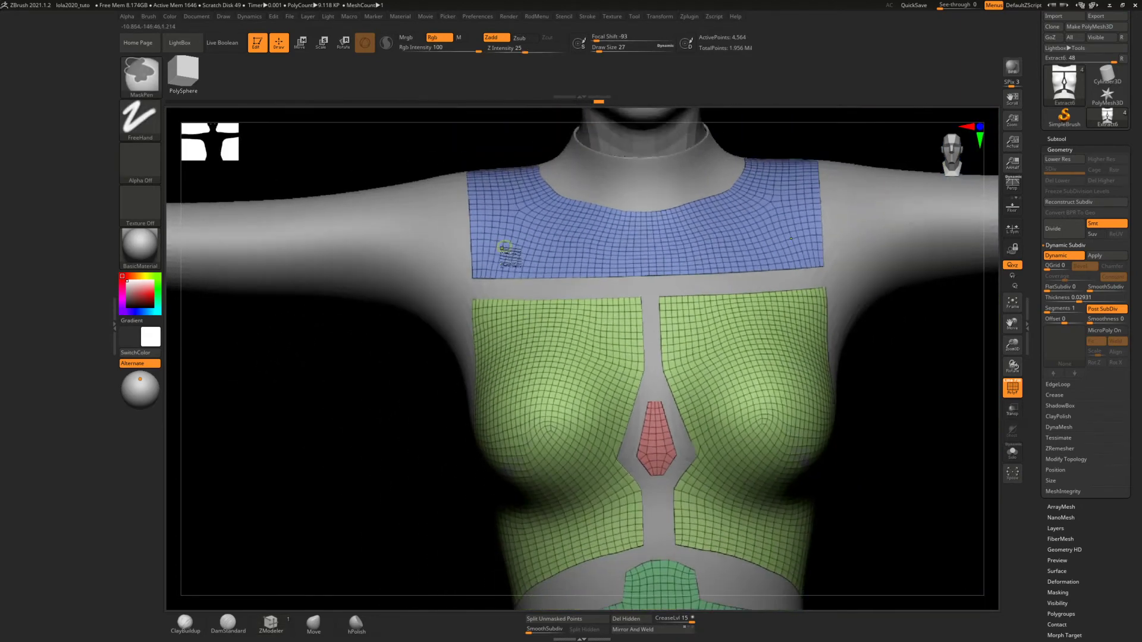
mouse_move(588, 326)
alt+right_down()
mouse_move(571, 233)
mouse_move(609, 293)
mouse_move(610, 249)
mouse_move(607, 422)
alt+right_up()
right_drag(632, 354, 630, 408)
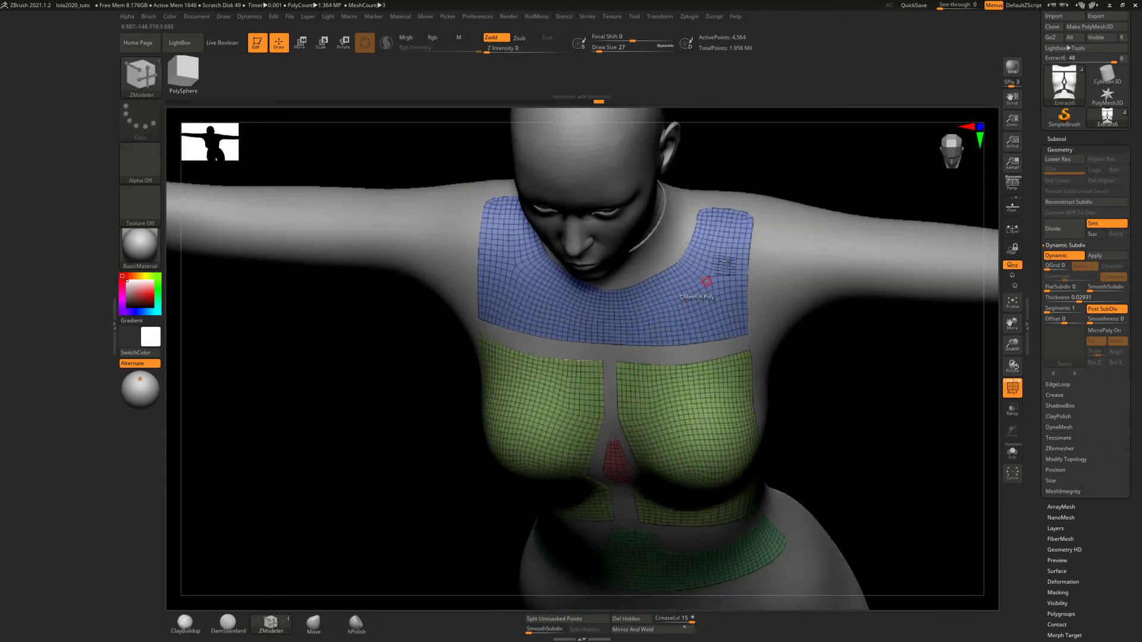
alt+right_drag(736, 218, 714, 464)
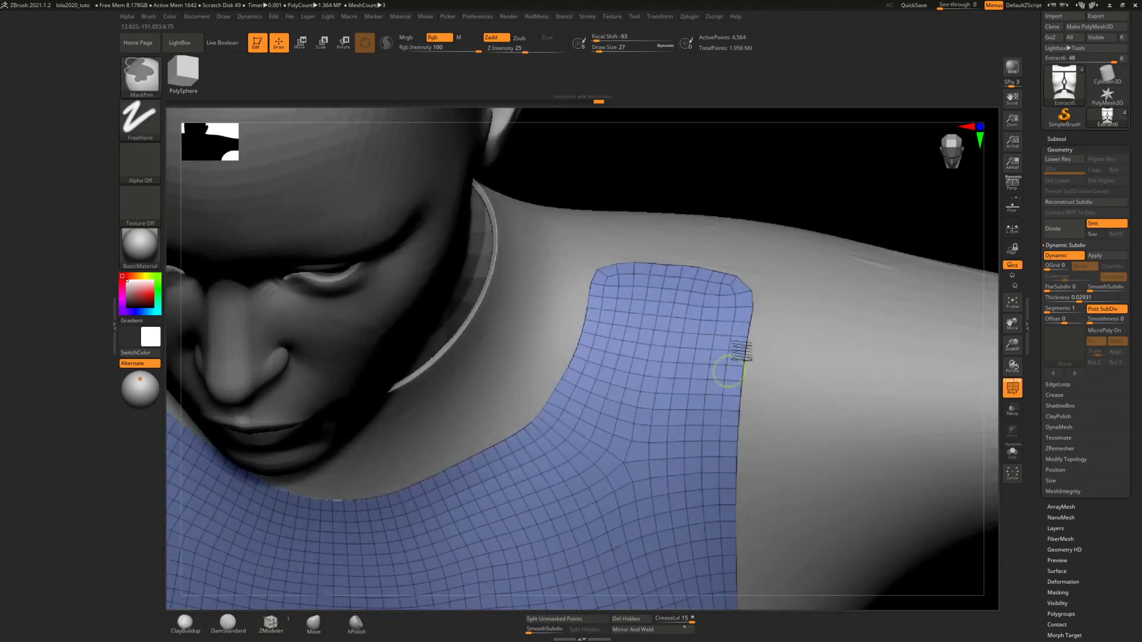
ctrl+right_drag(738, 331, 741, 377)
key(s)
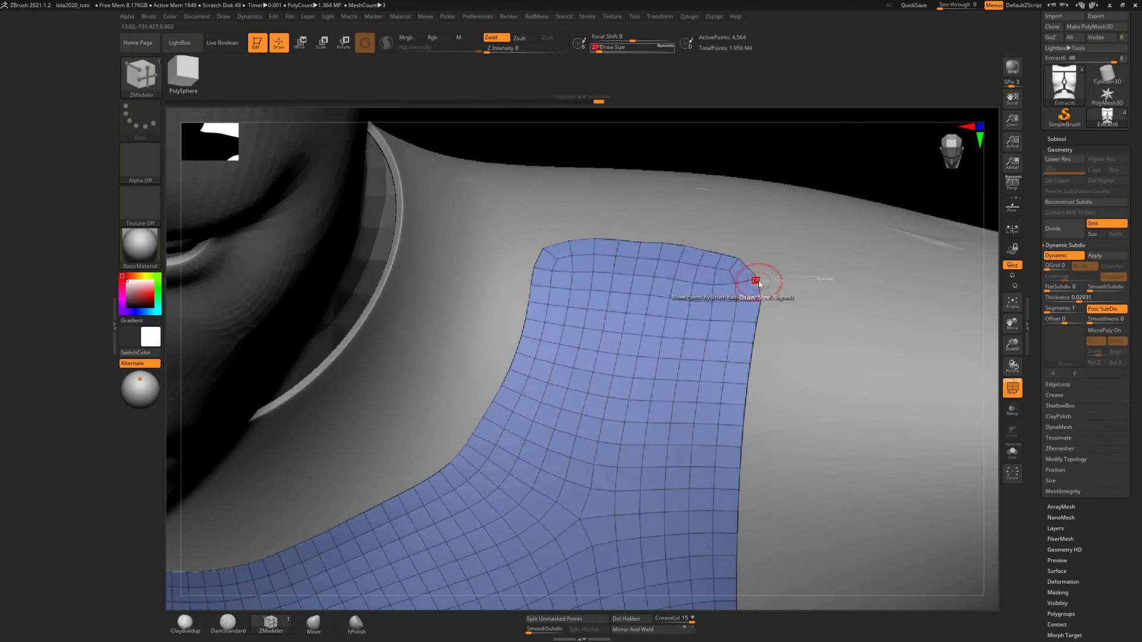
drag(750, 281, 759, 279)
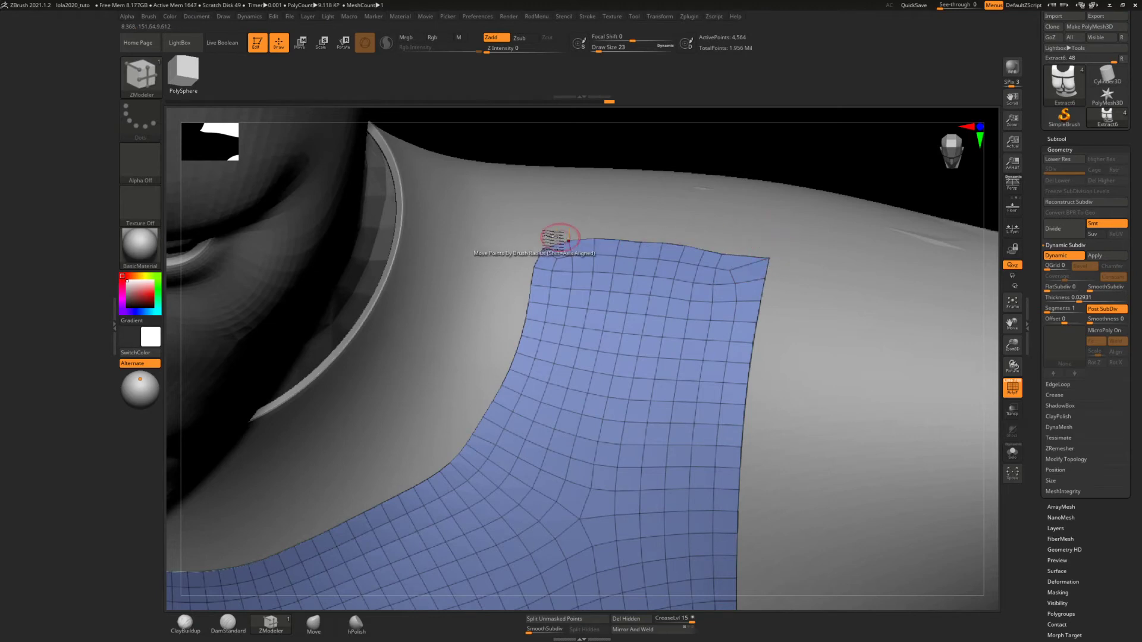
drag(547, 239, 572, 244)
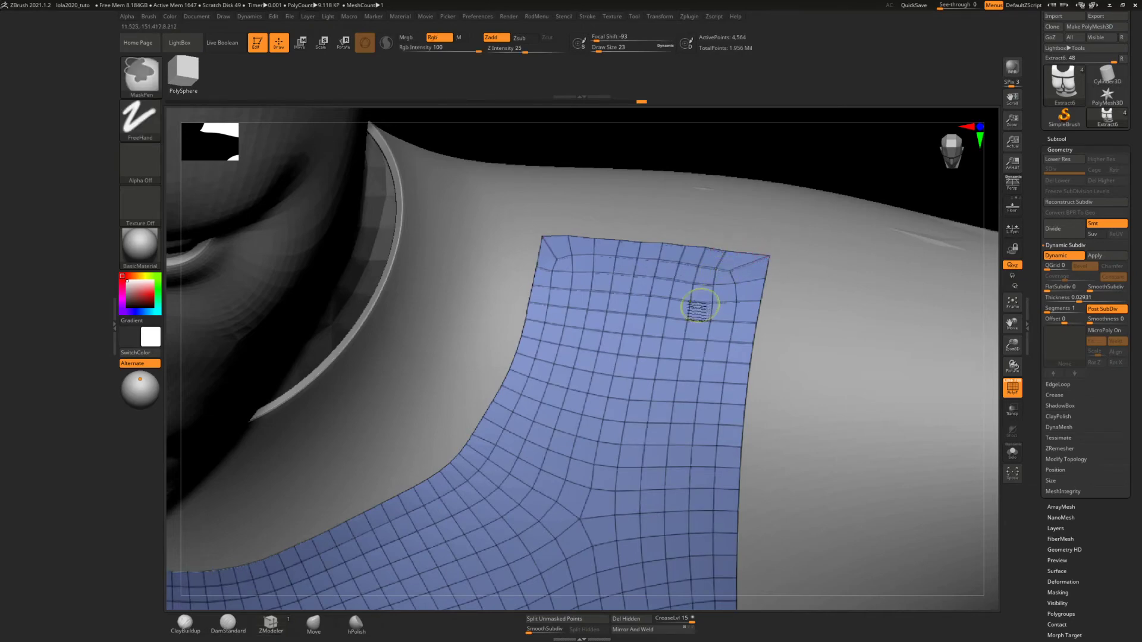
Turn off Dynamic Subdiv on the torso panels, inspect them in isolation and show the body again
ctrl+right_drag(698, 303, 659, 220)
alt+right_drag(662, 304, 673, 278)
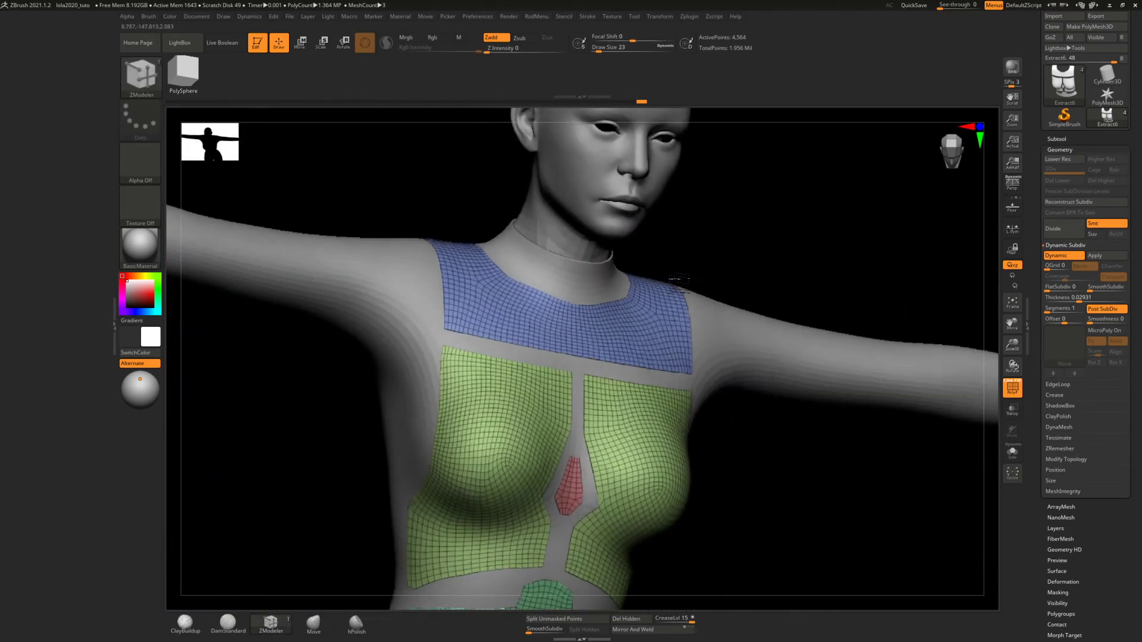
ctrl+right_drag(609, 363, 605, 309)
alt+right_drag(604, 308, 707, 248)
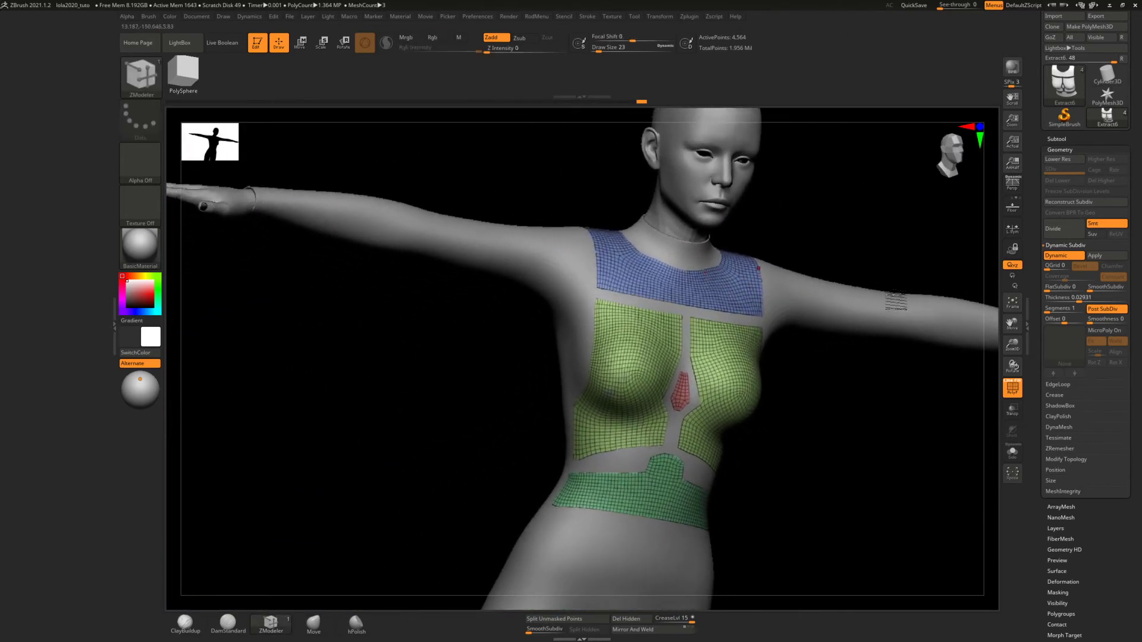
click(1066, 259)
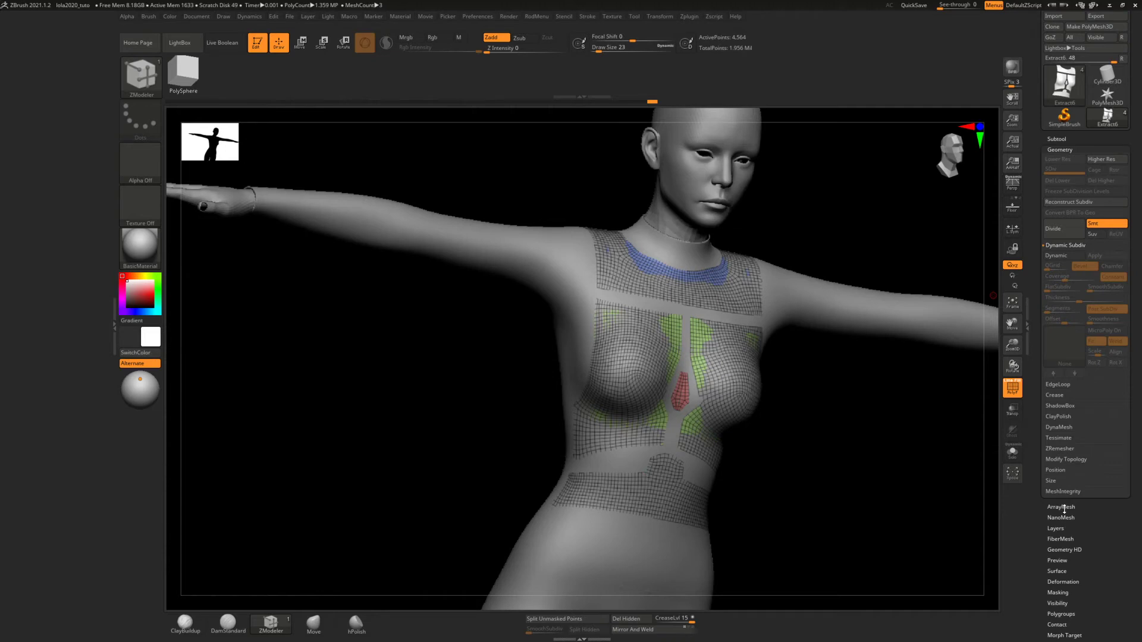
click(1013, 453)
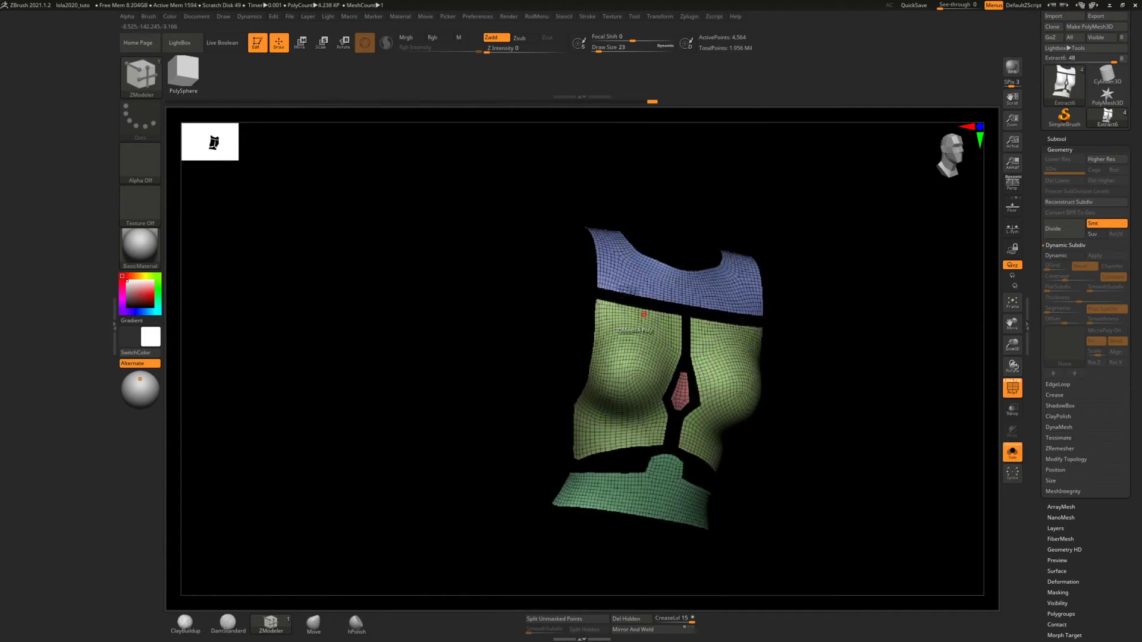
mouse_move(625, 331)
right_down()
mouse_move(638, 283)
mouse_move(671, 243)
mouse_move(627, 280)
mouse_move(611, 326)
mouse_move(619, 531)
right_up()
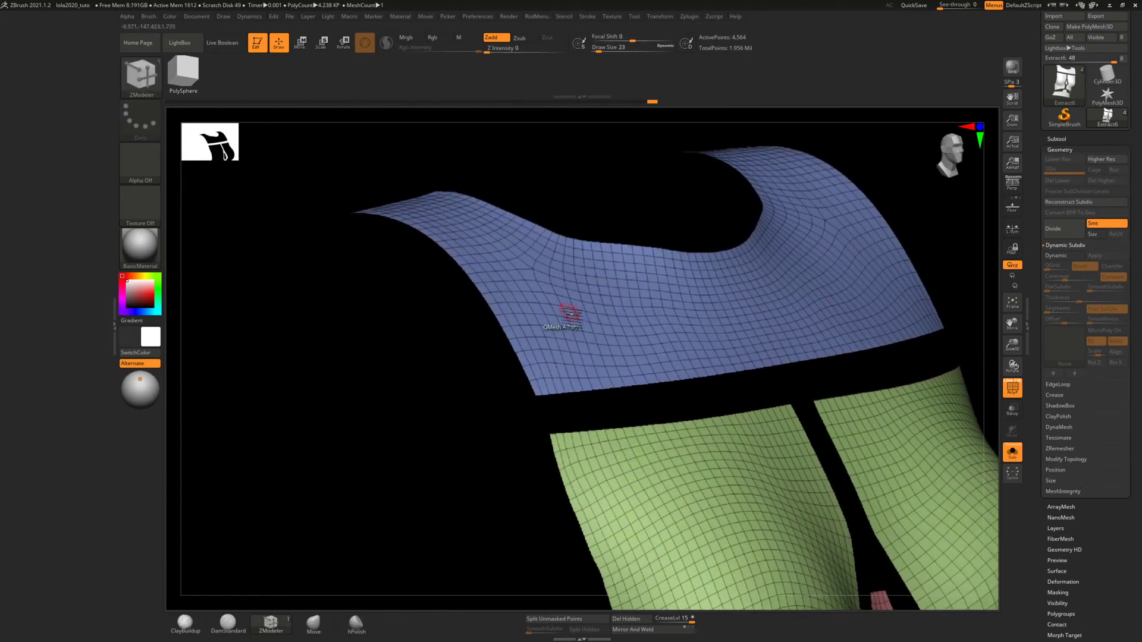
mouse_move(578, 340)
ctrl+right_down()
mouse_move(584, 362)
mouse_move(679, 391)
ctrl+right_up()
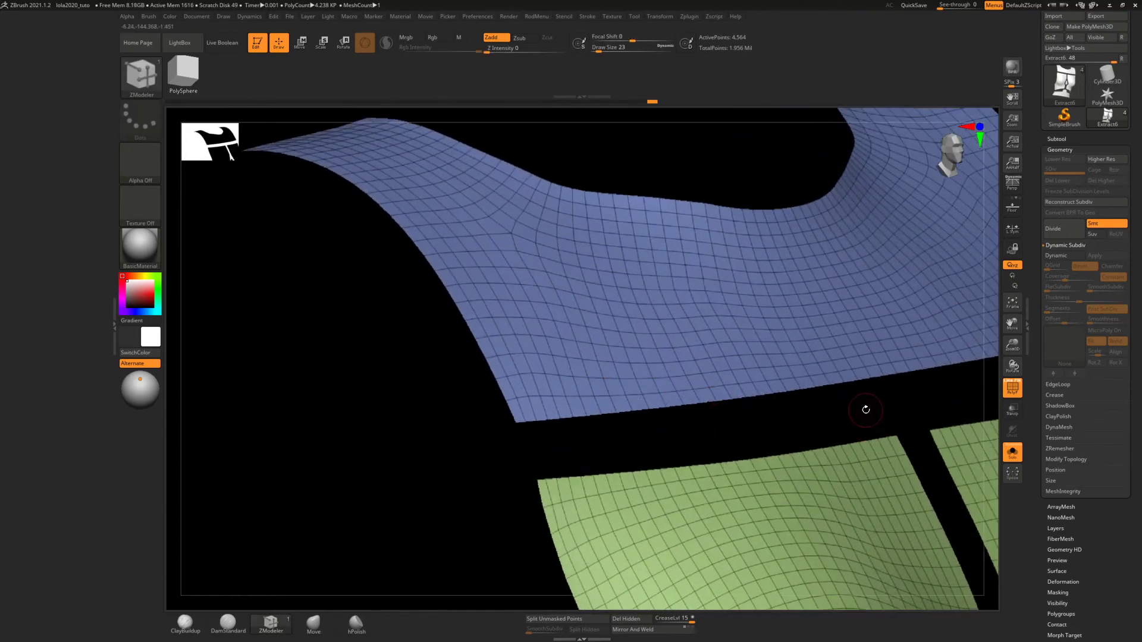
click(1014, 454)
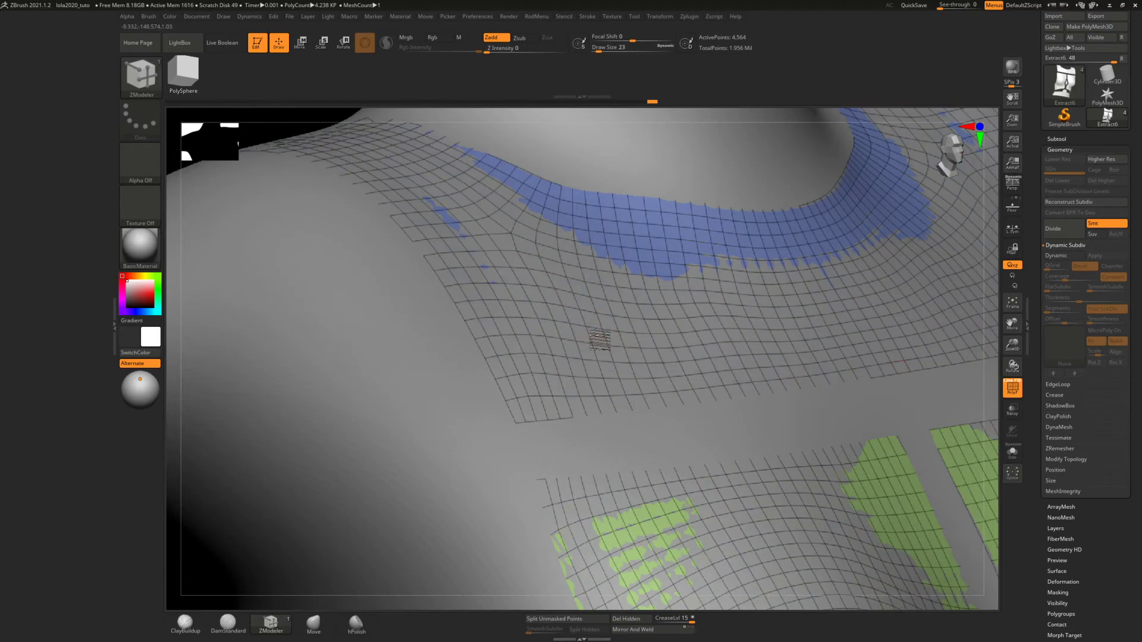
Try extruding a single polygon of the upper chest panel with QMesh
right_drag(599, 333, 548, 276)
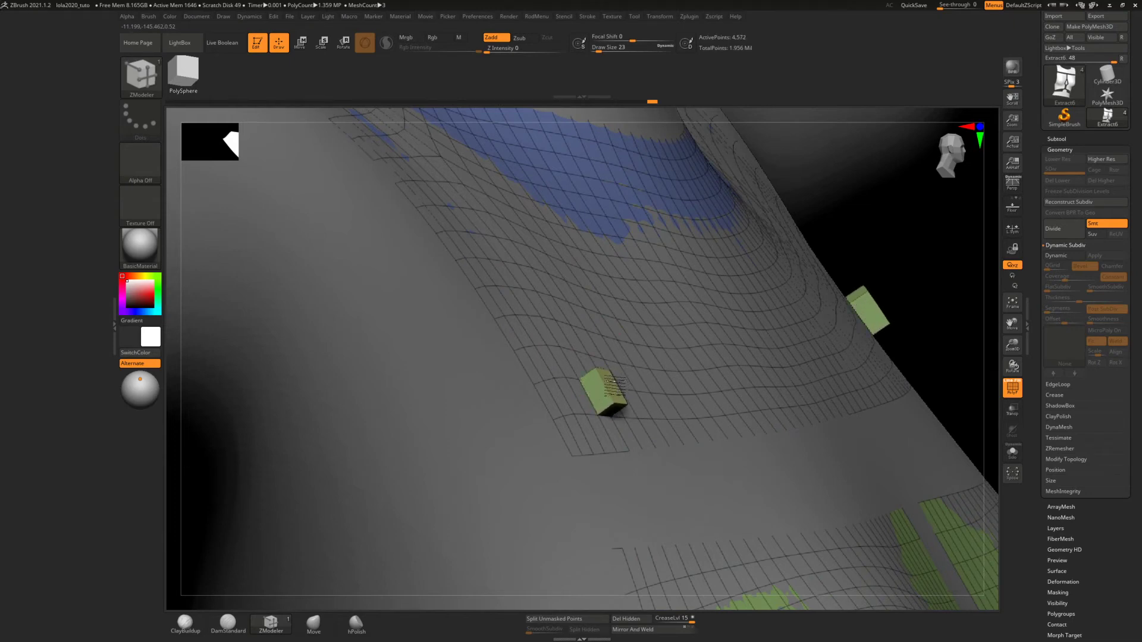
mouse_move(617, 386)
mouse_down()
mouse_move(669, 344)
mouse_move(619, 388)
mouse_up()
key(ctrl+z)
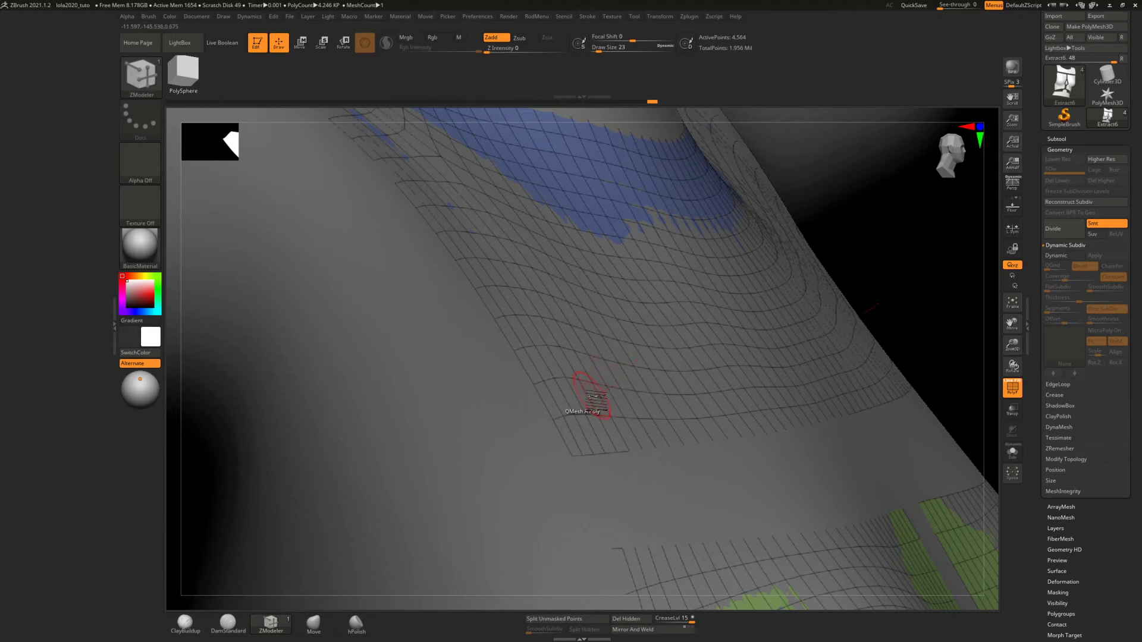
Set the QMesh target to All Polygons and extrude all torso panels outward into thick pieces
key(space)
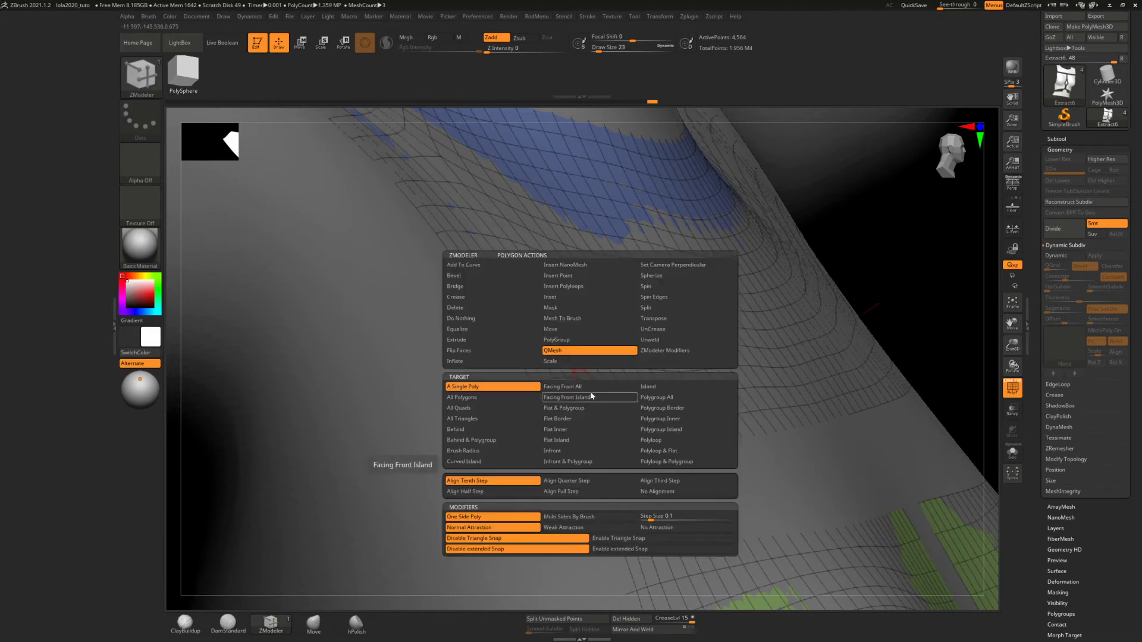
click(474, 397)
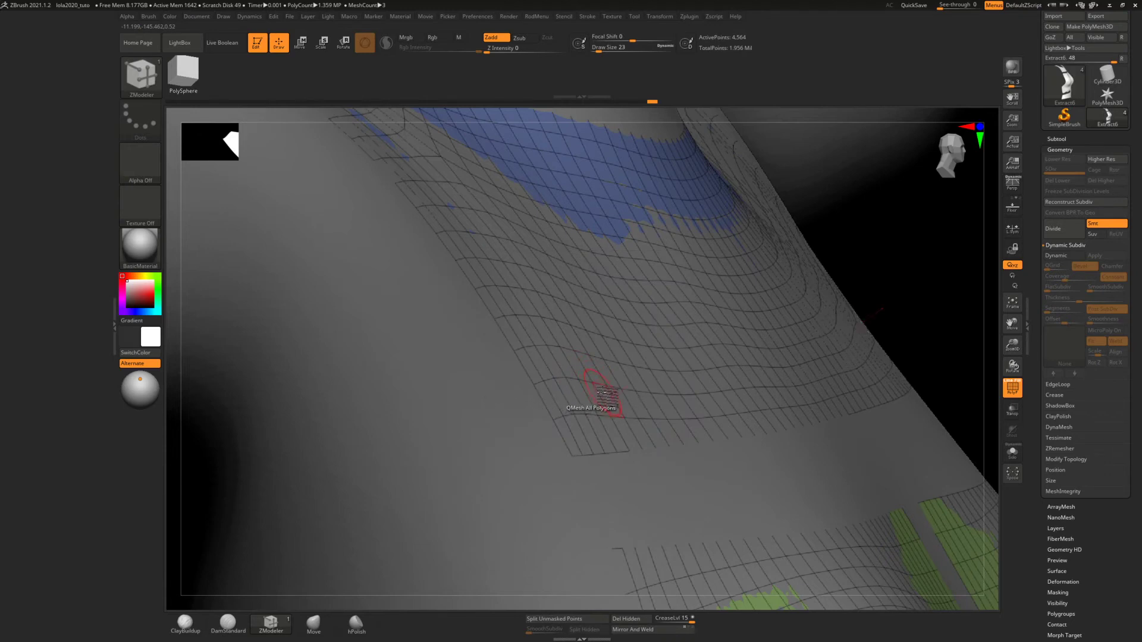
drag(609, 398, 637, 357)
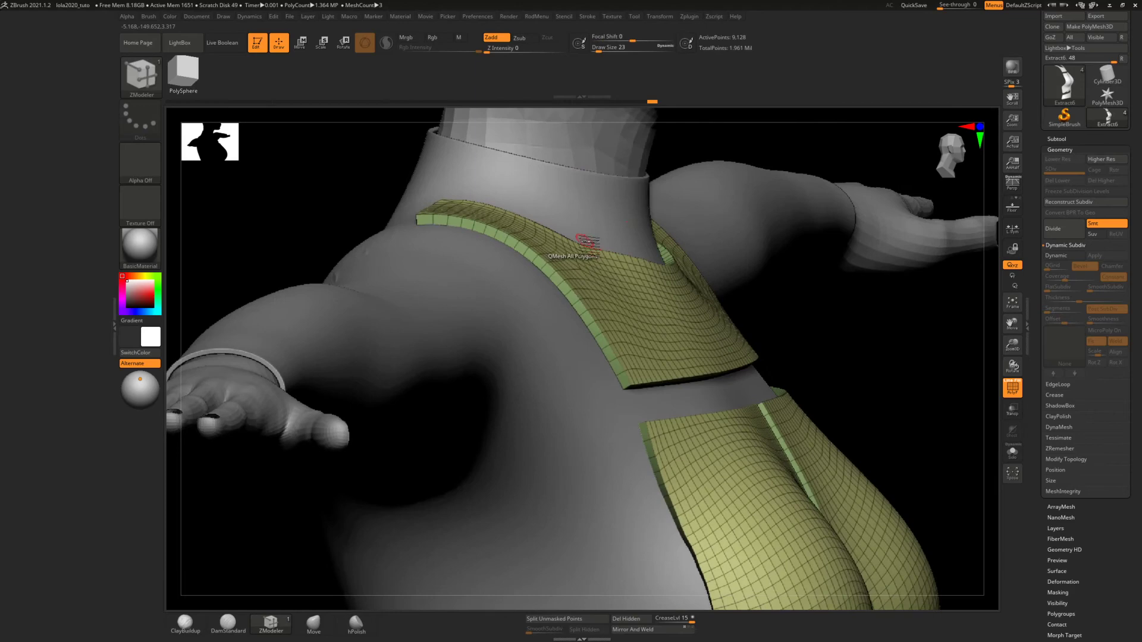
Split the faces and rims of the thick torso panels into separate polygroups with Groups By Normals
mouse_move(586, 241)
ctrl+right_down()
mouse_move(591, 256)
mouse_move(661, 286)
mouse_move(662, 271)
mouse_move(675, 286)
mouse_move(656, 336)
mouse_move(635, 321)
mouse_move(589, 381)
mouse_move(625, 382)
mouse_move(595, 344)
mouse_move(602, 330)
ctrl+right_up()
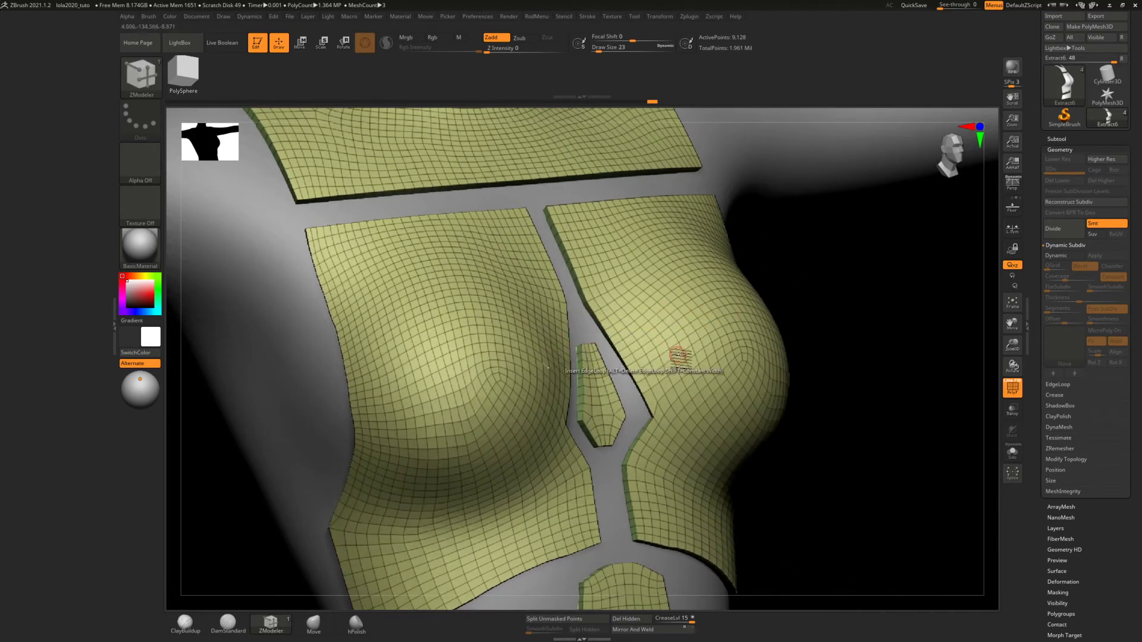
right_drag(683, 375, 610, 454)
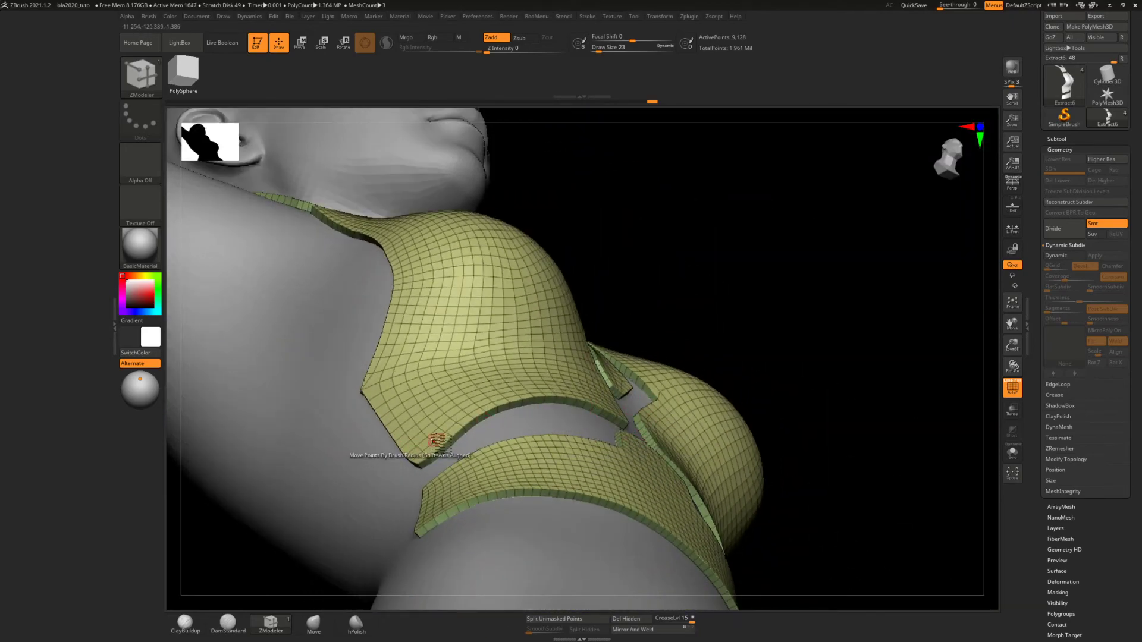
mouse_move(437, 444)
right_down()
mouse_move(386, 457)
mouse_move(408, 467)
mouse_move(426, 457)
right_up()
mouse_move(659, 384)
right_down()
mouse_move(684, 390)
mouse_move(689, 339)
mouse_move(642, 381)
mouse_move(640, 372)
mouse_move(605, 387)
mouse_move(619, 466)
mouse_move(574, 395)
right_up()
click(736, 279)
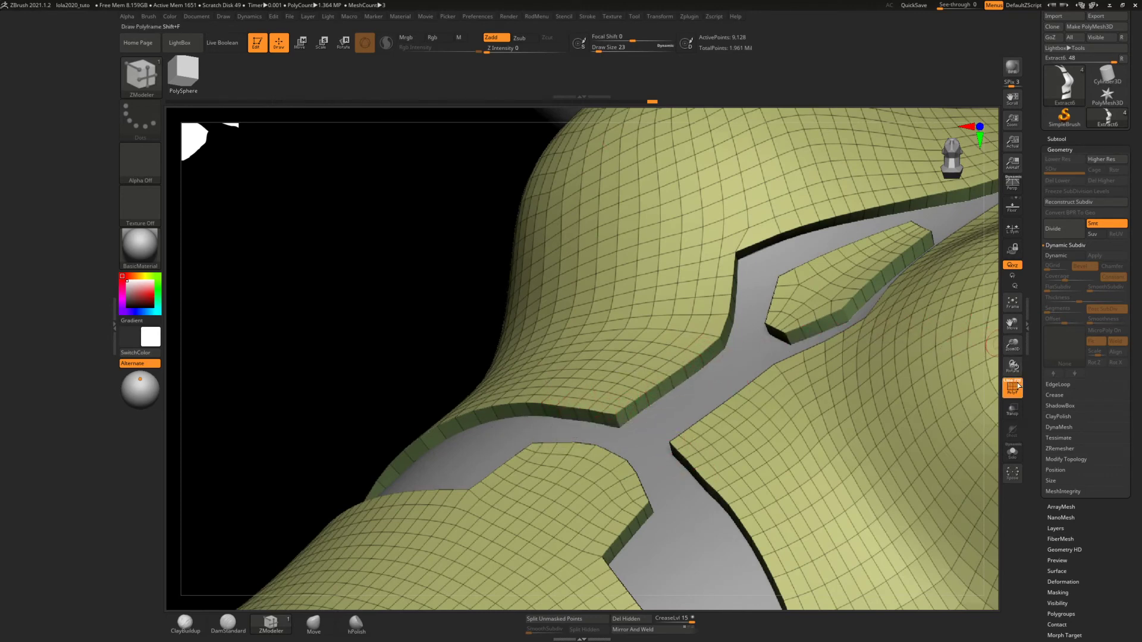
scroll(1078, 522, down, 3)
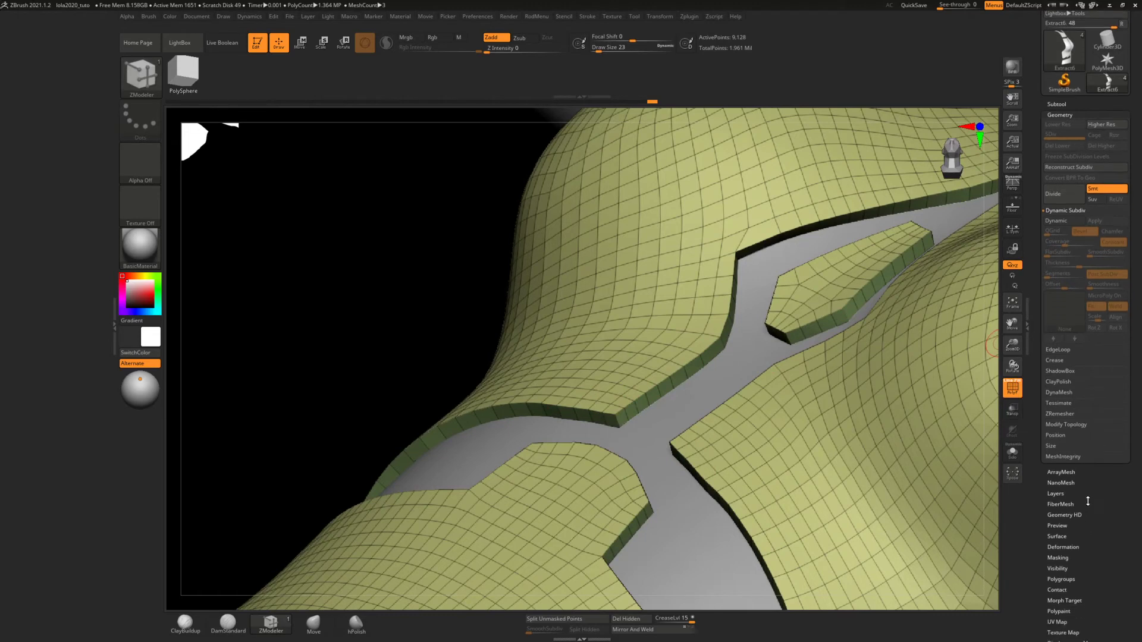
click(1064, 550)
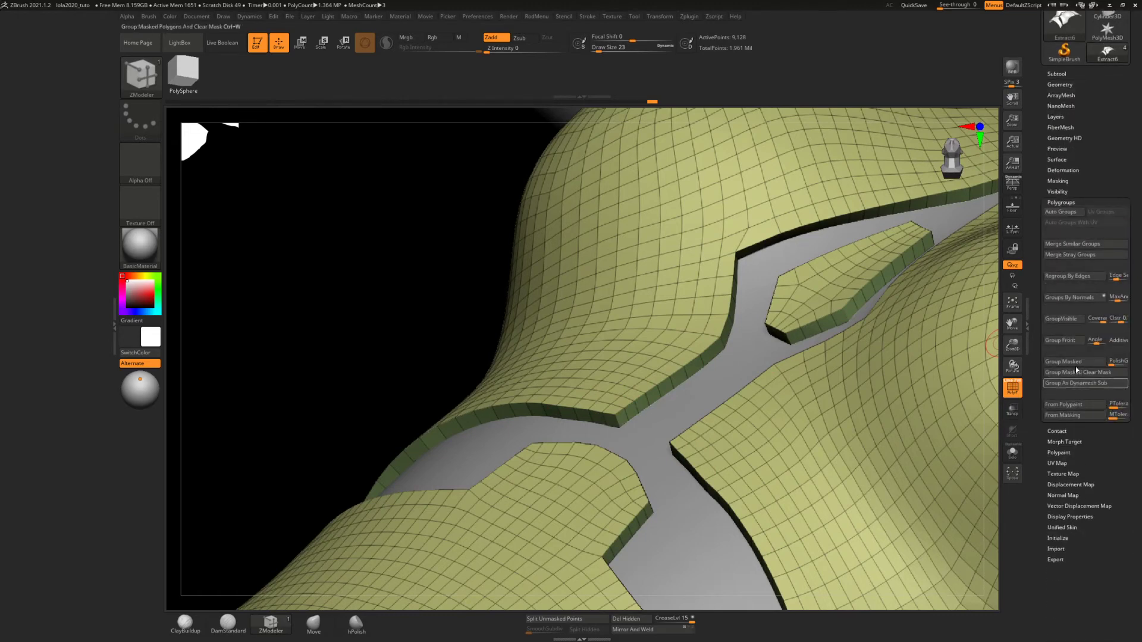
click(1068, 294)
Set the ZModeler polygon action to PolyGroup on A Single Poly and regroup the upper rim polygons along the chest panel's inner edge
mouse_move(800, 343)
mouse_down()
mouse_move(818, 332)
mouse_move(788, 336)
mouse_move(759, 303)
mouse_up()
key(ctrl)
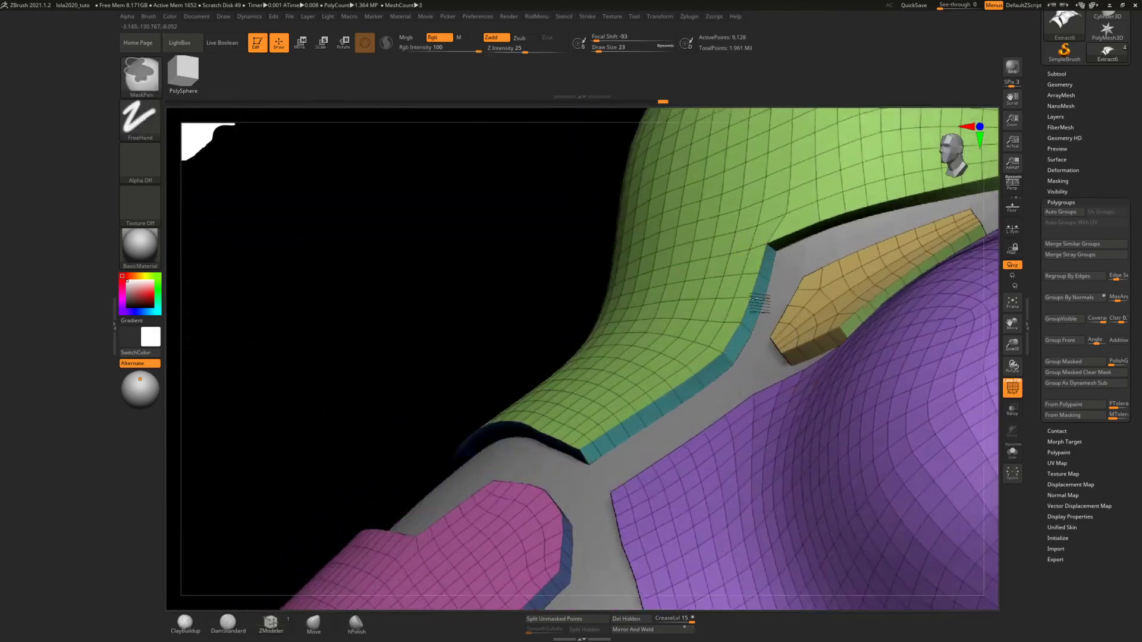
ctrl+right_drag(760, 303, 523, 543)
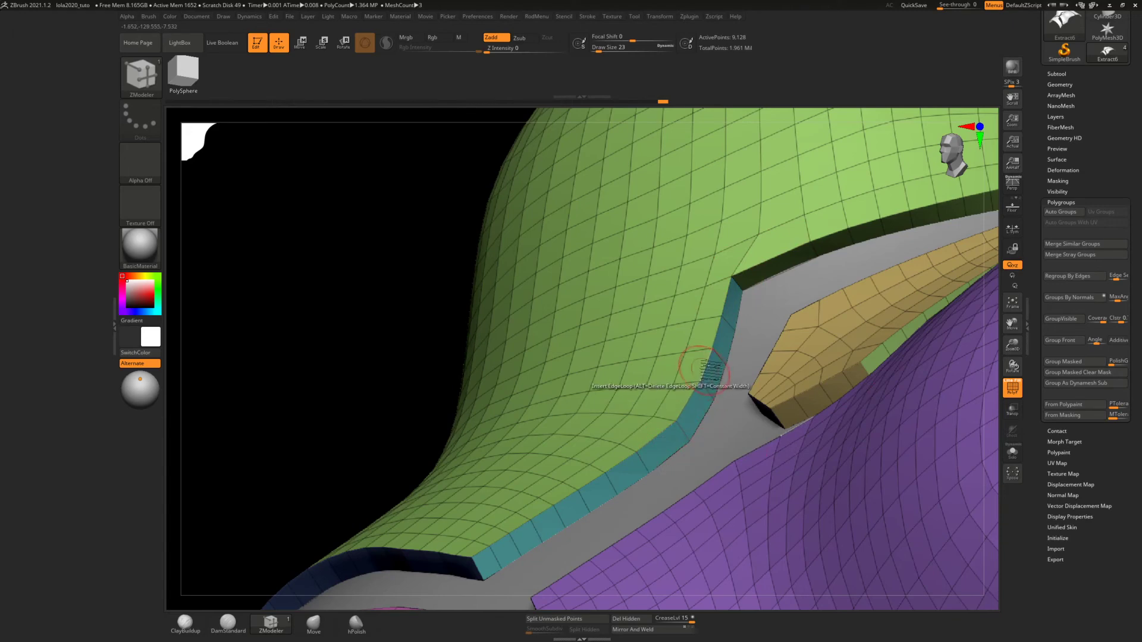
right_drag(756, 314, 750, 323)
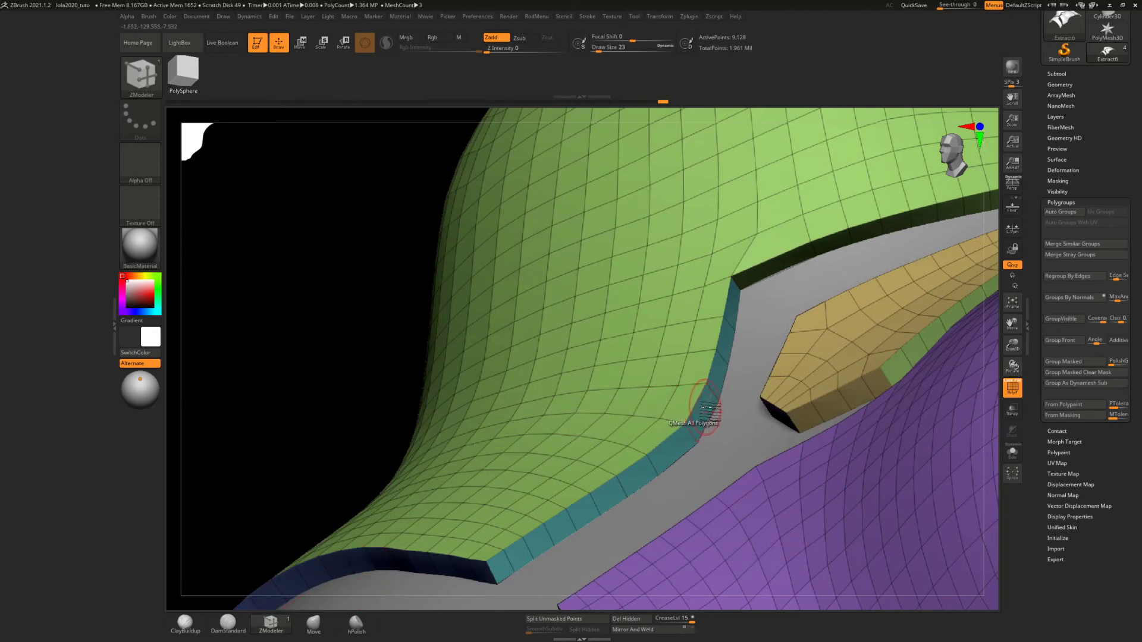
key(space)
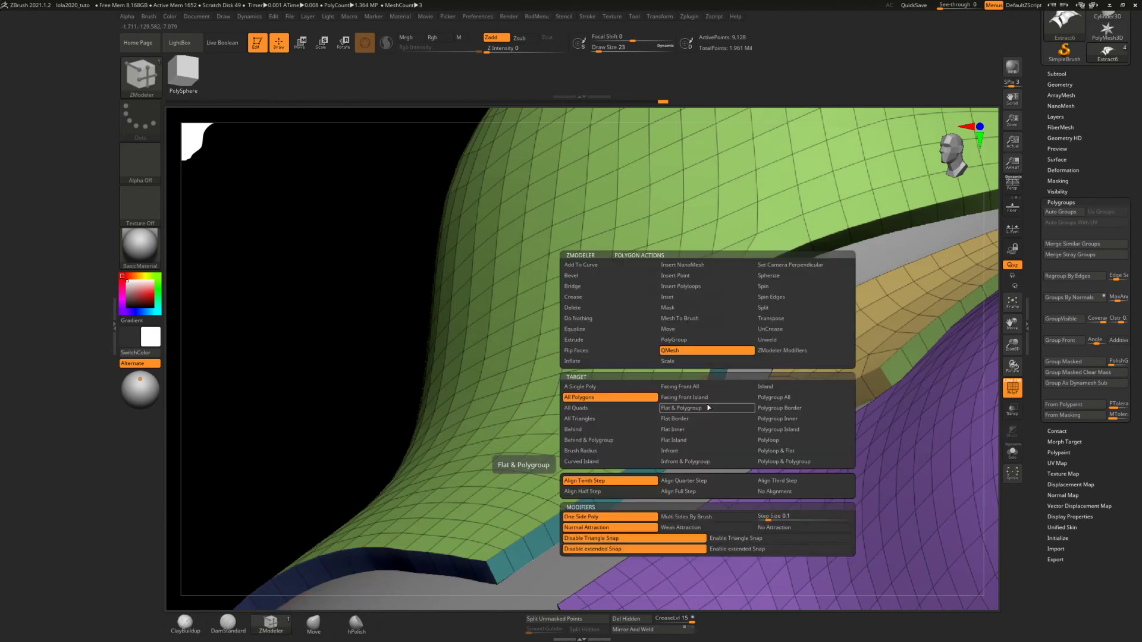
click(674, 341)
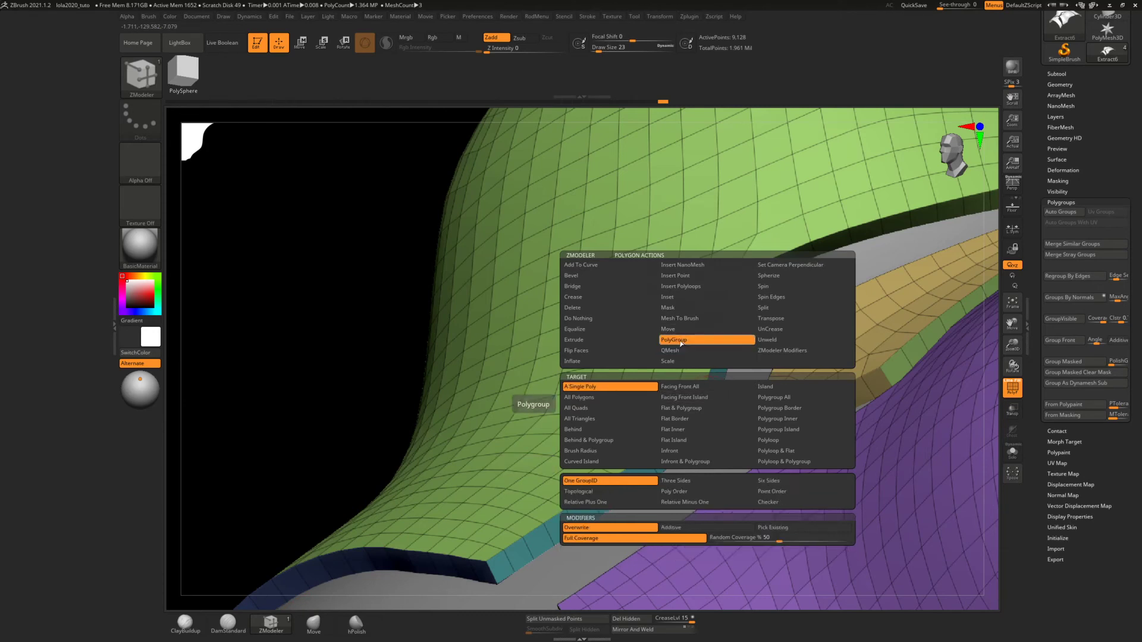
click(602, 388)
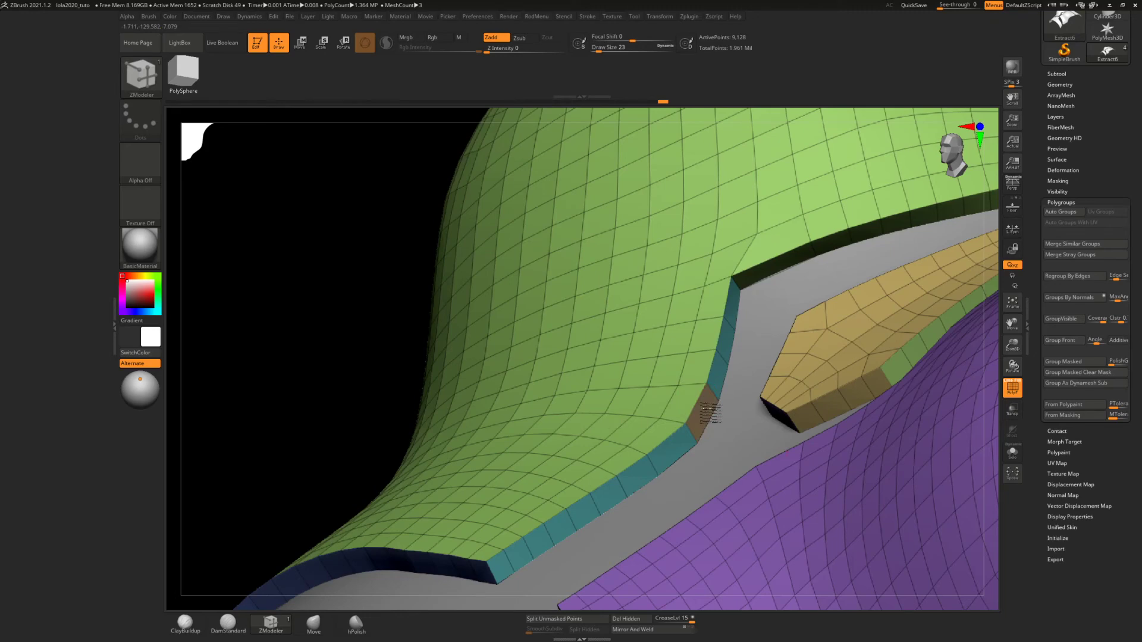
click(719, 375)
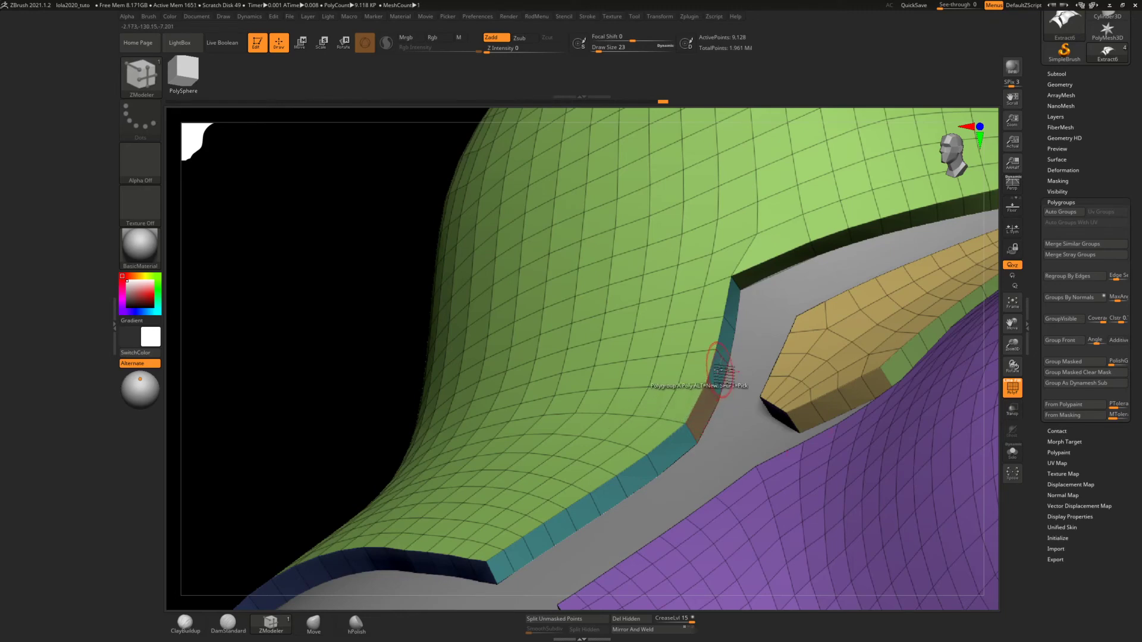
click(727, 336)
Set the ZModeler point action to Stitch and merge the doubled points at the outer side corner of the chest panel
right_drag(737, 320, 872, 266)
alt+right_drag(810, 292, 706, 361)
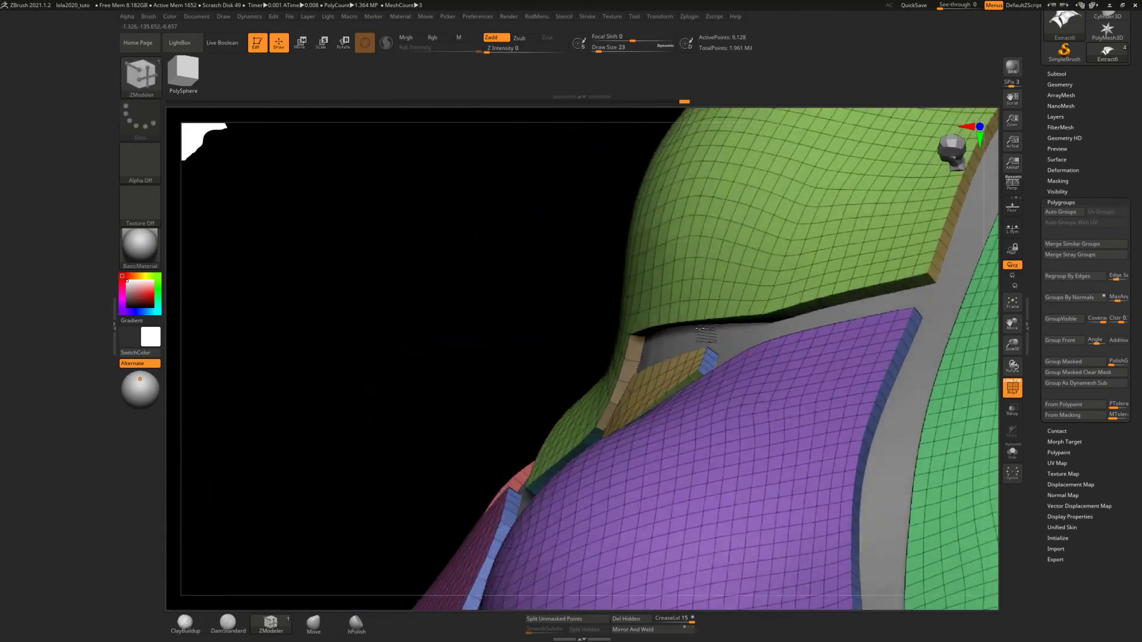
right_drag(706, 335, 811, 356)
ctrl+right_drag(464, 410, 485, 524)
ctrl+right_drag(413, 369, 501, 333)
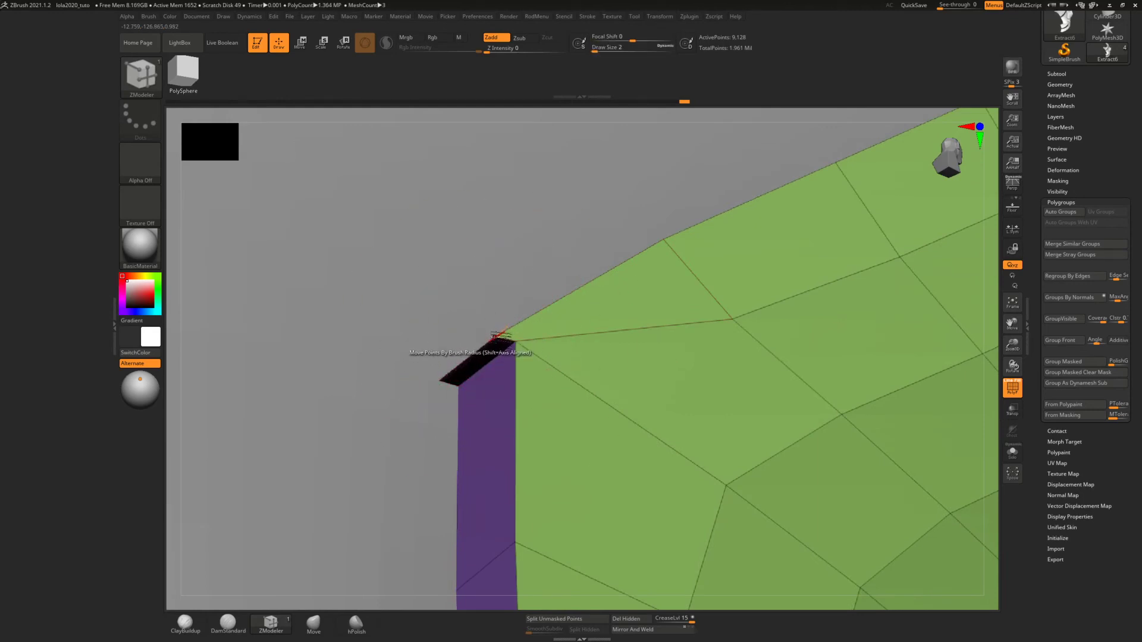
key(space)
click(546, 347)
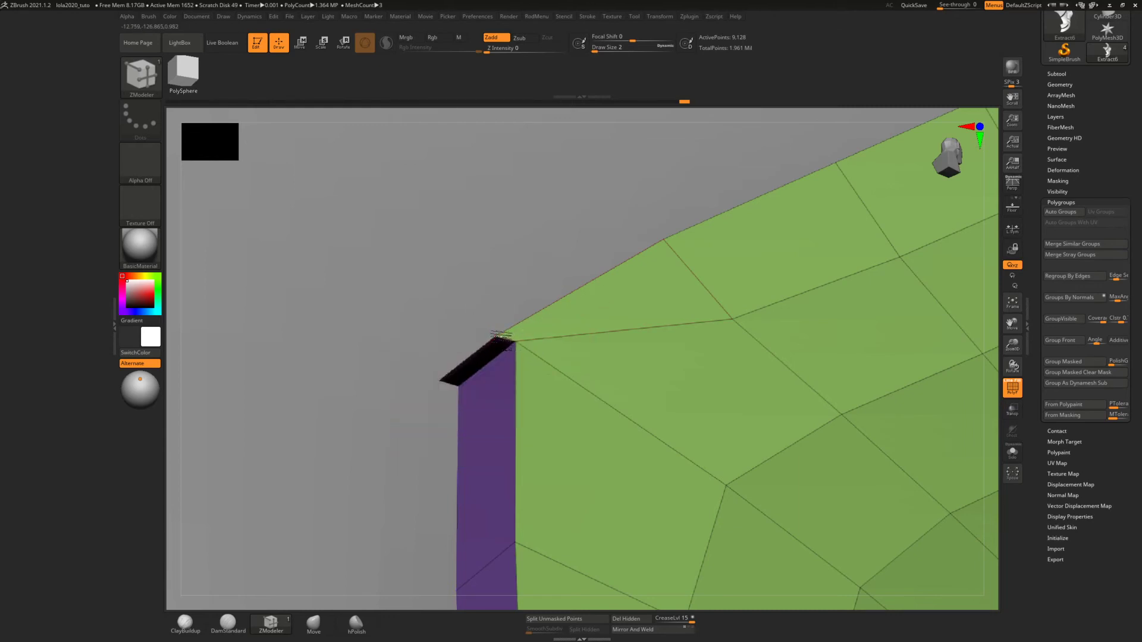
right_drag(491, 332, 467, 352)
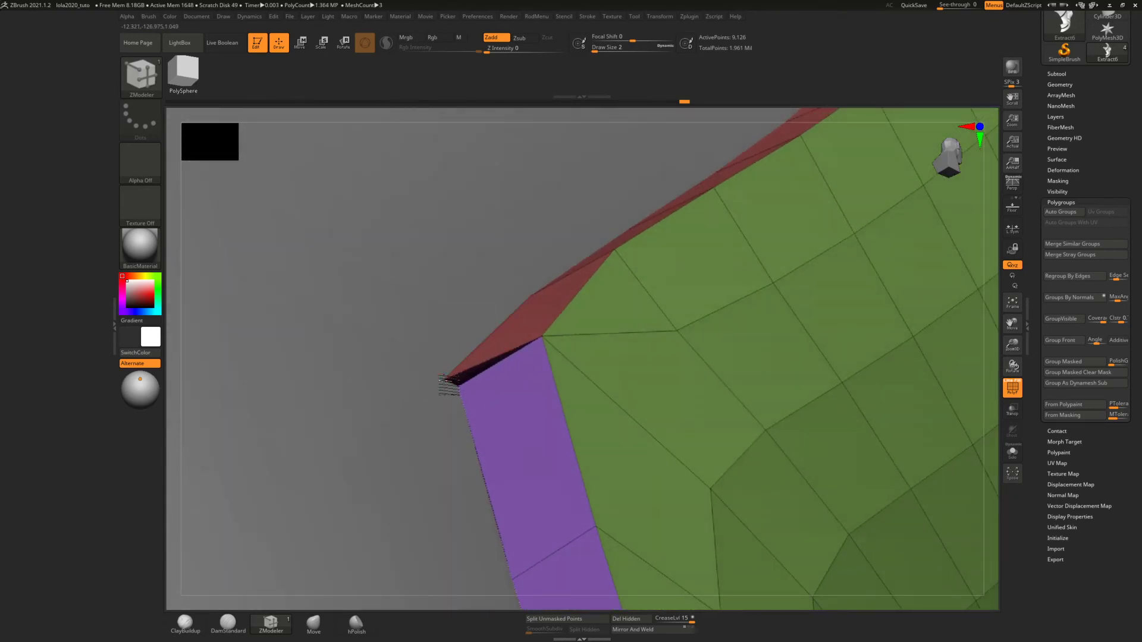
mouse_move(498, 362)
right_down()
mouse_move(484, 369)
mouse_move(508, 359)
mouse_move(513, 271)
mouse_move(606, 359)
mouse_move(581, 268)
mouse_move(634, 266)
mouse_move(666, 308)
mouse_move(658, 245)
right_up()
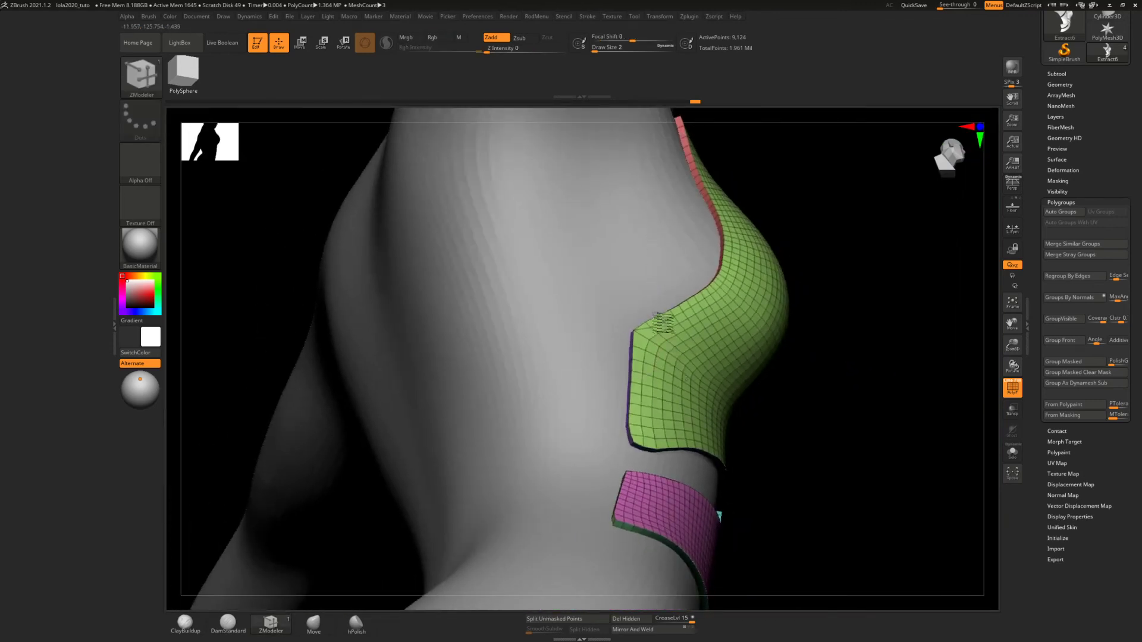
Examine the thick torso panels from the side and front, ending at the small centre plate
mouse_move(657, 323)
right_down()
mouse_move(625, 306)
mouse_move(657, 279)
mouse_move(708, 265)
mouse_move(738, 286)
mouse_move(663, 333)
mouse_move(655, 362)
right_up()
alt+right_drag(703, 255, 609, 512)
right_drag(714, 429, 636, 445)
mouse_move(749, 488)
alt+right_down()
mouse_move(684, 389)
mouse_move(749, 474)
mouse_move(707, 199)
alt+right_up()
ctrl+right_drag(709, 275, 706, 185)
alt+right_drag(708, 278, 681, 506)
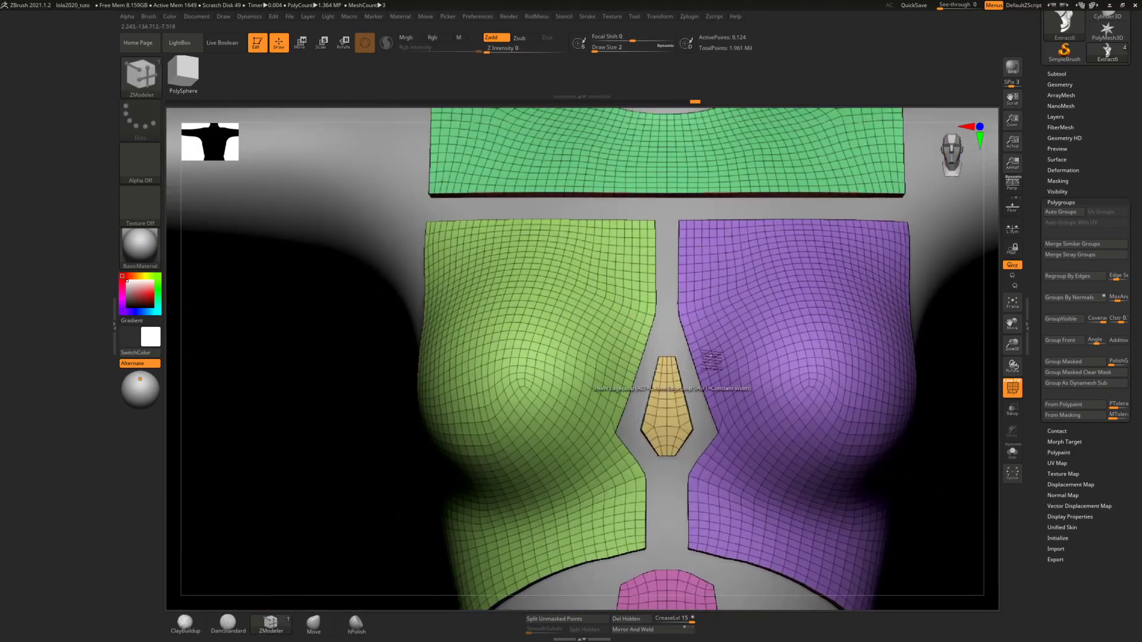
alt+right_drag(712, 361, 675, 491)
mouse_move(702, 388)
right_down()
mouse_move(723, 412)
mouse_move(754, 399)
mouse_move(701, 385)
right_up()
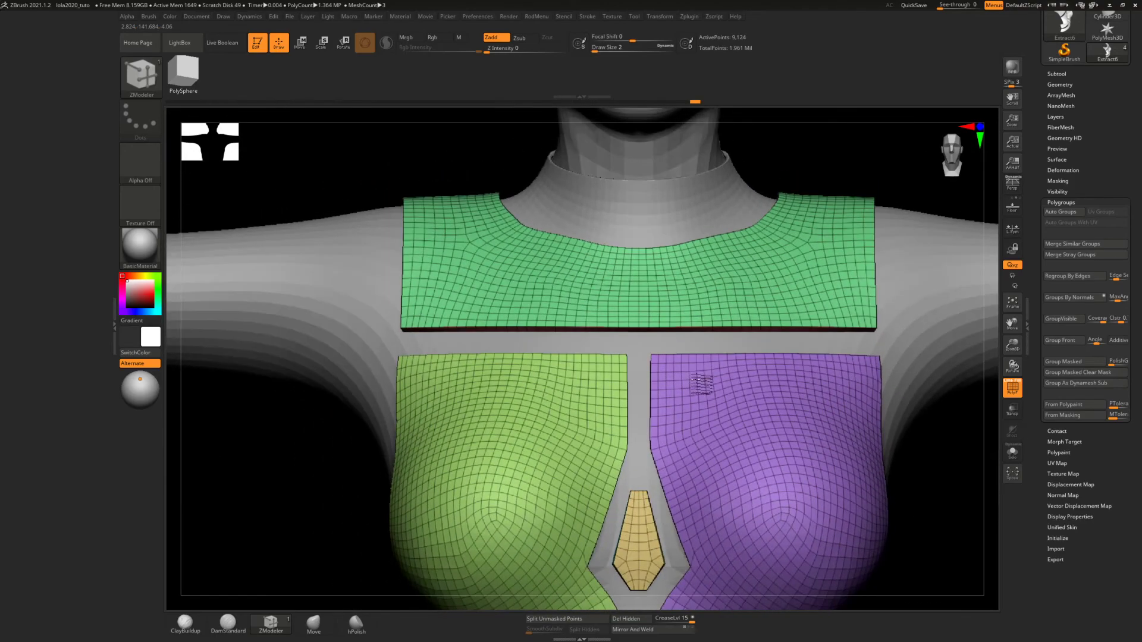
alt+right_drag(655, 429, 670, 297)
ctrl+right_drag(650, 403, 657, 549)
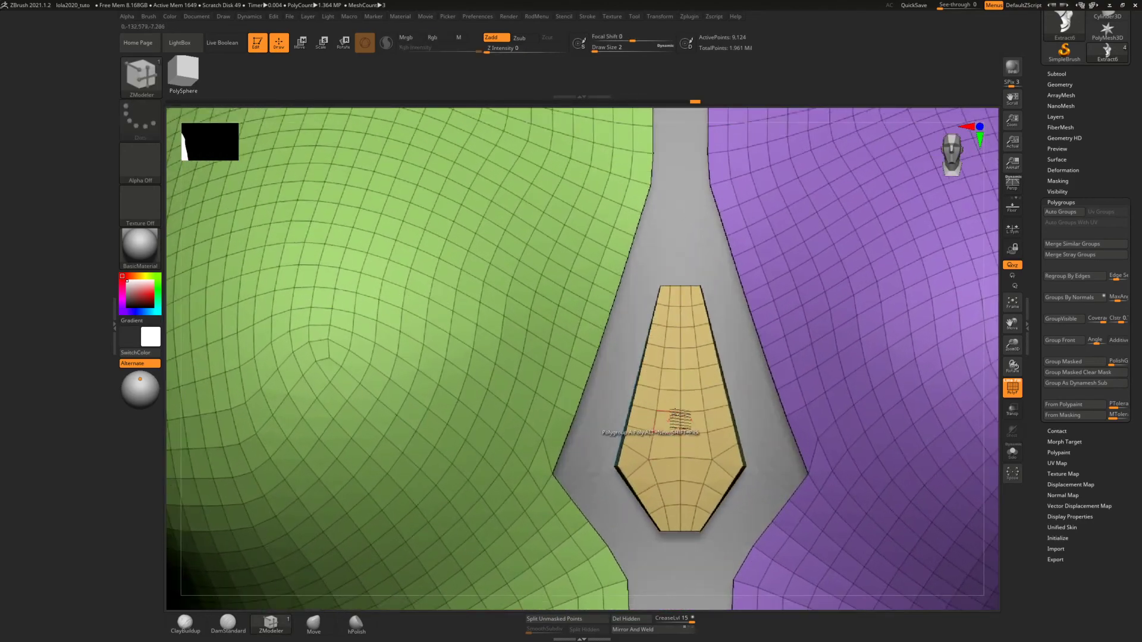
Mark the central block of polygons, two columns wide, on the small centre plate as a temporary group
mouse_move(683, 423)
right_down()
mouse_move(699, 430)
mouse_move(693, 492)
mouse_move(688, 469)
right_up()
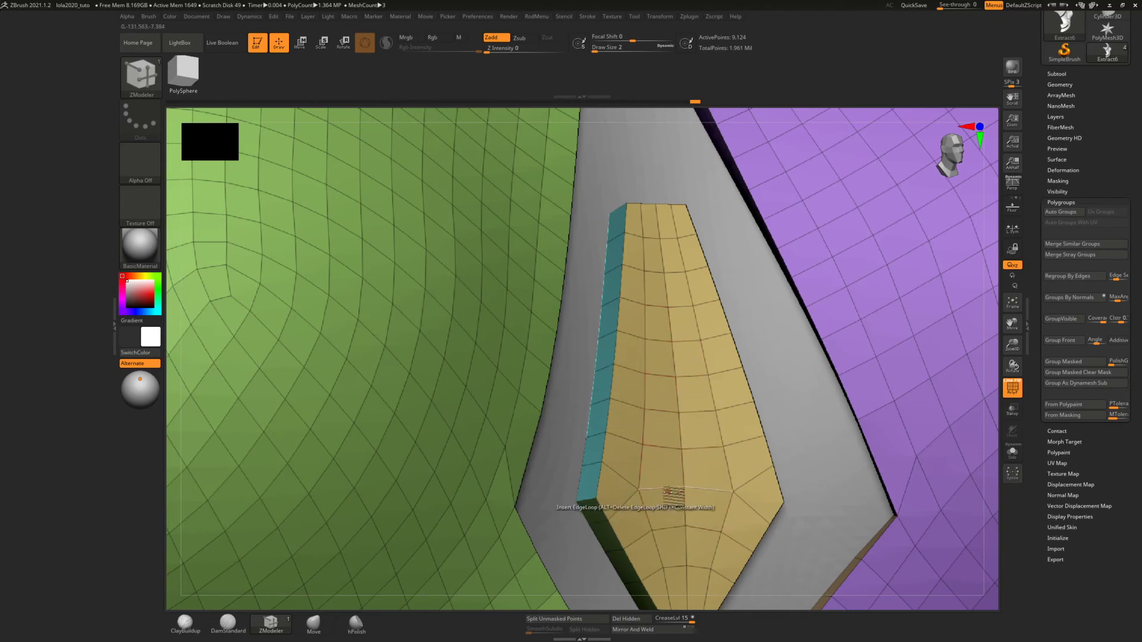
right_click(668, 356)
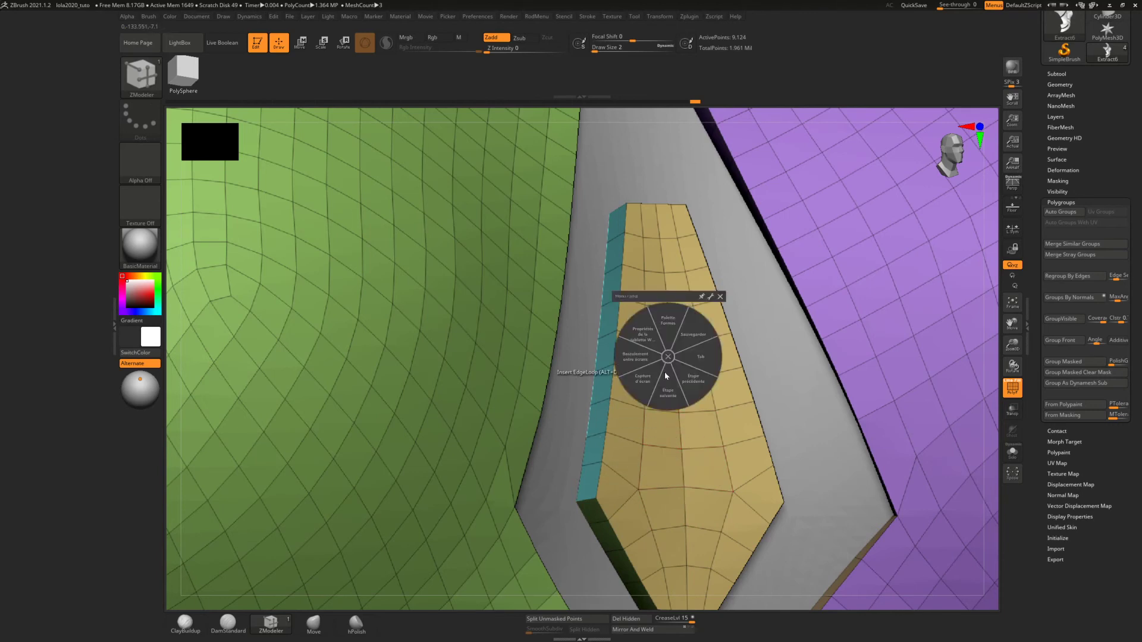
click(721, 299)
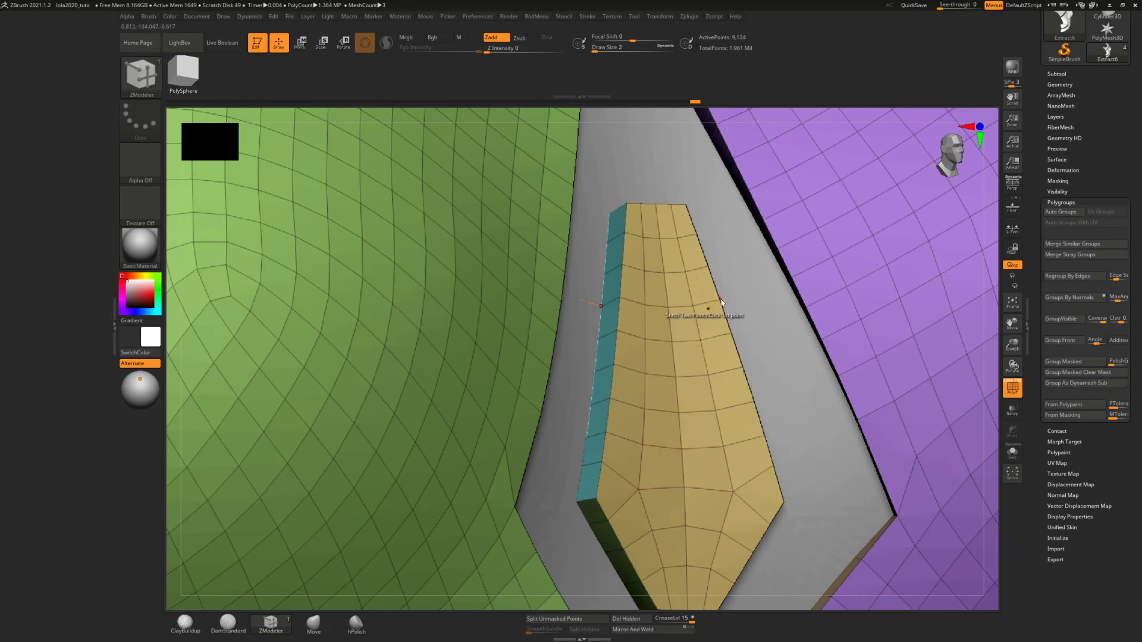
click(665, 469)
drag(686, 472, 674, 324)
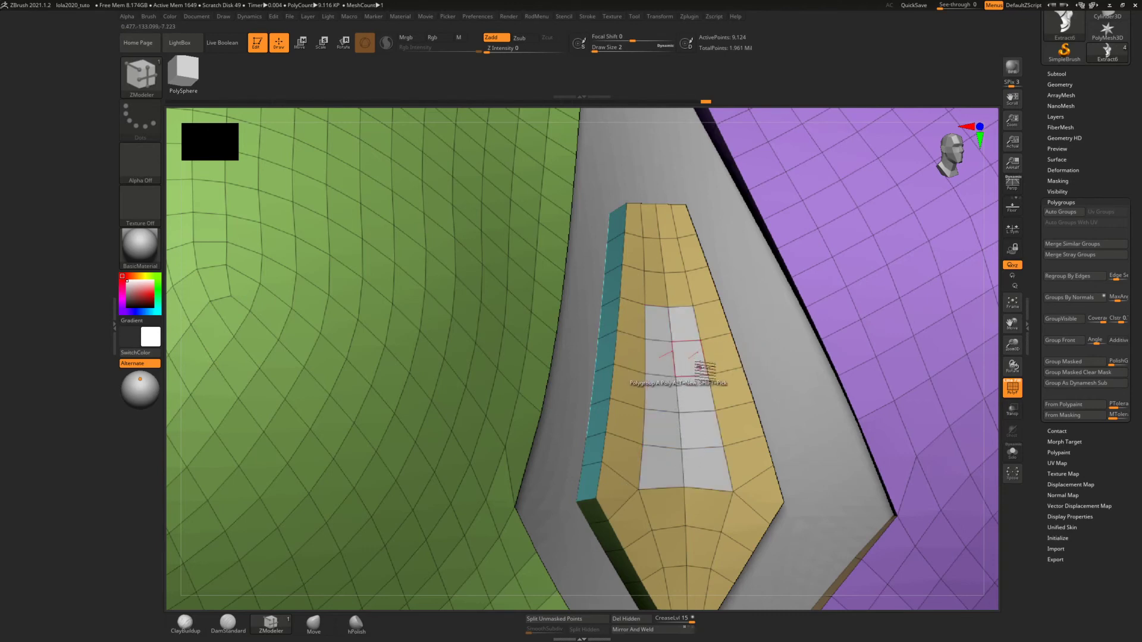
right_drag(663, 356, 683, 369)
Set QMesh to target Polygroup Island and push the marked polygons of the centre plate inward to form a recess
key(space)
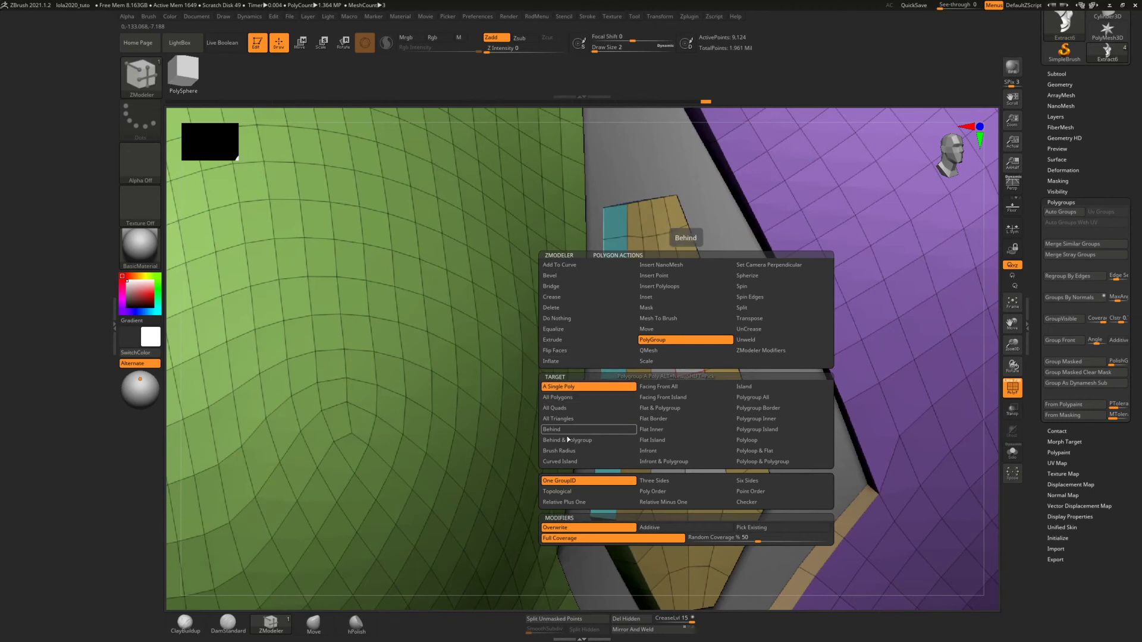
click(650, 351)
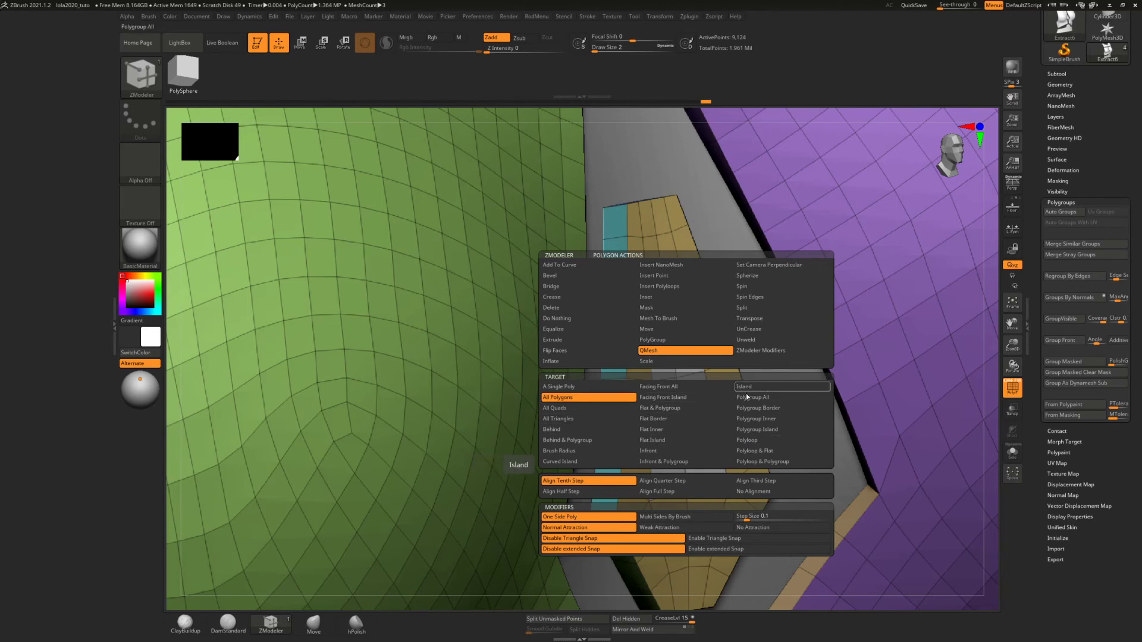
click(756, 429)
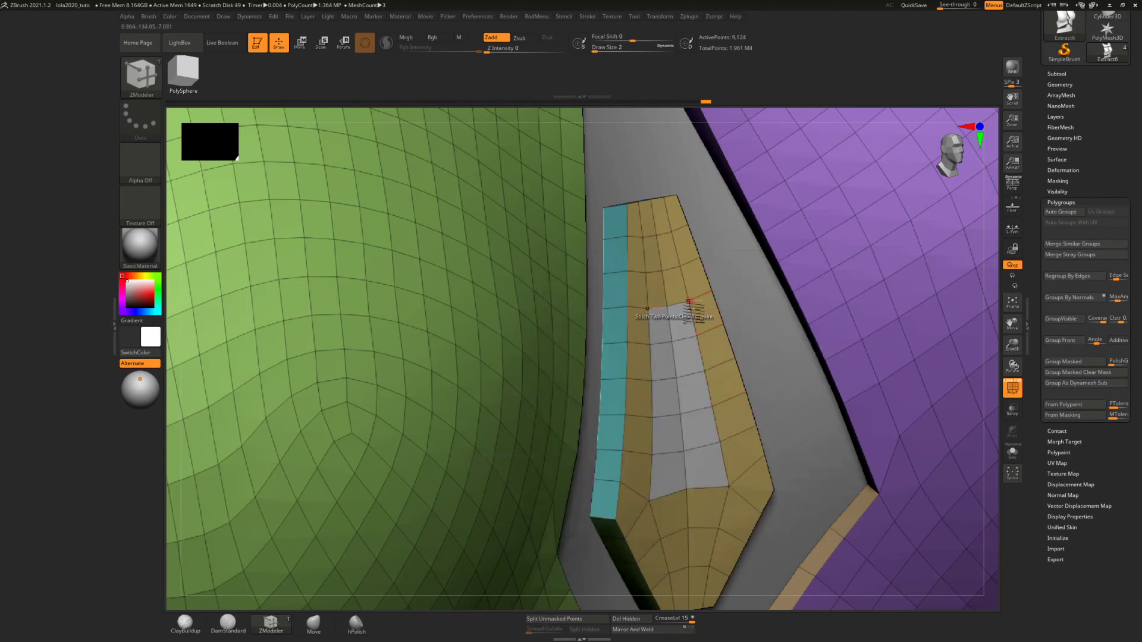
drag(696, 400, 691, 400)
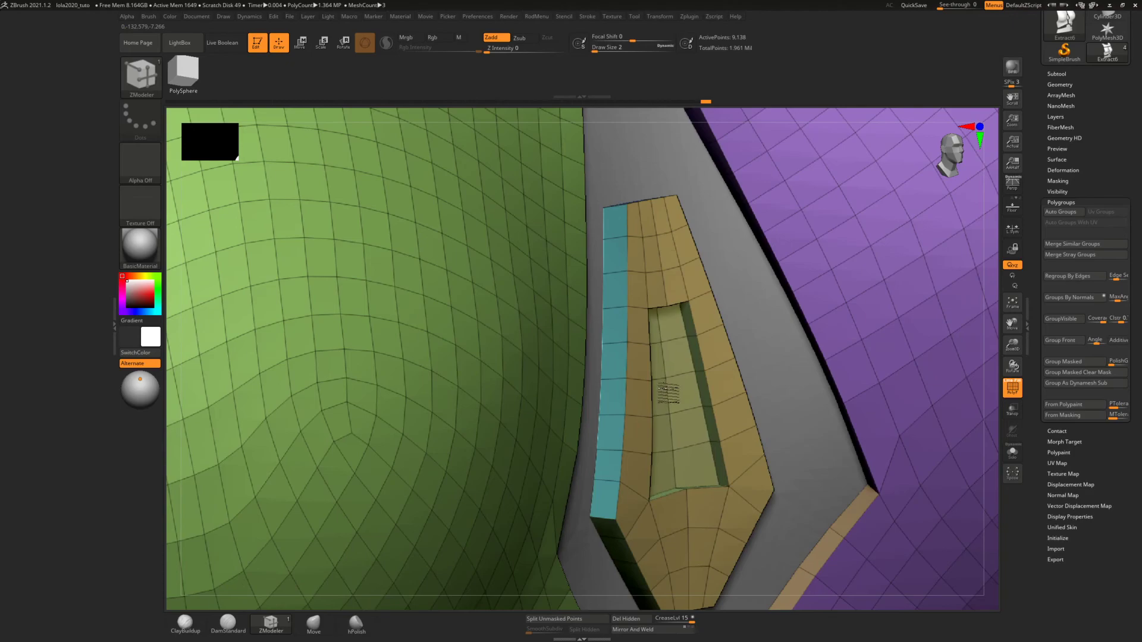
Switch the polygon action back to PolyGroup and give the end-wall polygons of the centre plate's recess their own polygroup
mouse_move(715, 355)
right_down()
mouse_move(696, 291)
mouse_move(681, 290)
mouse_move(684, 400)
mouse_move(701, 371)
right_up()
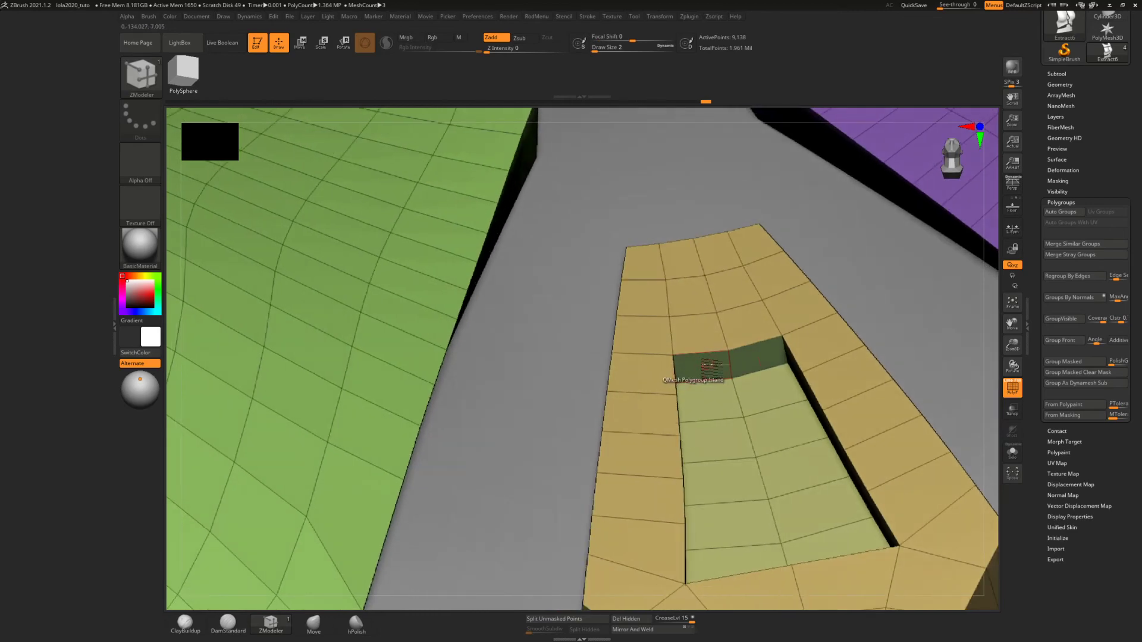
key(space)
click(682, 342)
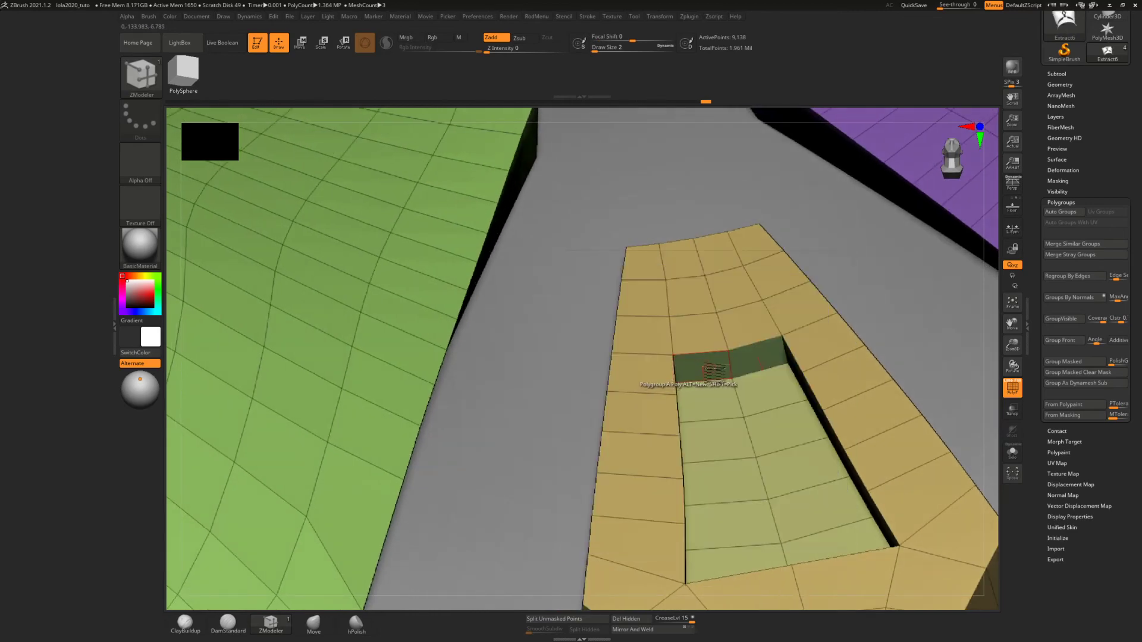
right_drag(730, 363, 699, 467)
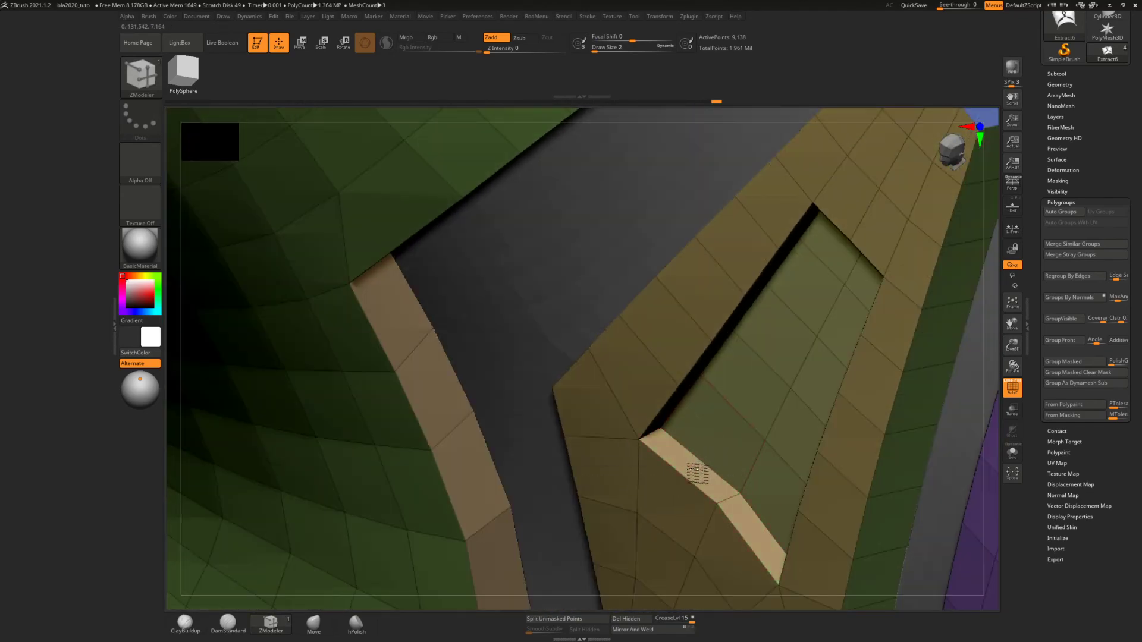
mouse_move(694, 414)
right_down()
mouse_move(680, 365)
mouse_move(723, 319)
mouse_move(722, 298)
mouse_move(737, 307)
mouse_move(726, 355)
mouse_move(737, 350)
mouse_move(720, 352)
mouse_move(706, 226)
mouse_move(726, 319)
mouse_move(747, 299)
mouse_move(732, 402)
right_up()
mouse_move(822, 319)
shift+right_down()
mouse_move(607, 370)
mouse_move(662, 319)
mouse_move(653, 305)
shift+right_up()
right_drag(675, 344, 689, 348)
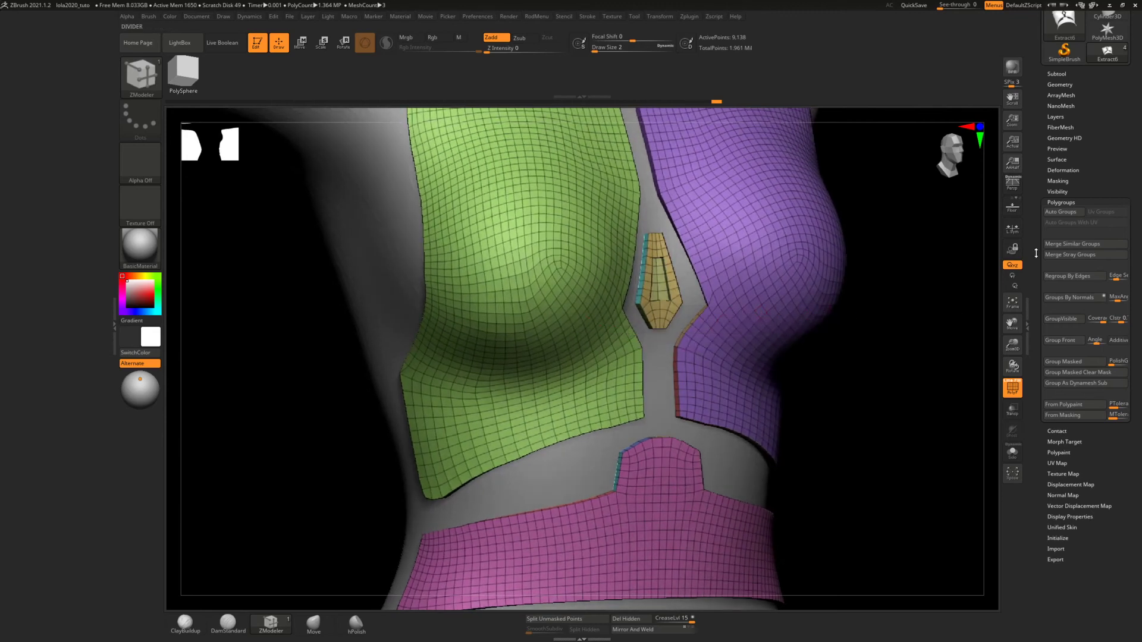
Set ZRemesher to the Same polygon count and remesh the torso panels
click(1063, 85)
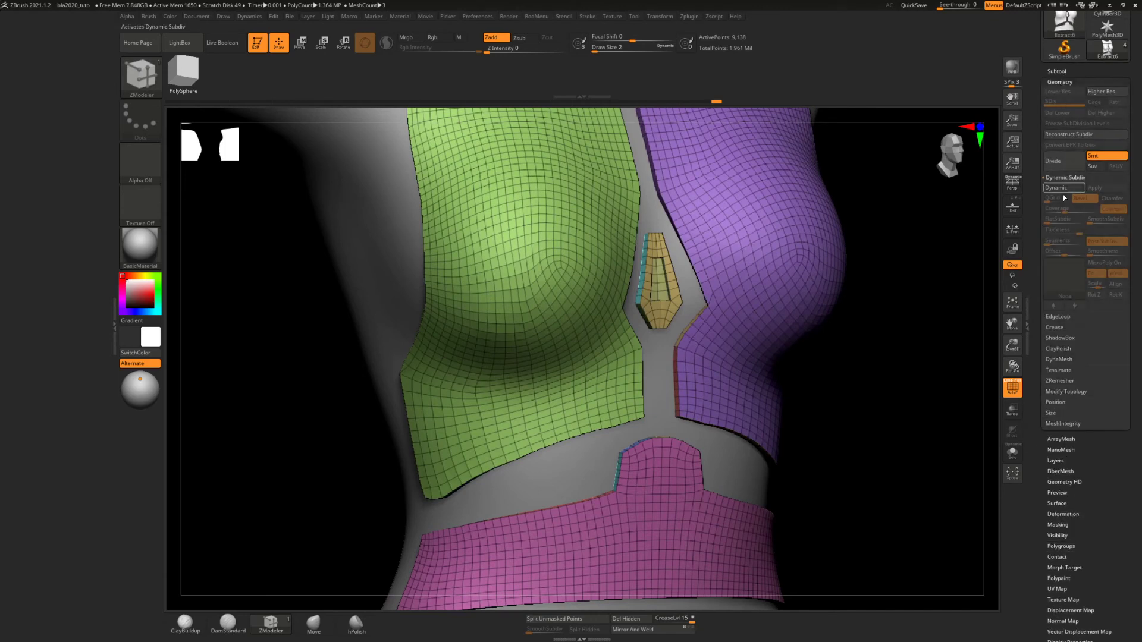
click(1056, 381)
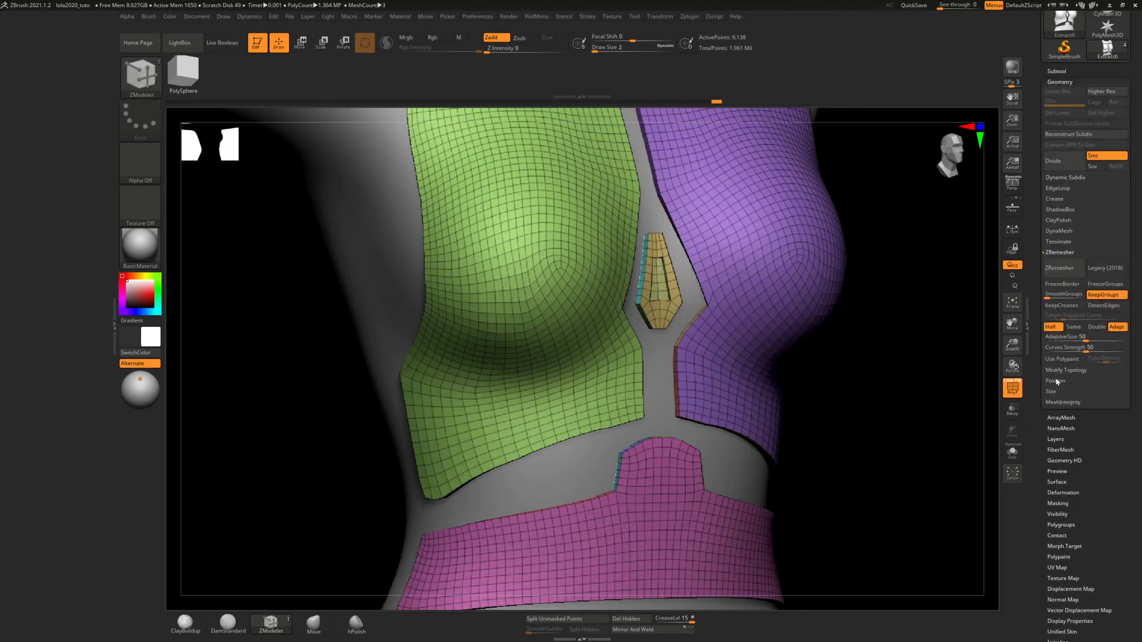
click(1074, 326)
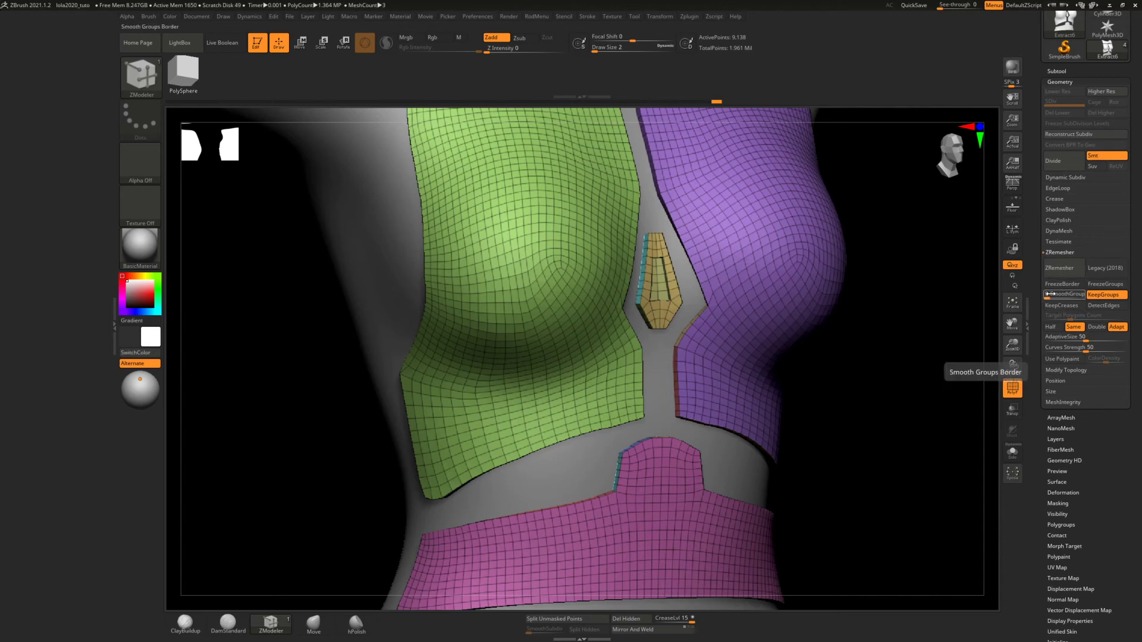
click(1063, 271)
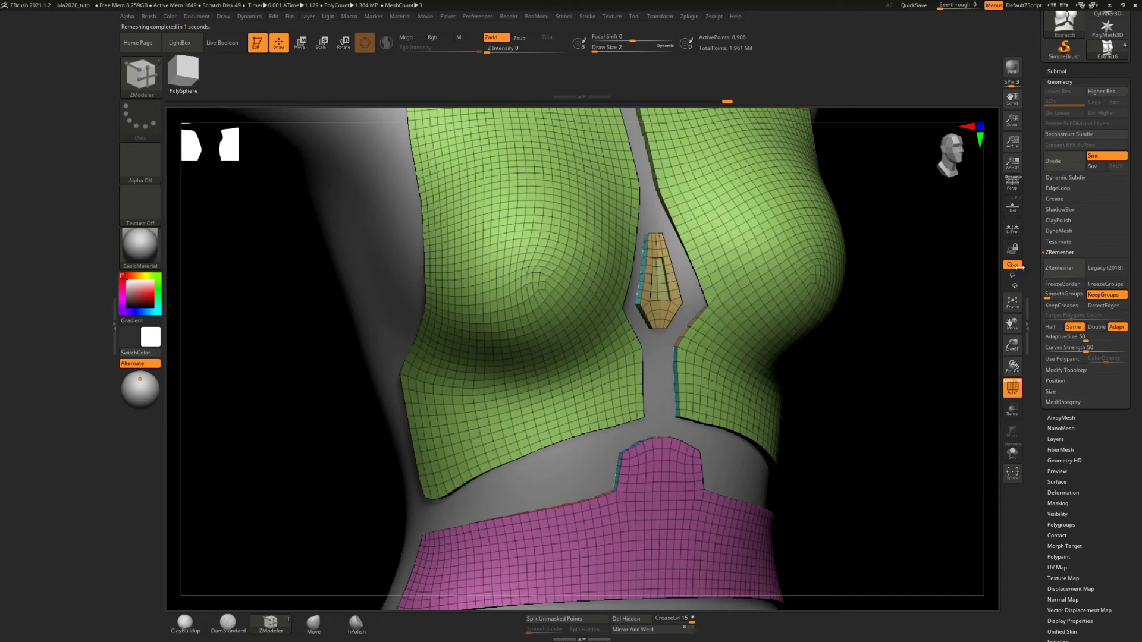
Undo the remesh of the torso panels and make the panels' subtool active again
mouse_move(645, 262)
right_down()
mouse_move(695, 250)
mouse_move(704, 236)
mouse_move(650, 256)
mouse_move(628, 225)
mouse_move(646, 227)
mouse_move(651, 243)
right_up()
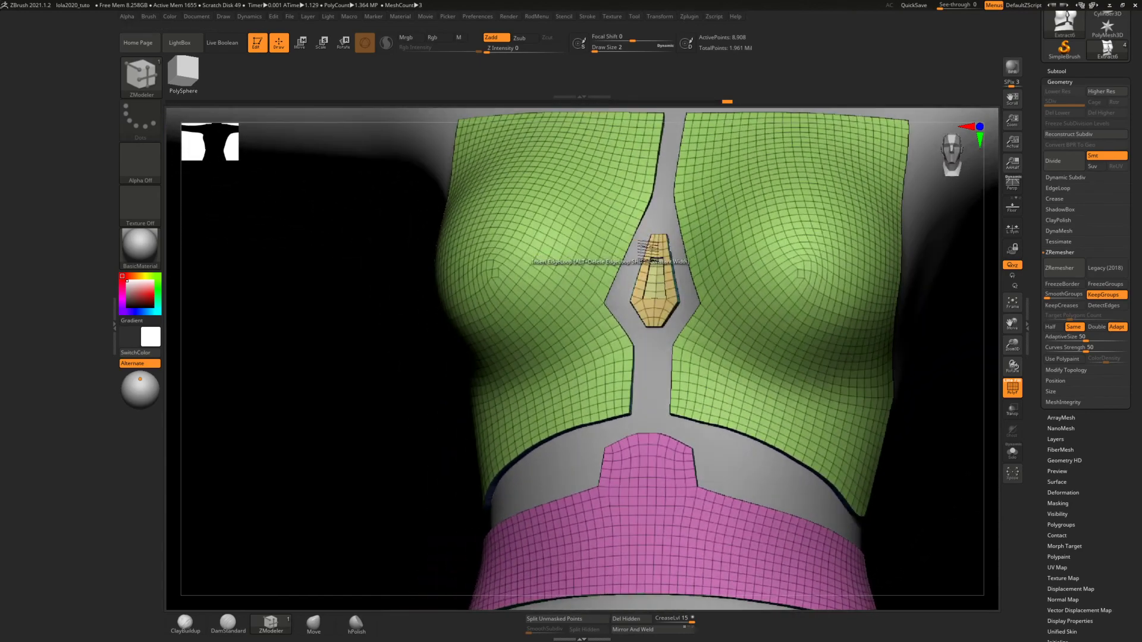
alt+click(678, 271)
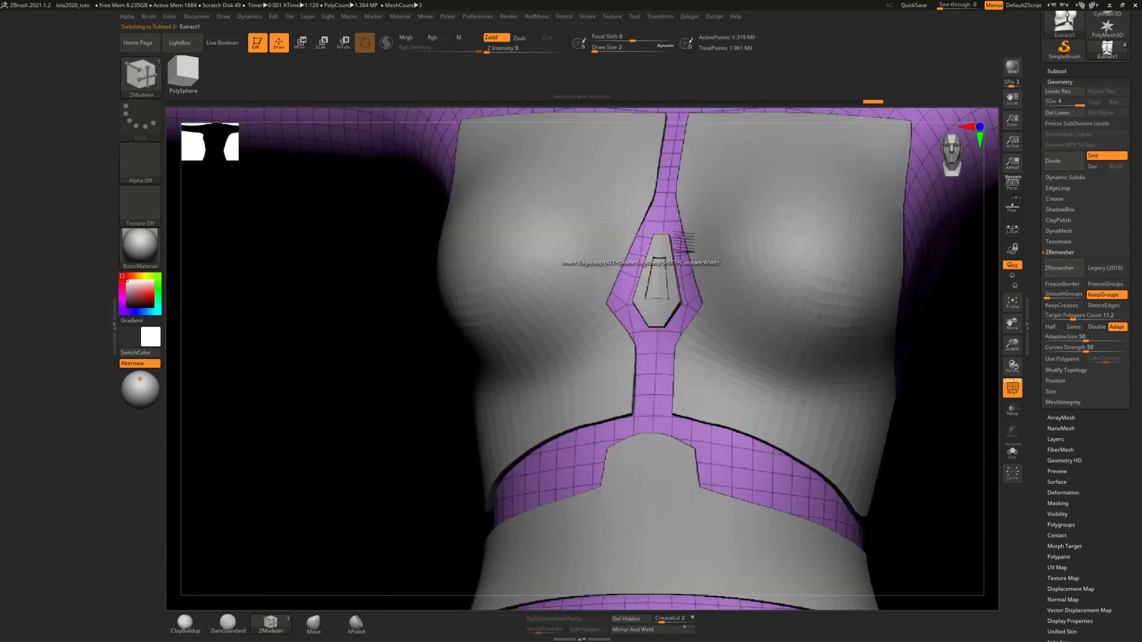
alt+click(722, 246)
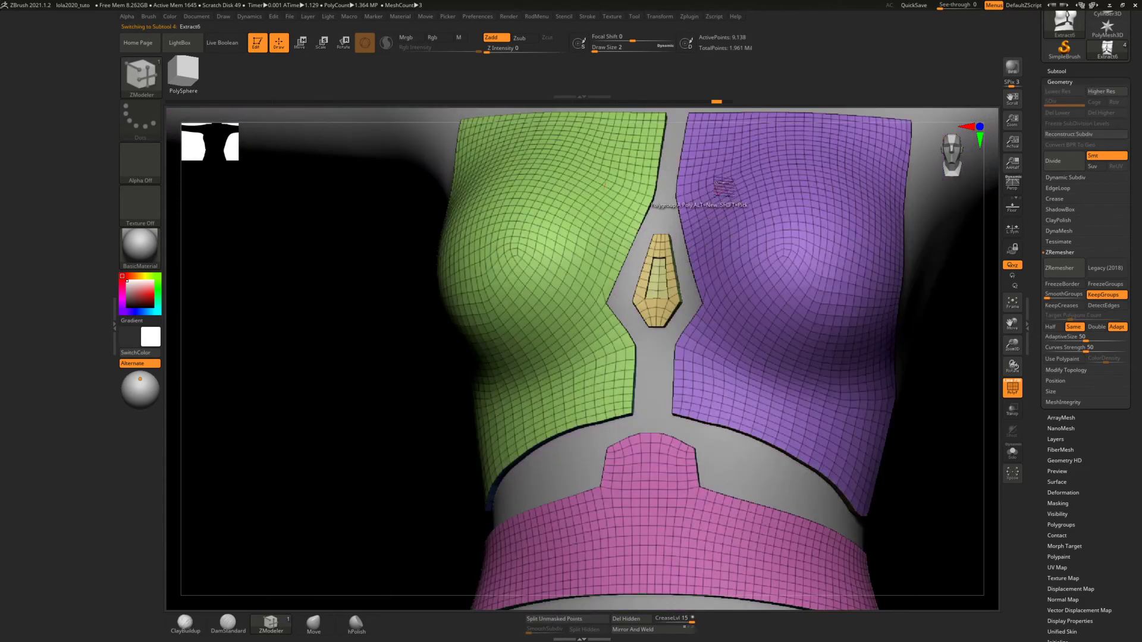
Examine the inner edges of the two chest panels and the small centre plate up close
alt+right_drag(716, 201, 627, 238)
alt+right_drag(627, 214, 623, 398)
alt+right_drag(638, 446, 651, 304)
alt+right_drag(652, 306, 650, 466)
alt+right_drag(650, 412, 675, 206)
mouse_move(678, 341)
ctrl+right_down()
mouse_move(671, 381)
mouse_move(664, 311)
ctrl+right_up()
mouse_move(665, 310)
alt+right_down()
mouse_move(657, 489)
mouse_move(642, 261)
alt+right_up()
alt+right_drag(635, 434, 633, 253)
ctrl+right_drag(636, 298, 654, 425)
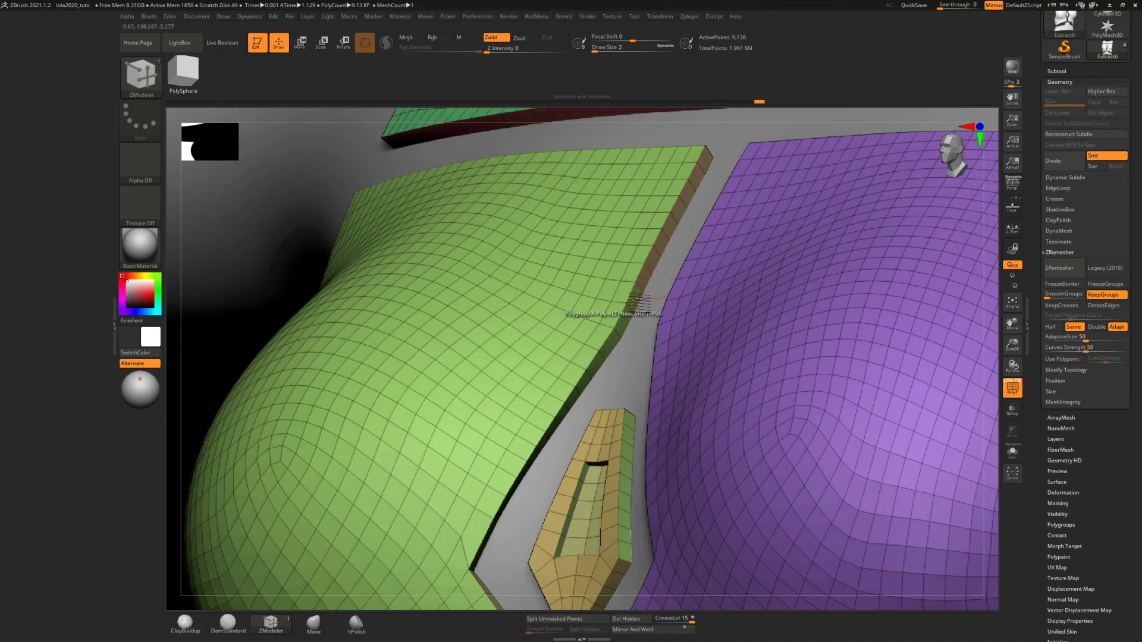
mouse_move(631, 287)
right_down()
mouse_move(653, 303)
mouse_move(630, 301)
right_up()
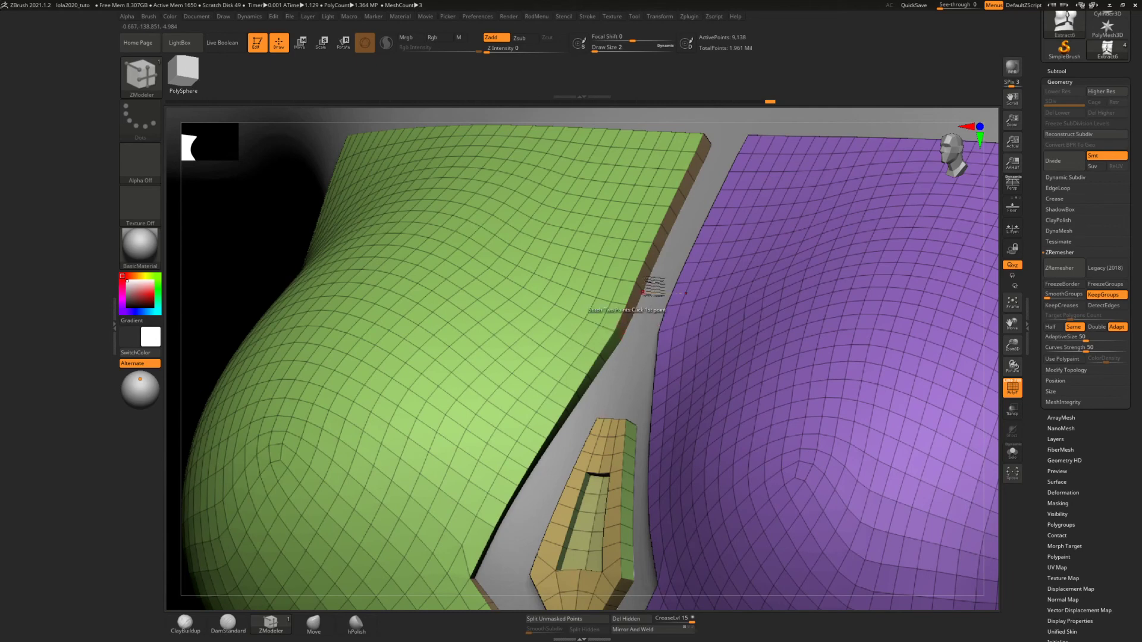
Run ZRemesher on the torso panels again with the Same polygon count
mouse_move(661, 308)
ctrl+right_down()
mouse_move(672, 209)
mouse_move(711, 260)
ctrl+right_up()
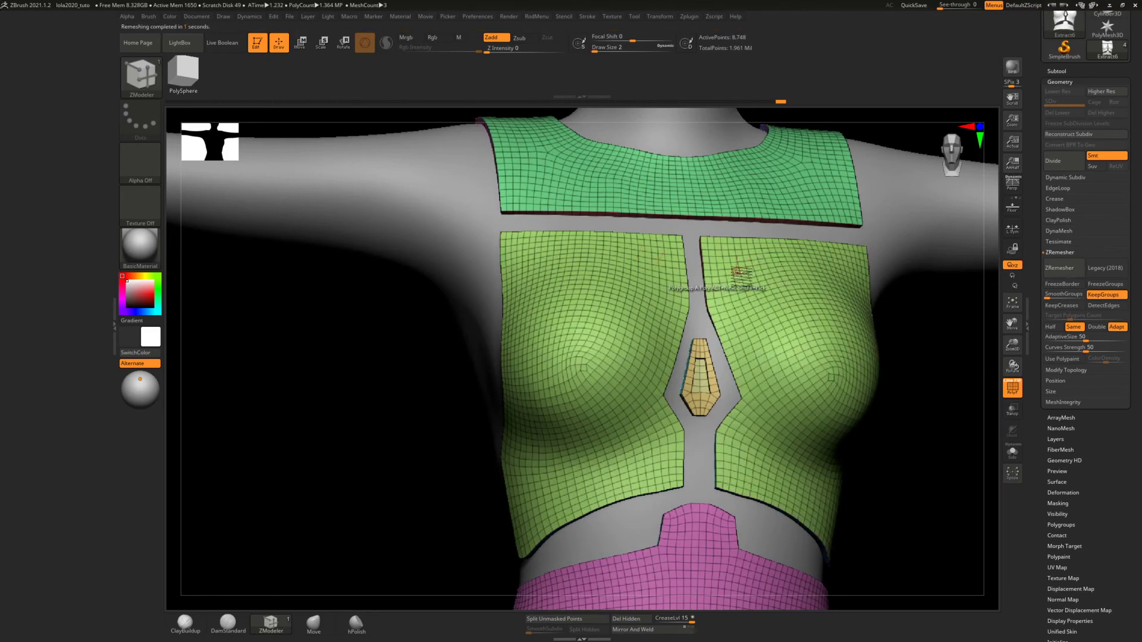
mouse_move(739, 275)
right_down()
mouse_move(752, 248)
mouse_move(744, 255)
mouse_move(765, 247)
mouse_move(726, 270)
mouse_move(746, 260)
right_up()
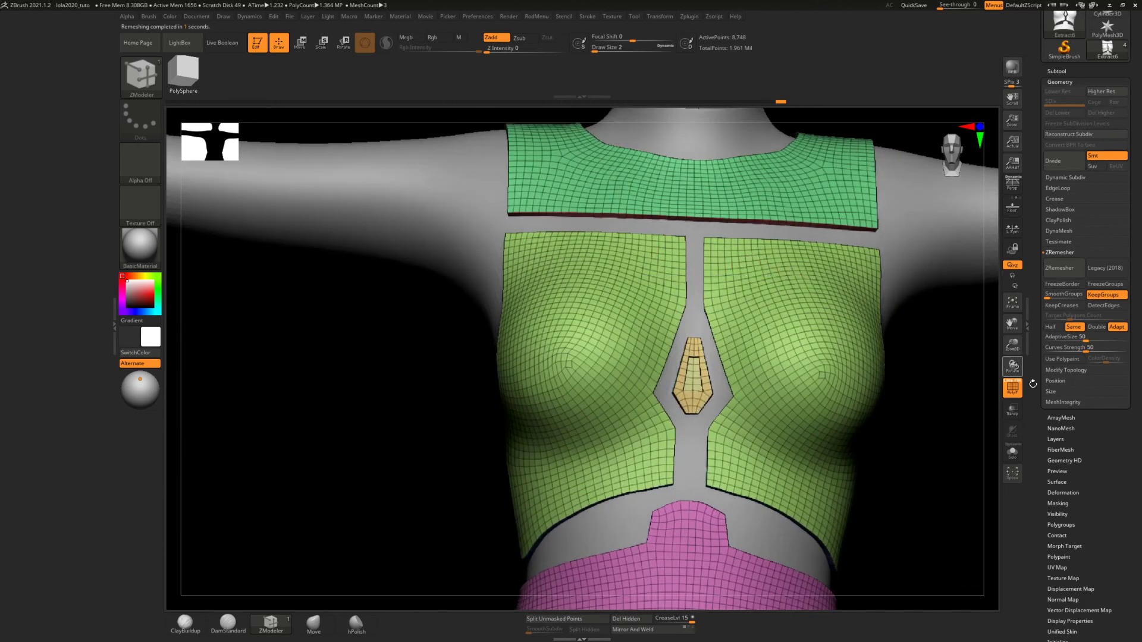
Apply Polish By Features at 100 to the torso panels and check them from the side and front
drag(1084, 524, 1082, 491)
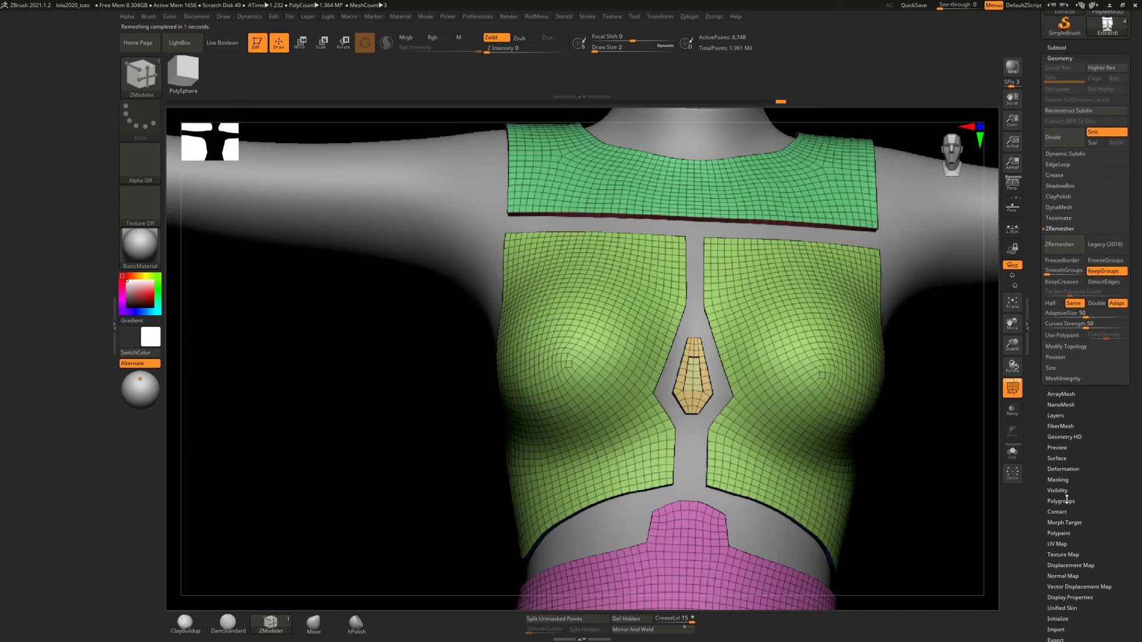
click(1070, 469)
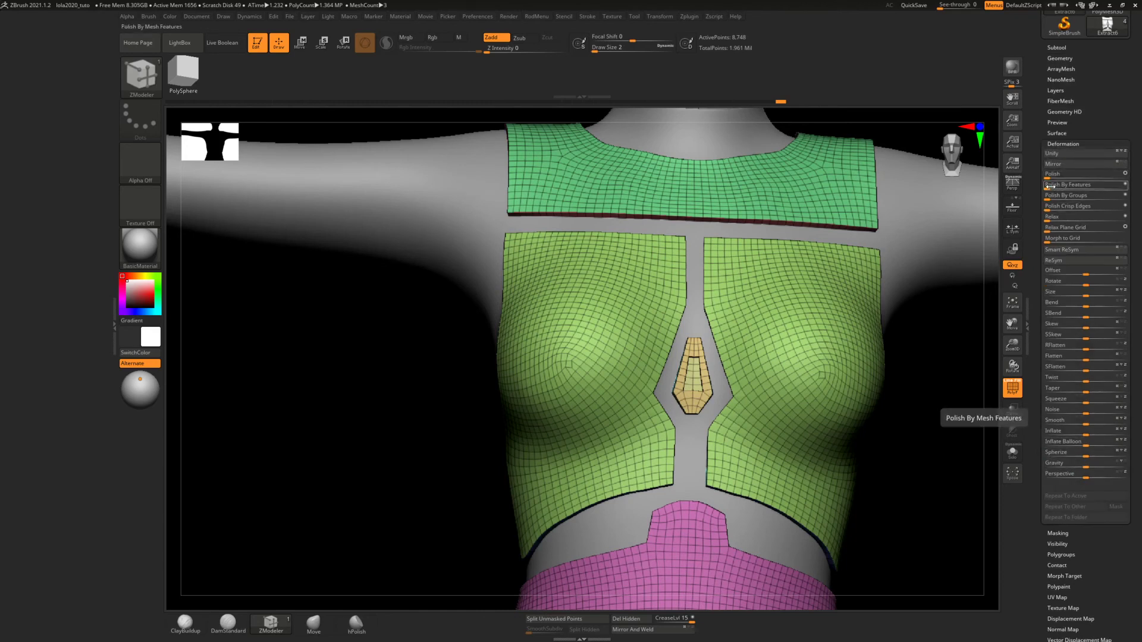
drag(1050, 186, 1078, 188)
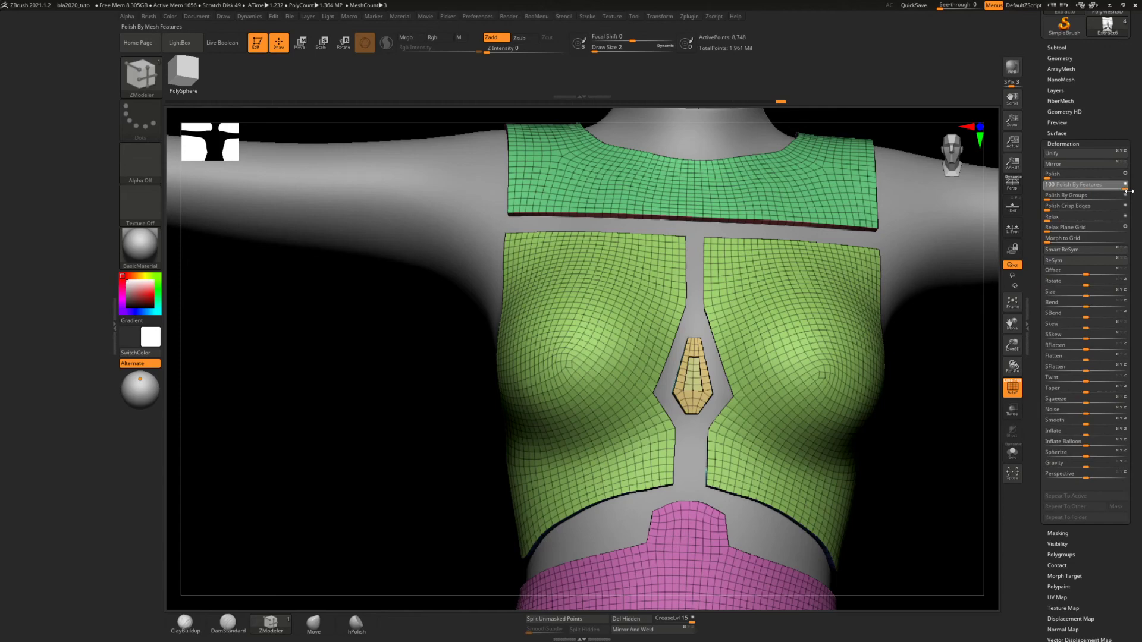
drag(1130, 191, 1130, 193)
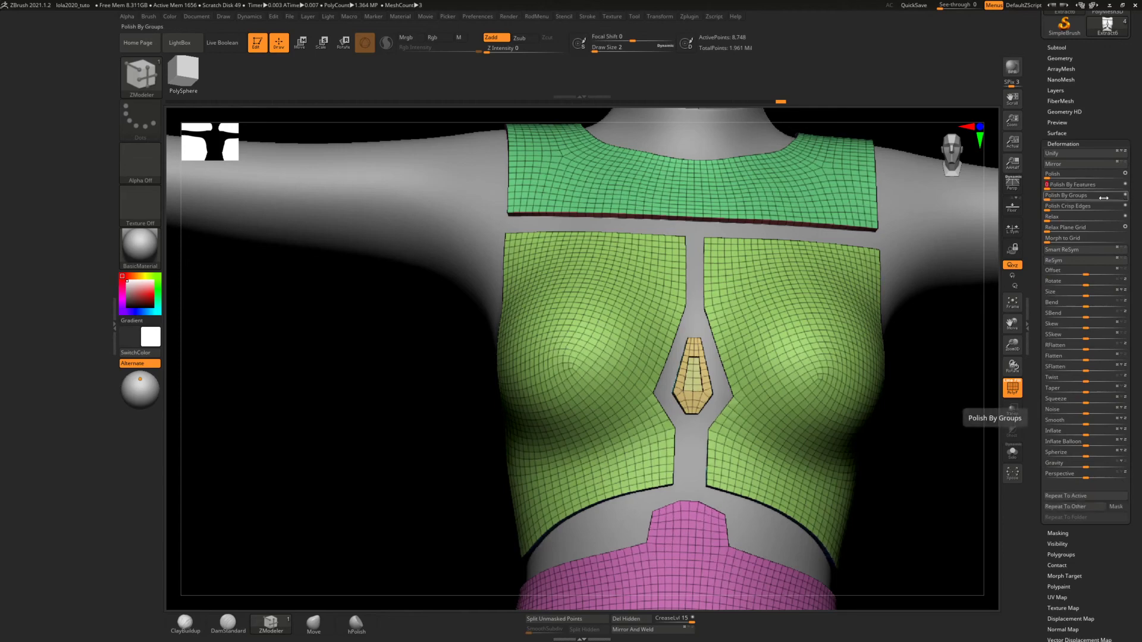
right_drag(660, 269, 813, 253)
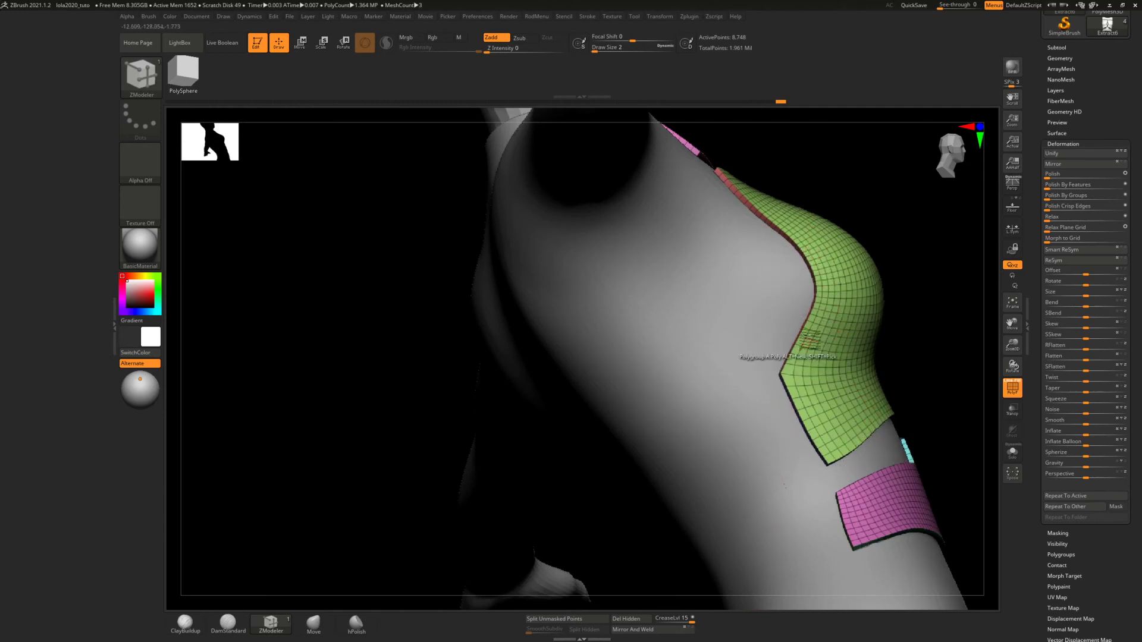
right_drag(845, 242, 458, 317)
mouse_move(631, 334)
ctrl+right_down()
mouse_move(673, 354)
mouse_move(687, 307)
mouse_move(685, 326)
ctrl+right_up()
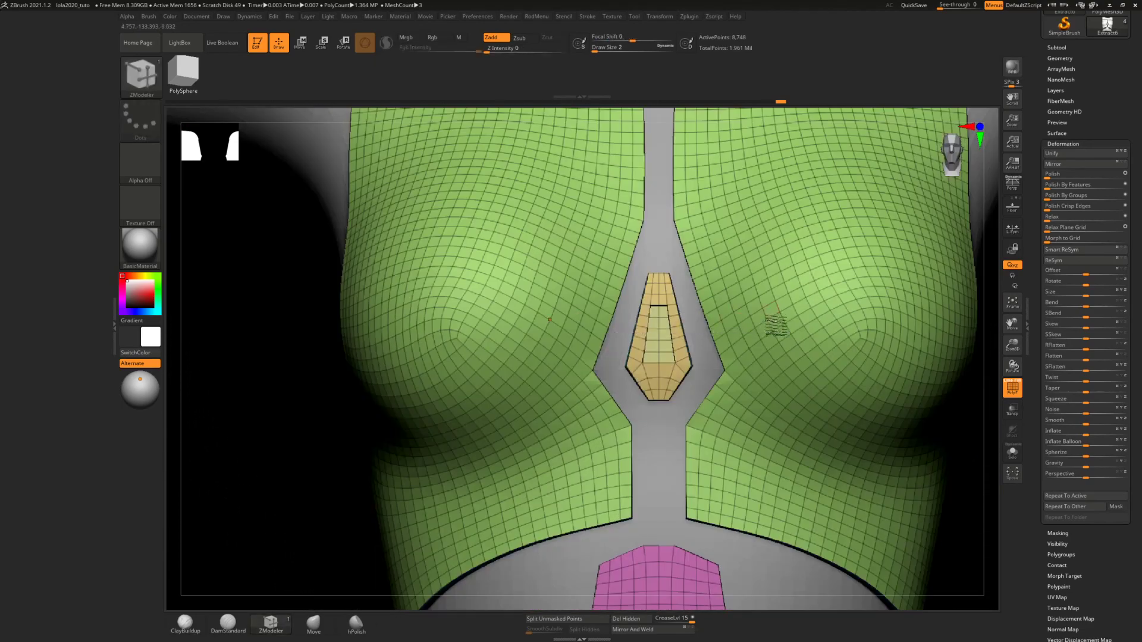
ctrl+right_drag(775, 327, 754, 231)
alt+right_drag(726, 283, 643, 354)
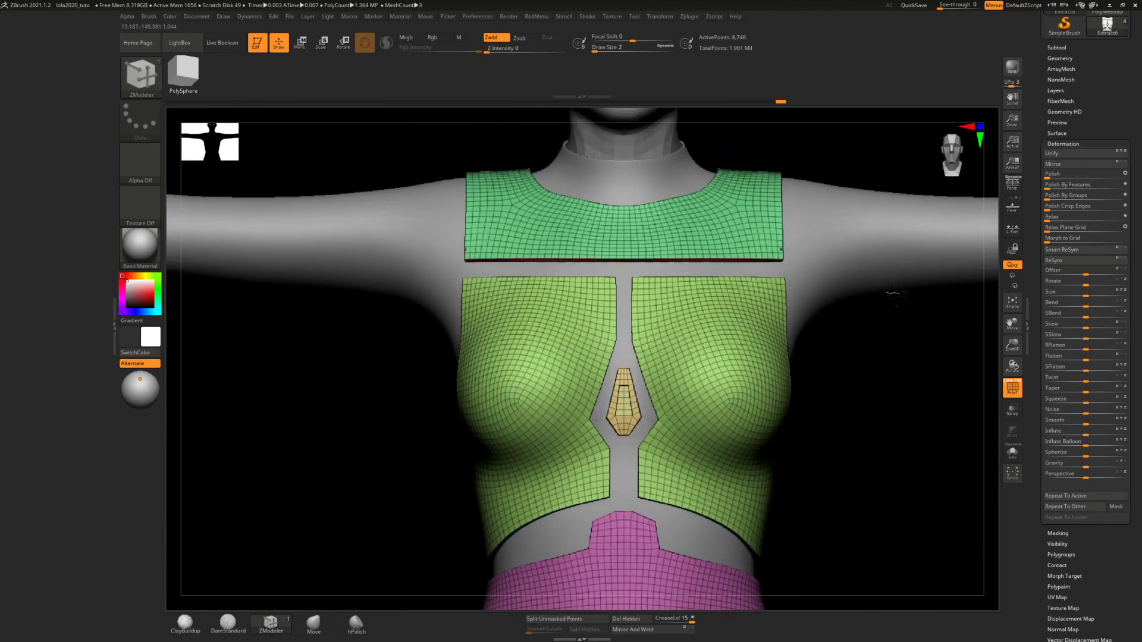
Set the crease level to 2 and crease the torso panels along their polygroup borders
click(1065, 58)
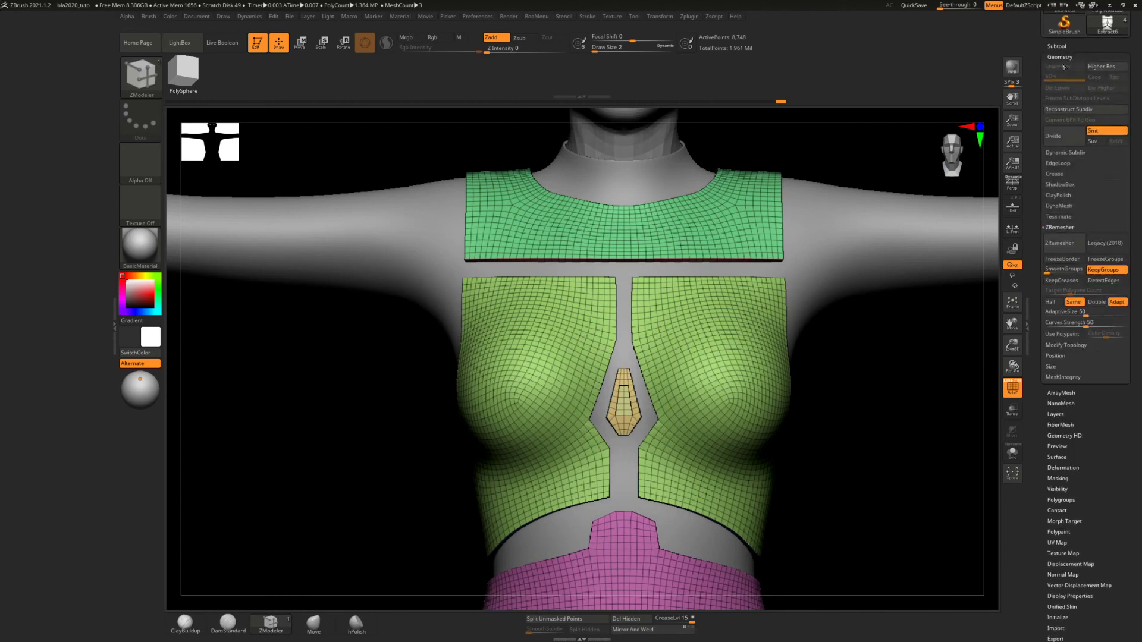
click(1055, 174)
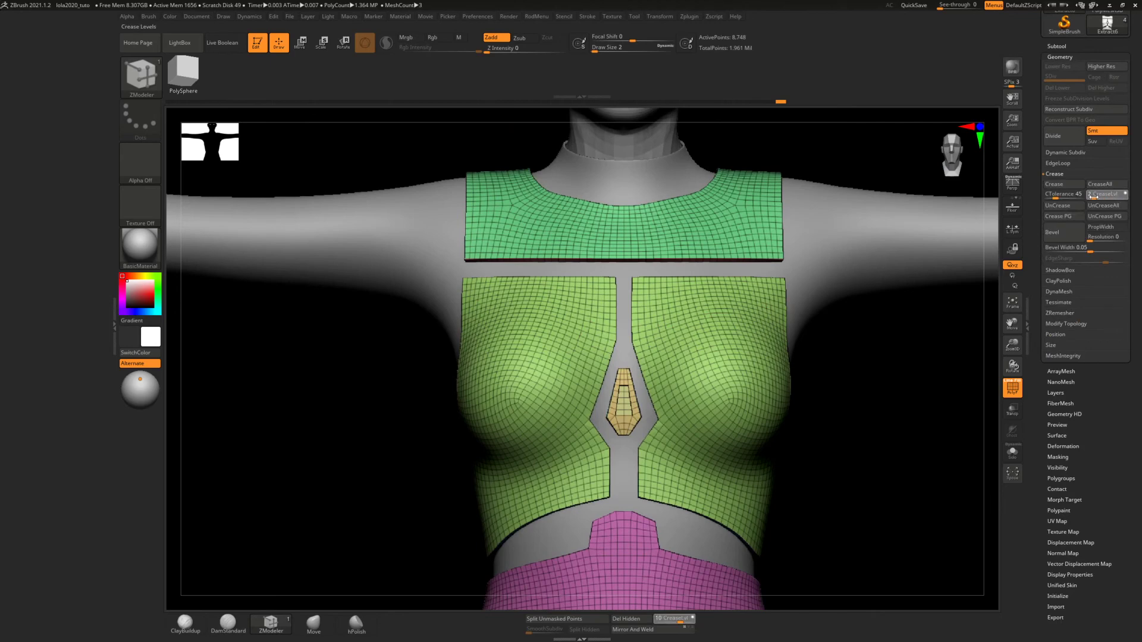
drag(1094, 197, 1094, 197)
click(1063, 216)
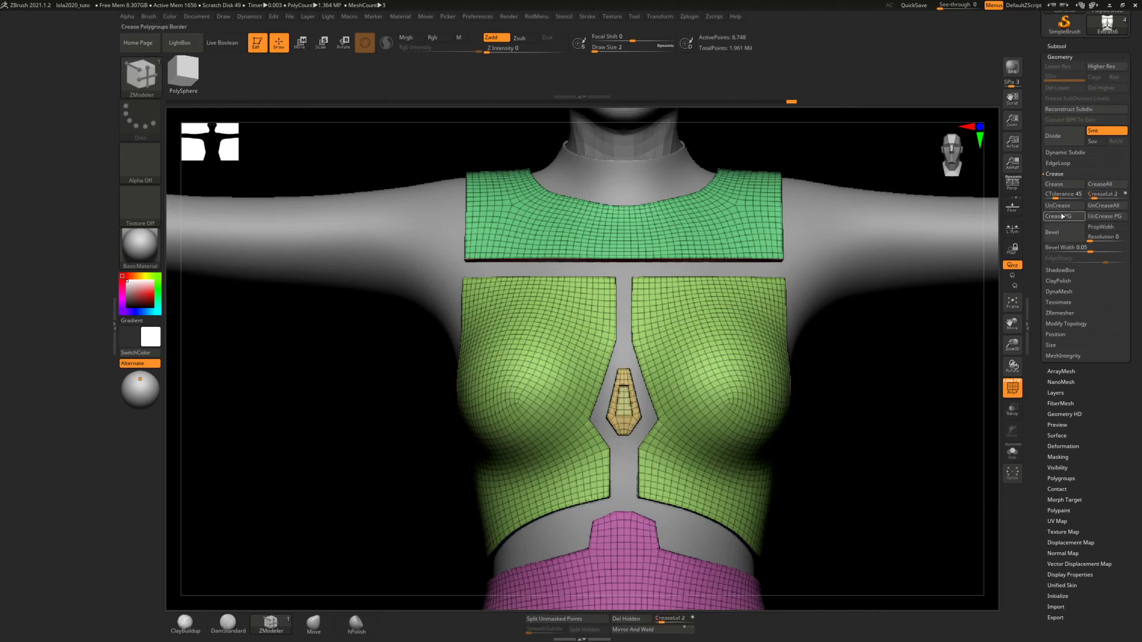
drag(976, 205, 926, 306)
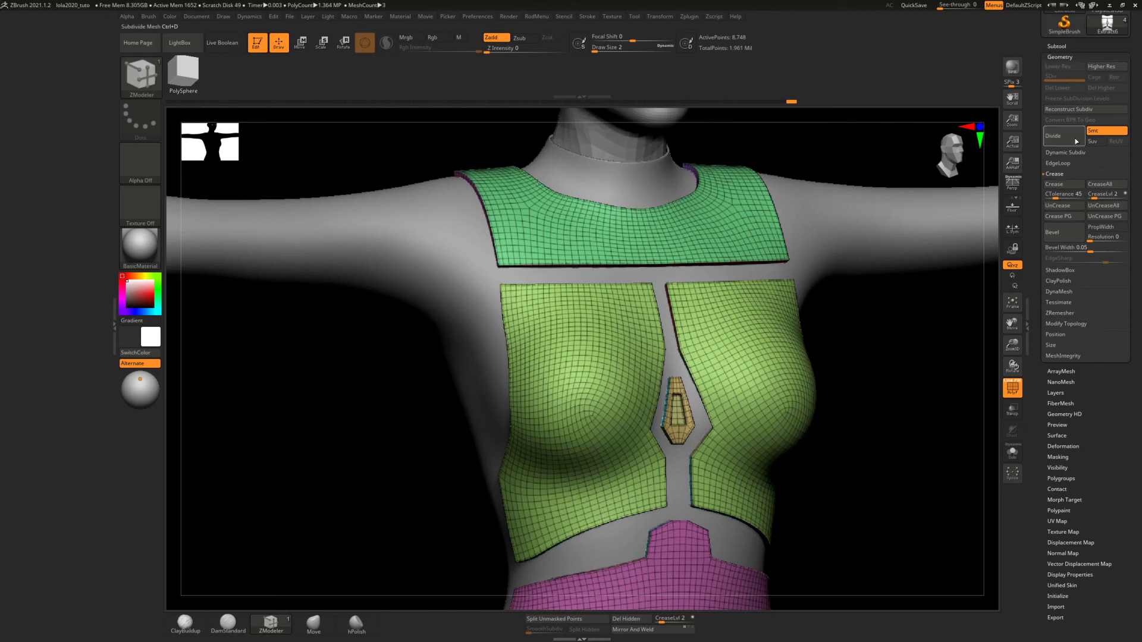
Turn on Dynamic Subdiv for the torso panels with SmoothSubdiv 4 and hide the polyframe
click(1061, 153)
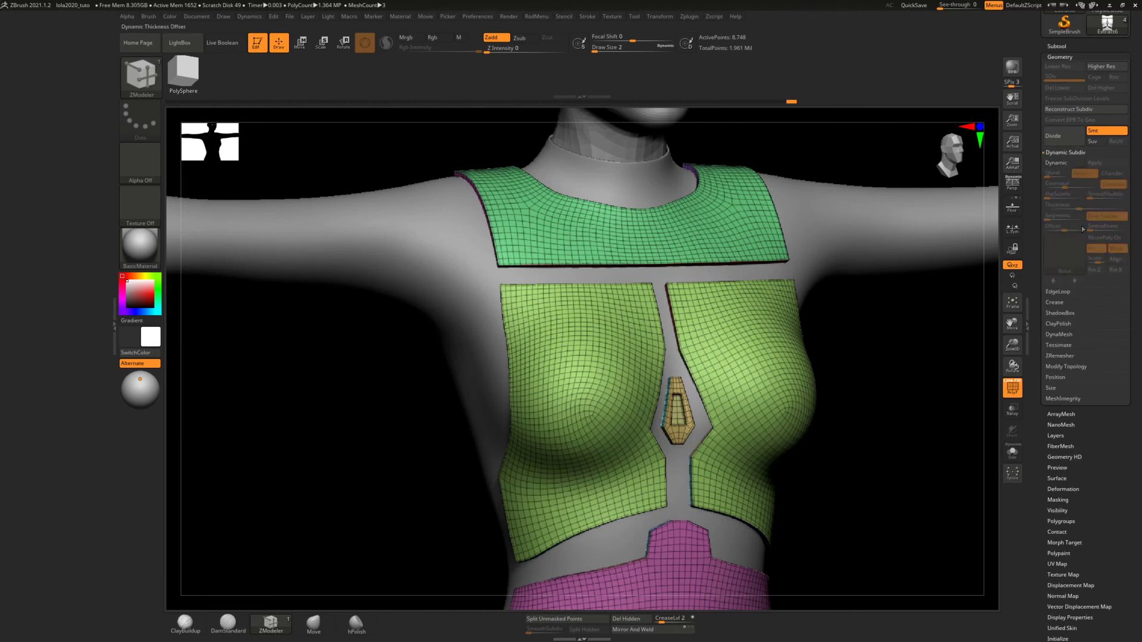
click(1061, 166)
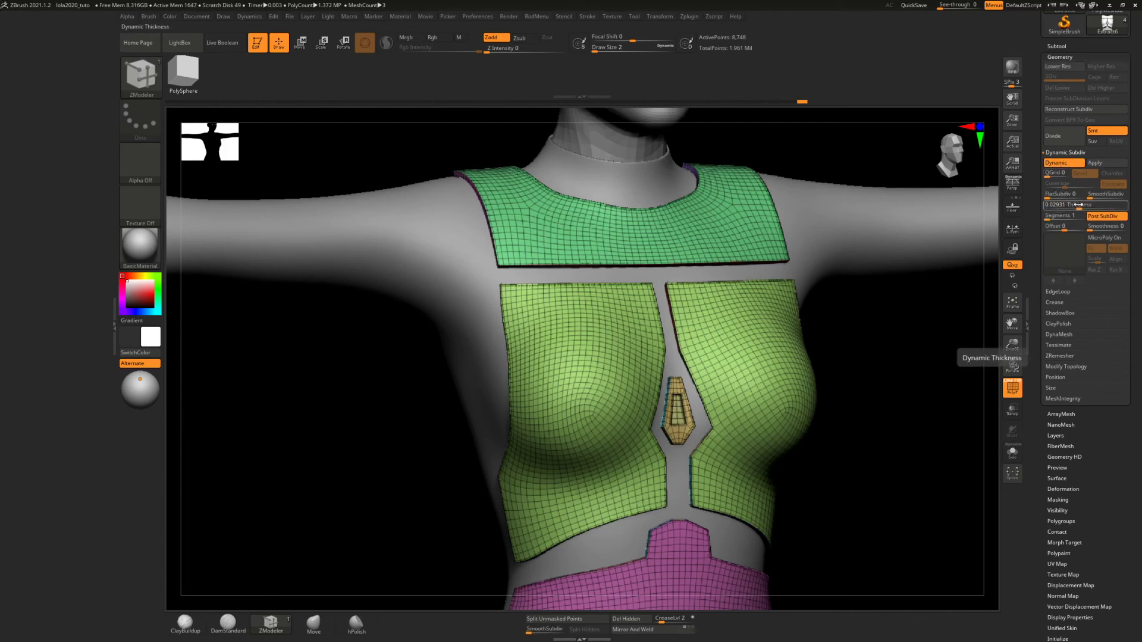
drag(1078, 204, 1109, 197)
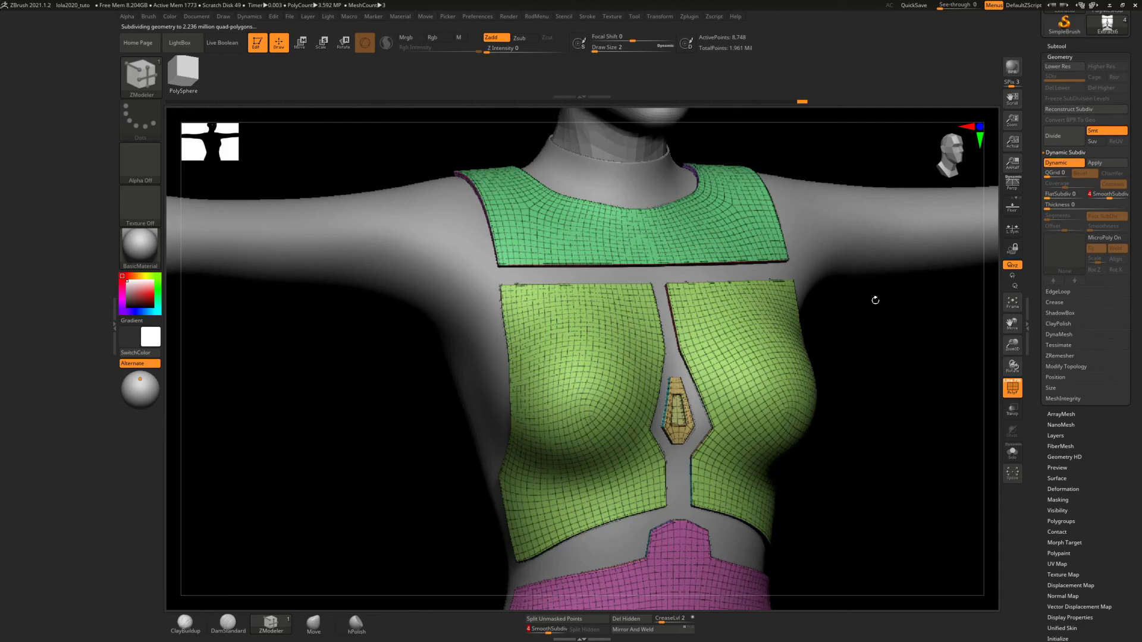
click(1007, 385)
mouse_move(877, 360)
ctrl+right_down()
mouse_move(867, 290)
mouse_move(849, 307)
mouse_move(870, 316)
mouse_move(877, 306)
mouse_move(835, 311)
mouse_move(848, 349)
mouse_move(714, 288)
ctrl+right_up()
mouse_move(742, 247)
ctrl+right_down()
mouse_move(739, 362)
mouse_move(752, 299)
mouse_move(664, 313)
mouse_move(709, 280)
mouse_move(700, 285)
ctrl+right_up()
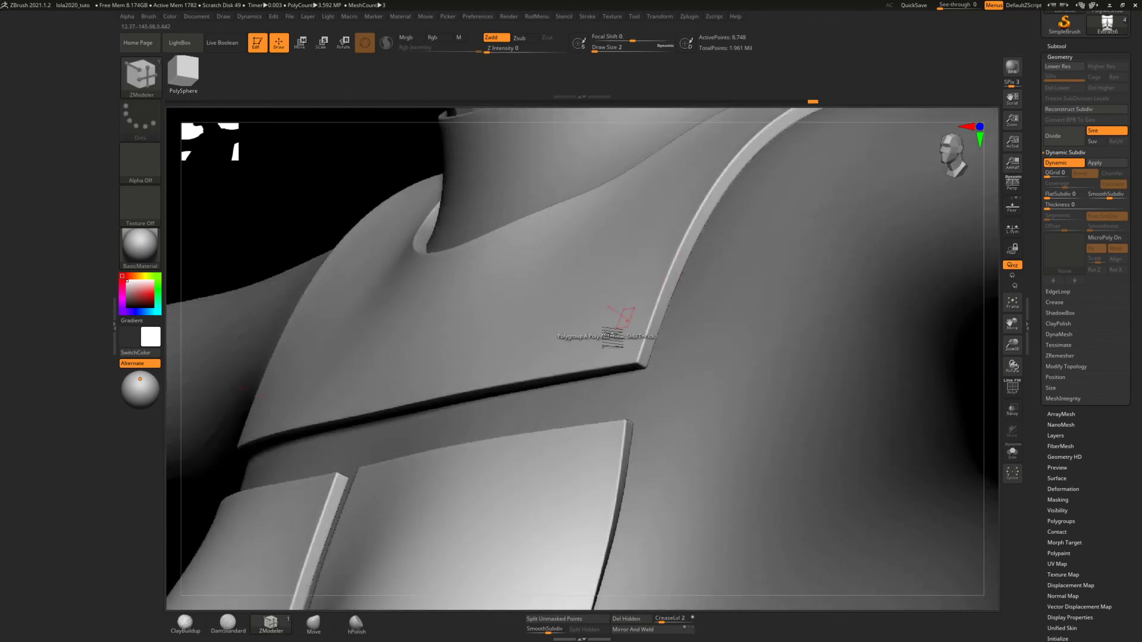
Adjust the arm-side edge of the upper chest plate along the shoulder with the Move brush
click(314, 623)
right_drag(581, 380, 598, 375)
mouse_move(691, 239)
right_down()
mouse_move(696, 255)
mouse_move(682, 256)
right_up()
drag(679, 268, 690, 271)
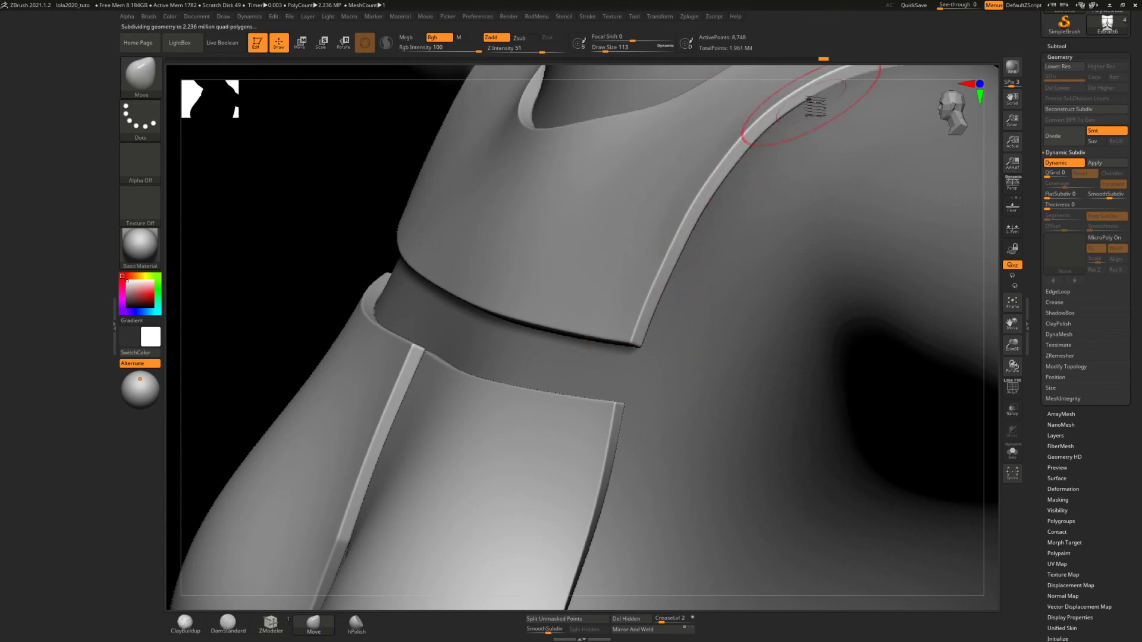
right_drag(712, 205, 736, 226)
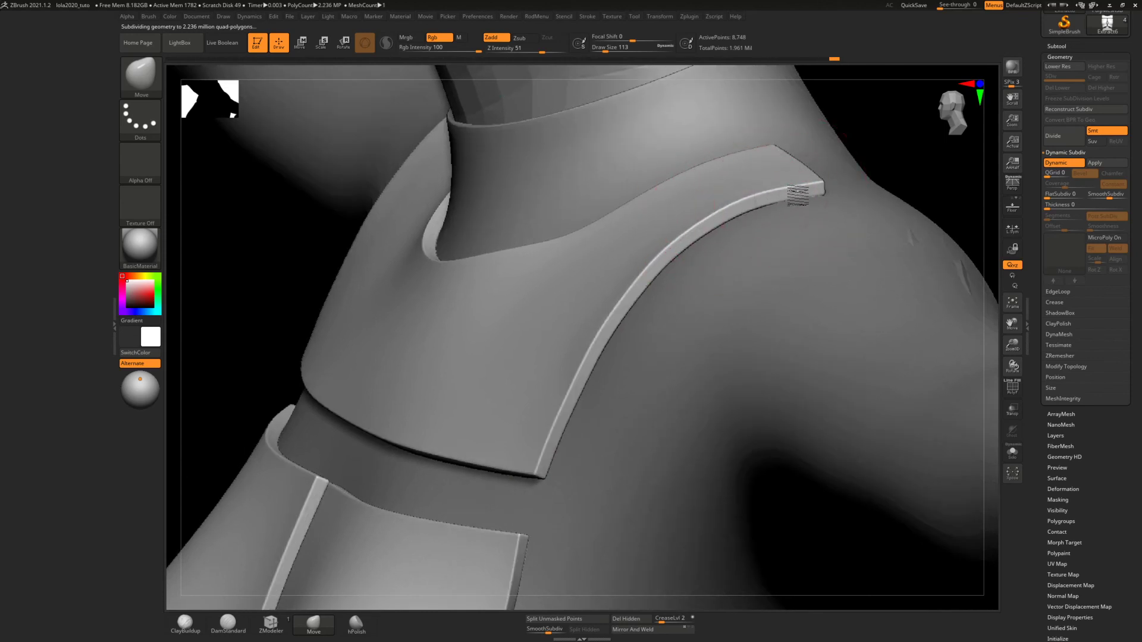
right_drag(795, 172, 802, 136)
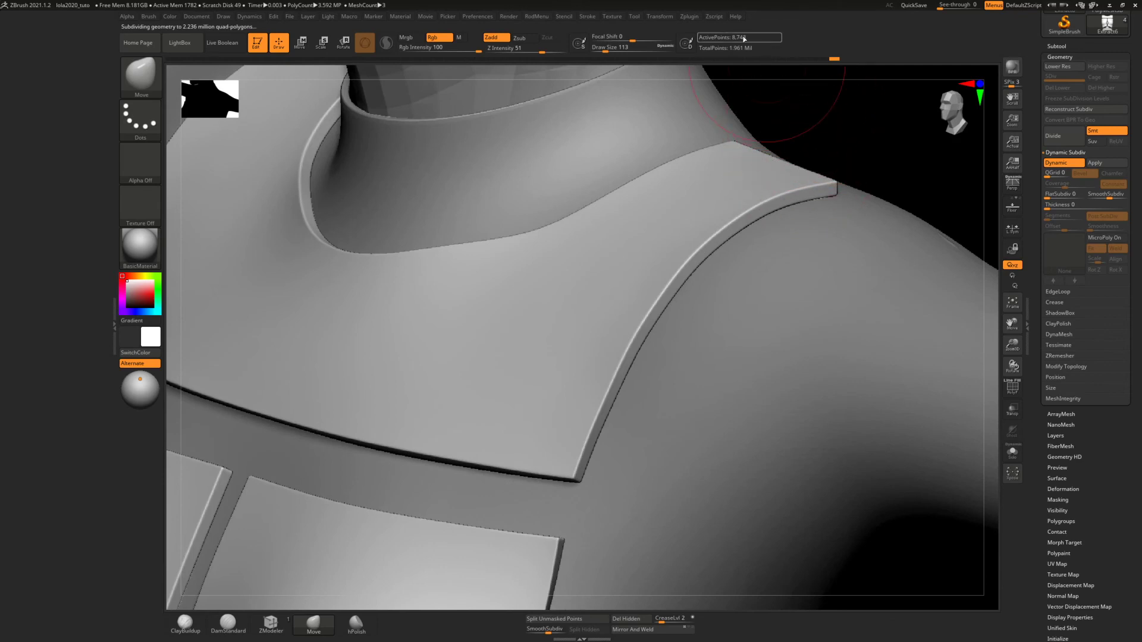
Adjust the outer side edge of the panel below the chest plate with the Move brush and check the torso from the front
right_drag(709, 206, 805, 158)
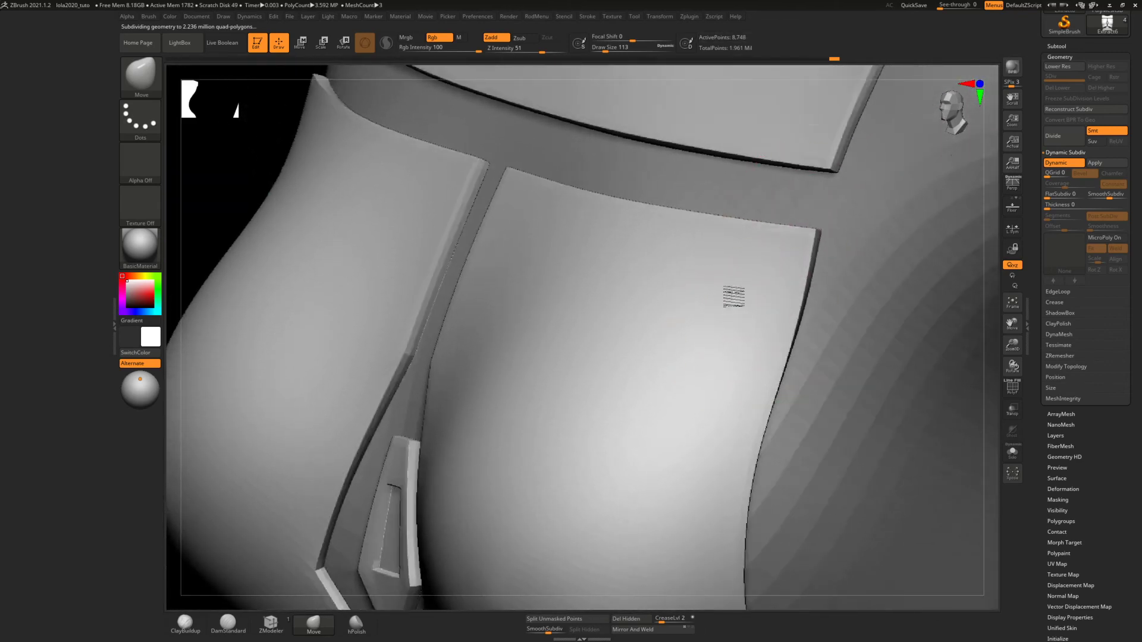
mouse_move(731, 295)
right_down()
mouse_move(758, 181)
mouse_move(740, 321)
mouse_move(721, 295)
mouse_move(752, 361)
right_up()
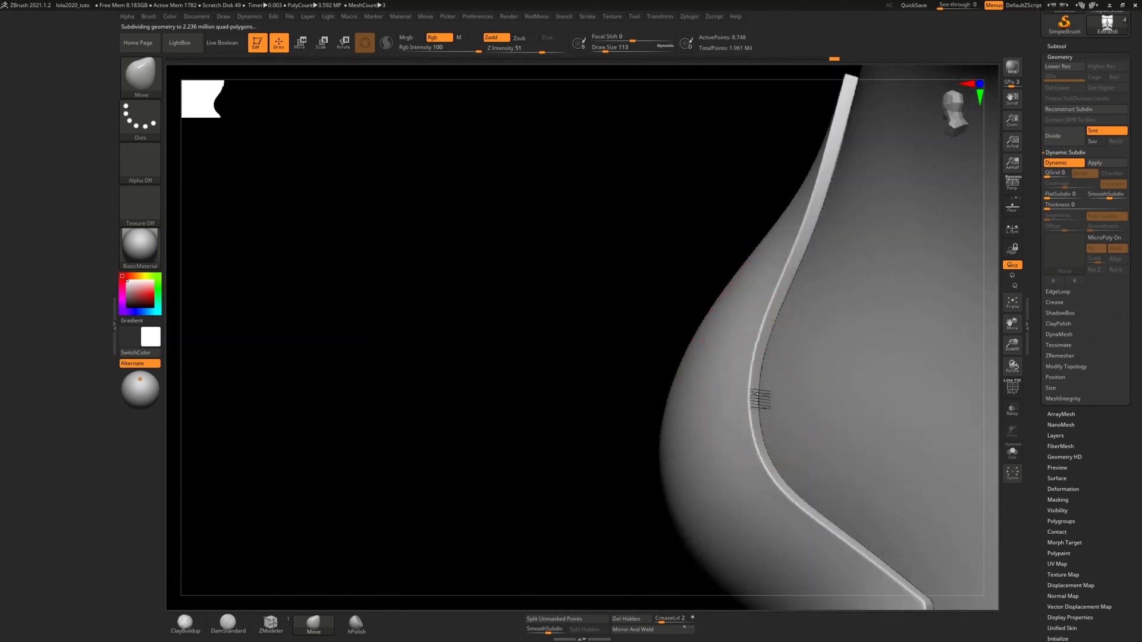
right_drag(760, 420, 698, 340)
right_drag(514, 296, 753, 351)
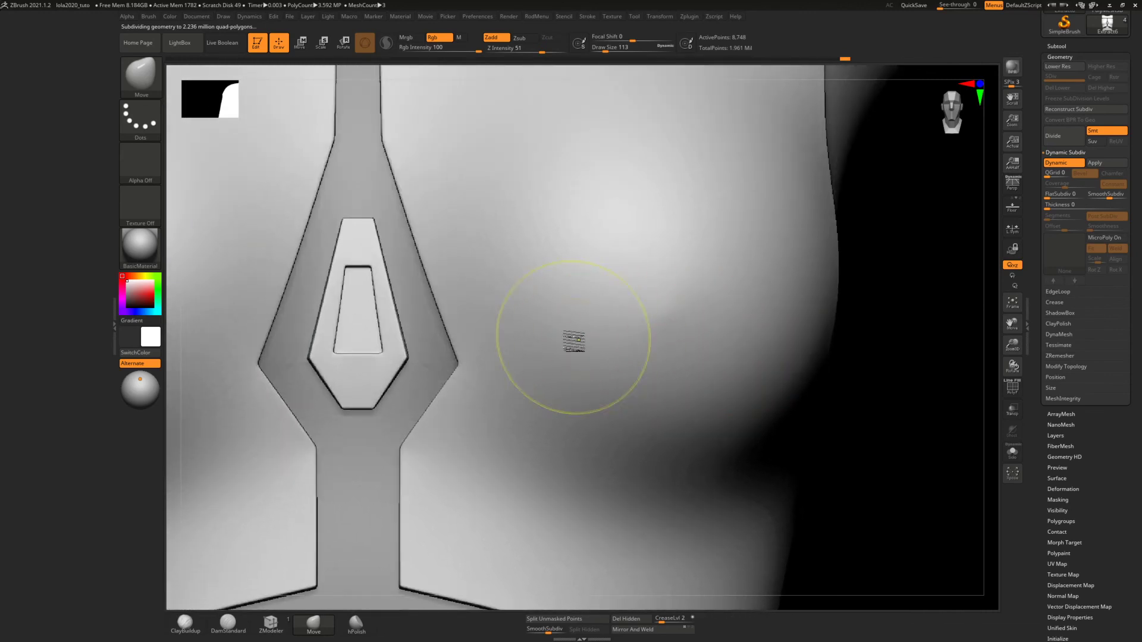
ctrl+right_drag(573, 341, 558, 223)
ctrl+right_drag(551, 285, 554, 239)
mouse_move(586, 286)
alt+right_down()
mouse_move(648, 288)
mouse_move(630, 299)
alt+right_up()
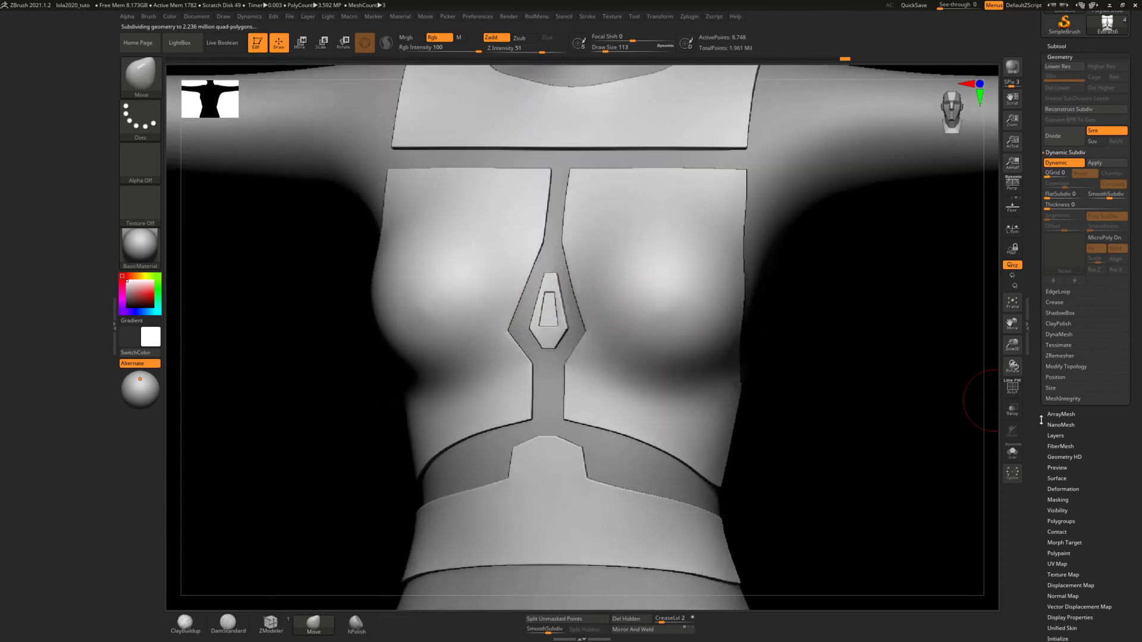
Show the polyframe, ZRemesh the torso panels with KeepGroups and Same active, and check the topology around the centre chest piece
click(1012, 388)
mouse_move(773, 323)
right_down()
mouse_move(628, 312)
mouse_move(627, 300)
mouse_move(885, 289)
right_up()
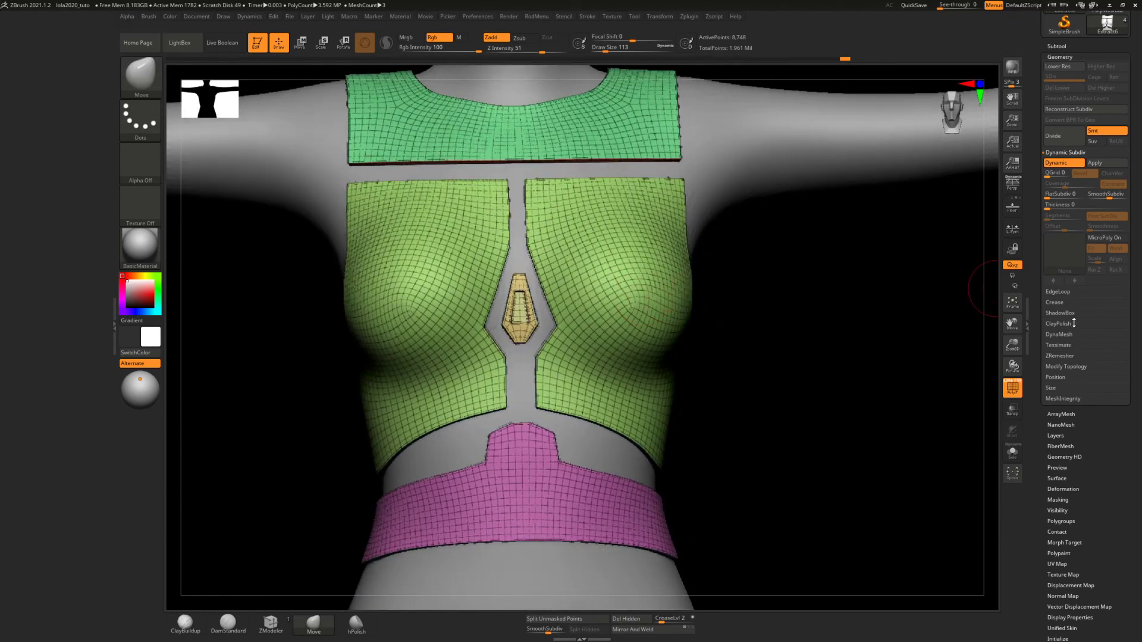
click(1062, 356)
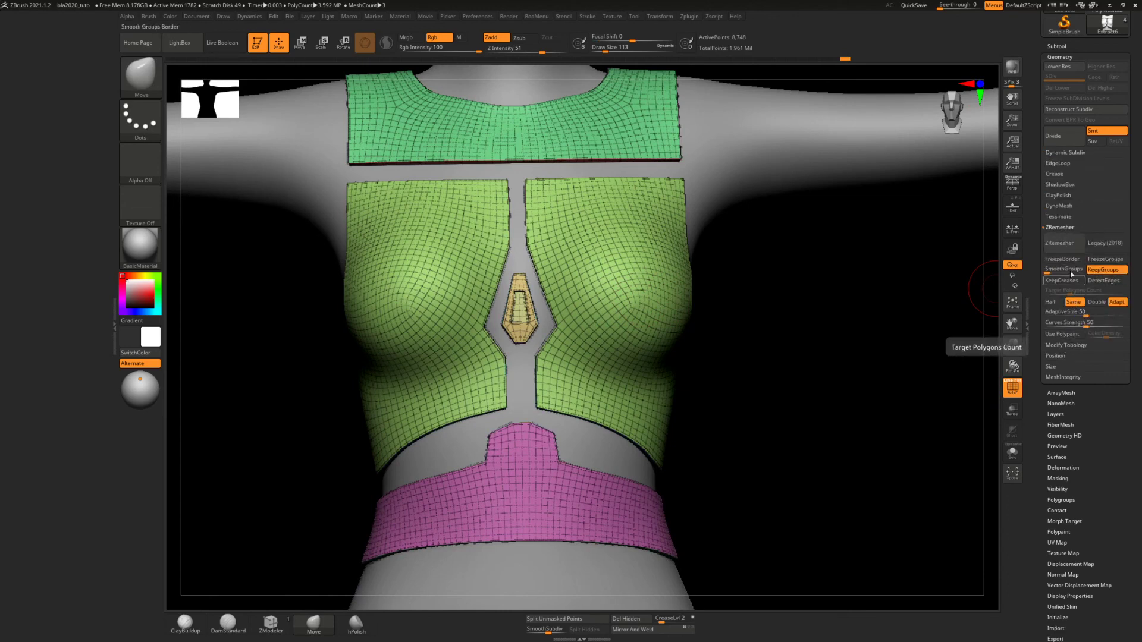
click(1059, 243)
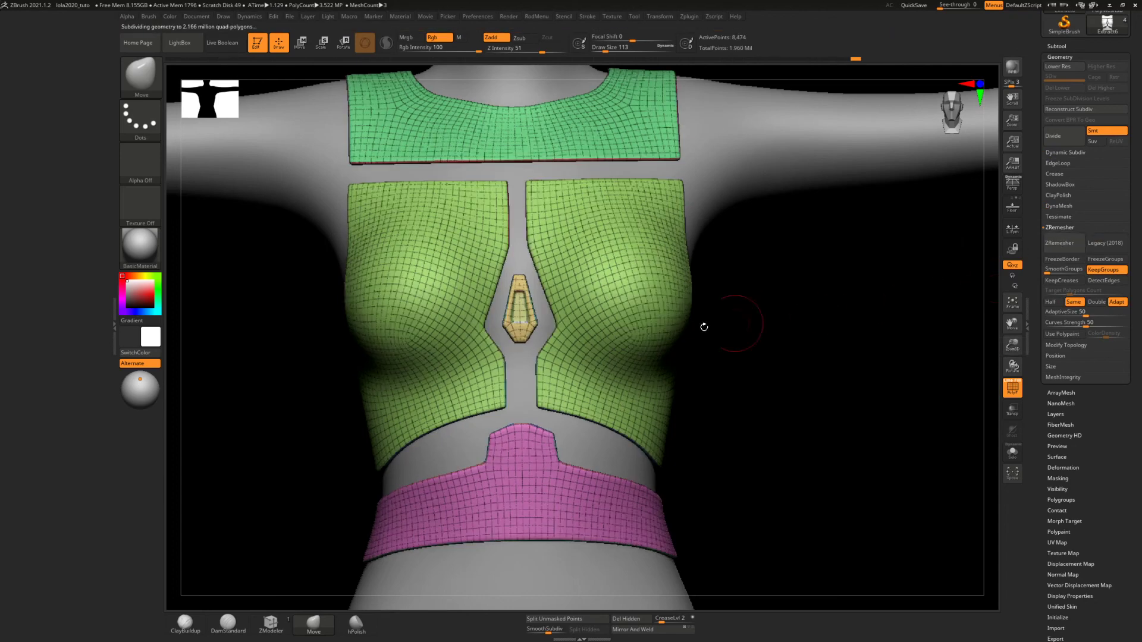
mouse_move(696, 313)
mouse_down()
mouse_move(607, 320)
mouse_move(676, 319)
mouse_move(654, 319)
mouse_up()
ctrl+right_drag(512, 274, 510, 462)
mouse_move(528, 355)
ctrl+right_down()
mouse_move(542, 403)
mouse_move(560, 368)
ctrl+right_up()
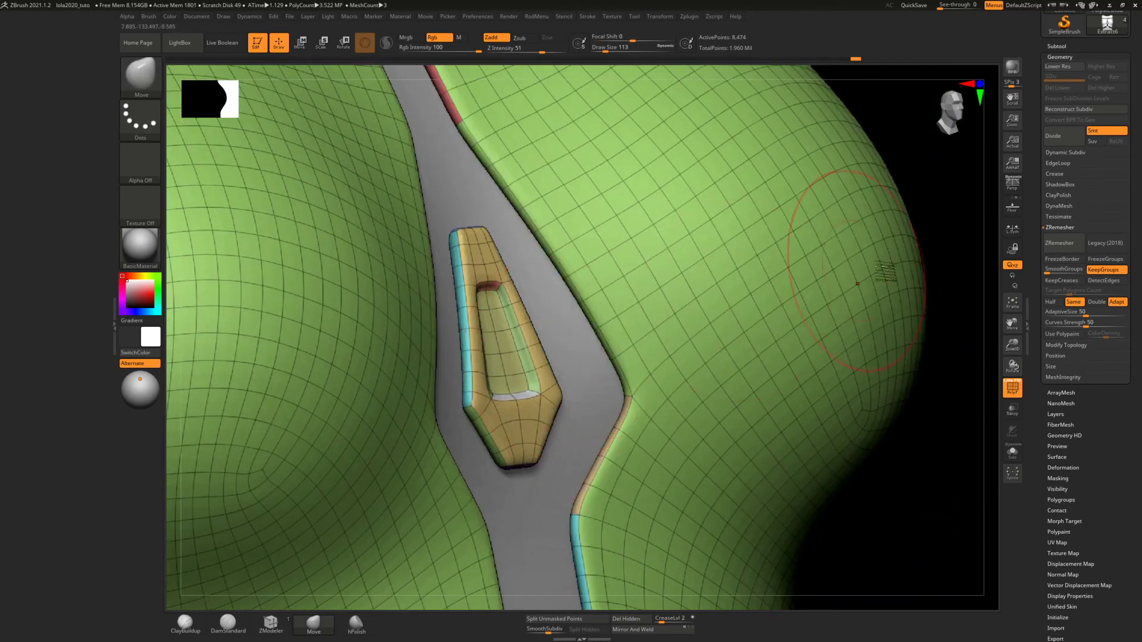
Crease the remeshed torso panels along their polygroup borders and hide the polyframe to check the edges
click(1055, 174)
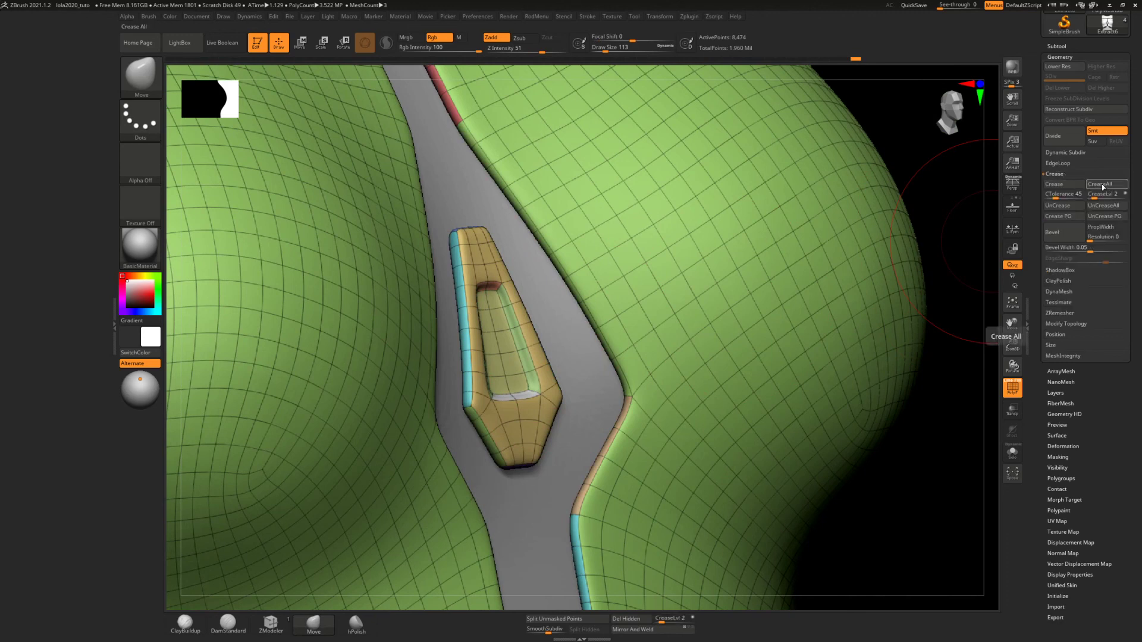
click(1061, 216)
mouse_move(685, 351)
ctrl+right_down()
mouse_move(667, 325)
mouse_move(667, 265)
ctrl+right_up()
ctrl+right_drag(672, 330, 665, 271)
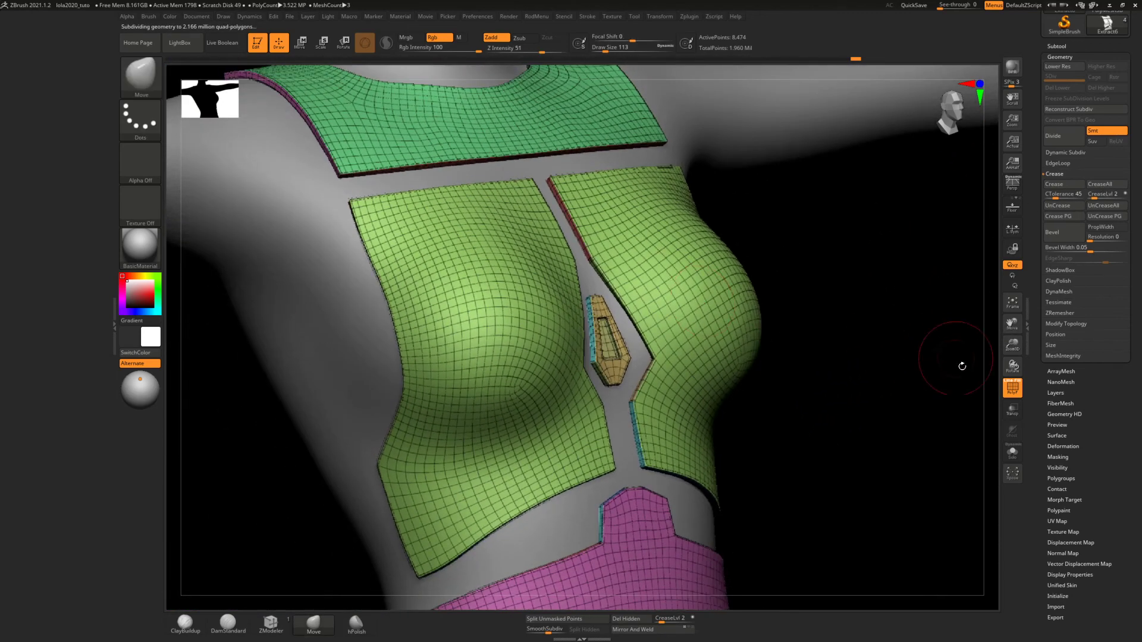
click(1011, 392)
mouse_move(856, 351)
right_down()
mouse_move(779, 340)
mouse_move(768, 360)
mouse_move(774, 324)
mouse_move(744, 332)
mouse_move(774, 379)
mouse_move(765, 364)
right_up()
mouse_move(768, 322)
ctrl+right_down()
mouse_move(766, 347)
mouse_move(769, 327)
ctrl+right_up()
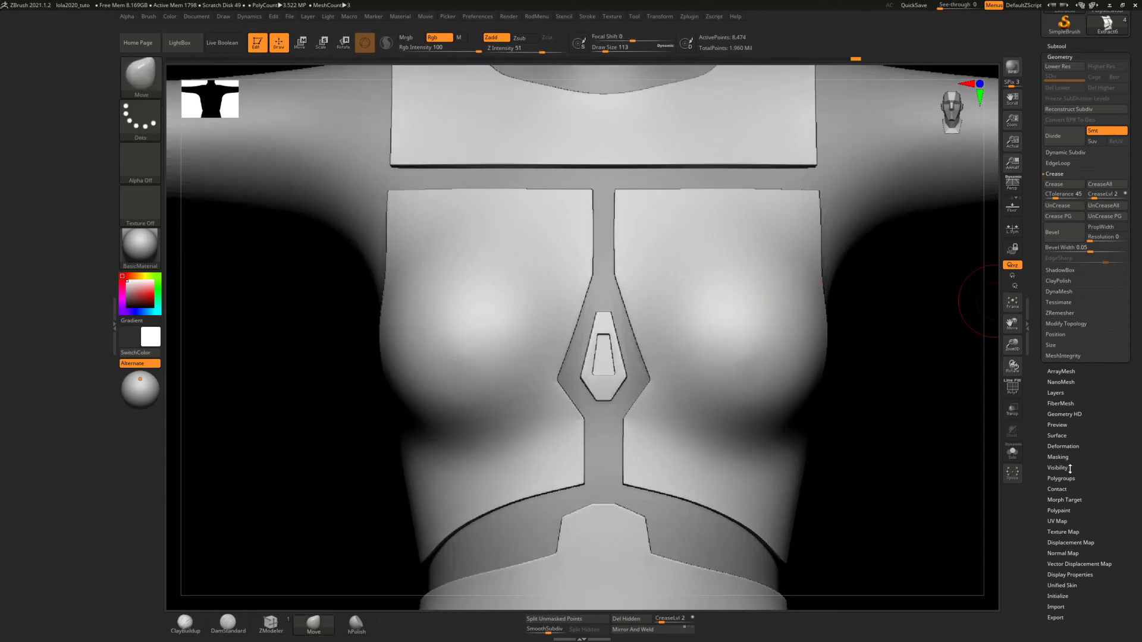
Polish the torso panels with the Polish By Features deformation and check their surfaces
click(1065, 446)
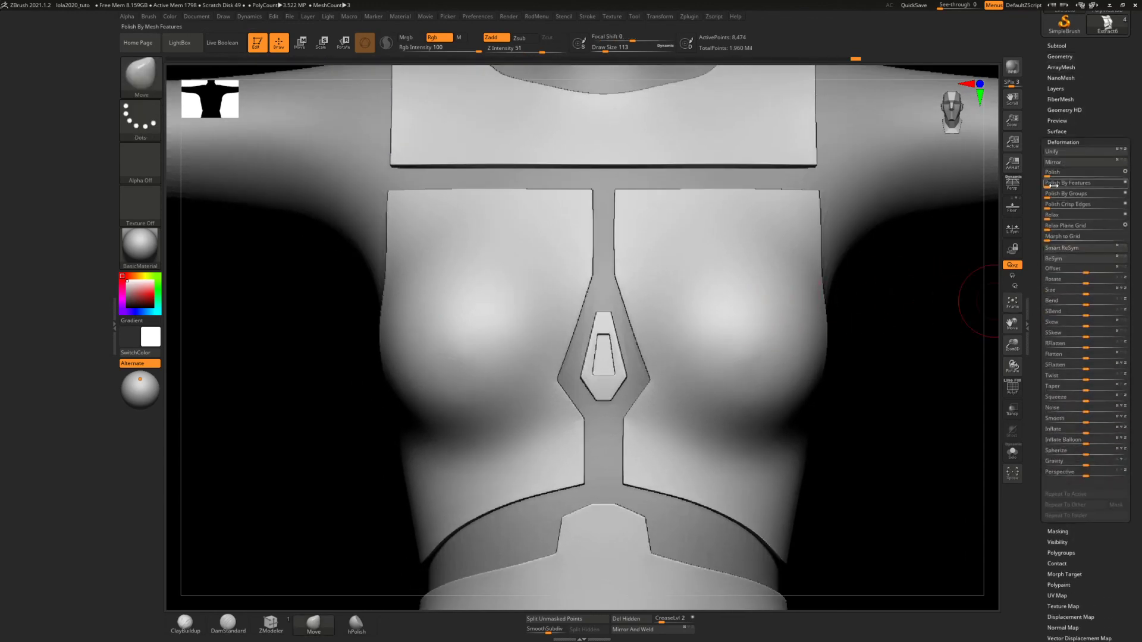
drag(1128, 188, 1128, 189)
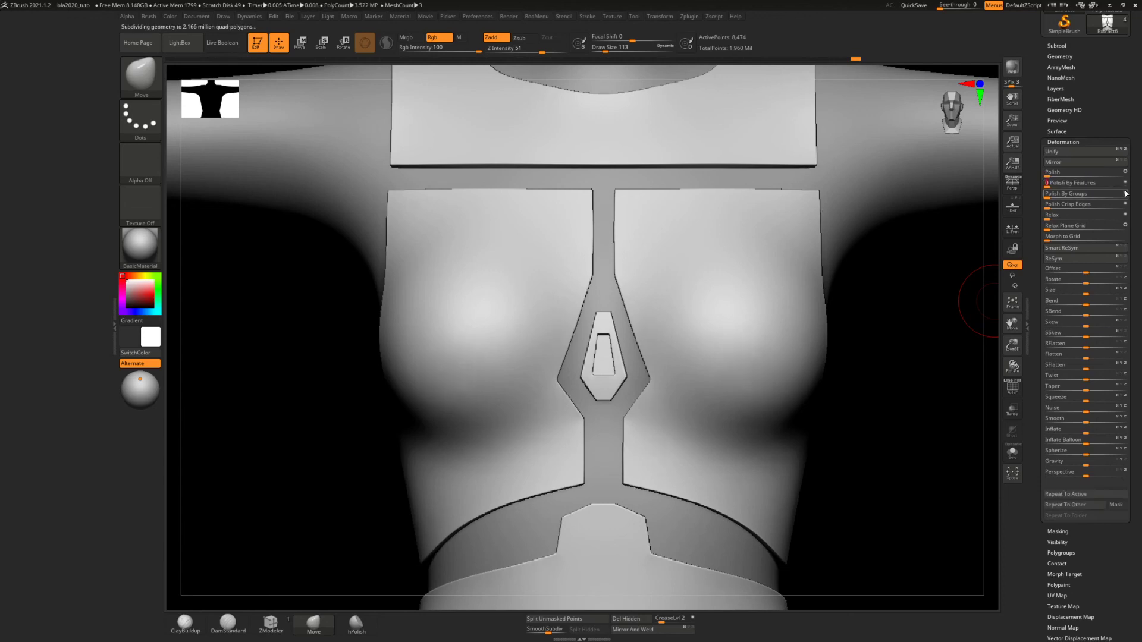
right_drag(823, 291, 816, 281)
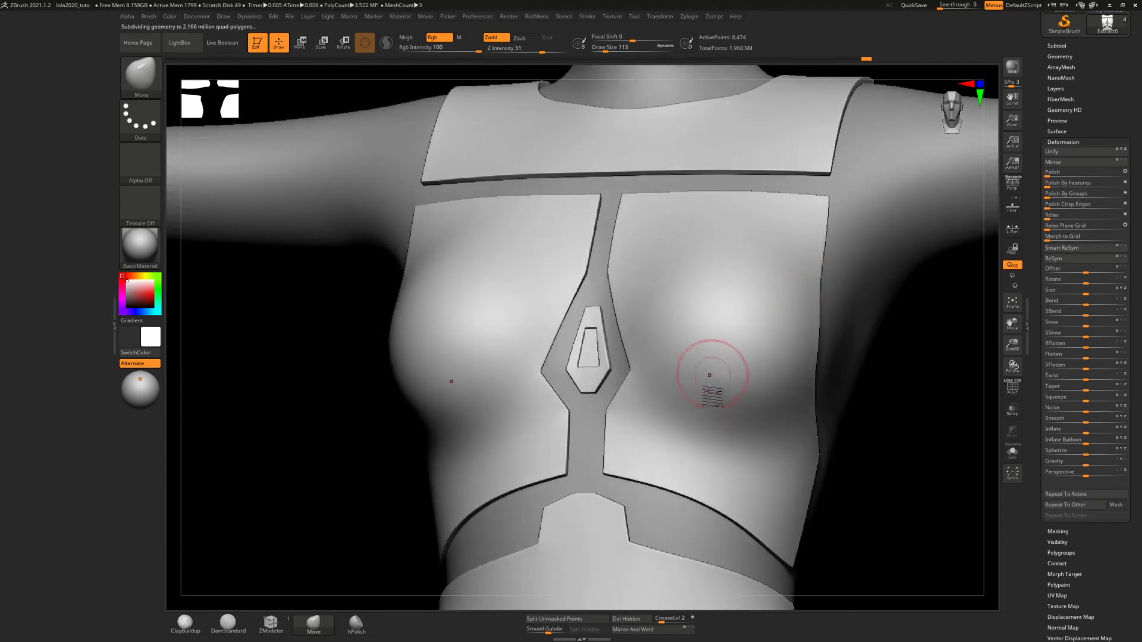
mouse_move(722, 349)
right_down()
mouse_move(761, 344)
mouse_move(722, 344)
mouse_move(736, 275)
mouse_move(726, 311)
mouse_move(731, 293)
mouse_move(596, 262)
mouse_move(627, 290)
mouse_move(619, 280)
mouse_move(668, 288)
mouse_move(651, 288)
mouse_move(683, 377)
mouse_move(709, 396)
mouse_move(694, 344)
mouse_move(716, 348)
mouse_move(691, 321)
mouse_move(658, 326)
mouse_move(694, 325)
mouse_move(733, 302)
mouse_move(721, 323)
right_up()
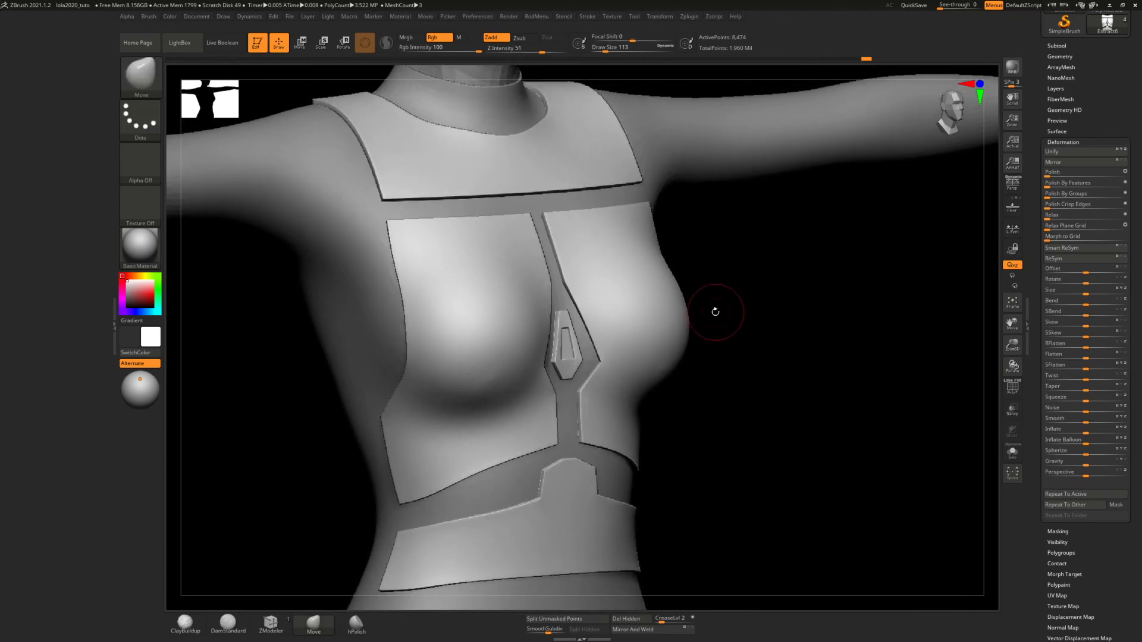
Examine the armour panels on the whole figure from three-quarter and front views
mouse_move(715, 316)
alt+right_down()
mouse_move(730, 326)
mouse_move(728, 309)
mouse_move(740, 310)
mouse_move(713, 279)
mouse_move(789, 288)
alt+right_up()
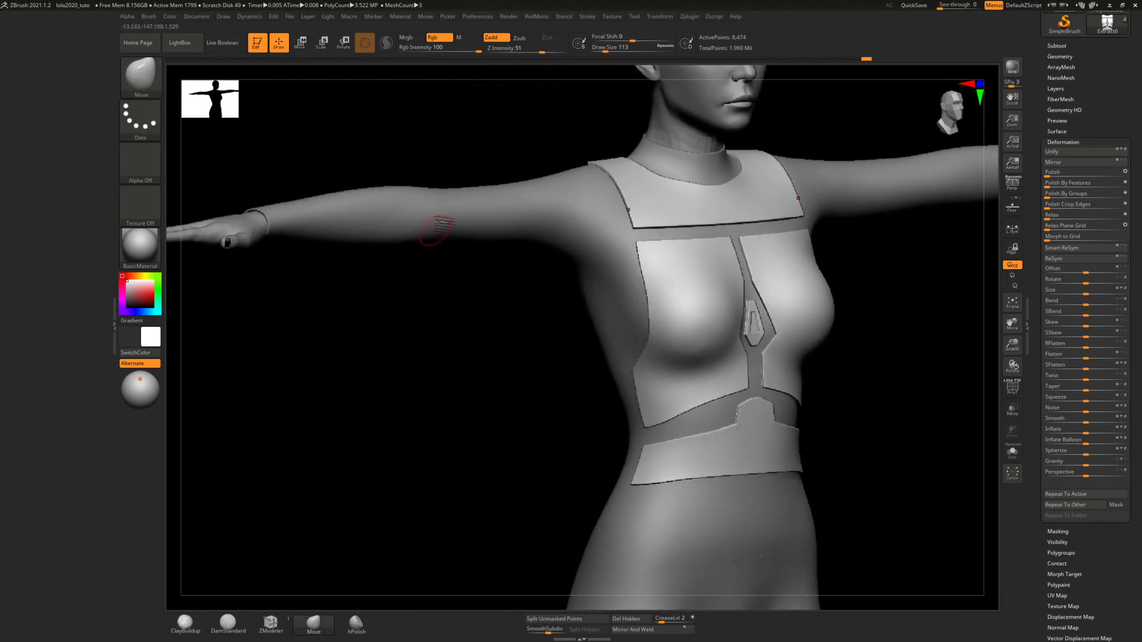
mouse_move(520, 296)
ctrl+right_down()
mouse_move(513, 276)
mouse_move(489, 355)
mouse_move(492, 320)
mouse_move(480, 322)
mouse_move(524, 318)
mouse_move(476, 319)
mouse_move(497, 344)
mouse_move(497, 330)
ctrl+right_up()
mouse_move(581, 375)
alt+right_down()
mouse_move(548, 335)
mouse_move(563, 337)
alt+right_up()
alt+right_drag(663, 380, 546, 330)
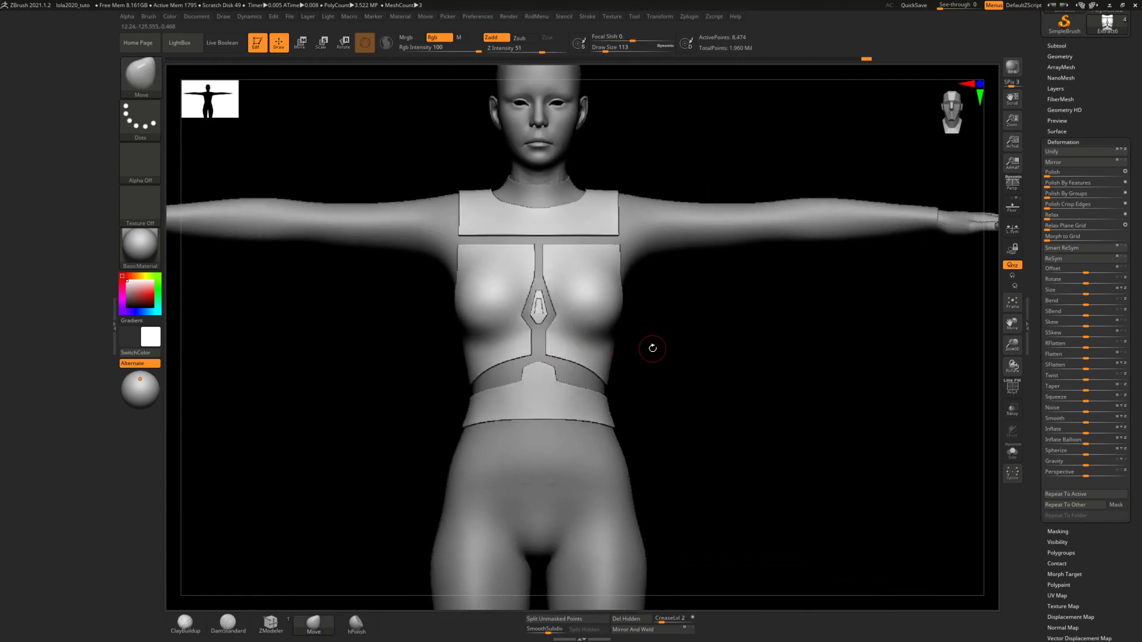